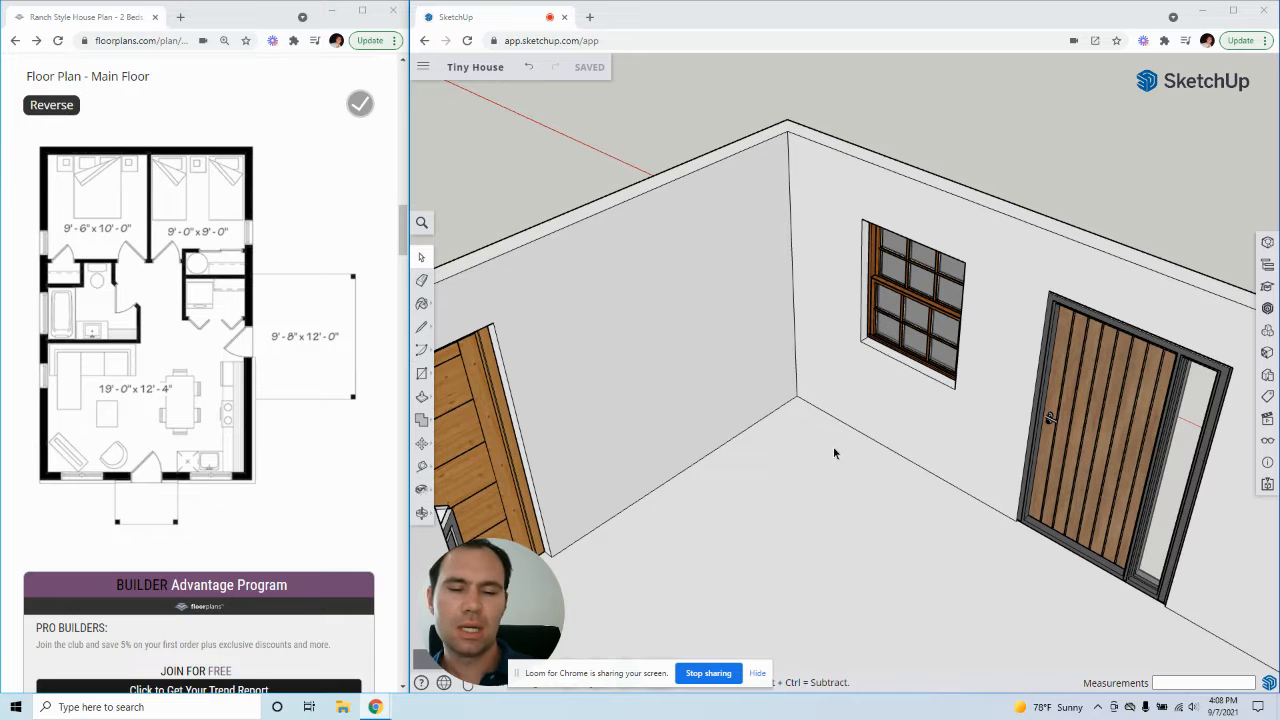
{"action": "left_click", "coordinate": [694, 400]}
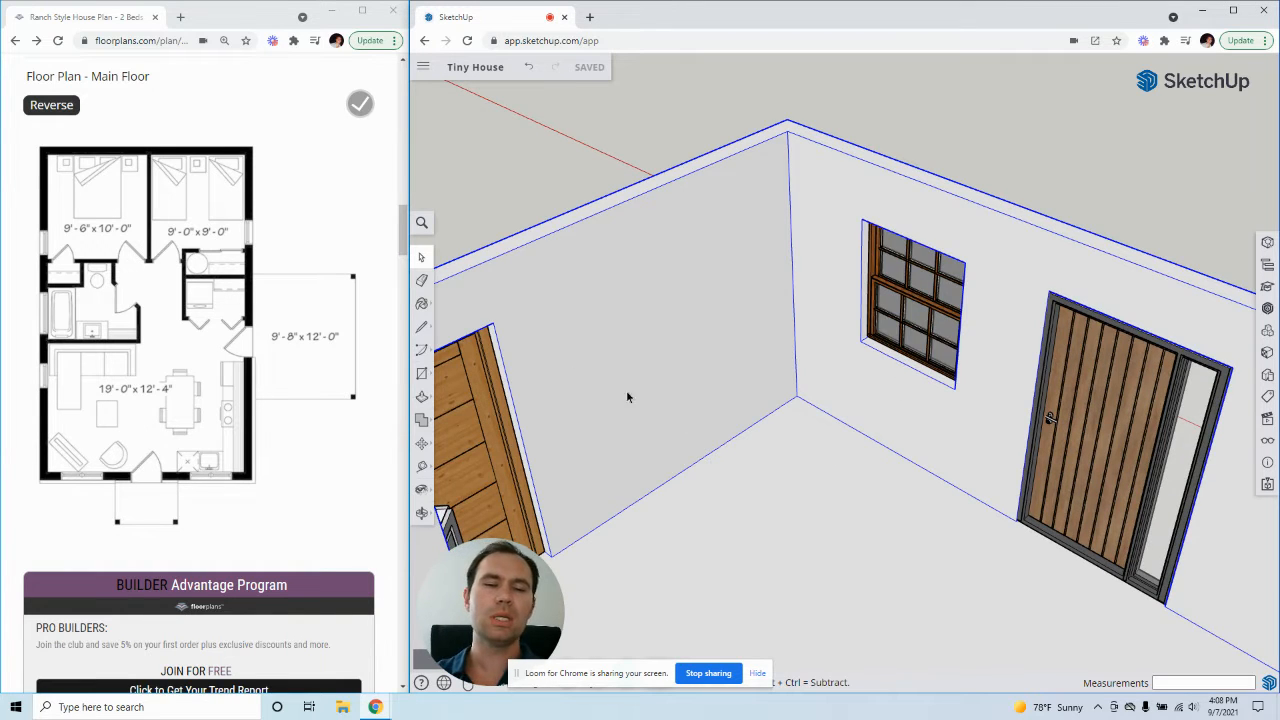
{"action": "scroll", "coordinate": [688, 420], "scroll_direction": "down", "scroll_amount": 3}
{"action": "scroll", "coordinate": [689, 420], "scroll_direction": "down", "scroll_amount": 2}
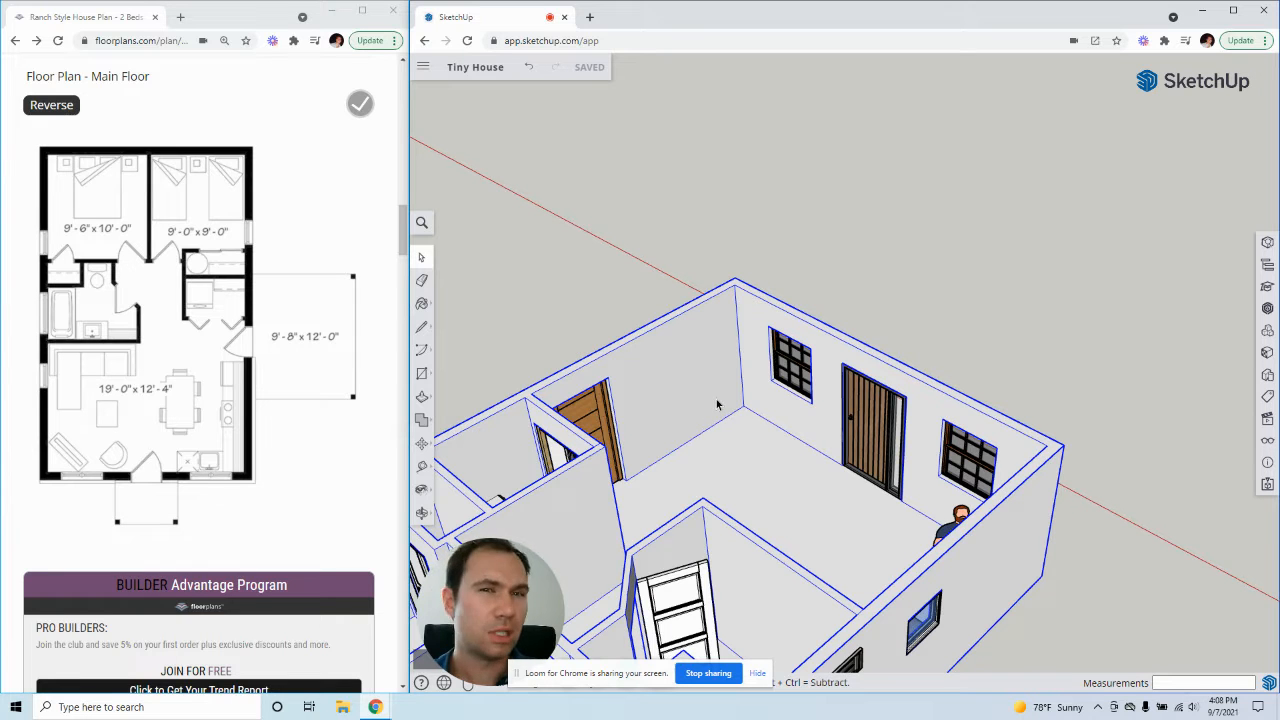
{"action": "scroll", "coordinate": [737, 508], "scroll_direction": "up", "scroll_amount": 5}
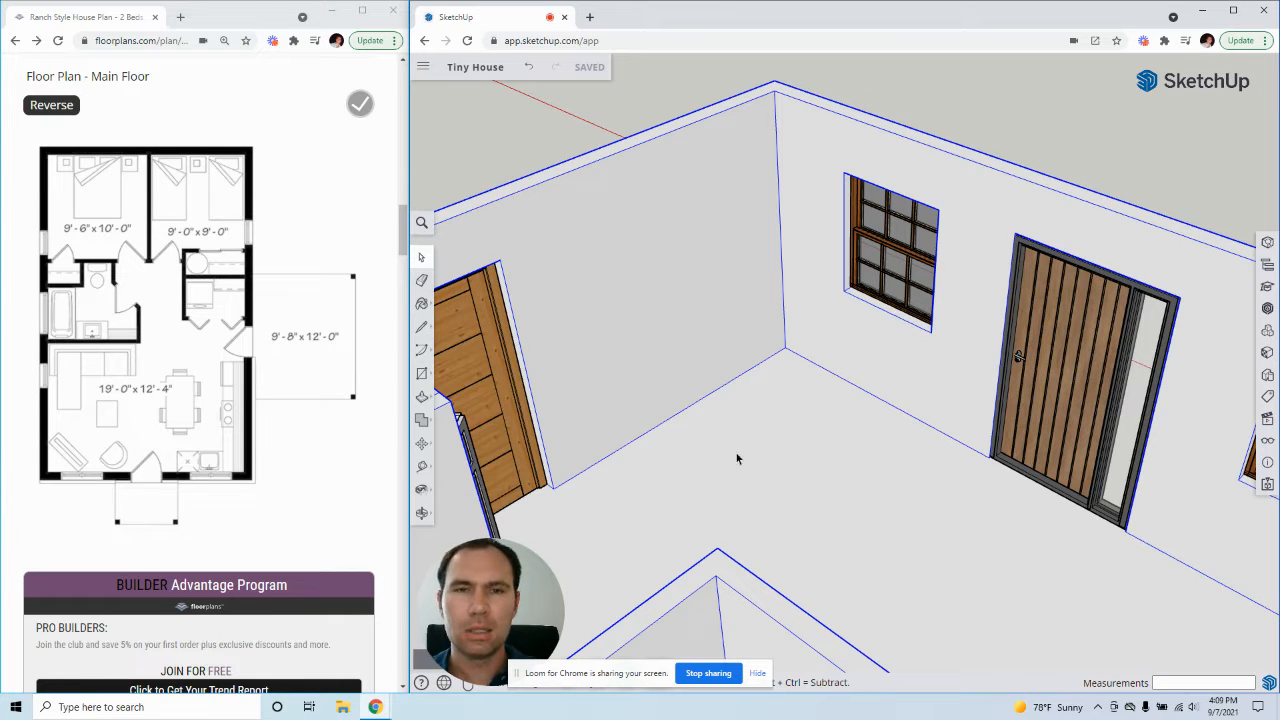
{"action": "left_click", "coordinate": [757, 676]}
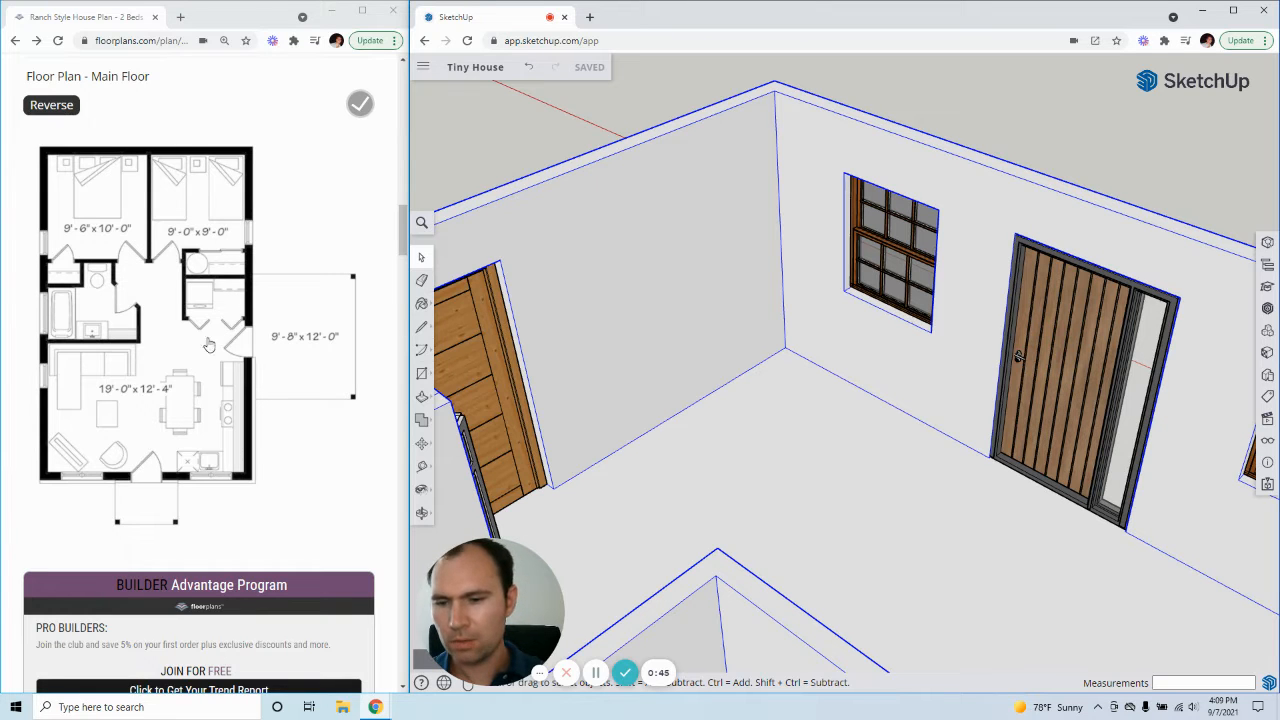
- Enlarge the main floor plan drawing on the reference page to consult the kitchen layout
{"action": "left_click", "coordinate": [190, 399]}
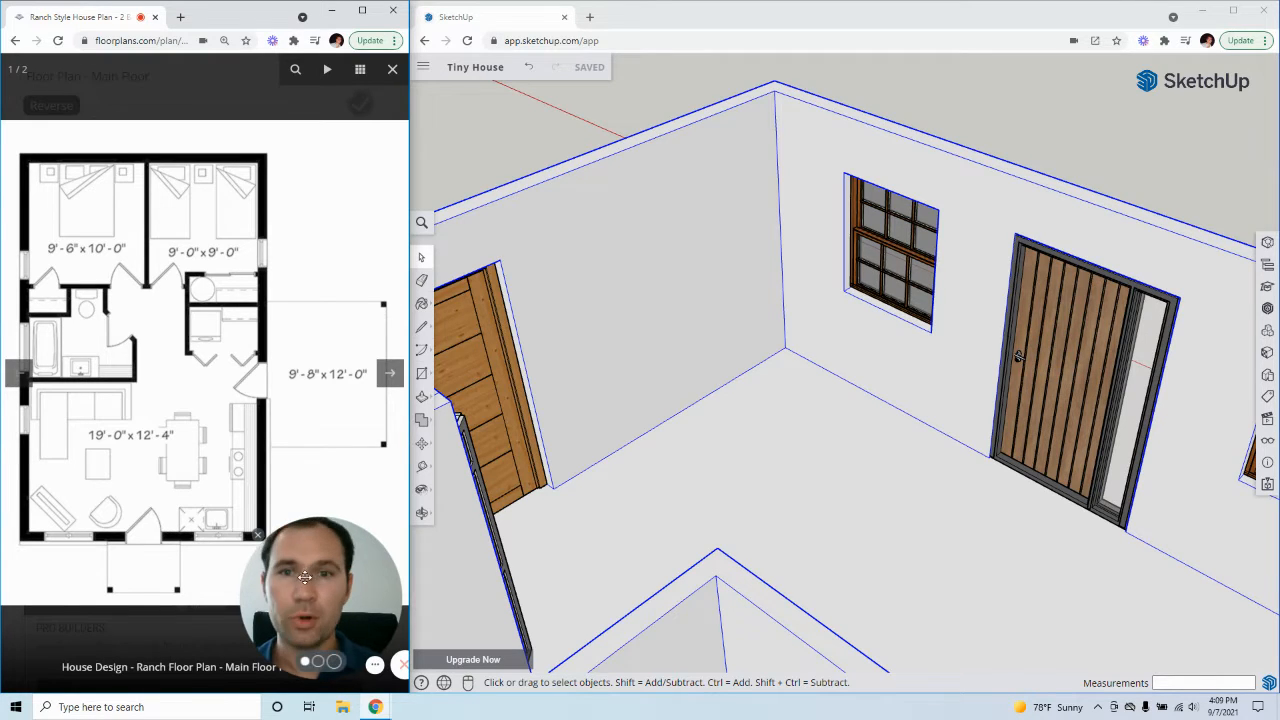
{"action": "mouse_move", "coordinate": [311, 577]}
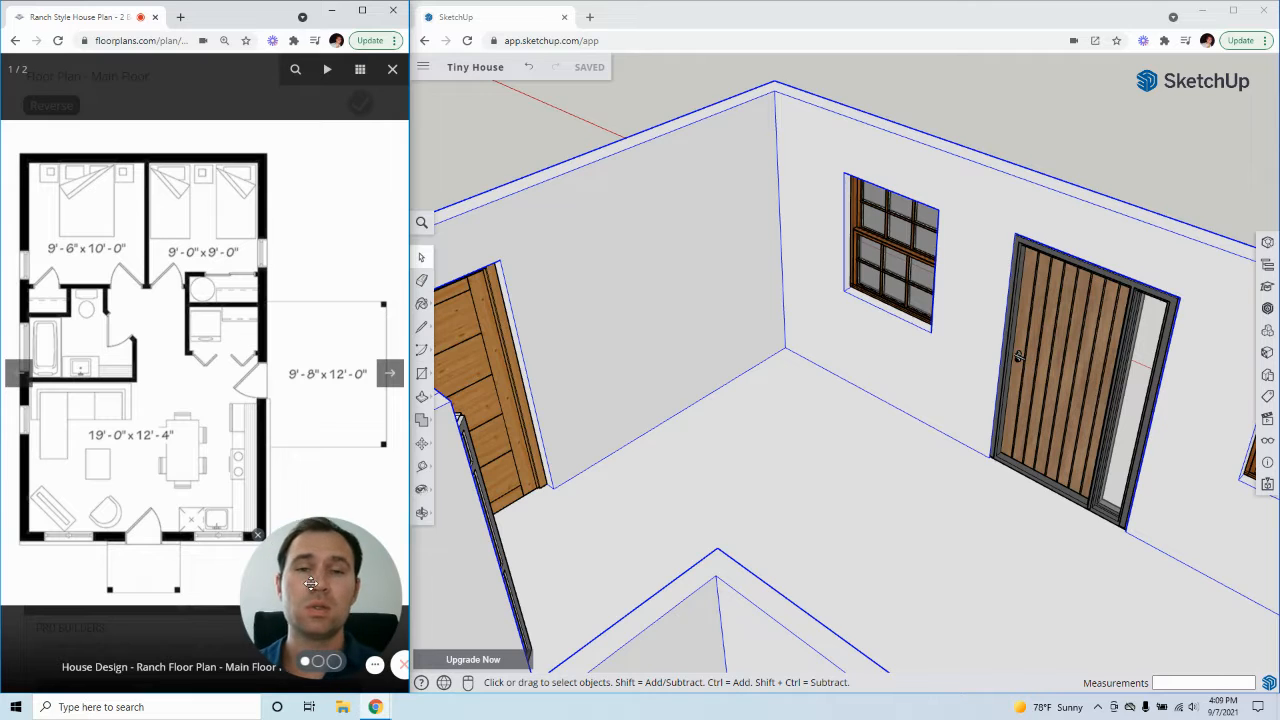
{"action": "left_click_drag", "start_coordinate": [311, 577], "coordinate": [101, 576]}
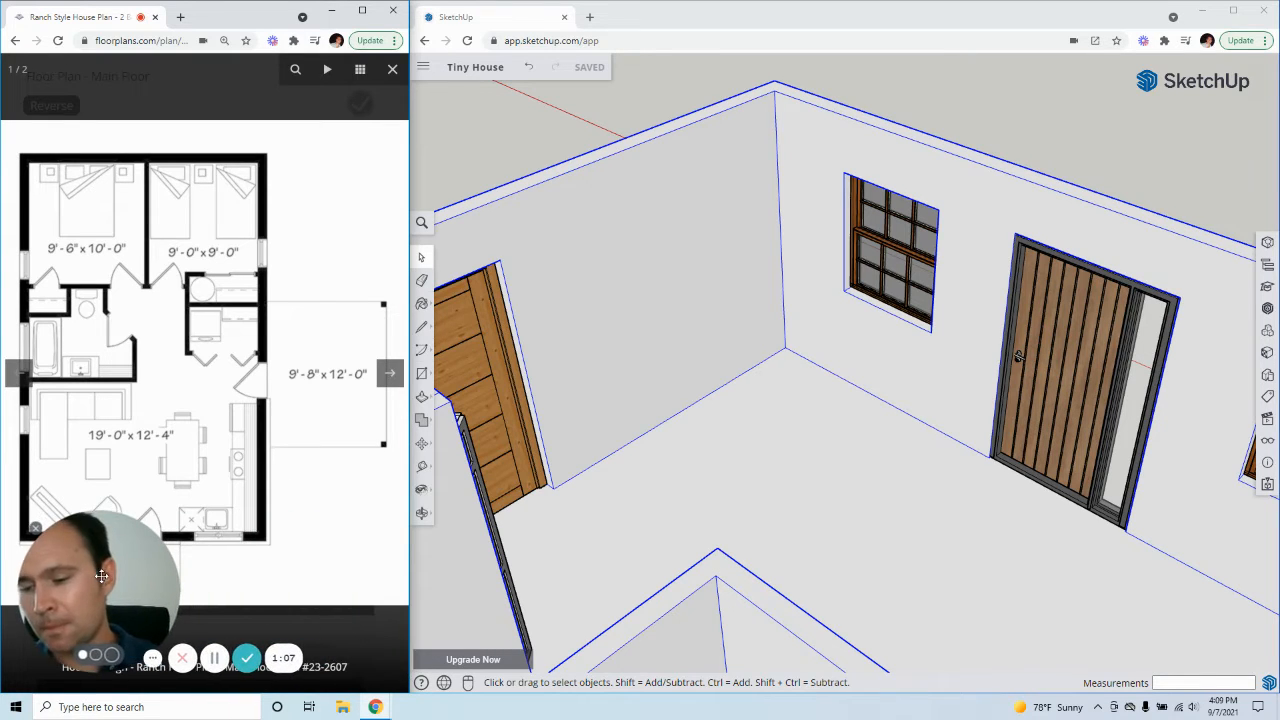
- In the SketchUp model, place a guide point 8" from the corner of the wooden side door's opening, along the wall's base edge
{"action": "left_click", "coordinate": [790, 4]}
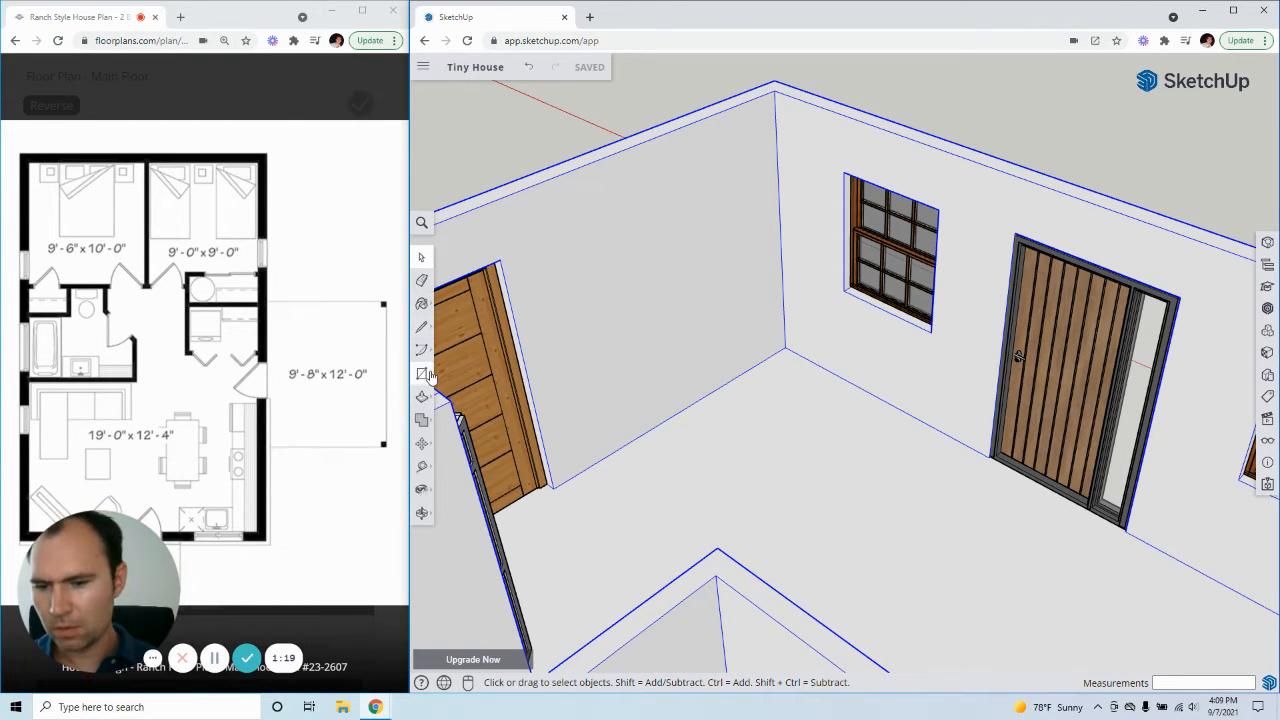
{"action": "left_click", "coordinate": [421, 327]}
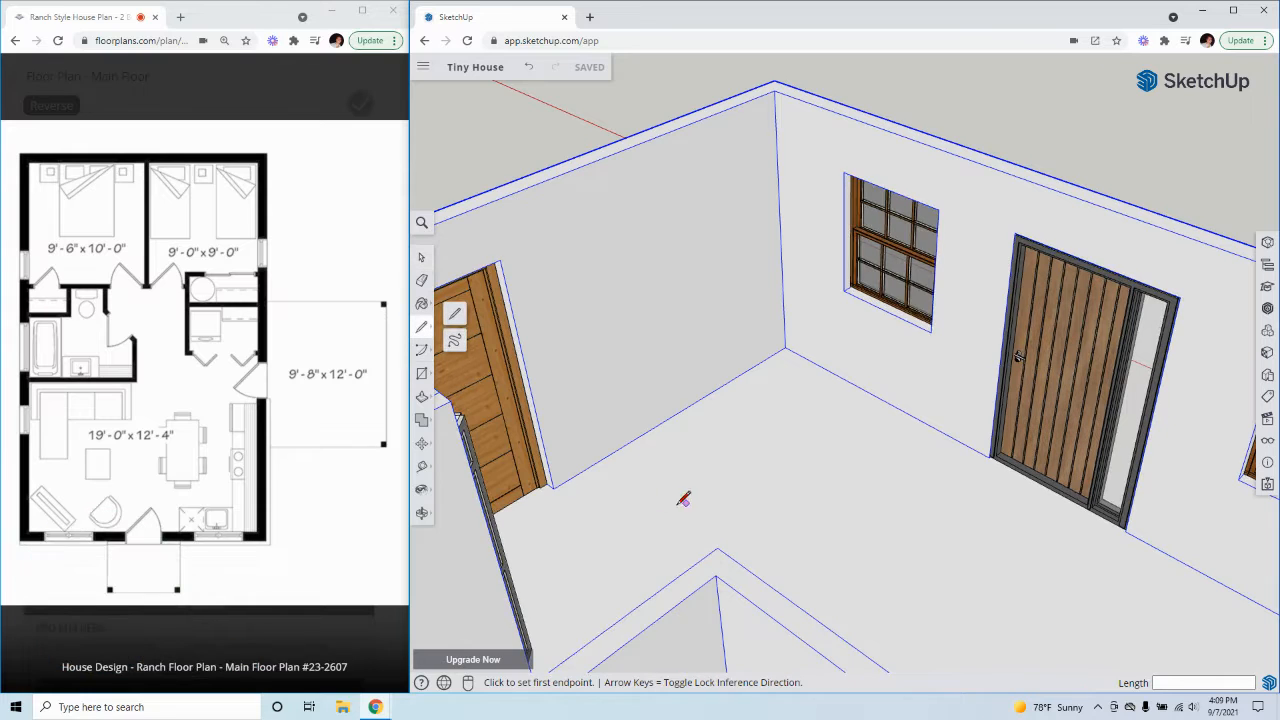
{"action": "key", "text": "t"}
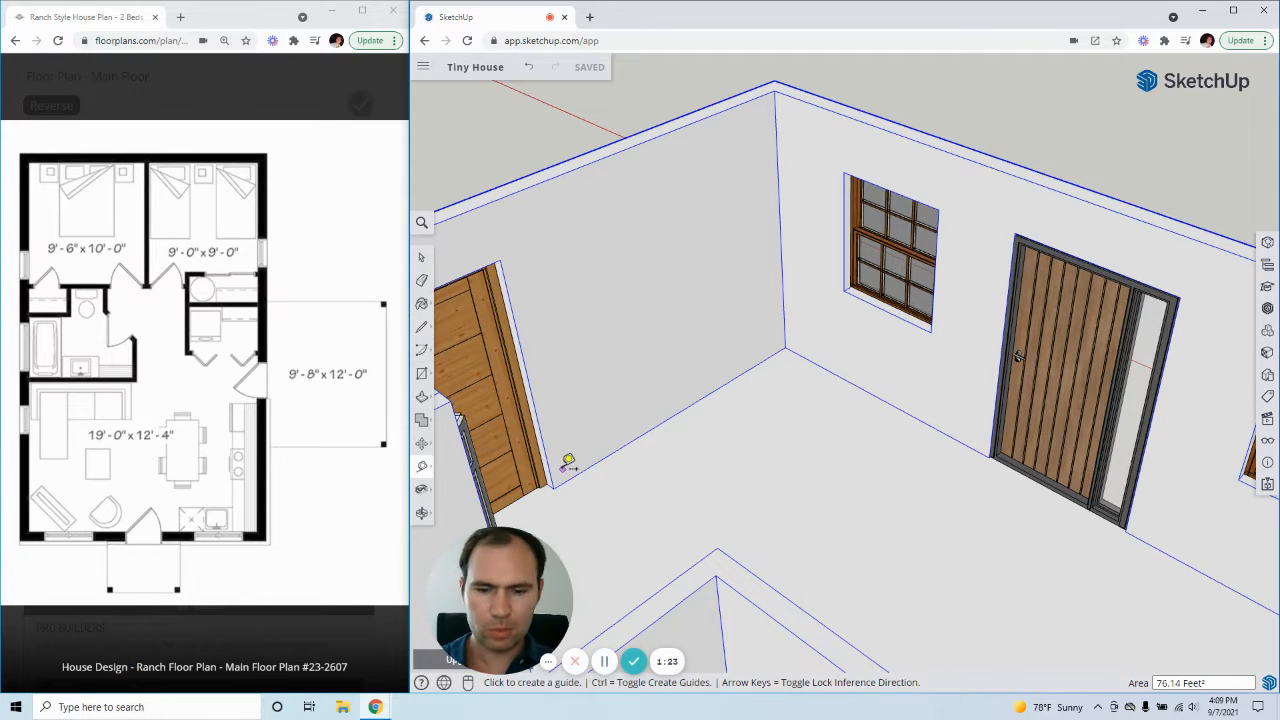
{"action": "left_click", "coordinate": [562, 477]}
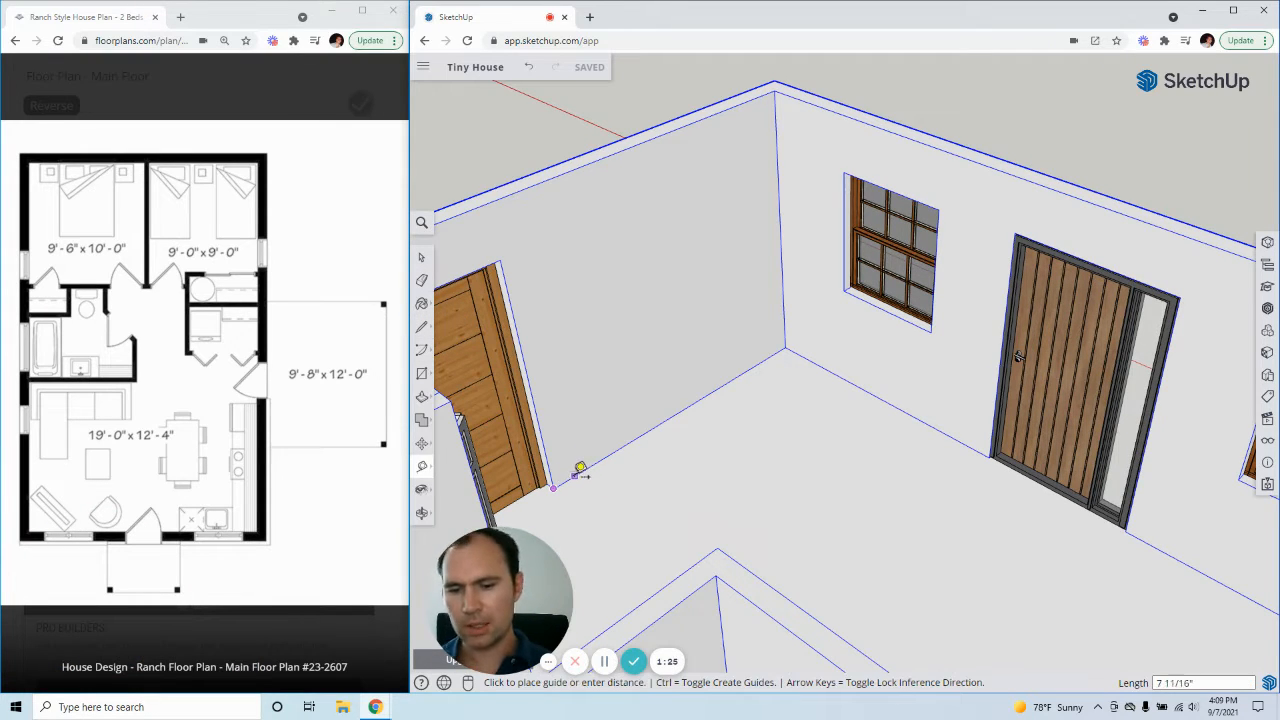
{"action": "type", "text": "8"}
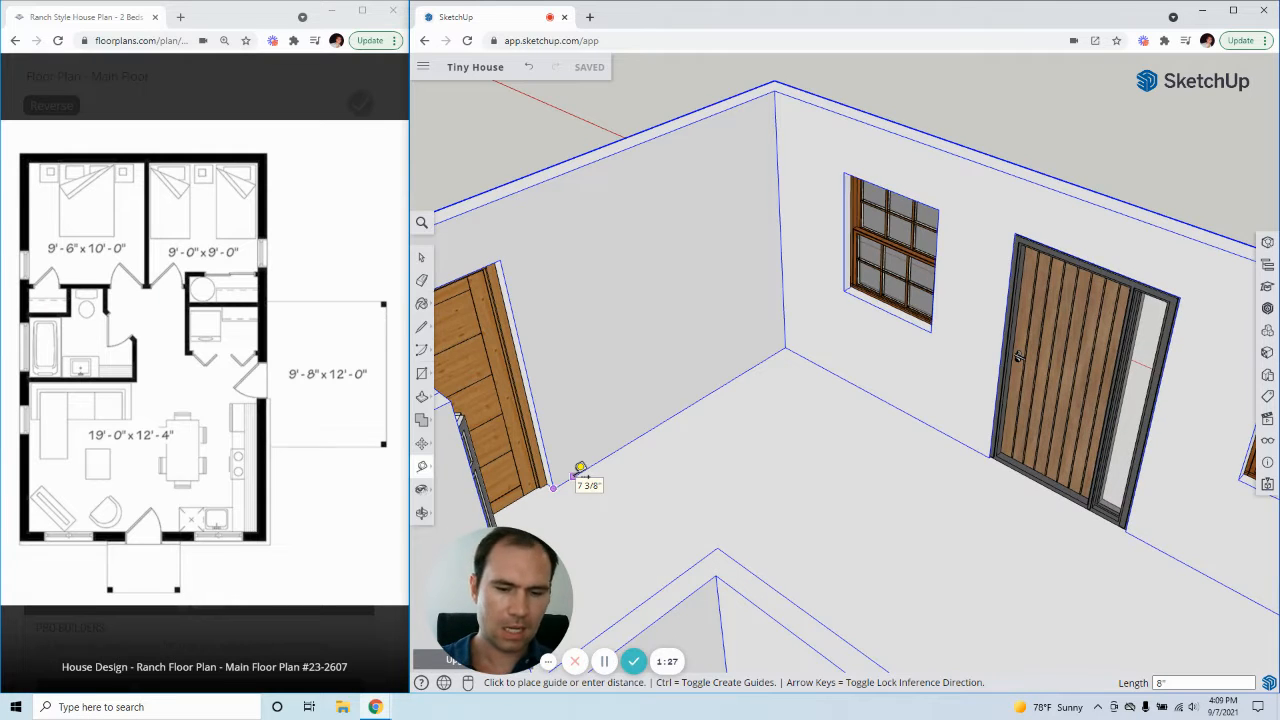
{"action": "key", "text": "Return"}
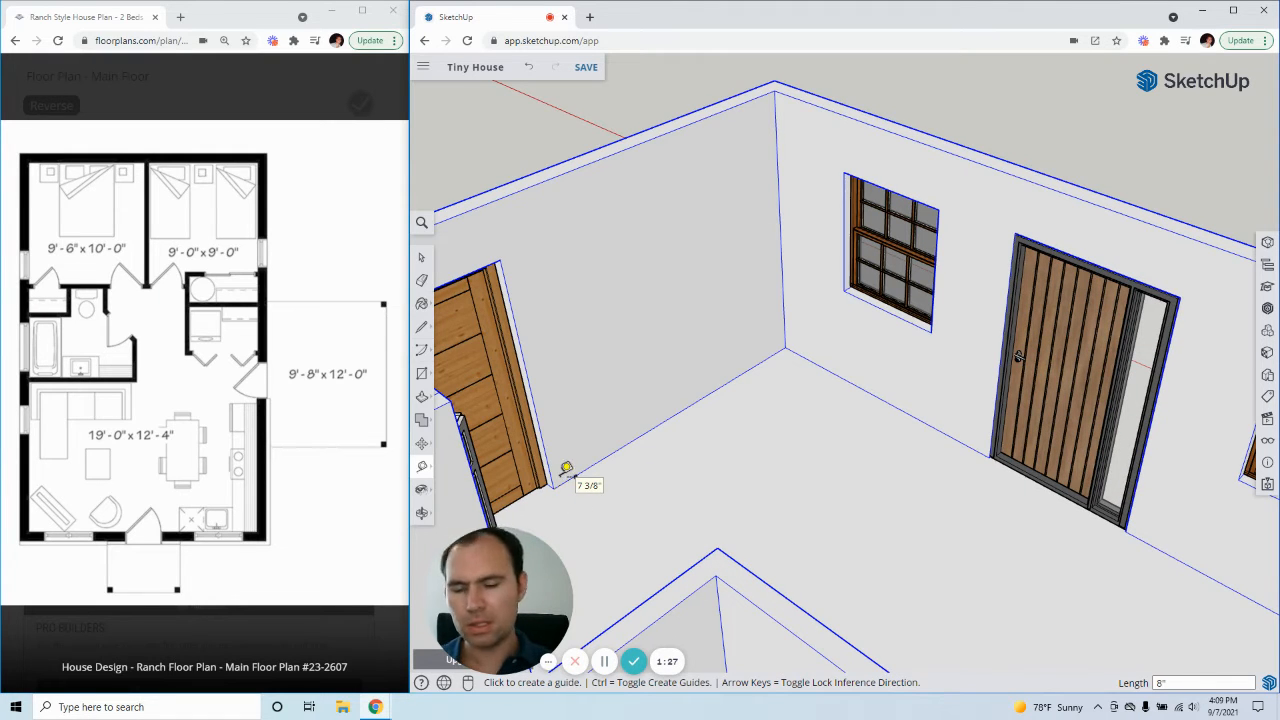
- Draw a 25" line on the floor from the guide point, perpendicular to the side-door wall
{"action": "scroll", "coordinate": [575, 448], "scroll_direction": "up", "scroll_amount": 3}
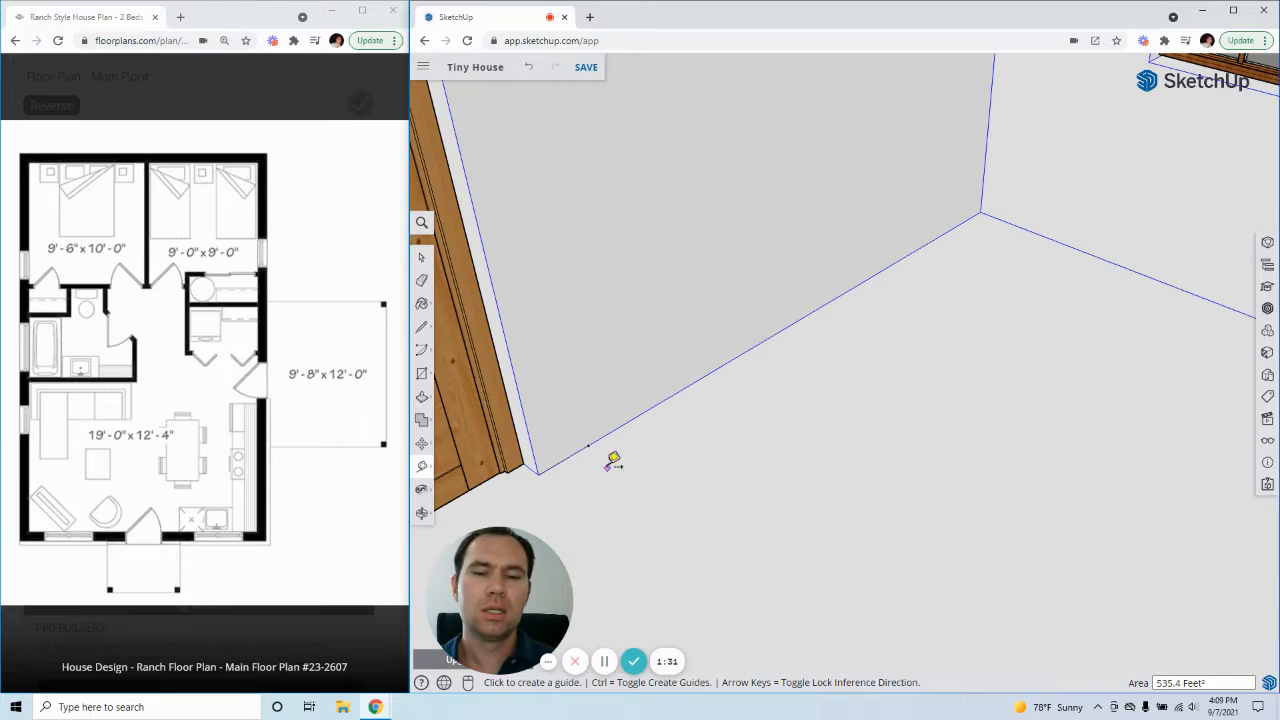
{"action": "scroll", "coordinate": [586, 446], "scroll_direction": "up", "scroll_amount": 1}
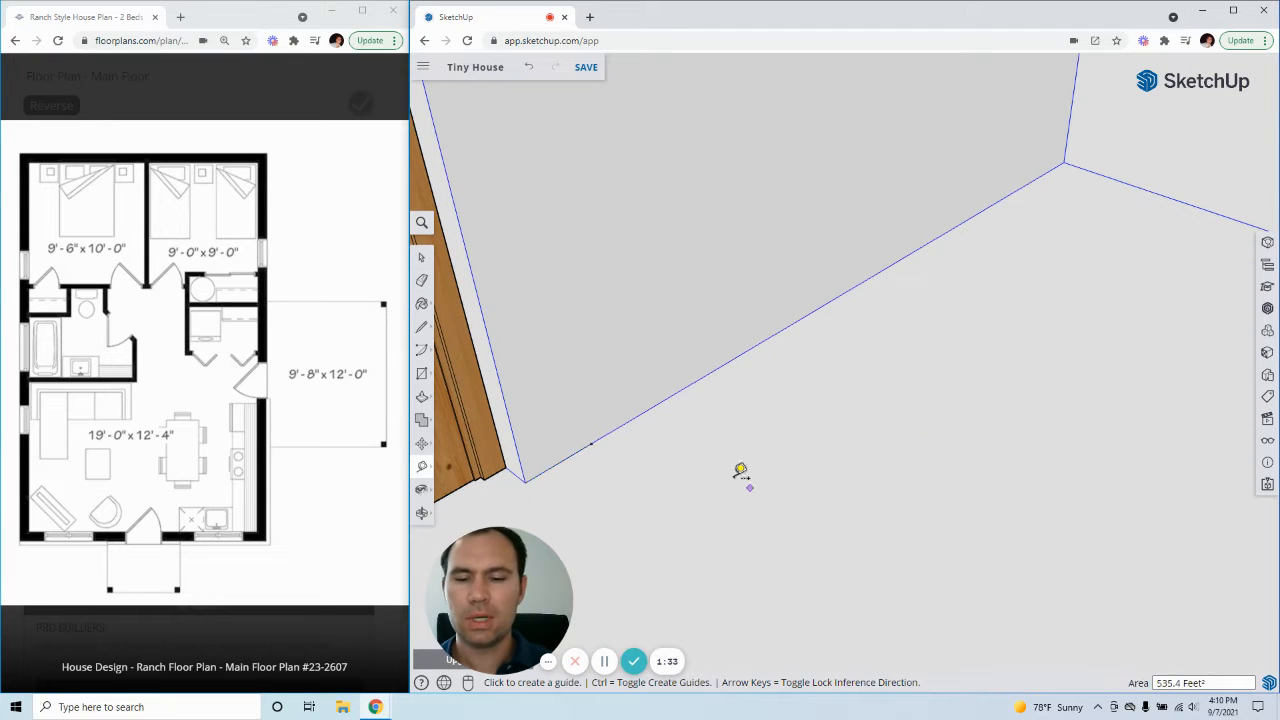
{"action": "key", "text": "l"}
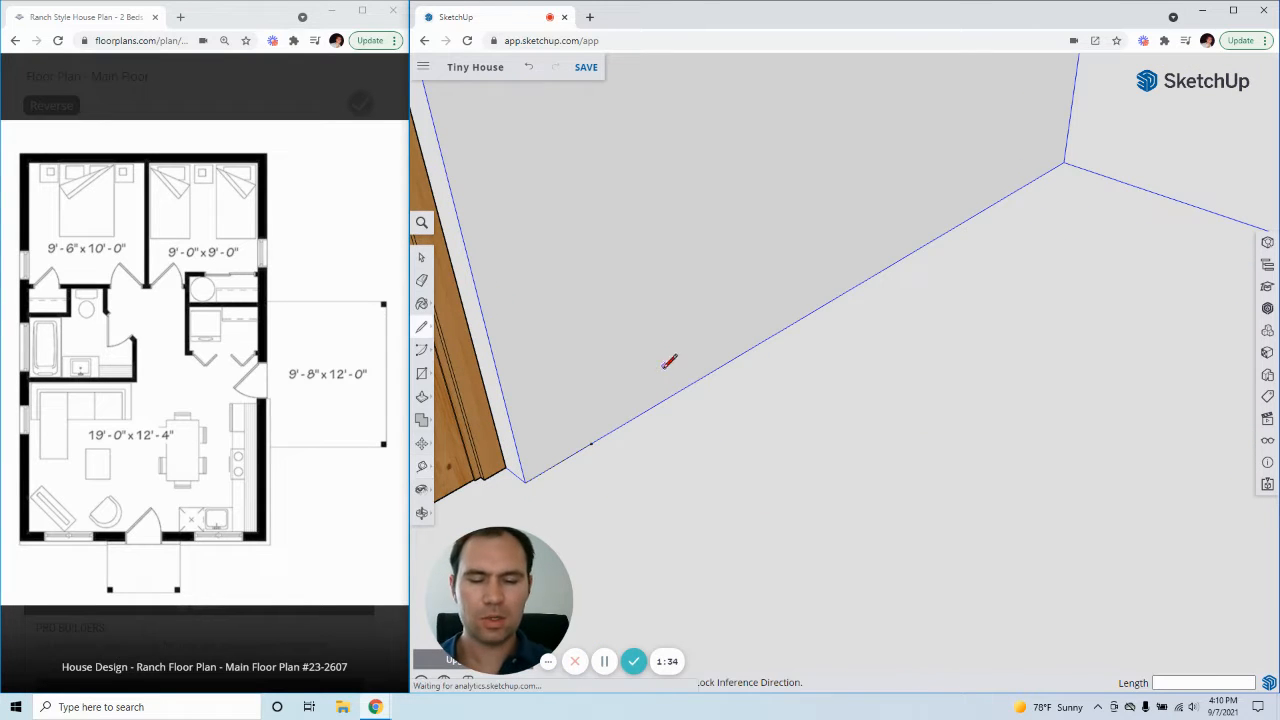
{"action": "left_click", "coordinate": [594, 436]}
{"action": "scroll", "coordinate": [575, 398], "scroll_direction": "down", "scroll_amount": 2}
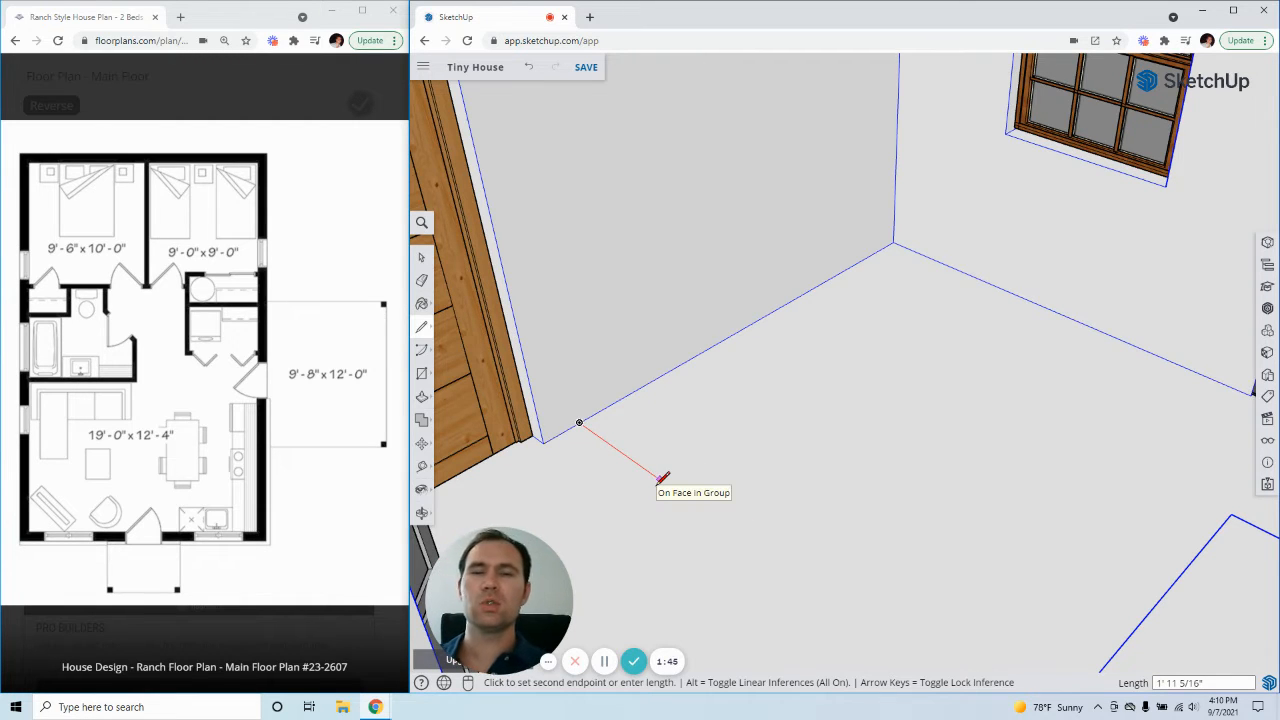
{"action": "scroll", "coordinate": [662, 478], "scroll_direction": "down", "scroll_amount": 5}
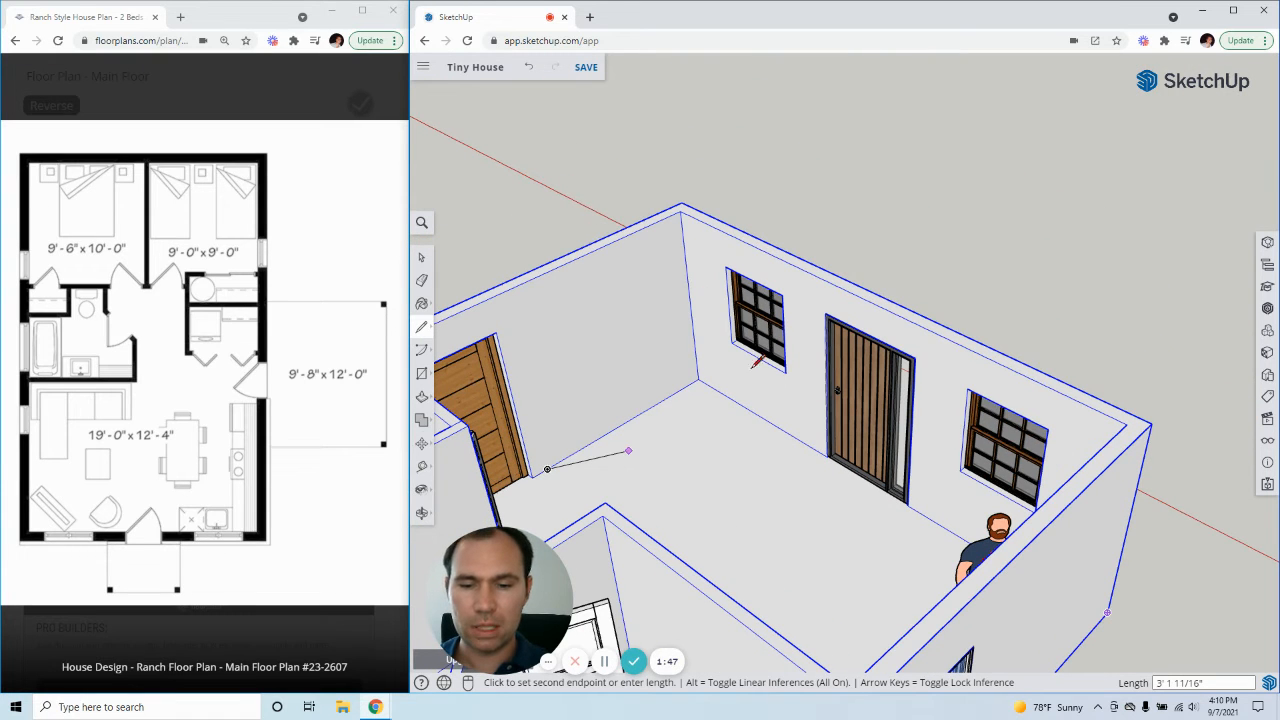
{"action": "scroll", "coordinate": [630, 428], "scroll_direction": "down", "scroll_amount": 2}
{"action": "scroll", "coordinate": [570, 468], "scroll_direction": "up", "scroll_amount": 6}
{"action": "scroll", "coordinate": [599, 466], "scroll_direction": "up", "scroll_amount": 1}
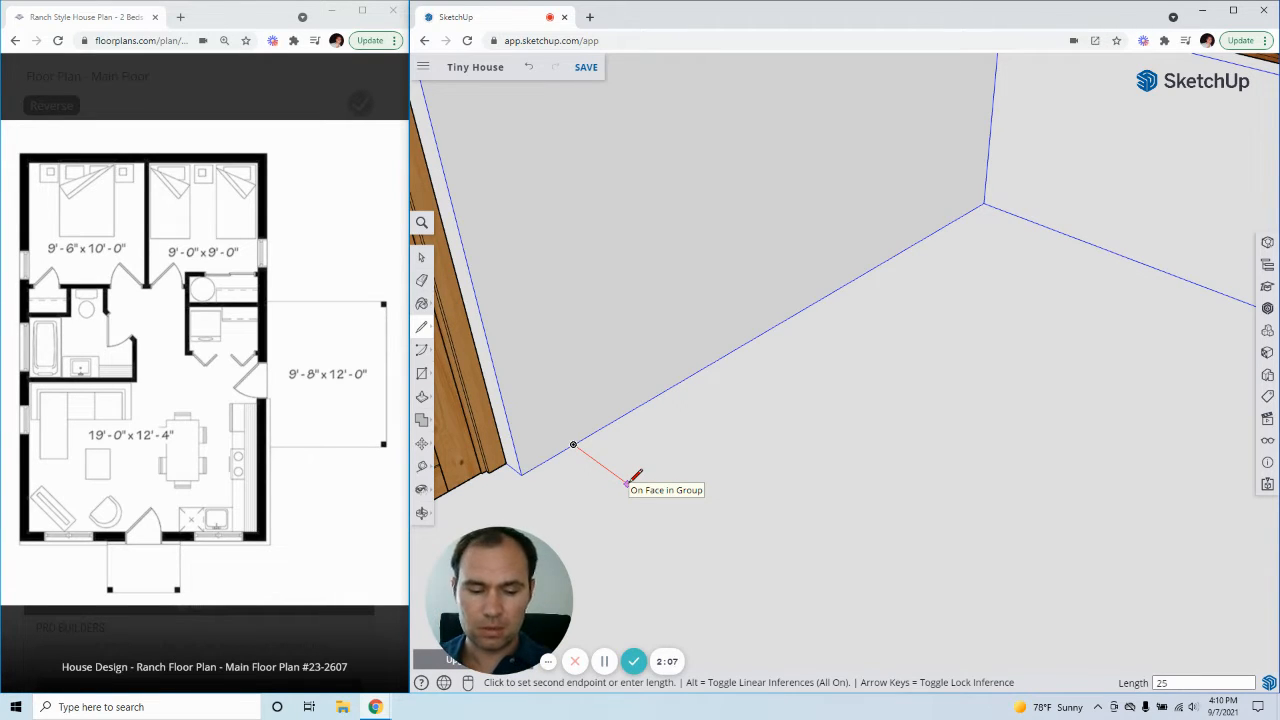
{"action": "type", "text": "\""}
{"action": "key", "text": "Return"}
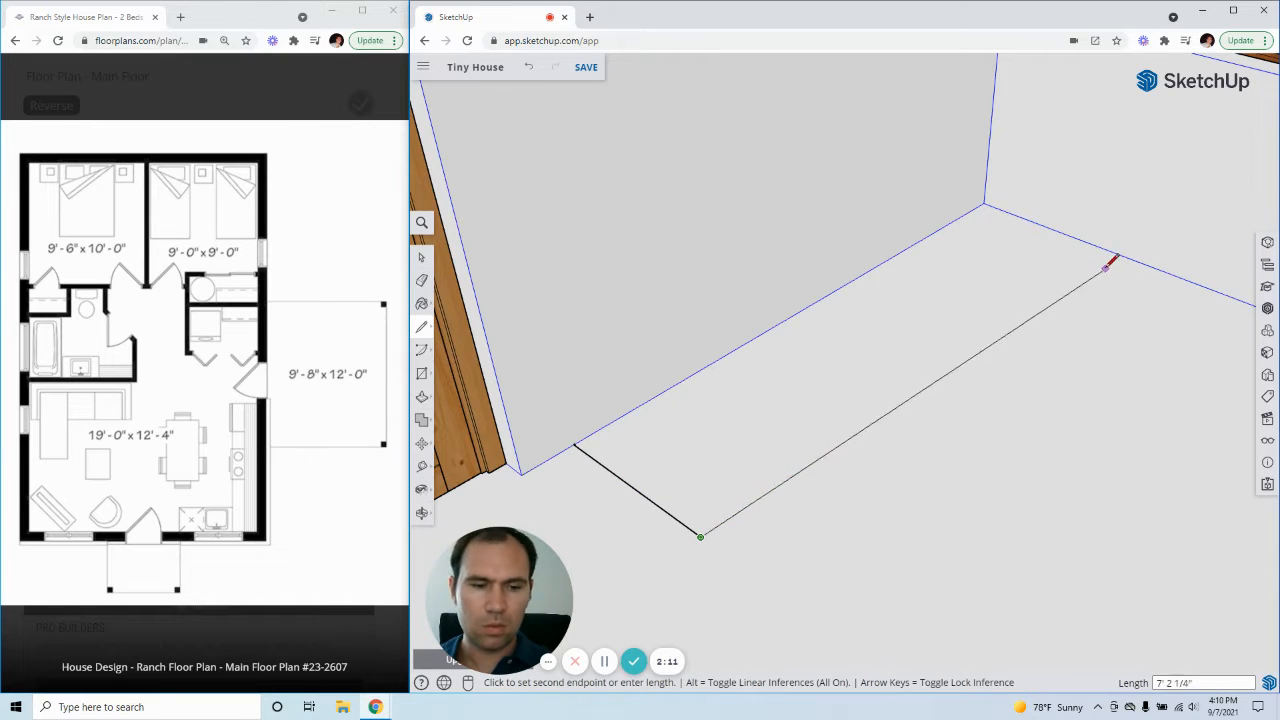
- Close the rectangular floor outline with a line parallel to the side-door wall up to the window wall, and lines along both wall bases
{"action": "left_click", "coordinate": [1102, 250]}
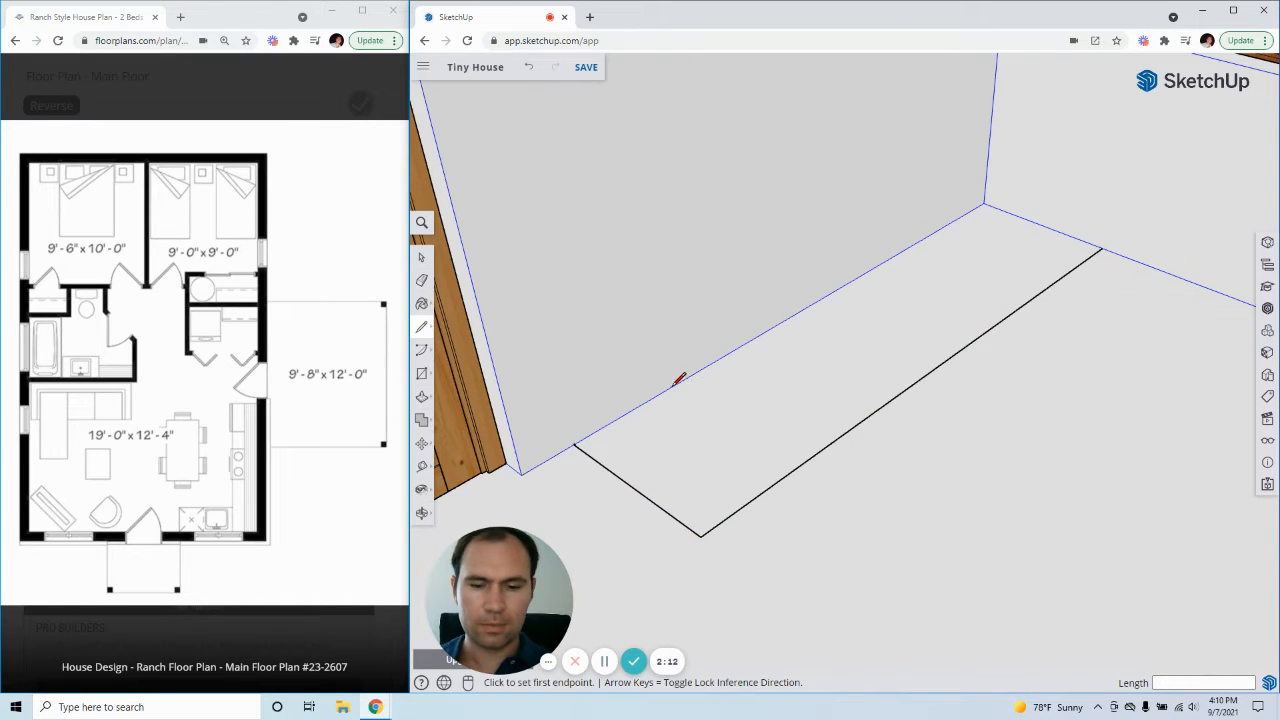
{"action": "left_click", "coordinate": [573, 444]}
{"action": "left_click", "coordinate": [984, 204]}
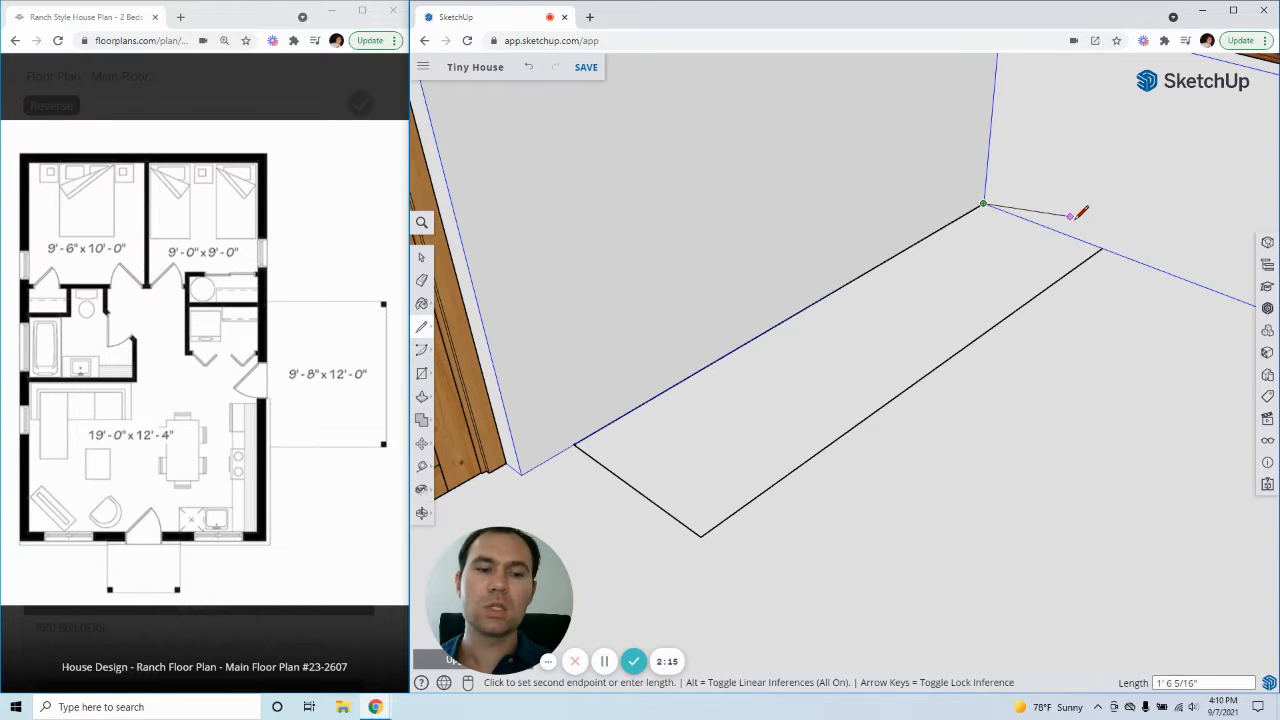
{"action": "left_click", "coordinate": [1101, 249]}
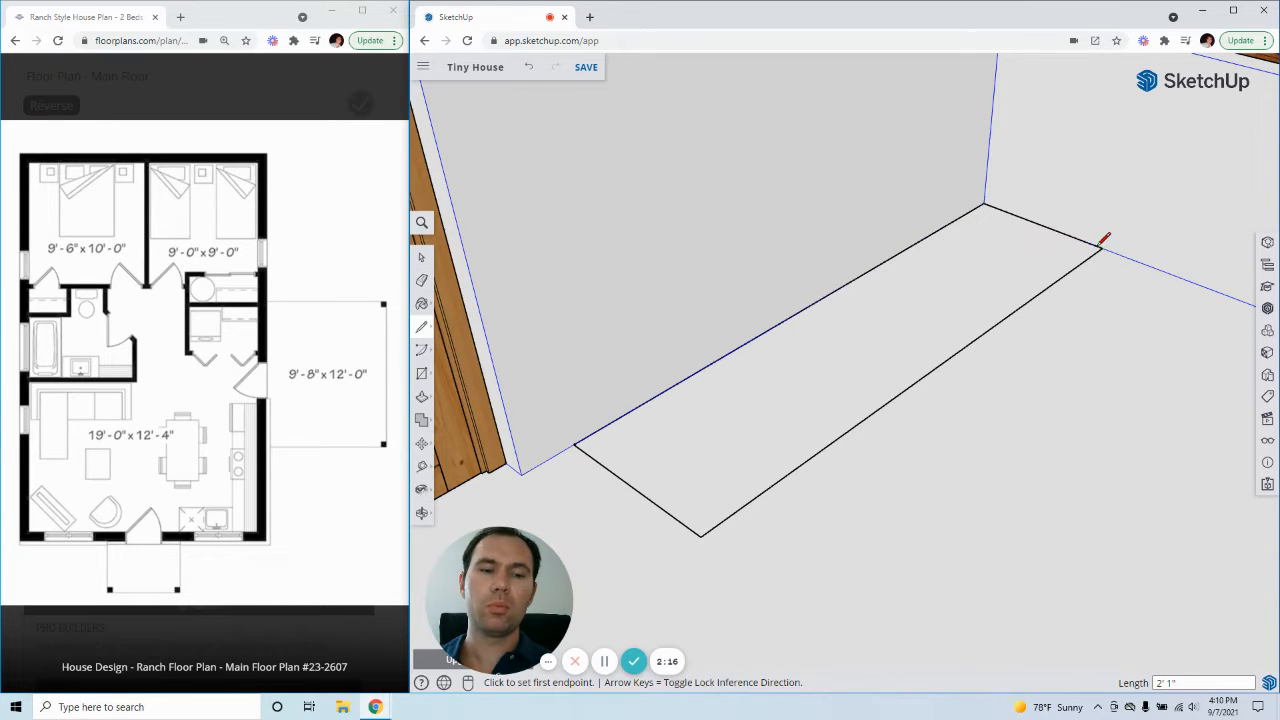
- Select the rectangular floor face beside the wall to check that the outline forms a closed surface
{"action": "left_click", "coordinate": [421, 257]}
{"action": "double_click", "coordinate": [754, 430]}
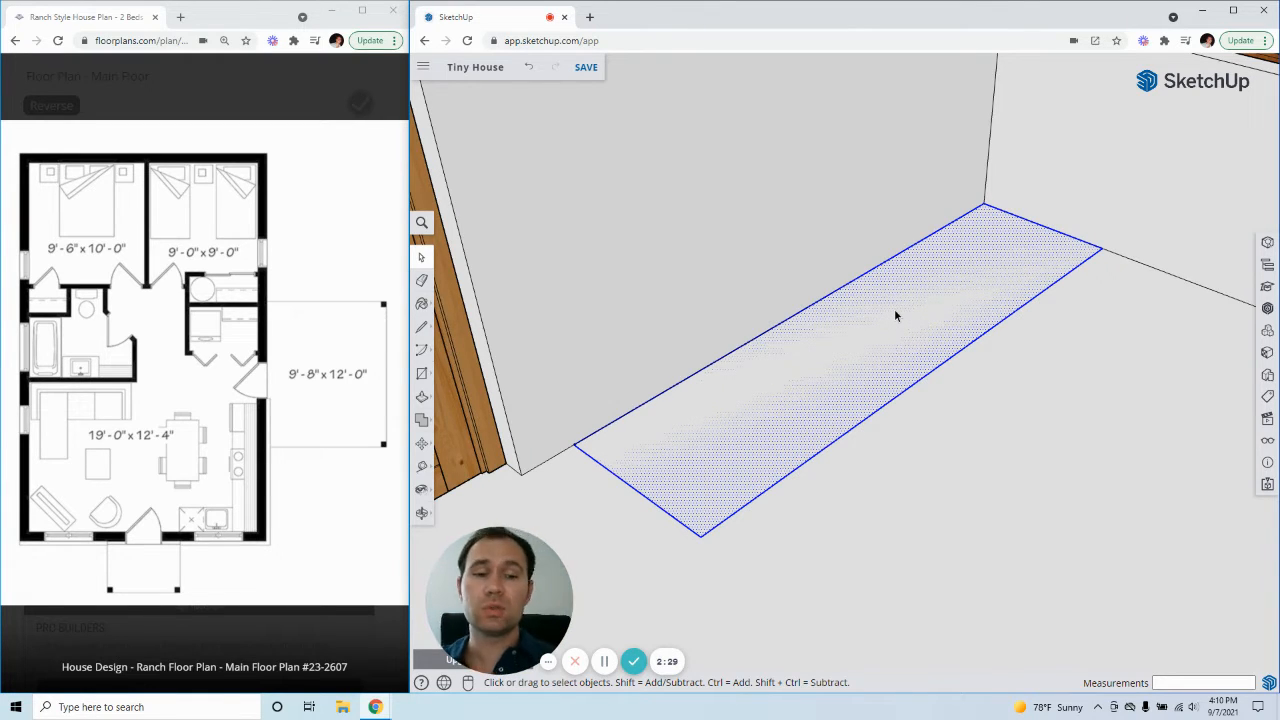
{"action": "left_click", "coordinate": [829, 528]}
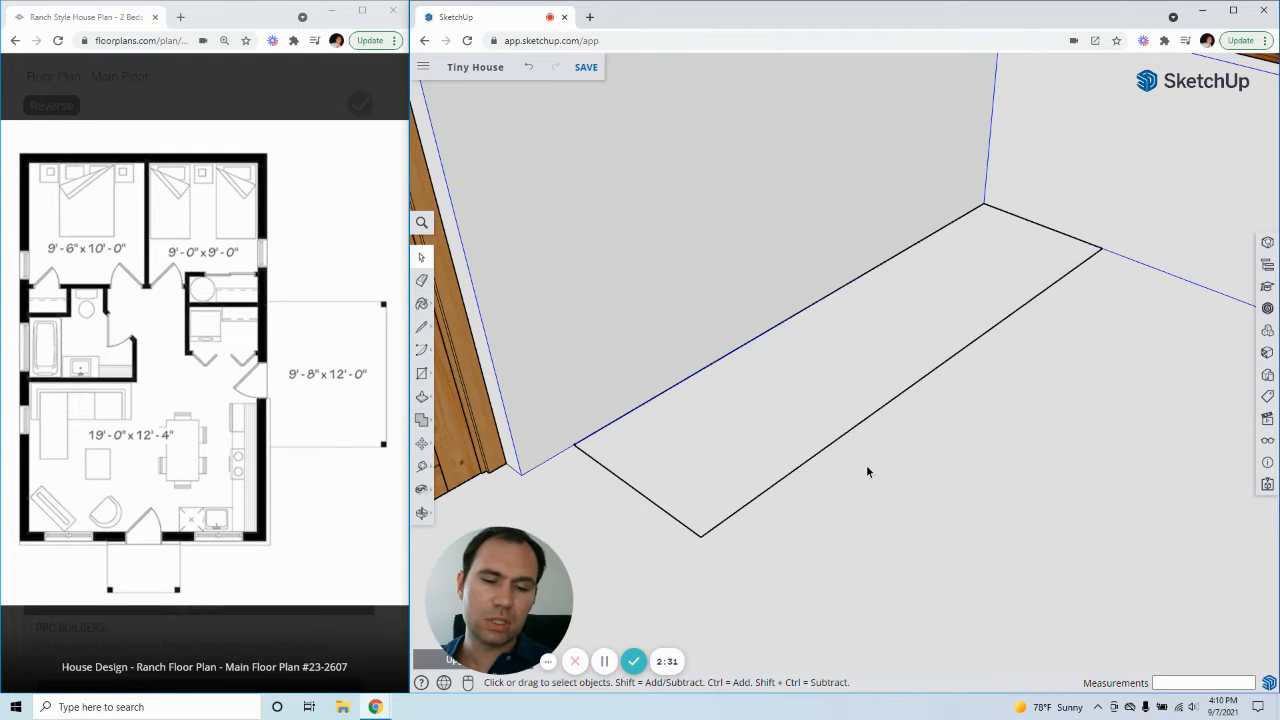
{"action": "left_click", "coordinate": [823, 401]}
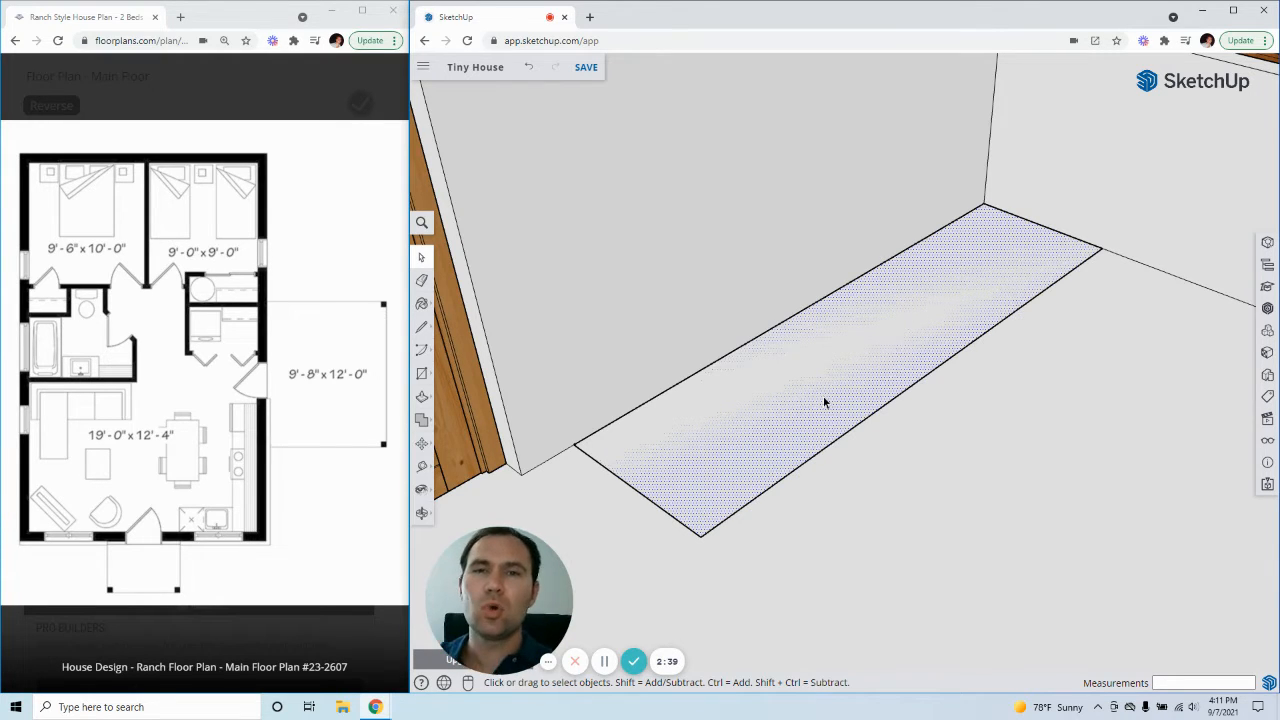
{"action": "scroll", "coordinate": [665, 444], "scroll_direction": "down", "scroll_amount": 2}
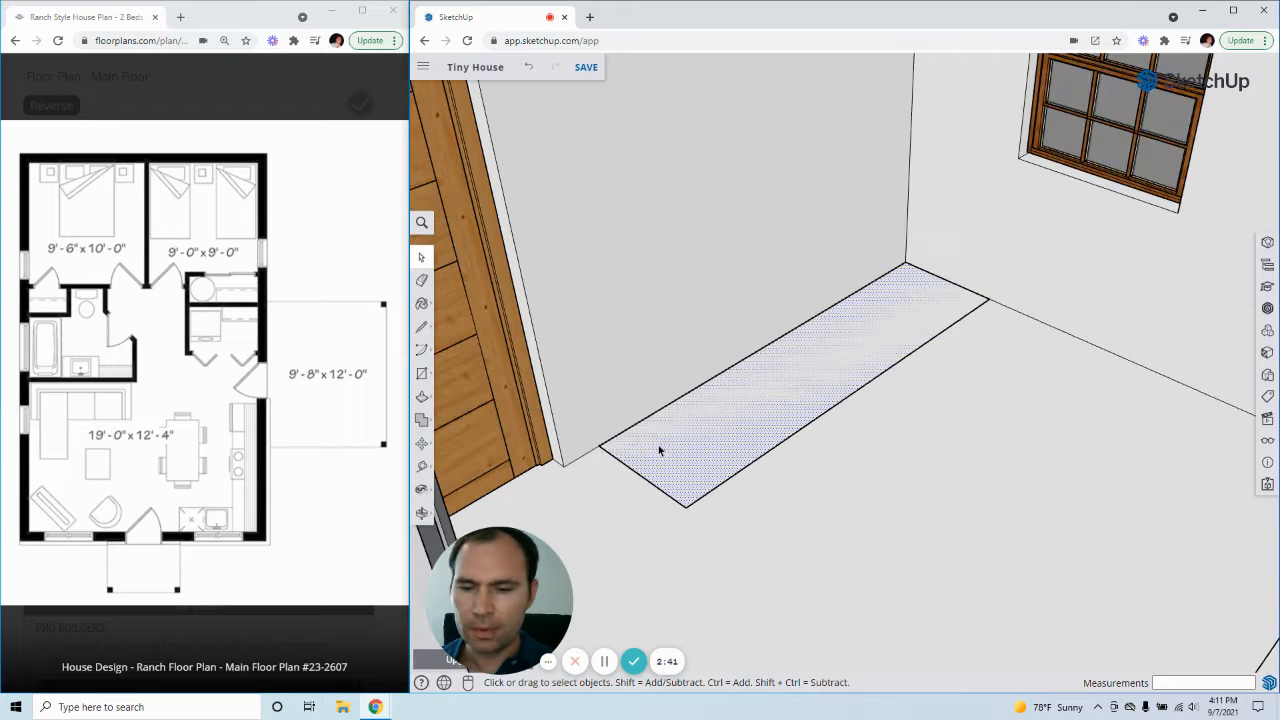
{"action": "scroll", "coordinate": [616, 421], "scroll_direction": "down", "scroll_amount": 2}
{"action": "scroll", "coordinate": [1071, 426], "scroll_direction": "up", "scroll_amount": 2}
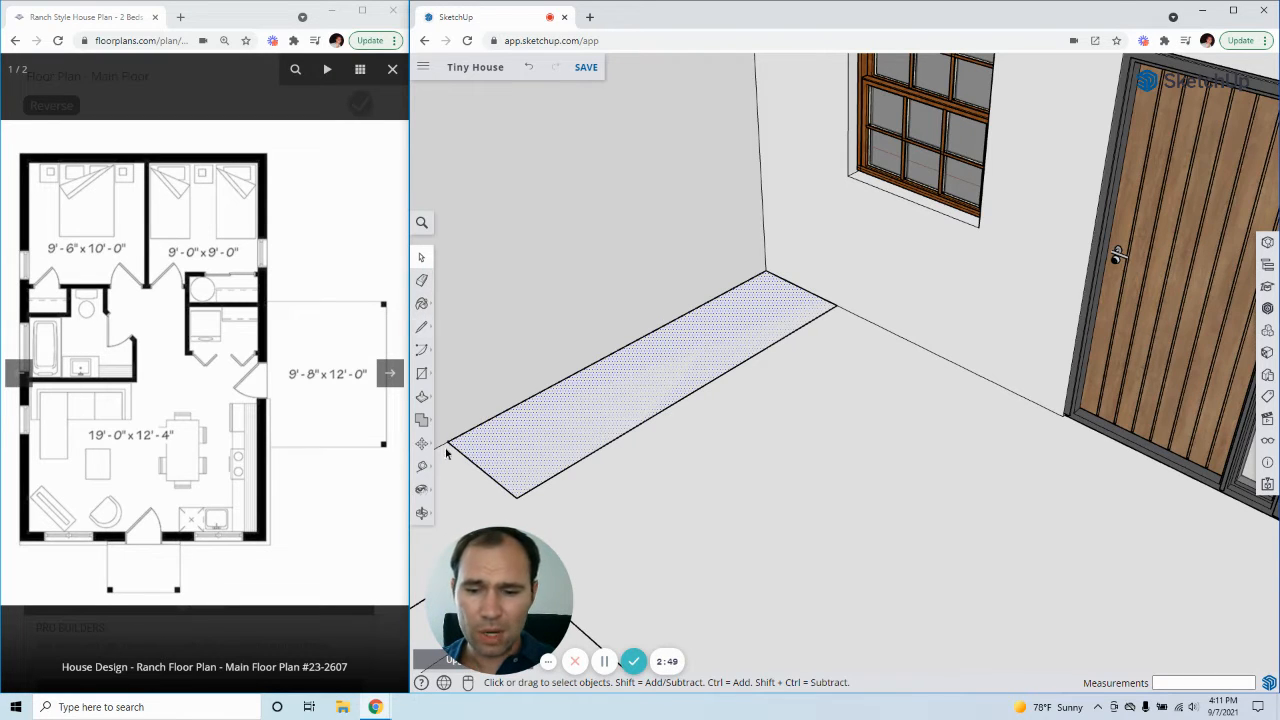
- Place a guide point 1' from the slatted front door's frame, along the base edge of the window wall
{"action": "left_click", "coordinate": [421, 466]}
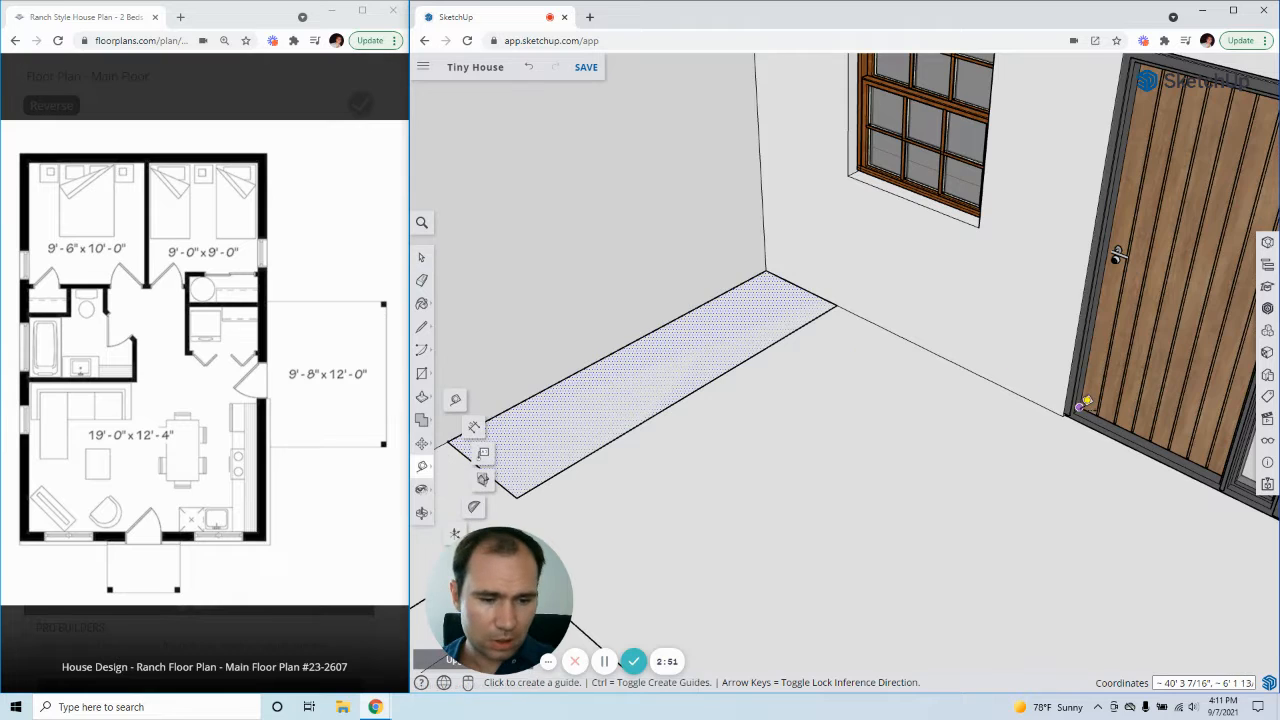
{"action": "scroll", "coordinate": [1083, 404], "scroll_direction": "up", "scroll_amount": 3}
{"action": "left_click", "coordinate": [1052, 414]}
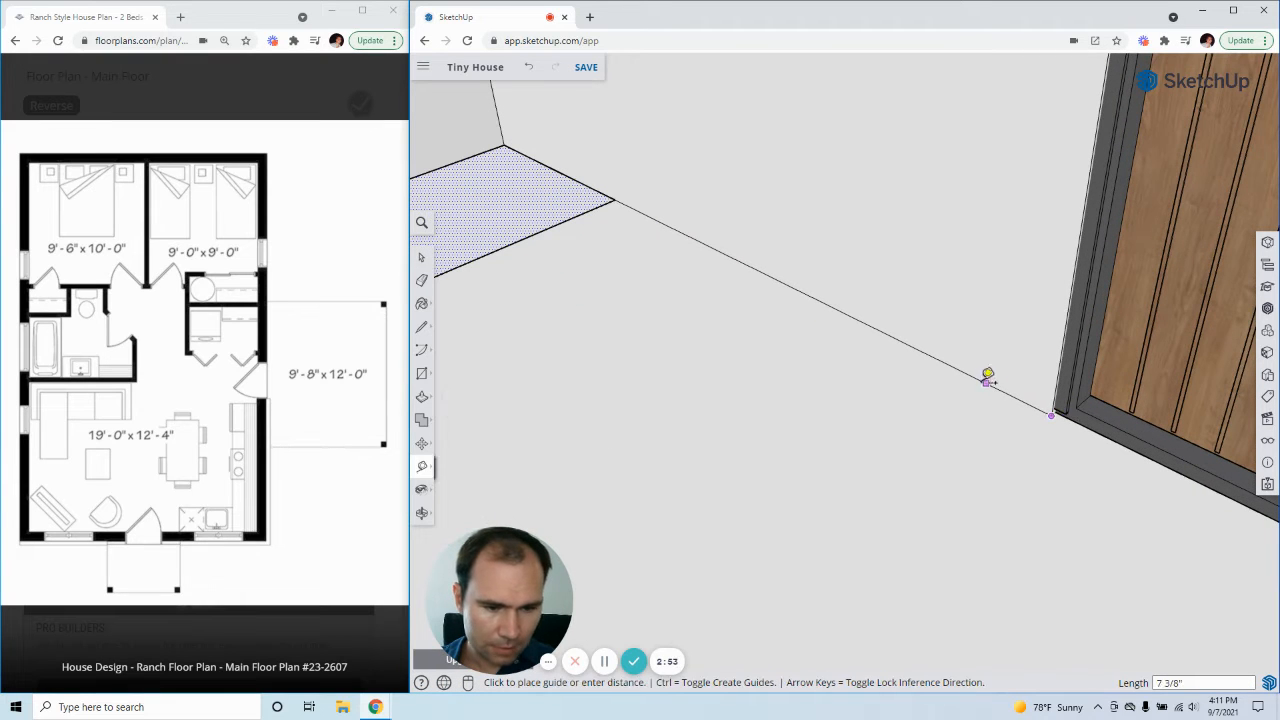
{"action": "type", "text": "1"}
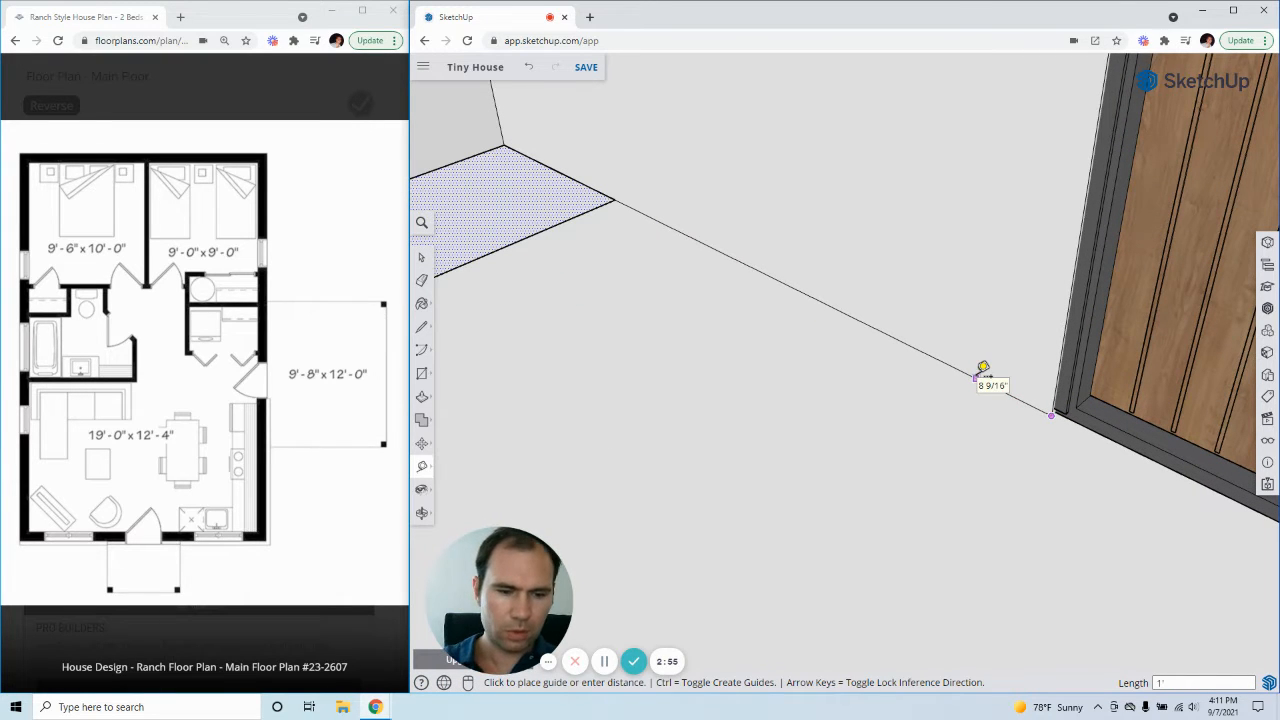
{"action": "key", "text": "Return"}
- Draw a 25" line on the floor from the guide point near the front door, perpendicular to the window wall
{"action": "key", "text": "l"}
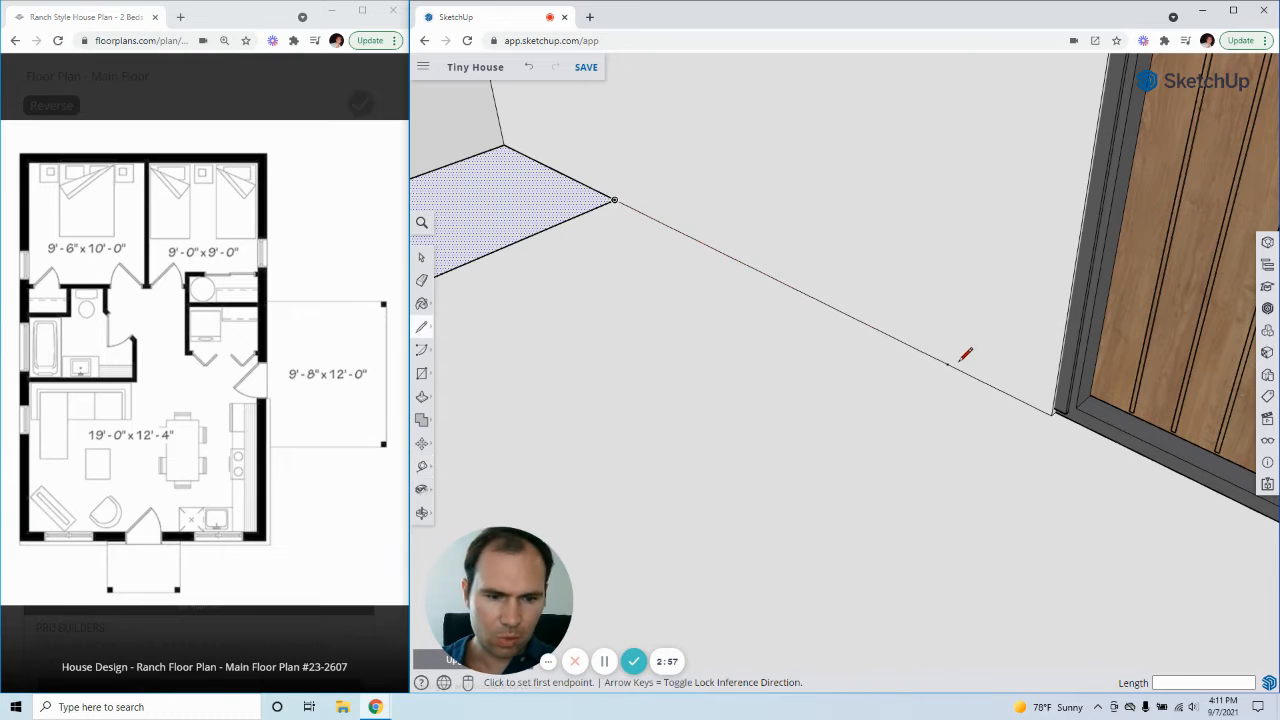
{"action": "left_click", "coordinate": [948, 365]}
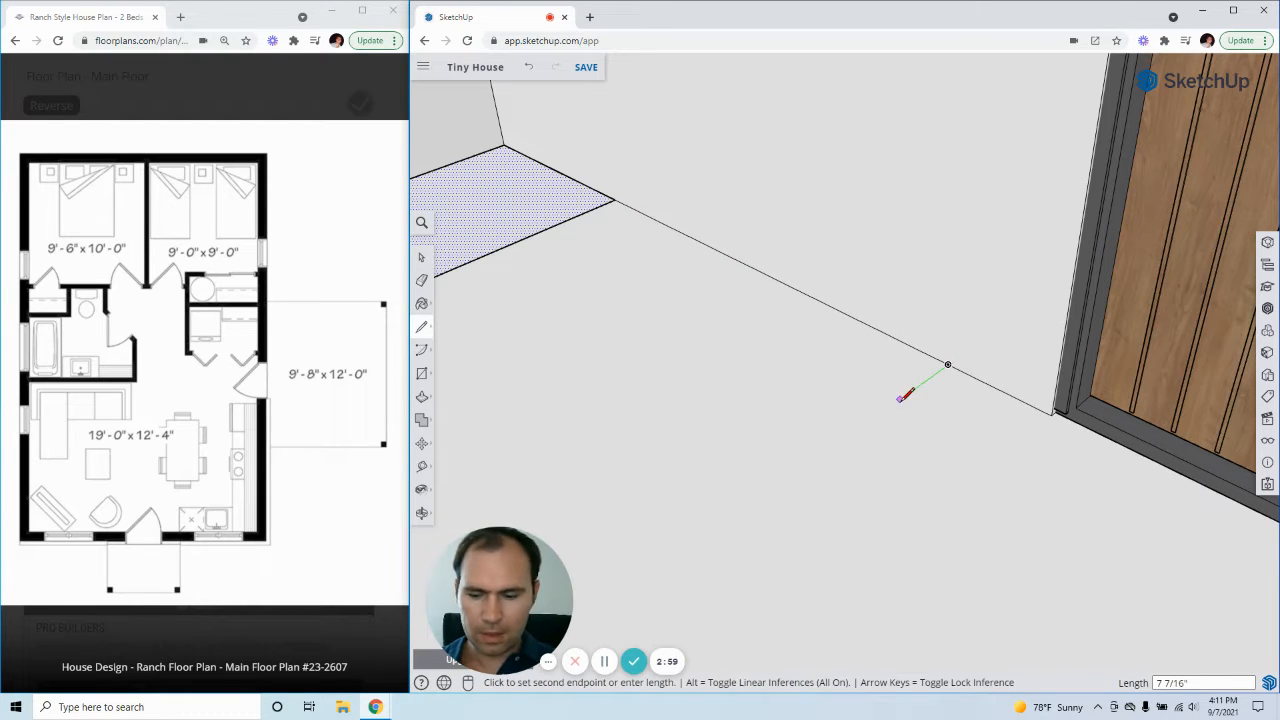
{"action": "key", "text": "Escape"}
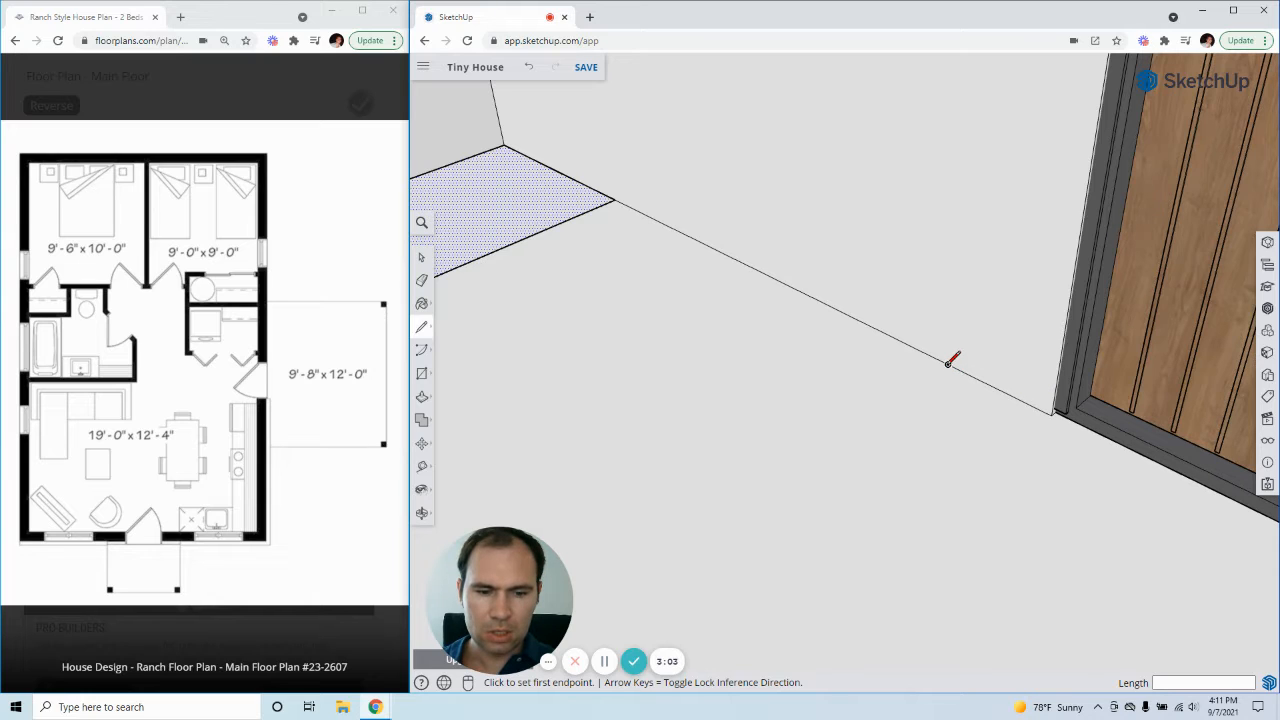
{"action": "left_click", "coordinate": [947, 365]}
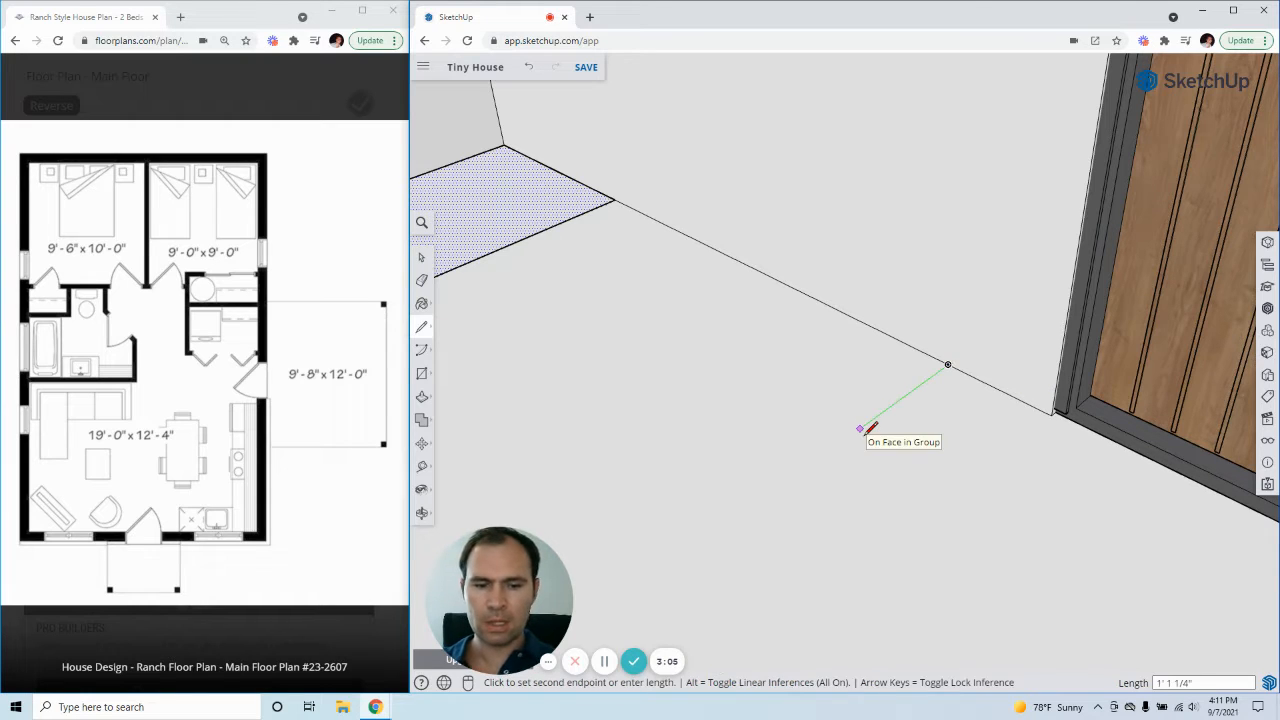
{"action": "type", "text": "2"}
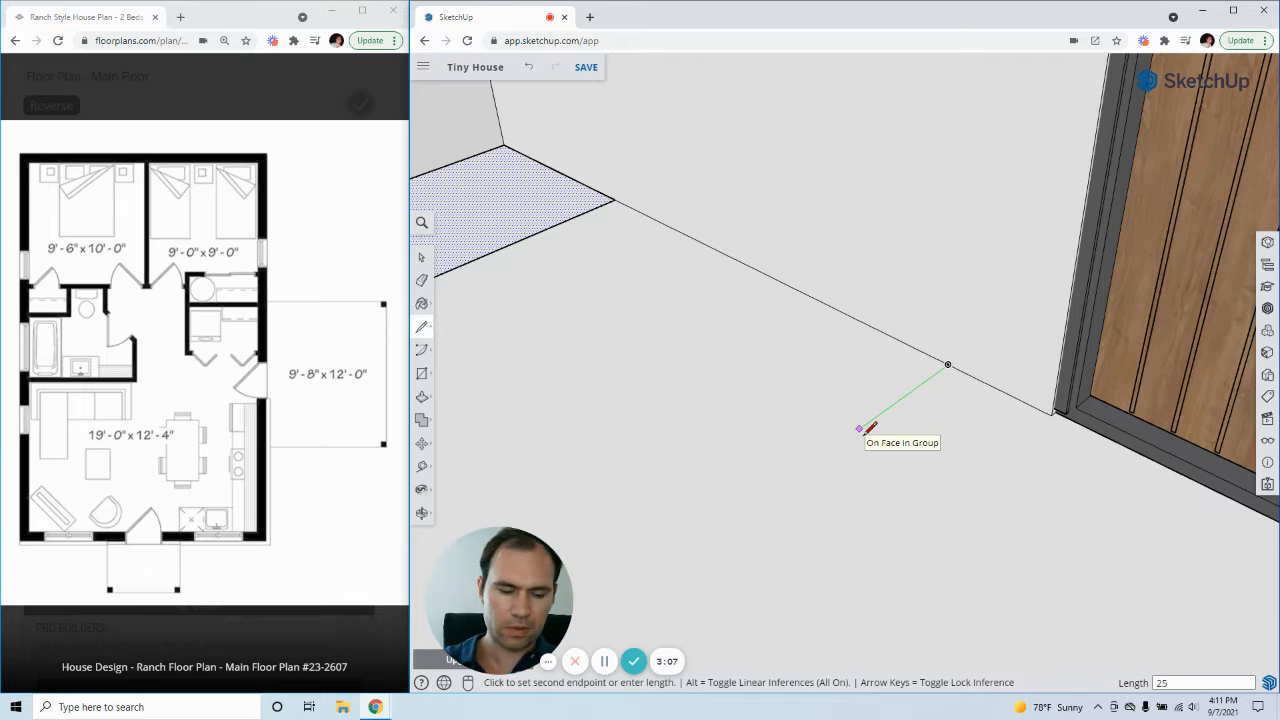
{"action": "type", "text": "5"}
{"action": "key", "text": "Return"}
- Close the second floor rectangle with a line parallel to the window wall up to the first rectangle, and a line along the wall base
{"action": "middle_click_drag", "start_coordinate": [871, 428], "coordinate": [735, 398]}
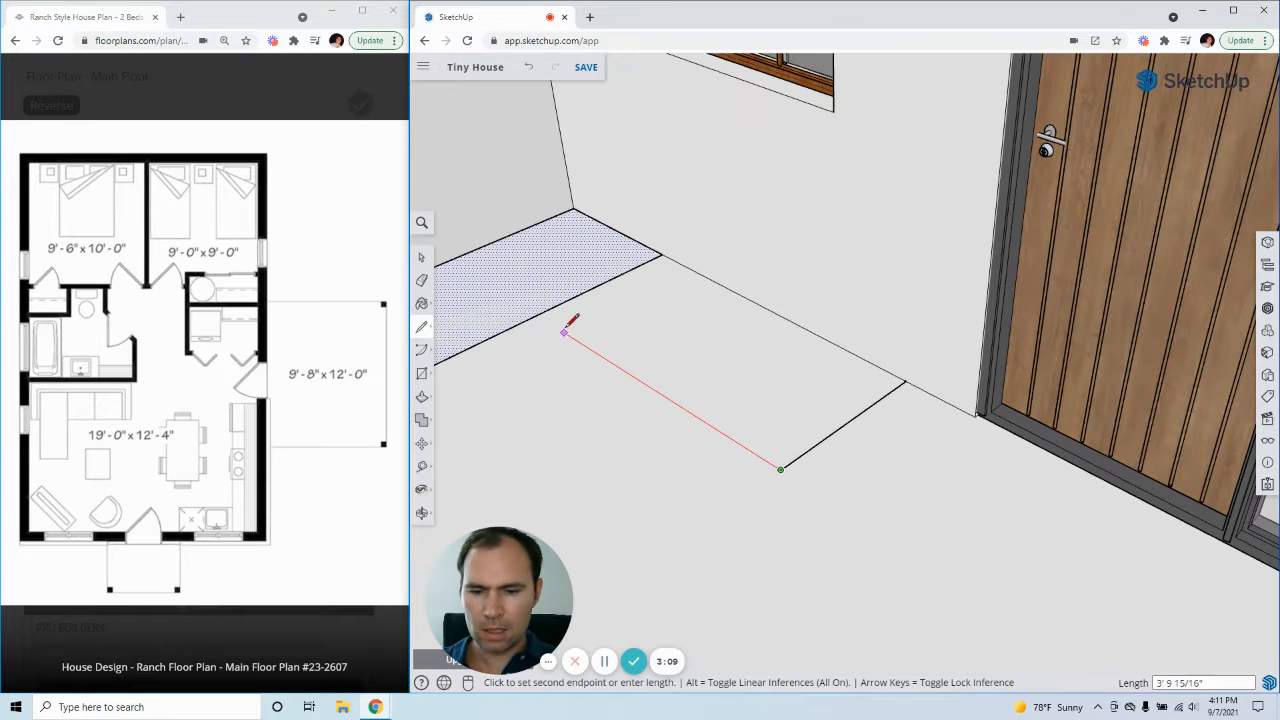
{"action": "left_click", "coordinate": [539, 315]}
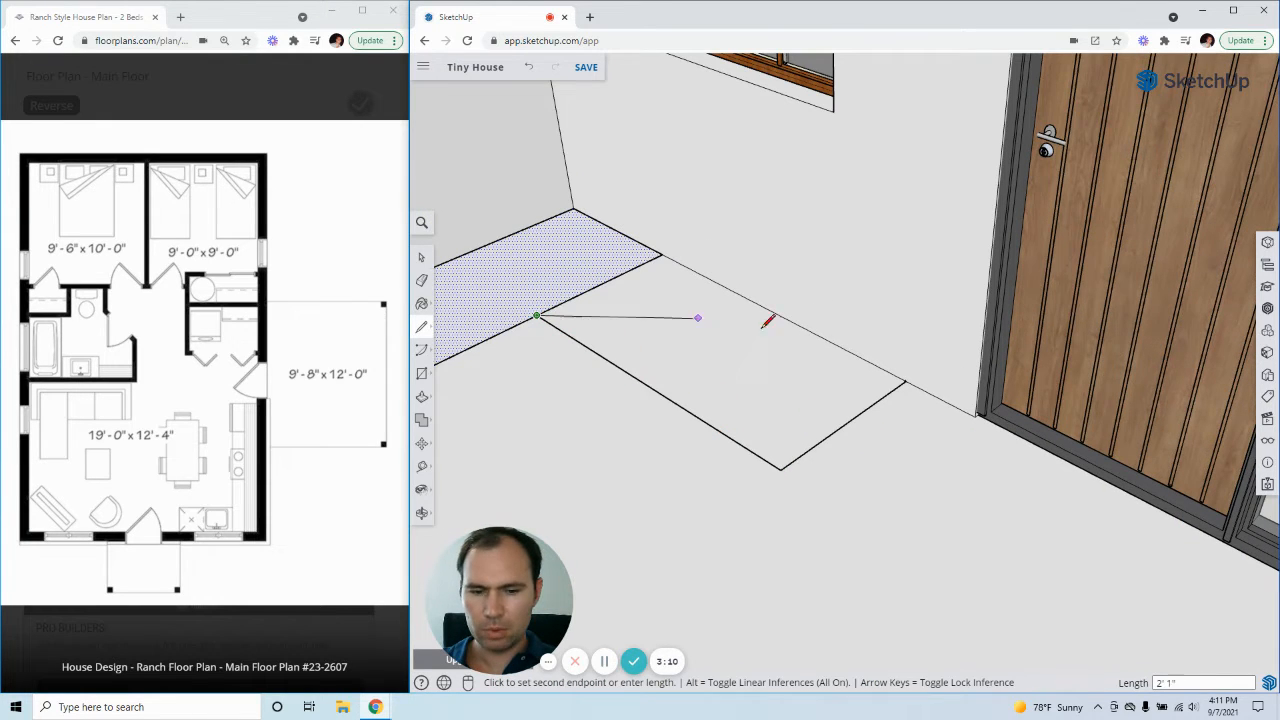
{"action": "left_click", "coordinate": [905, 381]}
{"action": "left_click", "coordinate": [661, 255]}
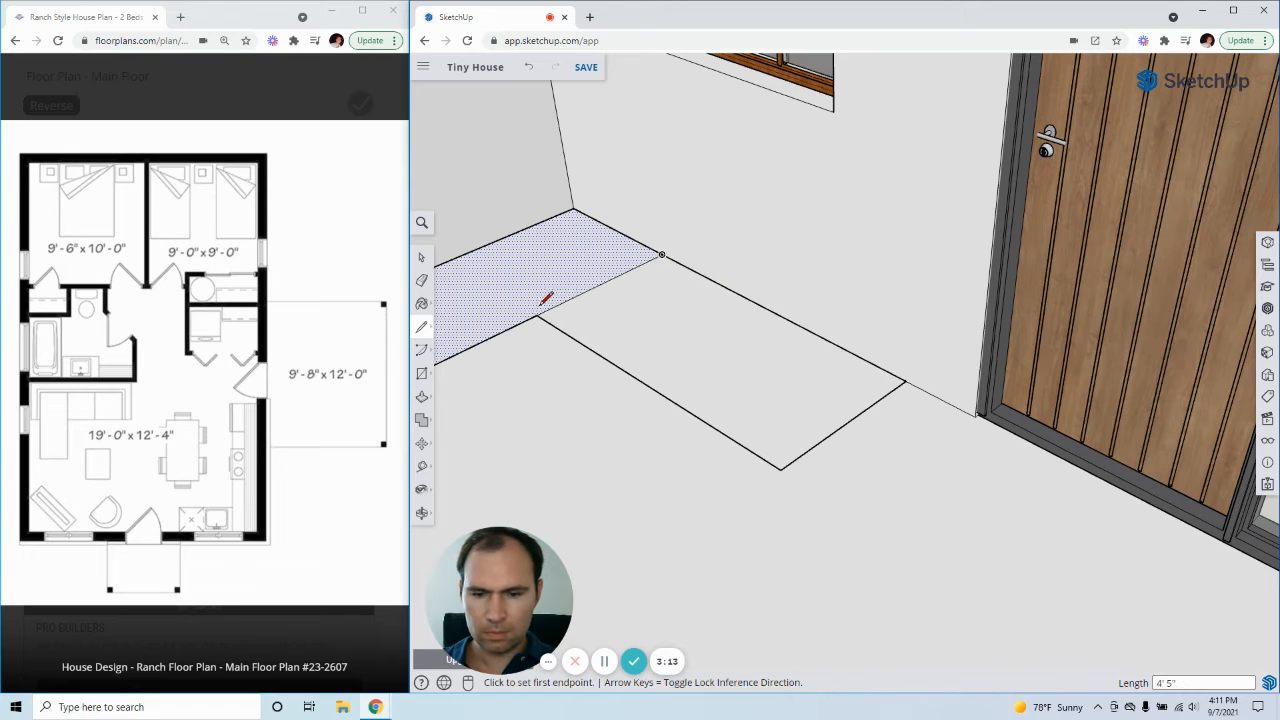
- Delete the edge shared by the two floor rectangles to merge them into one L-shaped face
{"action": "left_click", "coordinate": [421, 257]}
{"action": "middle_click_drag", "start_coordinate": [700, 330], "coordinate": [814, 343]}
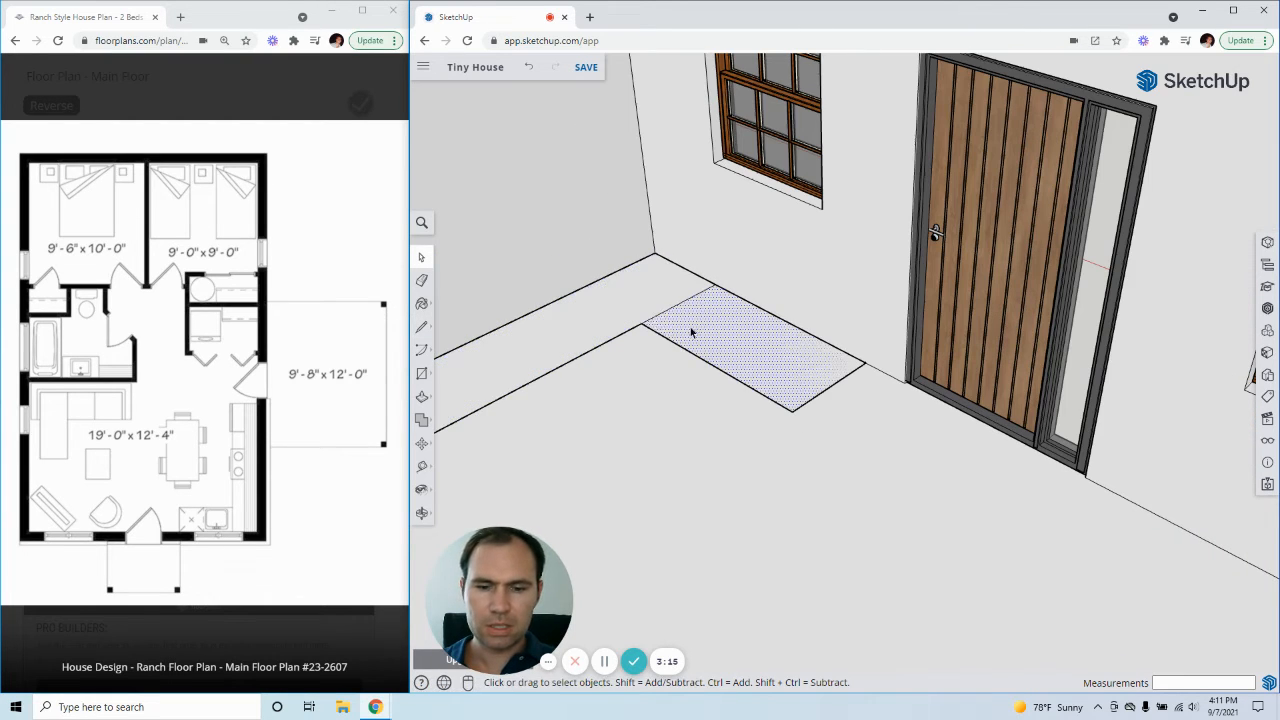
{"action": "left_click", "coordinate": [625, 313]}
{"action": "left_click", "coordinate": [675, 327], "text": "shift"}
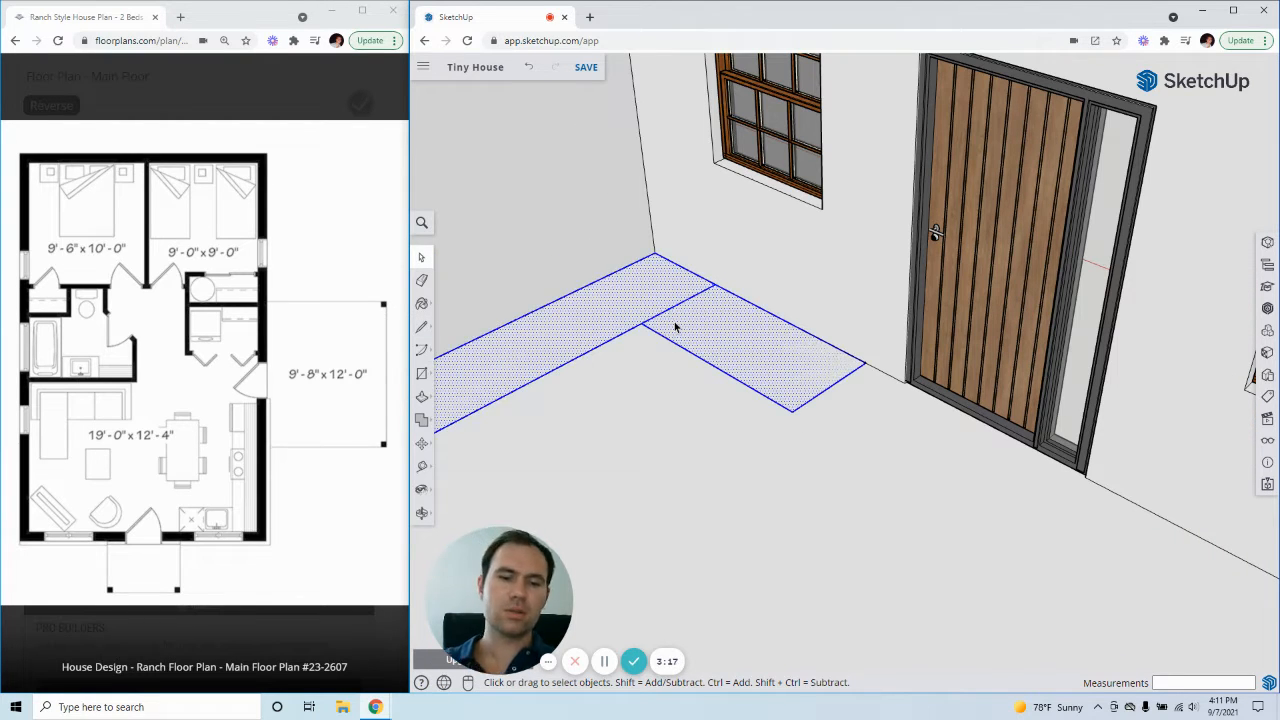
{"action": "scroll", "coordinate": [814, 357], "scroll_direction": "down", "scroll_amount": 5}
{"action": "scroll", "coordinate": [773, 334], "scroll_direction": "up", "scroll_amount": 6}
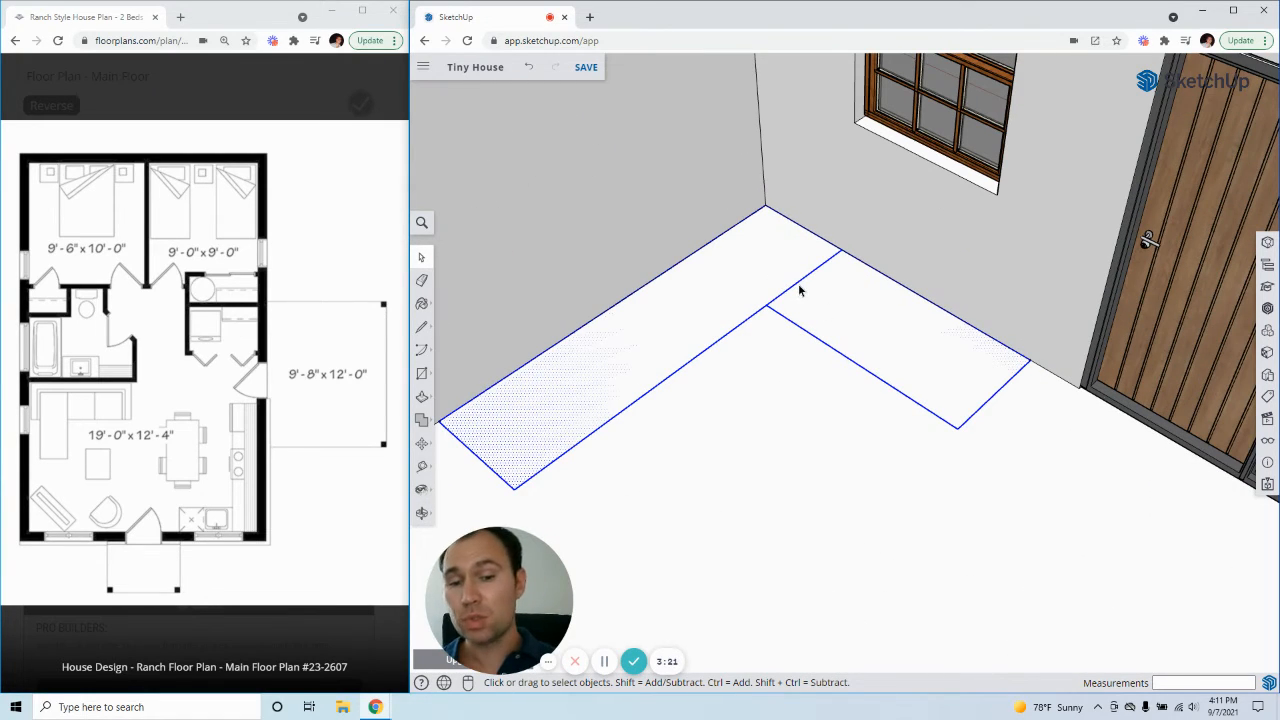
{"action": "left_click", "coordinate": [800, 287]}
{"action": "key", "text": "Delete"}
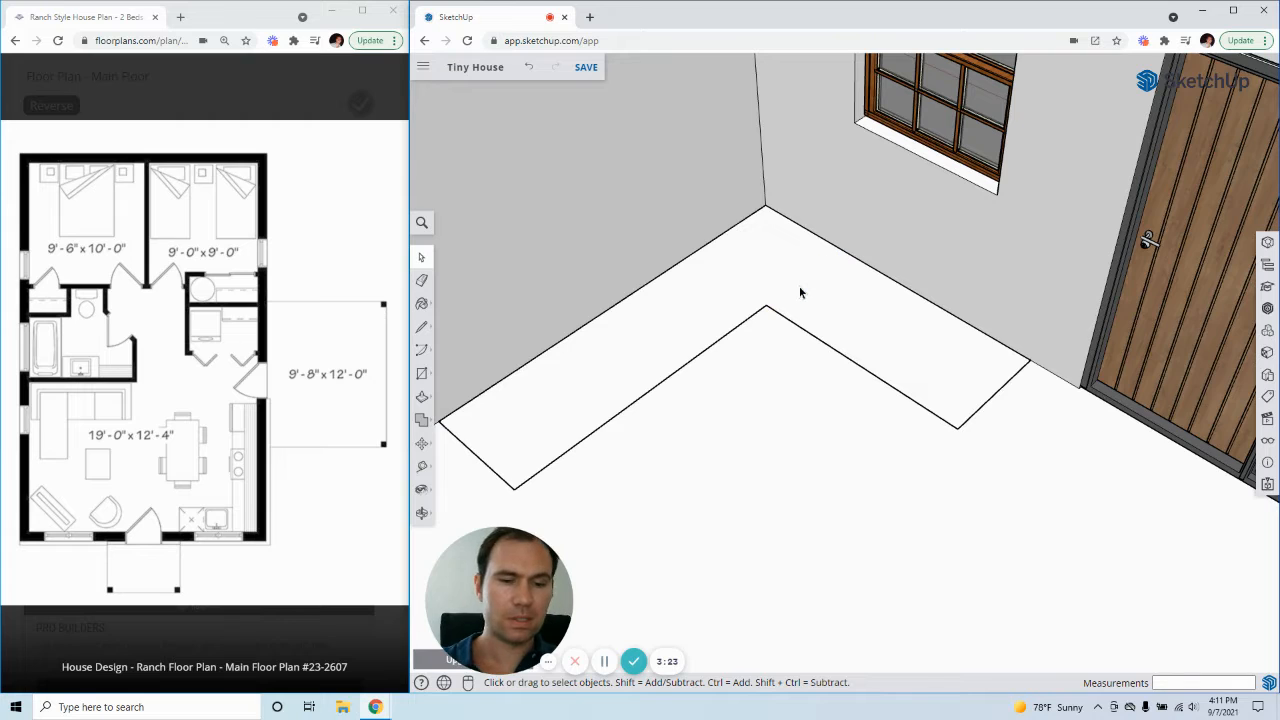
- Push/Pull the L-shaped floor face up 3' to form the counter block
{"action": "double_click", "coordinate": [800, 289]}
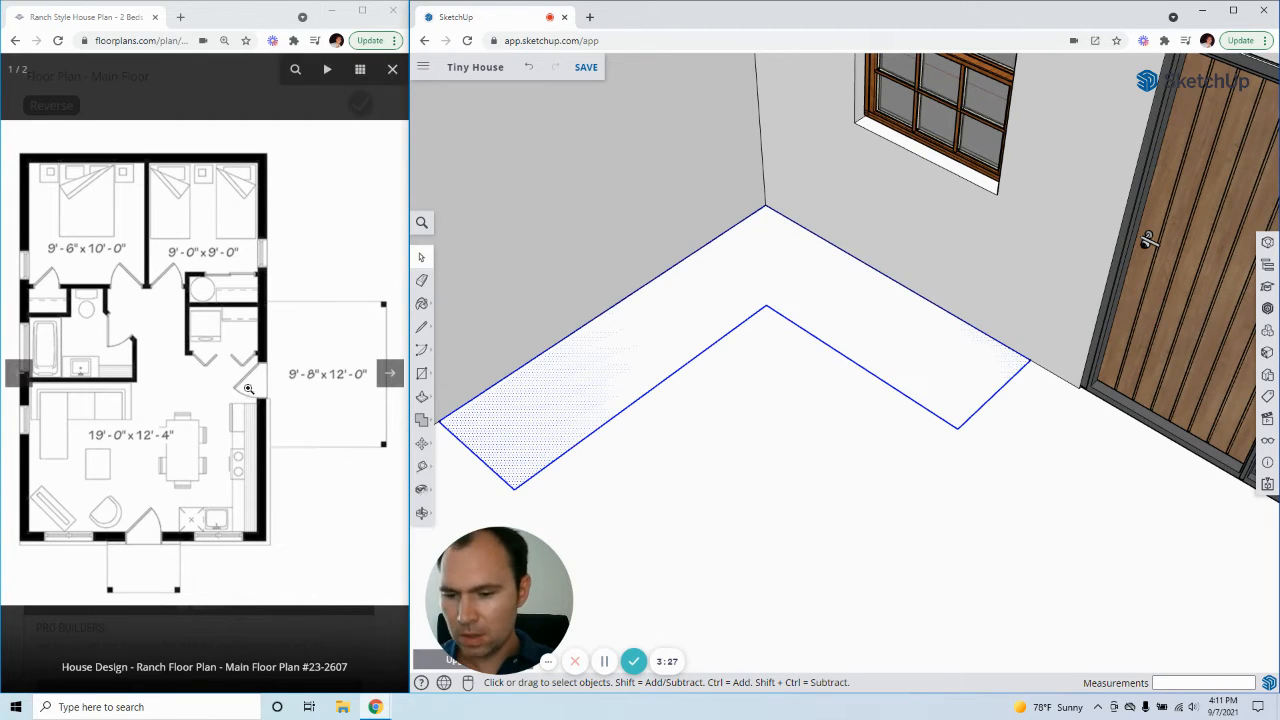
{"action": "left_click", "coordinate": [421, 396]}
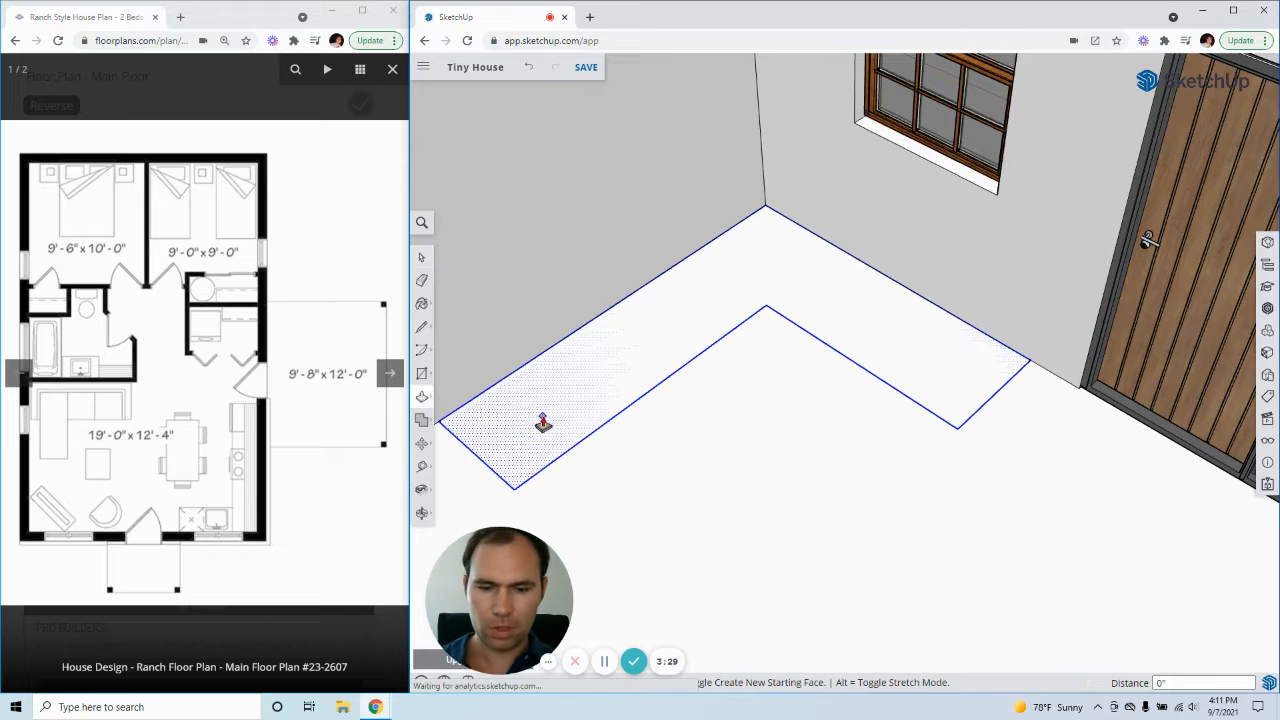
{"action": "left_click", "coordinate": [910, 306]}
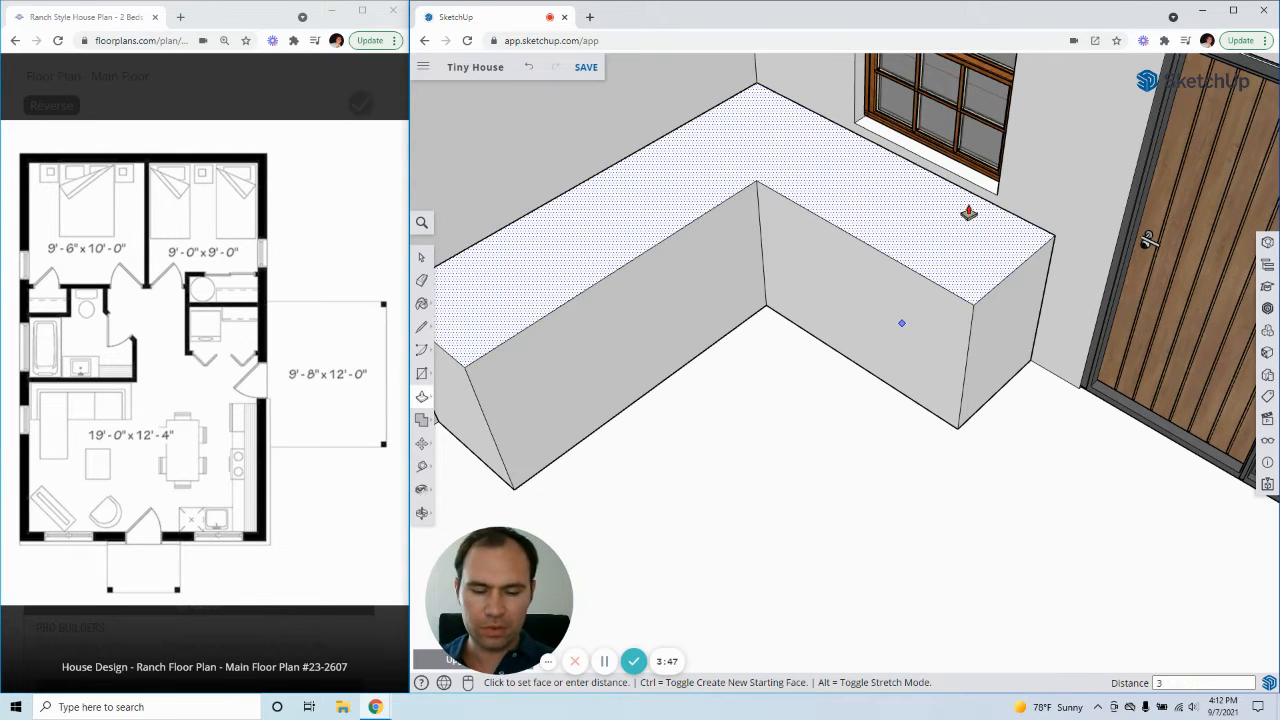
{"action": "type", "text": "'"}
{"action": "key", "text": "Return"}
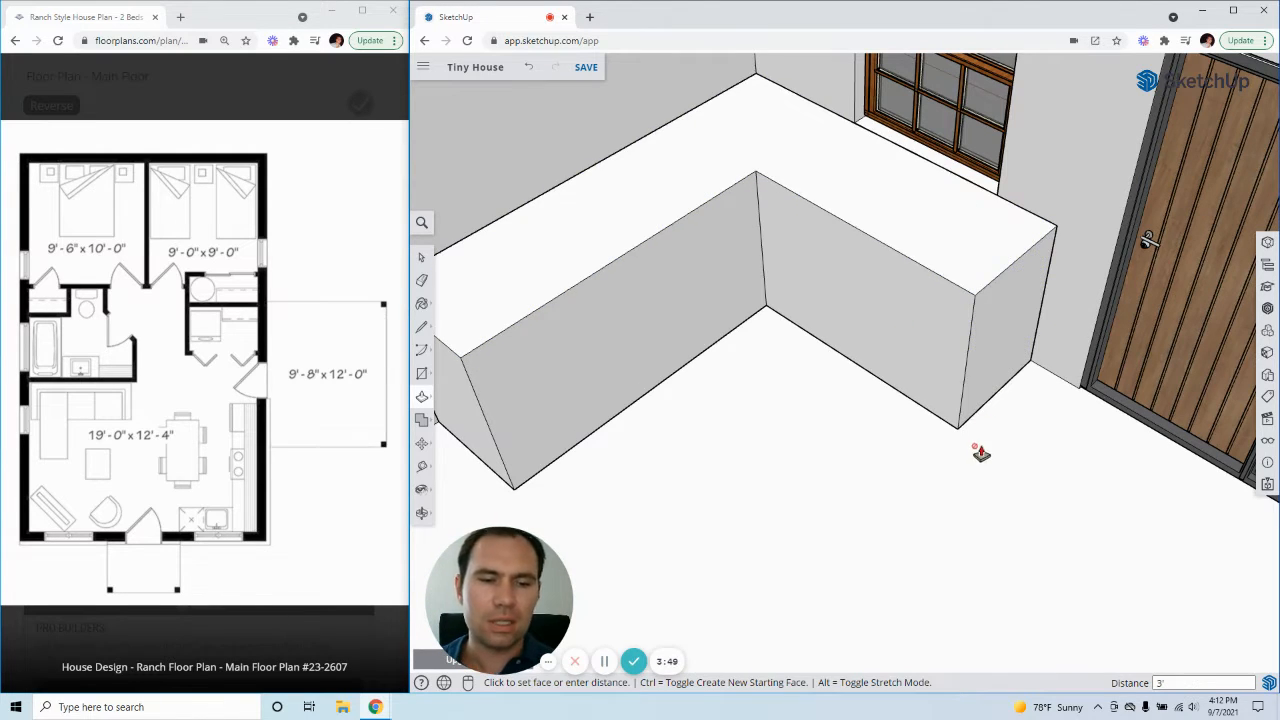
{"action": "middle_click_drag", "start_coordinate": [980, 449], "coordinate": [920, 409]}
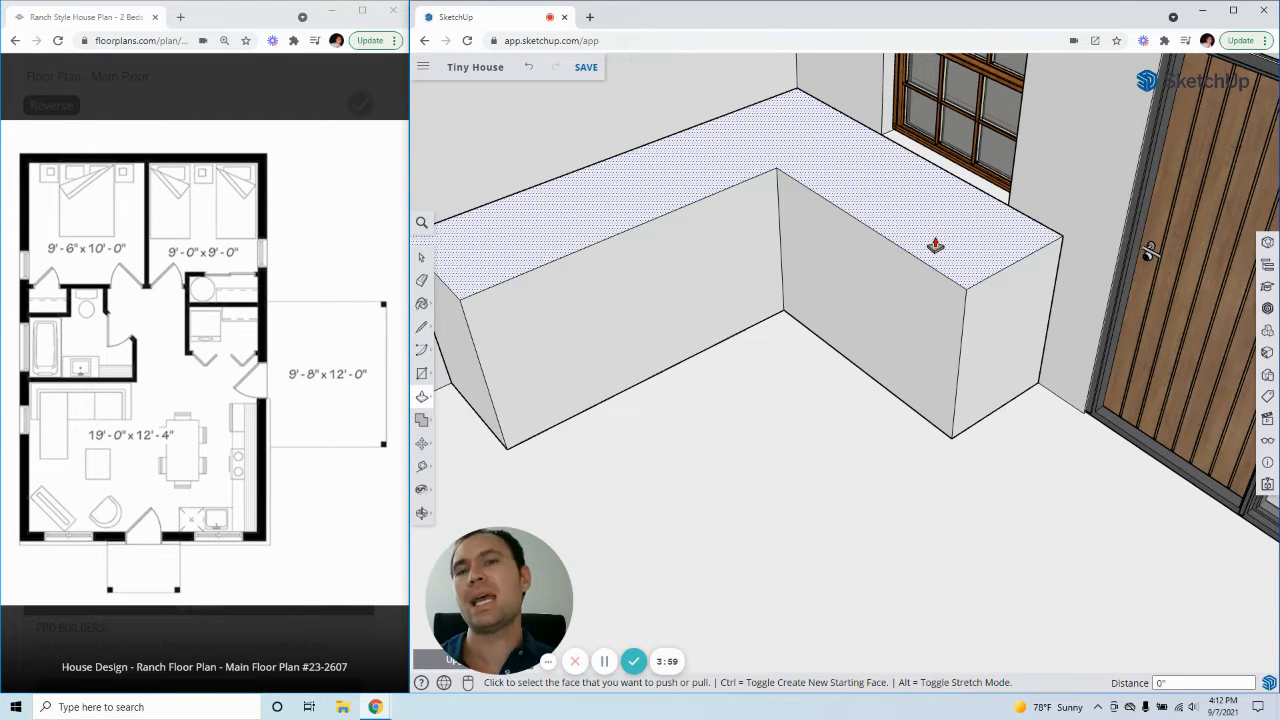
- Examine how the L-shaped counter block sits in the room relative to the walls, window and doors
{"action": "middle_click_drag", "start_coordinate": [866, 260], "coordinate": [1040, 171]}
{"action": "scroll", "coordinate": [986, 229], "scroll_direction": "down", "scroll_amount": 4}
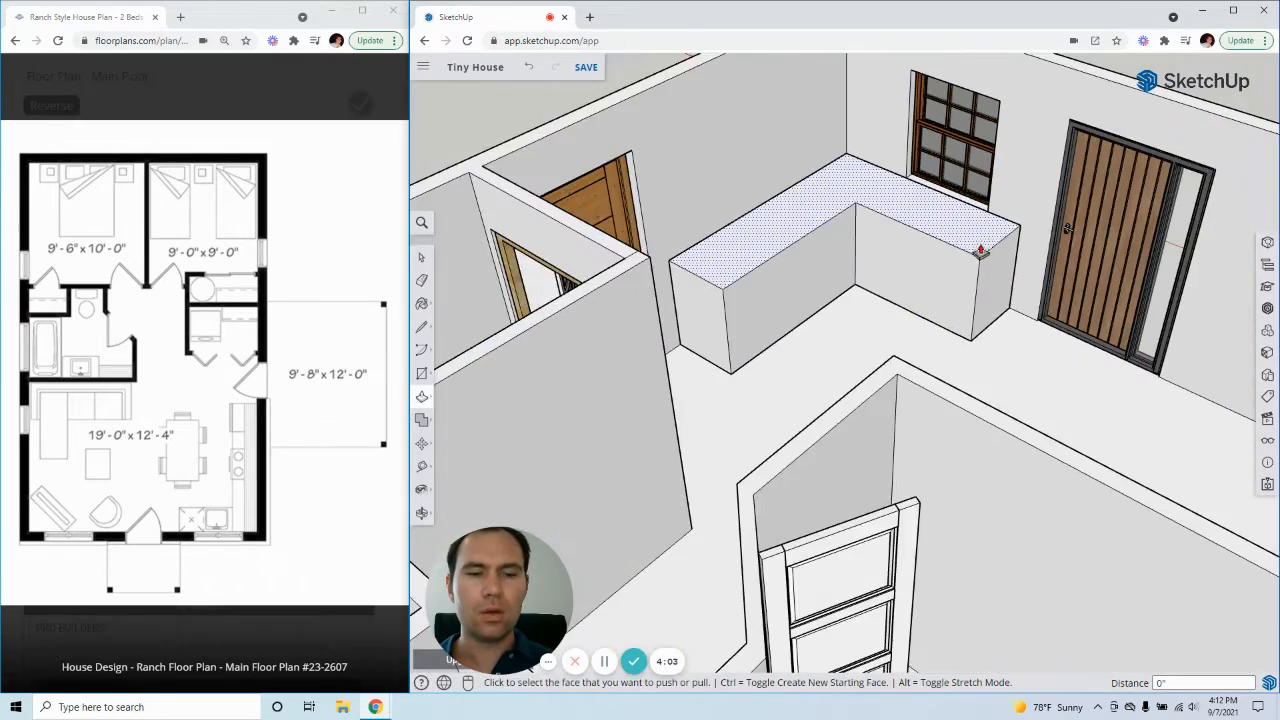
{"action": "middle_click_drag", "start_coordinate": [980, 251], "coordinate": [1012, 222]}
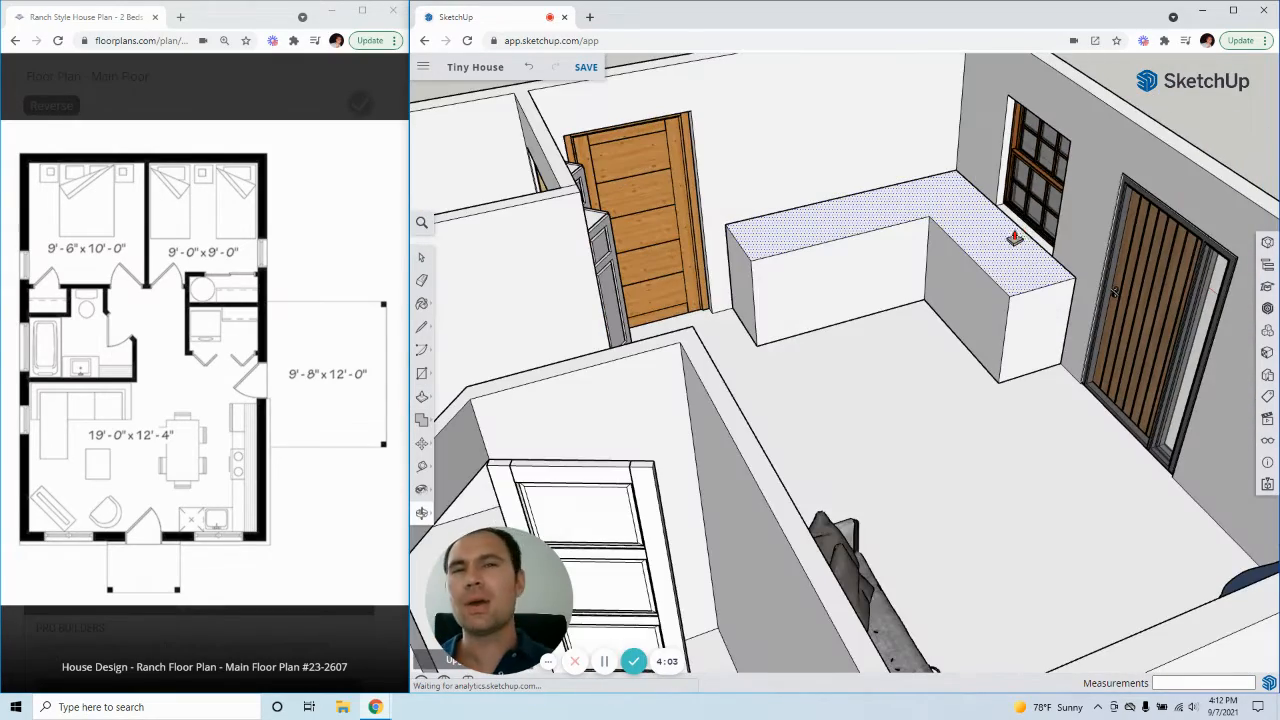
{"action": "scroll", "coordinate": [1013, 237], "scroll_direction": "up", "scroll_amount": 1}
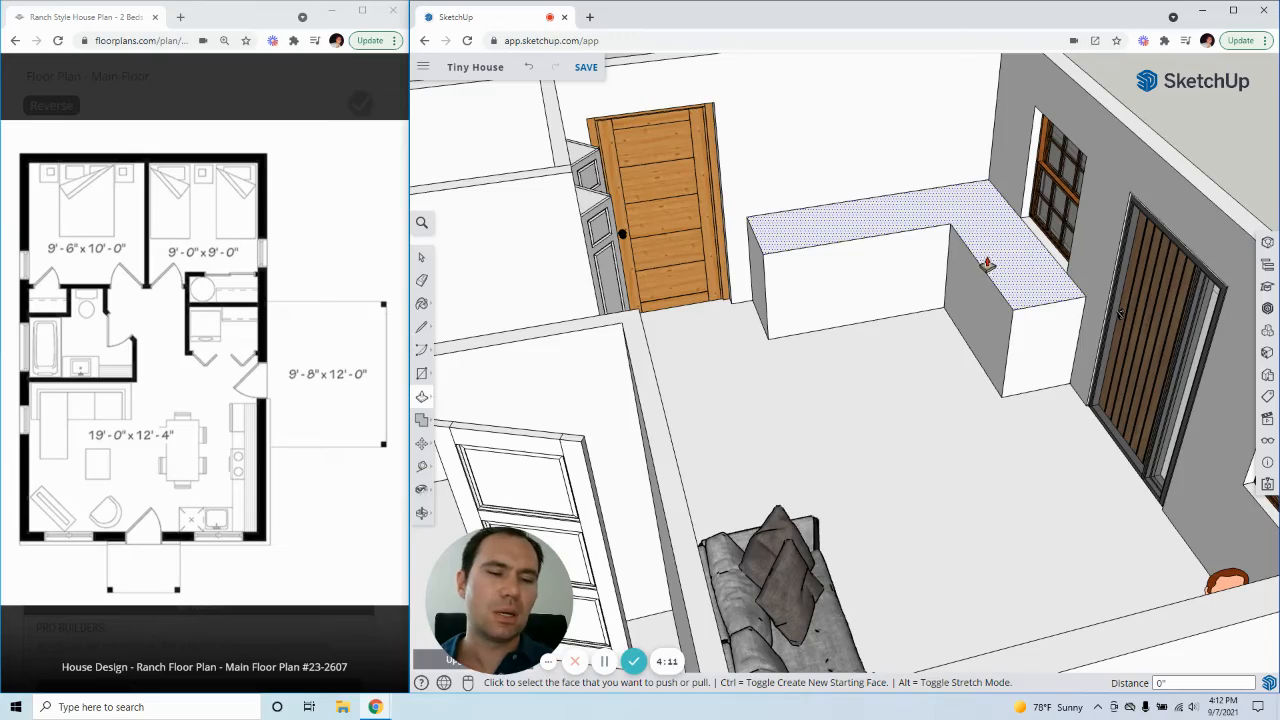
{"action": "middle_click_drag", "start_coordinate": [987, 264], "coordinate": [777, 265]}
{"action": "scroll", "coordinate": [782, 245], "scroll_direction": "down", "scroll_amount": 3}
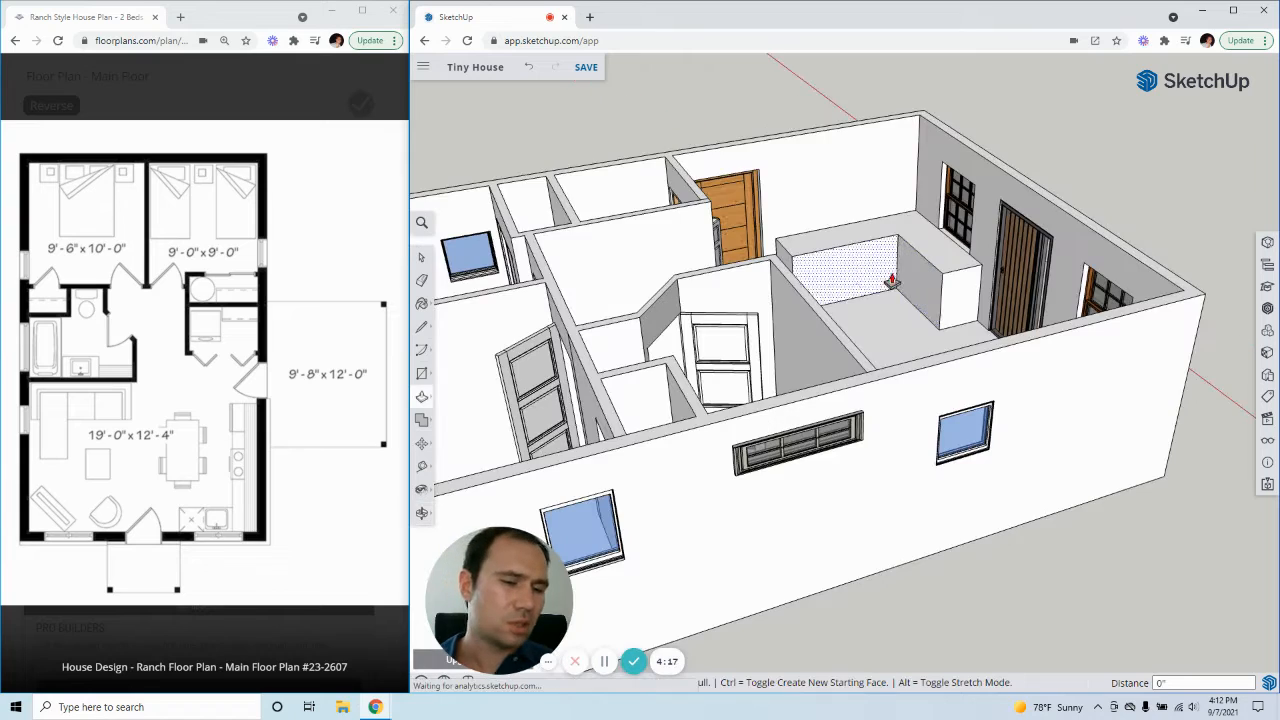
{"action": "scroll", "coordinate": [965, 238], "scroll_direction": "up", "scroll_amount": 5}
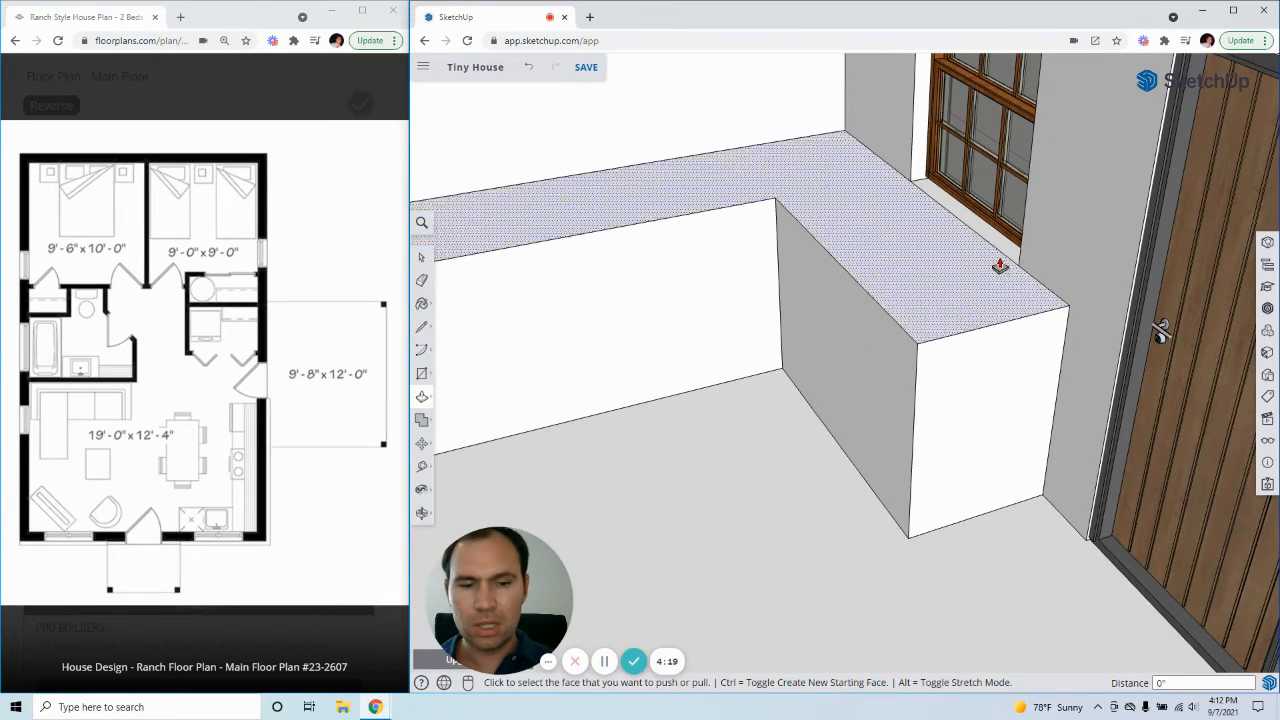
{"action": "middle_click_drag", "start_coordinate": [997, 263], "coordinate": [811, 251]}
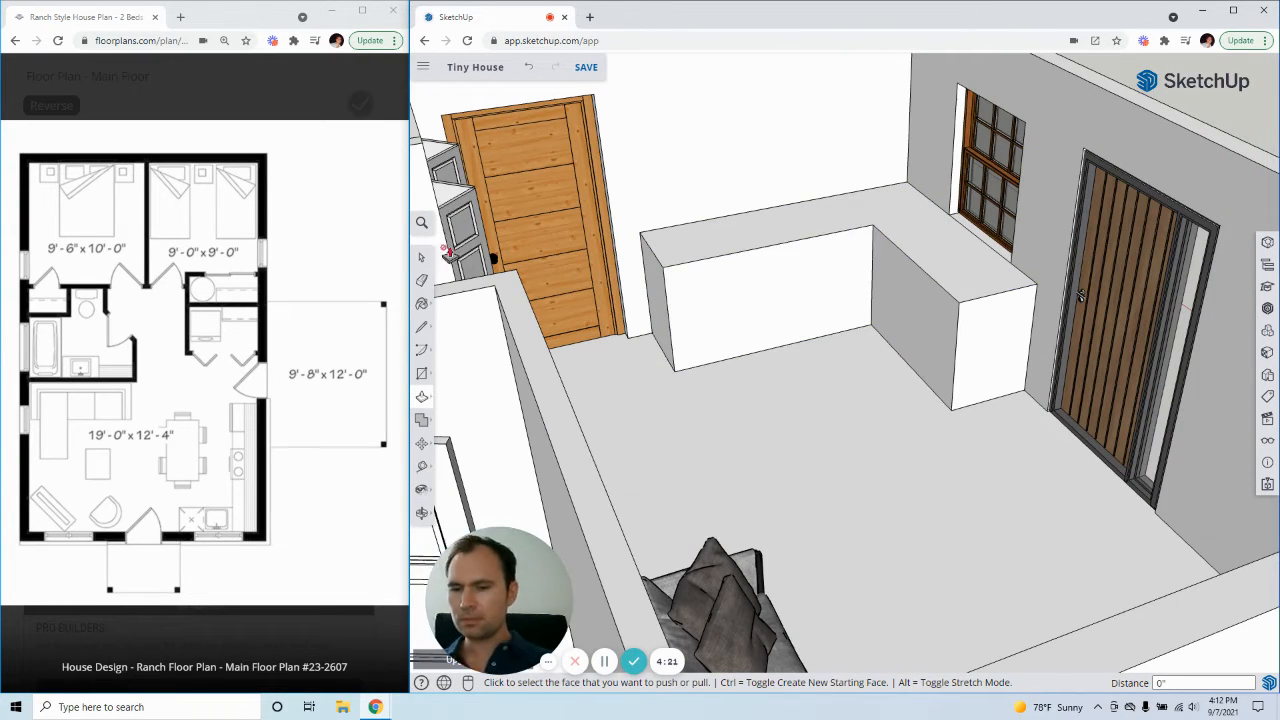
- Select all connected geometry of the L-shaped counter block and make it a group
{"action": "key", "text": "space"}
{"action": "triple_click", "coordinate": [703, 303]}
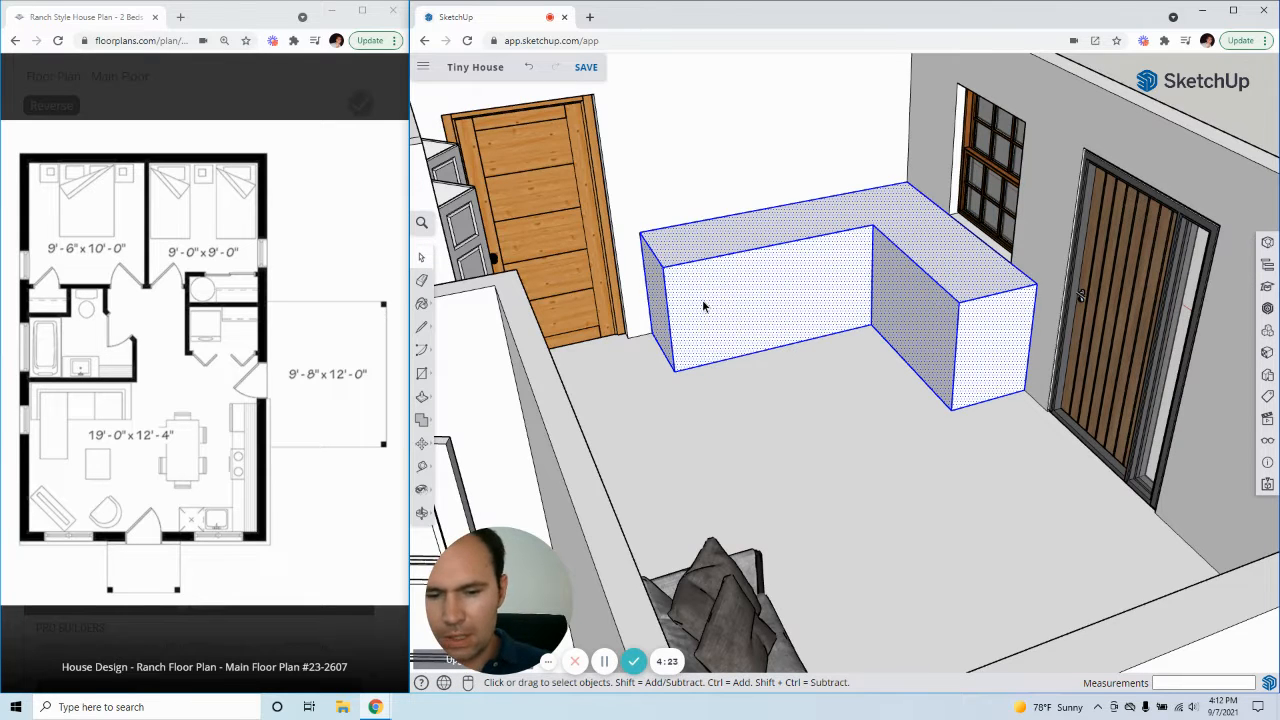
{"action": "right_click", "coordinate": [759, 302]}
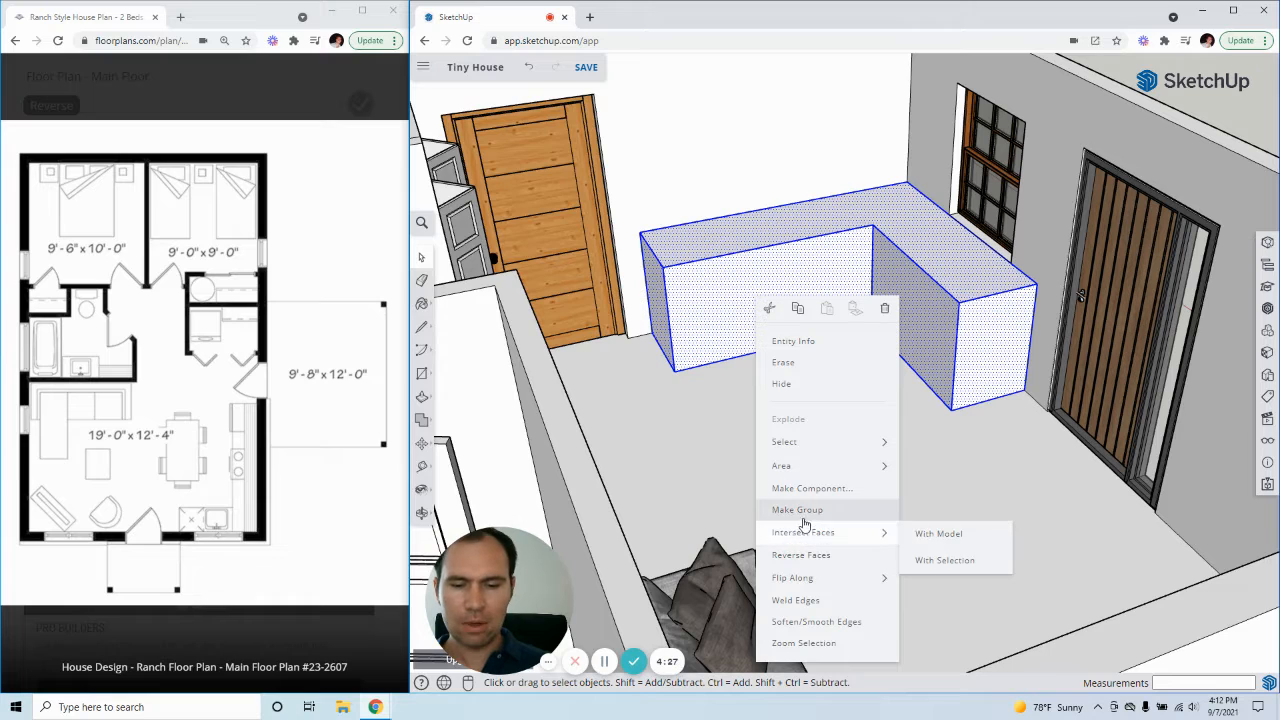
{"action": "left_click", "coordinate": [798, 510]}
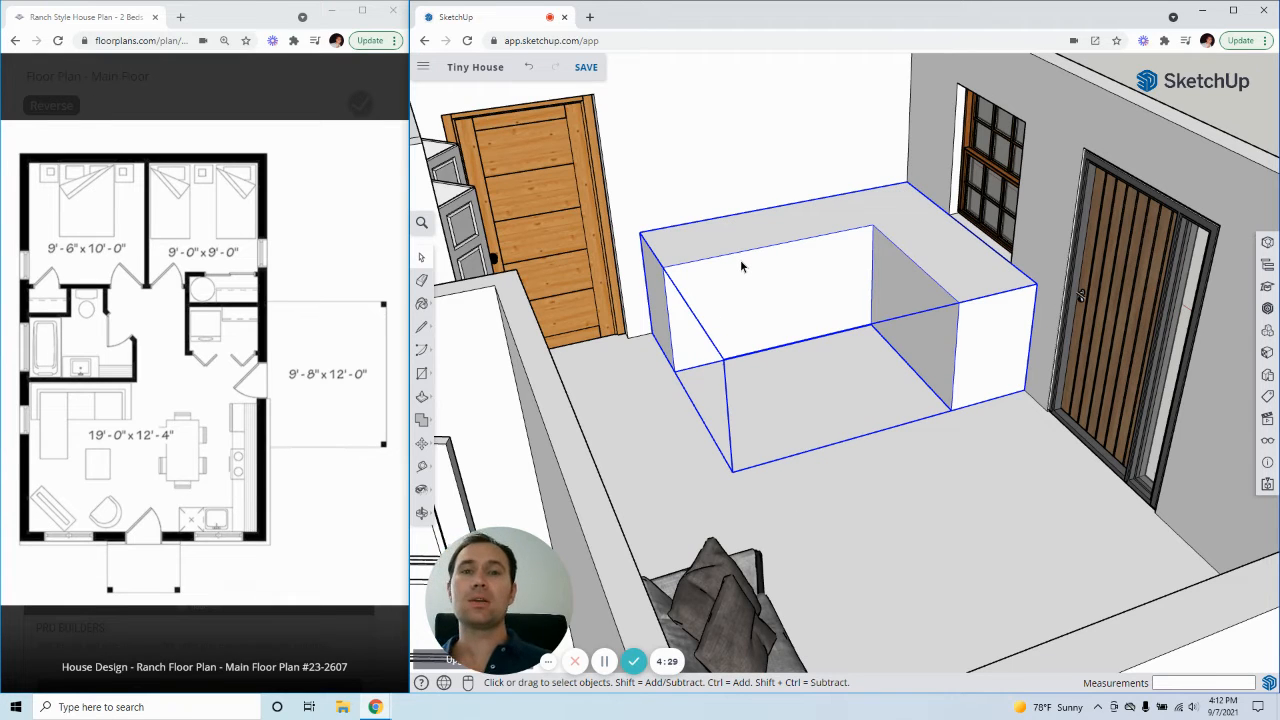
- Open the counter group for editing at the lower front corner of its end face by the side-door wall
{"action": "double_click", "coordinate": [712, 305]}
{"action": "mouse_move", "coordinate": [712, 305]}
{"action": "middle_mouse_down"}
{"action": "mouse_move", "coordinate": [770, 357]}
{"action": "mouse_move", "coordinate": [1003, 377]}
{"action": "middle_mouse_up"}
{"action": "scroll", "coordinate": [723, 371], "scroll_direction": "up", "scroll_amount": 5}
{"action": "scroll", "coordinate": [800, 372], "scroll_direction": "down", "scroll_amount": 4}
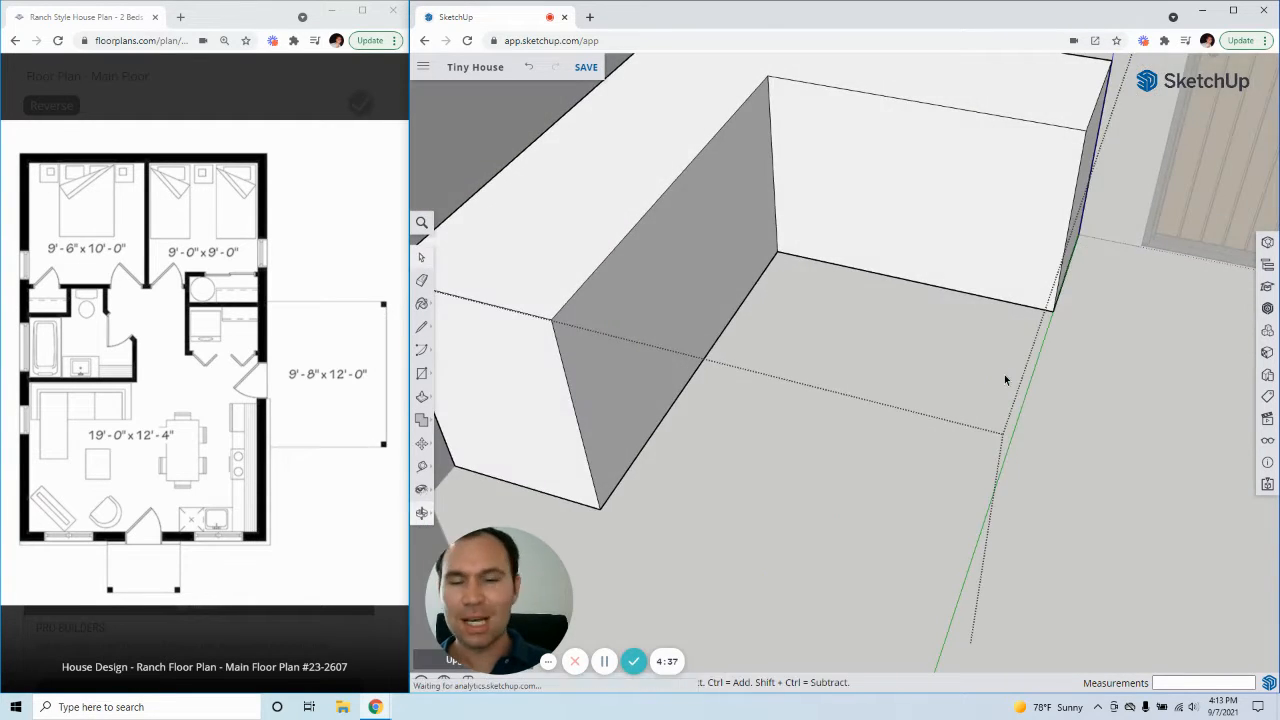
{"action": "scroll", "coordinate": [972, 355], "scroll_direction": "down", "scroll_amount": 3}
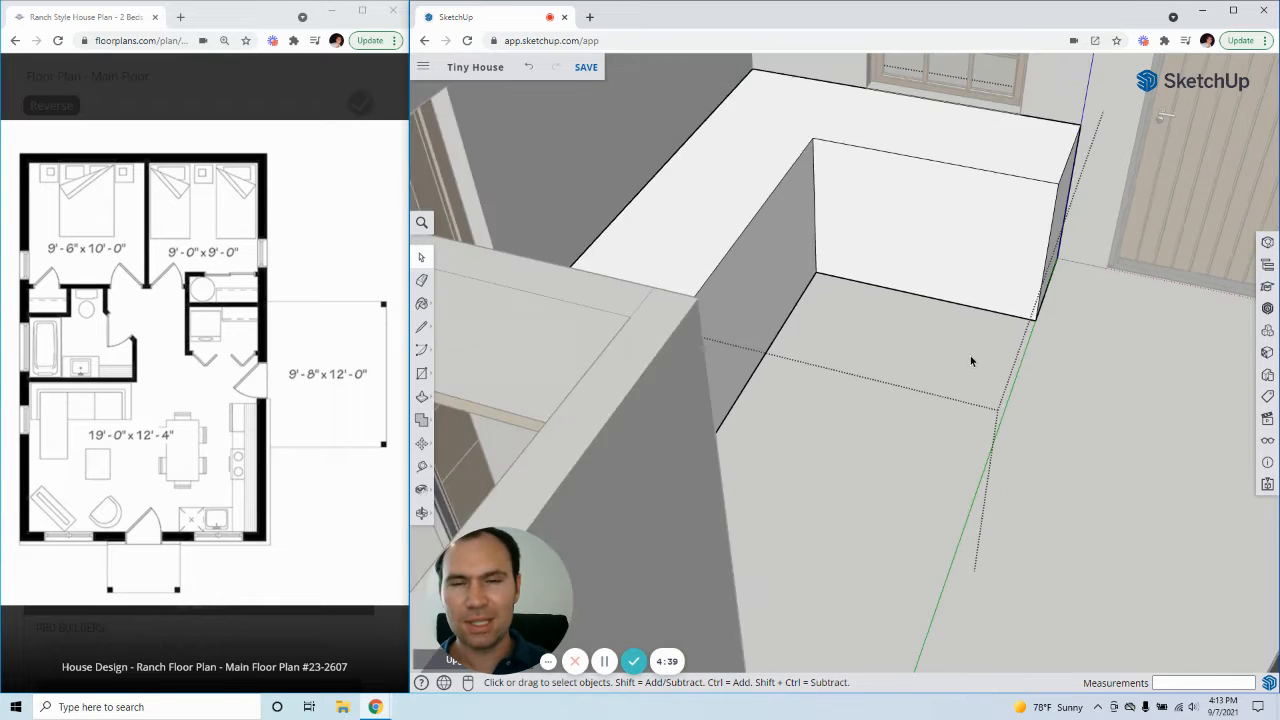
{"action": "middle_click_drag", "start_coordinate": [985, 361], "coordinate": [798, 451]}
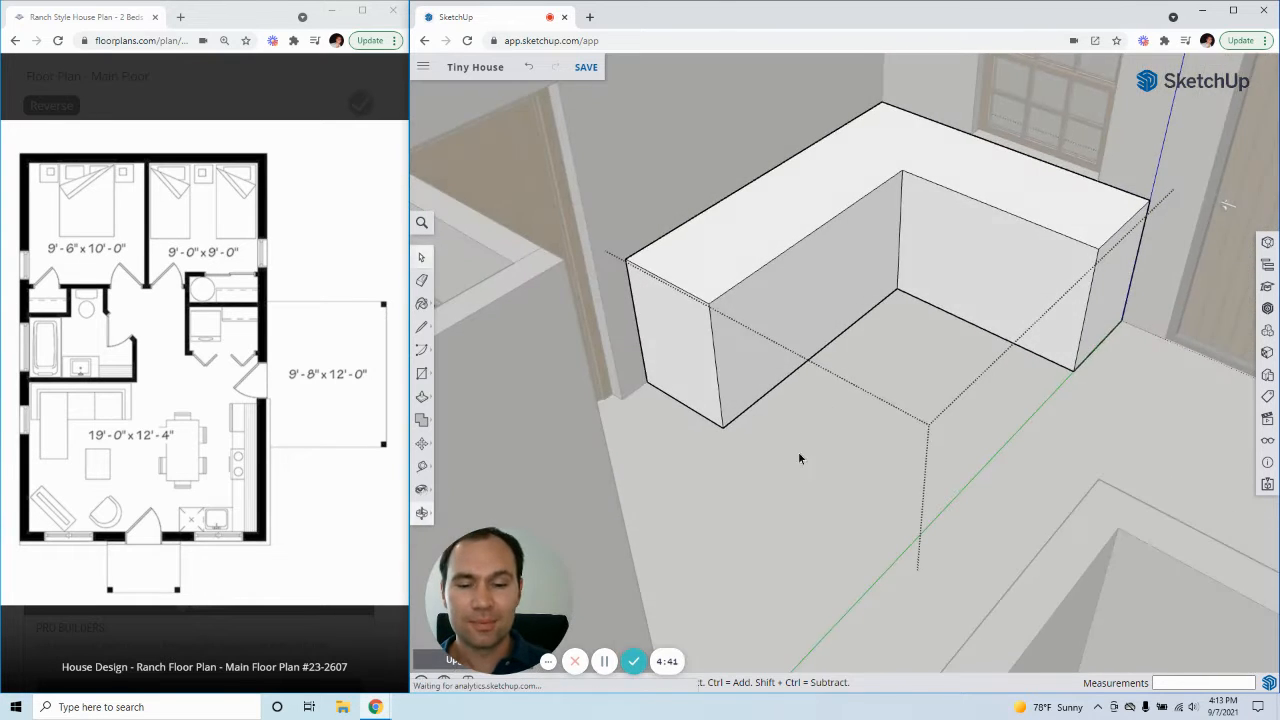
{"action": "scroll", "coordinate": [728, 417], "scroll_direction": "up", "scroll_amount": 5}
{"action": "mouse_move", "coordinate": [730, 475]}
{"action": "middle_mouse_down"}
{"action": "mouse_move", "coordinate": [771, 480]}
{"action": "mouse_move", "coordinate": [752, 495]}
{"action": "middle_mouse_up"}
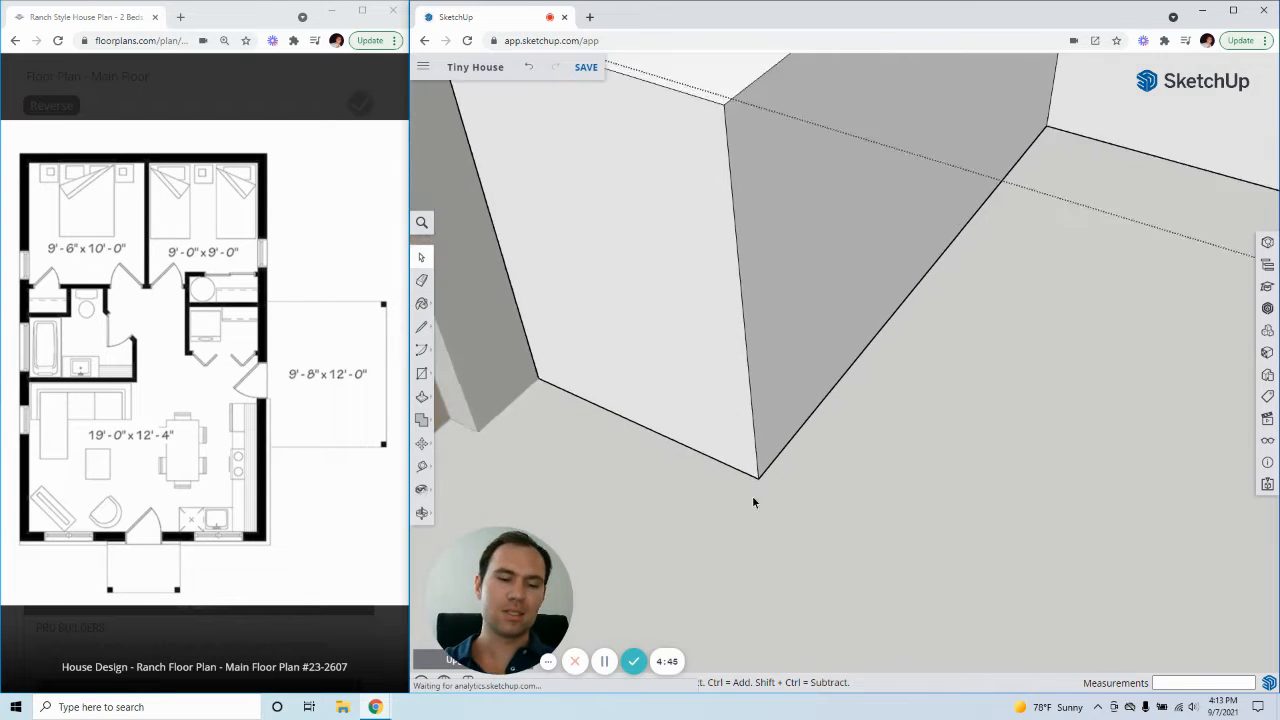
{"action": "scroll", "coordinate": [760, 470], "scroll_direction": "up", "scroll_amount": 3}
- Place a guide point 4" from the lower front corner, along the base edge of the counter's end face
{"action": "key", "text": "t"}
{"action": "left_click", "coordinate": [762, 460]}
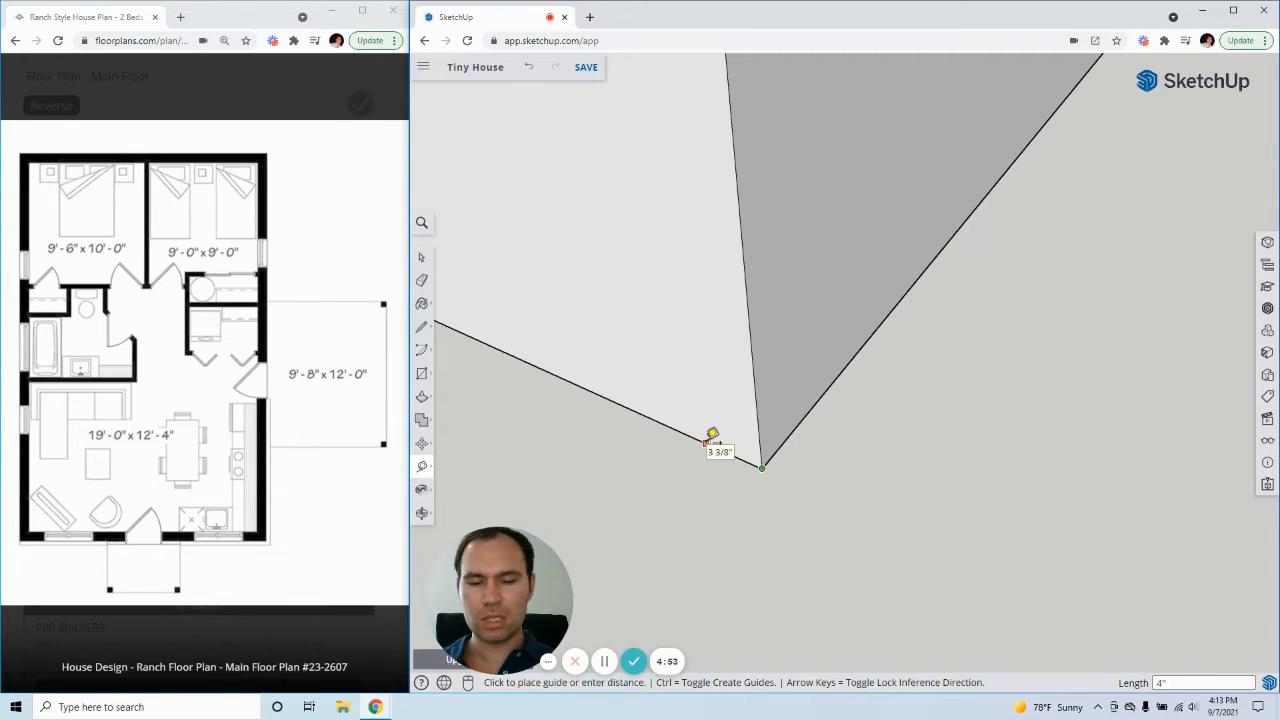
{"action": "key", "text": "Escape"}
- Draw a small rectangle on the end face from the guide point up and across to the front vertical edge, and select its face
{"action": "key", "text": "l"}
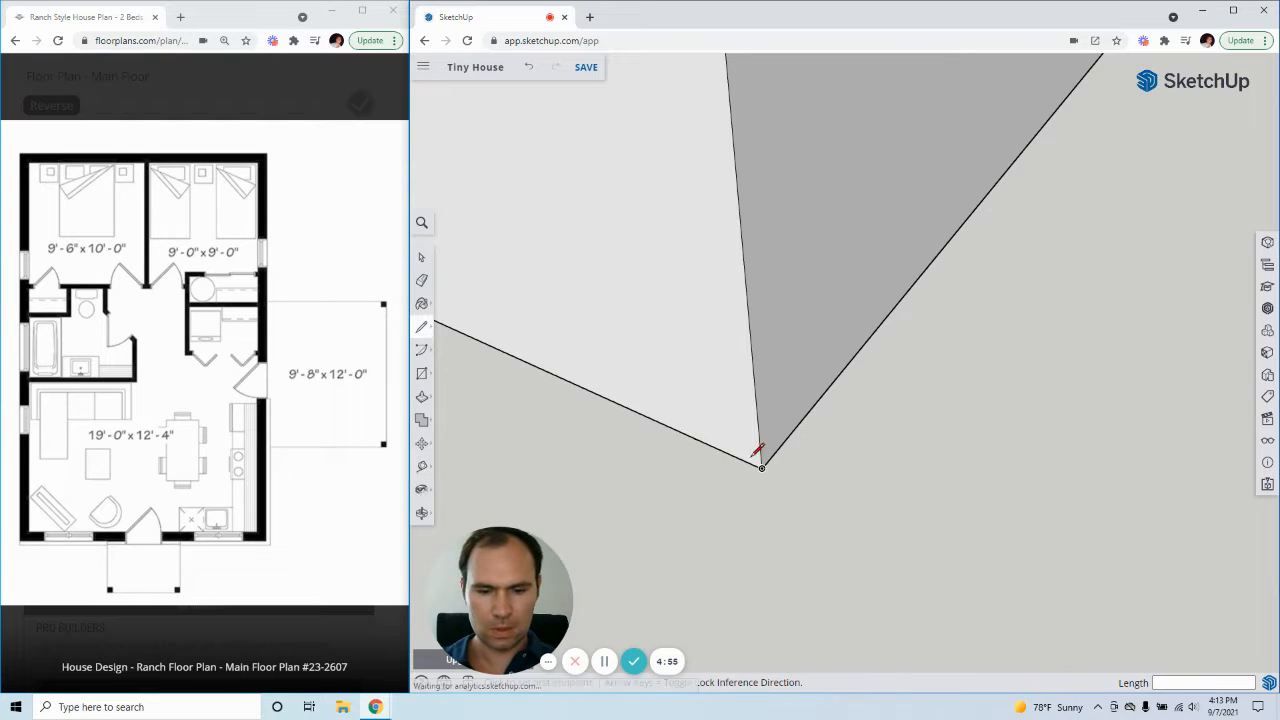
{"action": "left_click", "coordinate": [696, 437]}
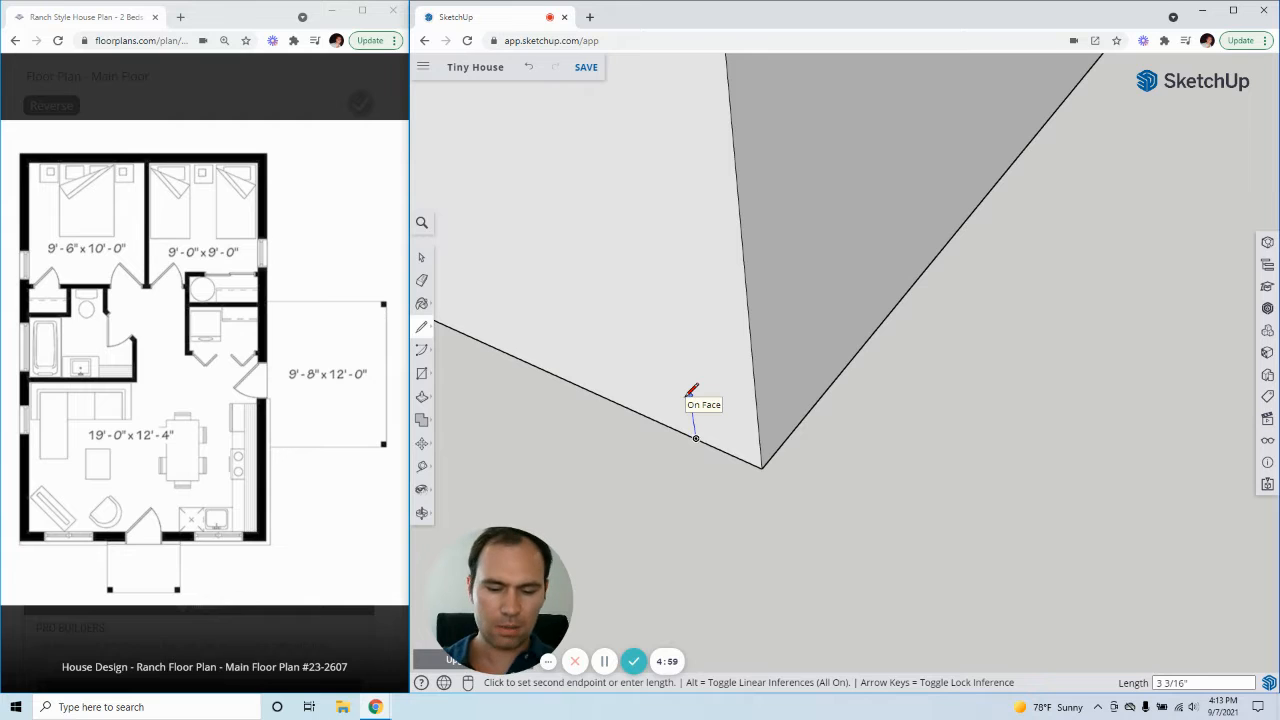
{"action": "left_click", "coordinate": [682, 354]}
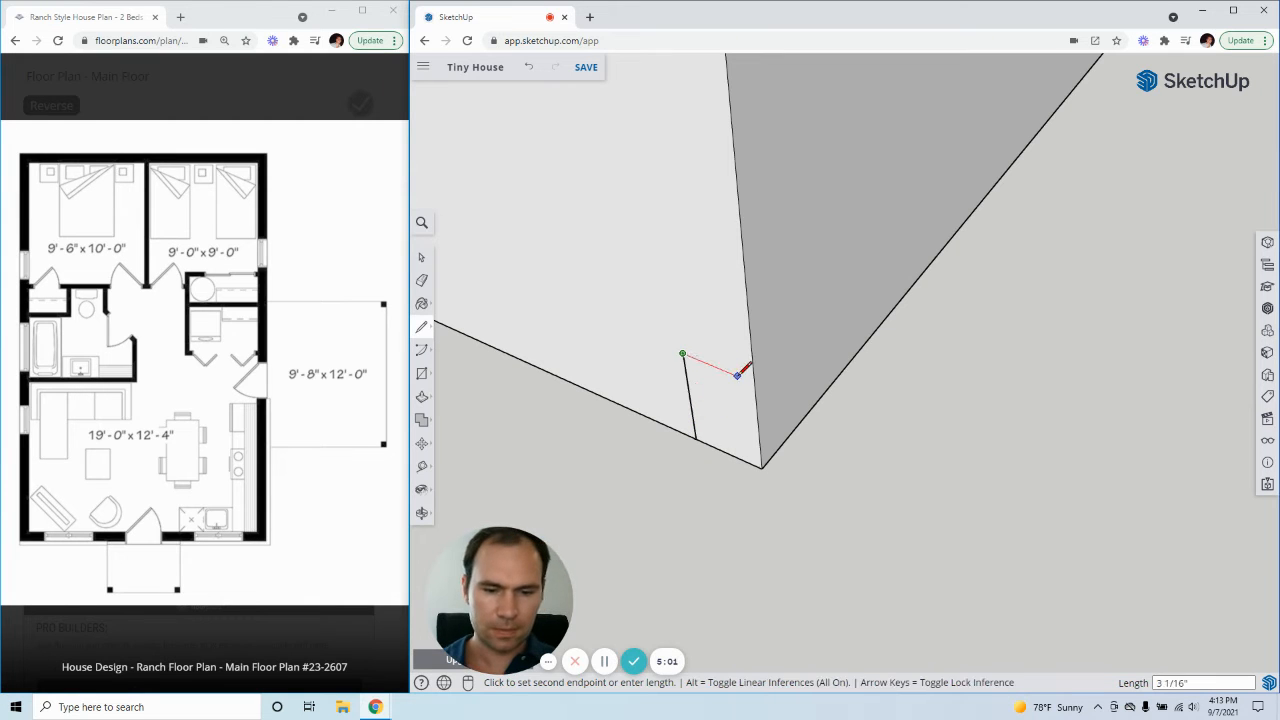
{"action": "left_click", "coordinate": [755, 379]}
{"action": "middle_click_drag", "start_coordinate": [829, 400], "coordinate": [772, 433]}
{"action": "key", "text": "space"}
{"action": "left_click", "coordinate": [763, 410]}
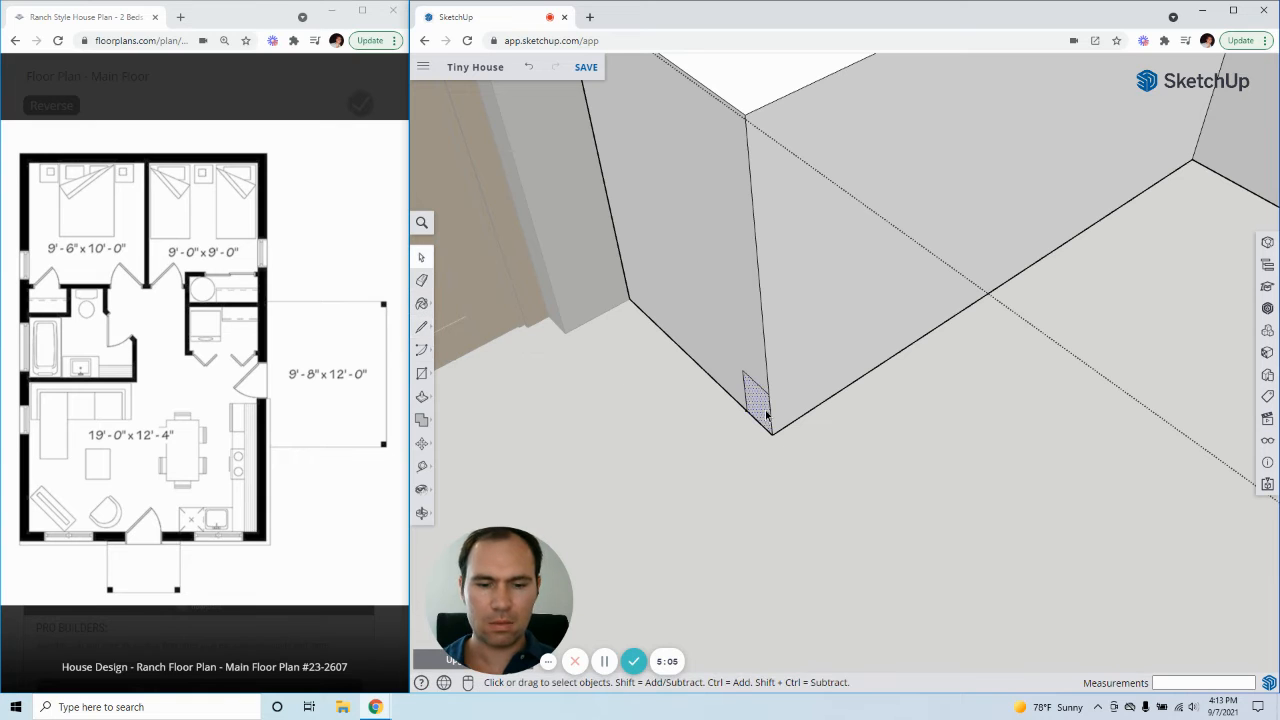
- Try to push the small rectangle on the end face along the counter's longer leg to the inner corner
{"action": "key", "text": "p"}
{"action": "left_click", "coordinate": [763, 412]}
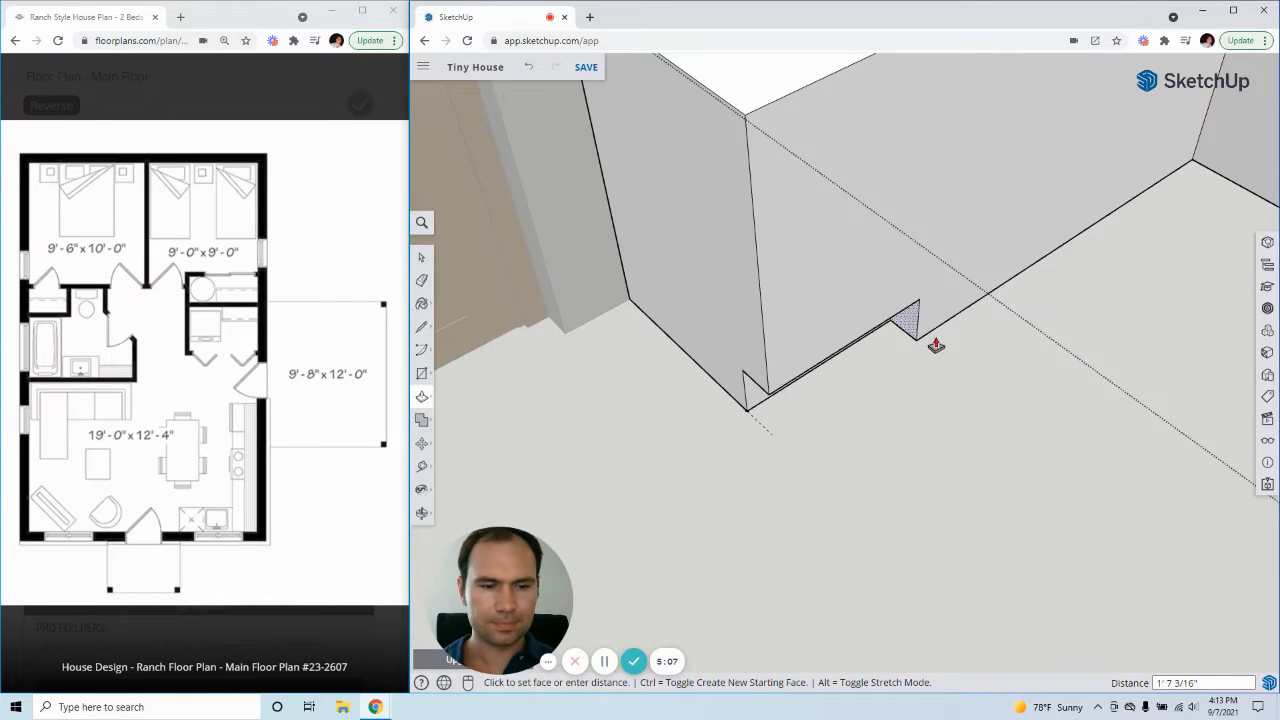
{"action": "left_click", "coordinate": [1191, 164]}
{"action": "middle_click_drag", "start_coordinate": [816, 343], "coordinate": [726, 340]}
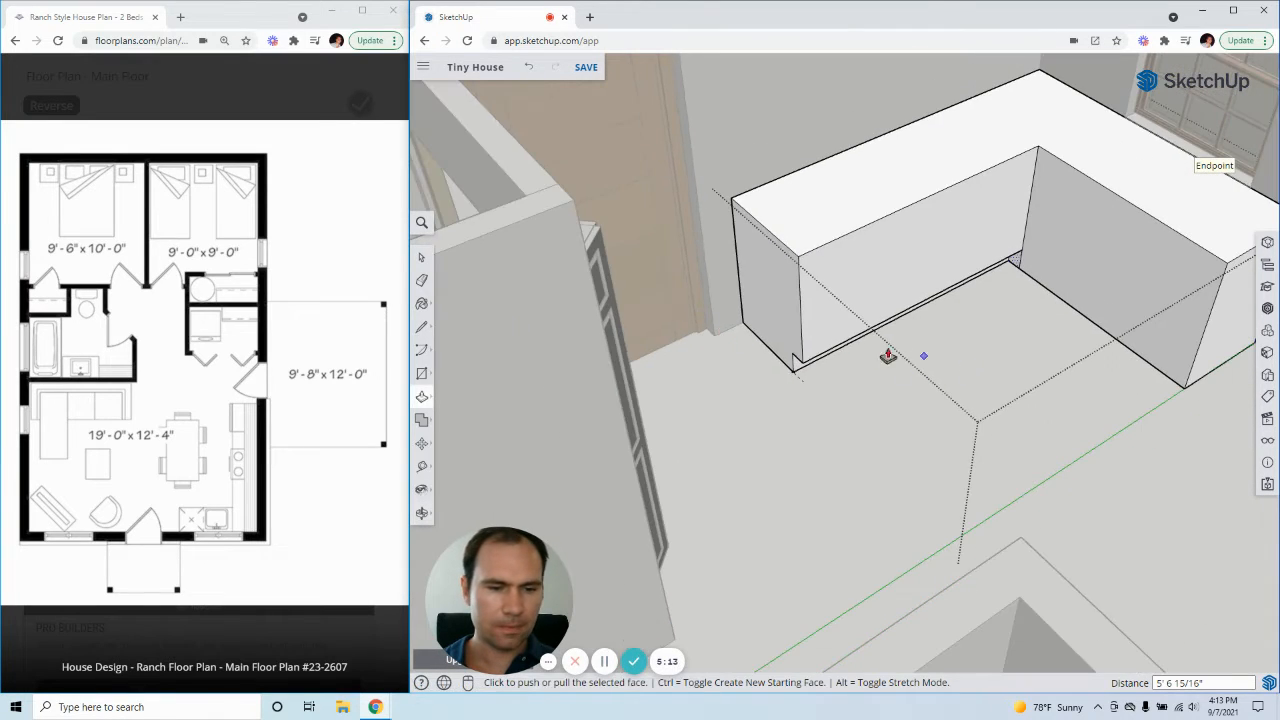
- Draw a 4" line up from the guide point on the side-door end face, and connect it across to the front vertical edge
{"action": "middle_click_drag", "start_coordinate": [888, 357], "coordinate": [607, 511]}
{"action": "scroll", "coordinate": [607, 511], "scroll_direction": "up", "scroll_amount": 5}
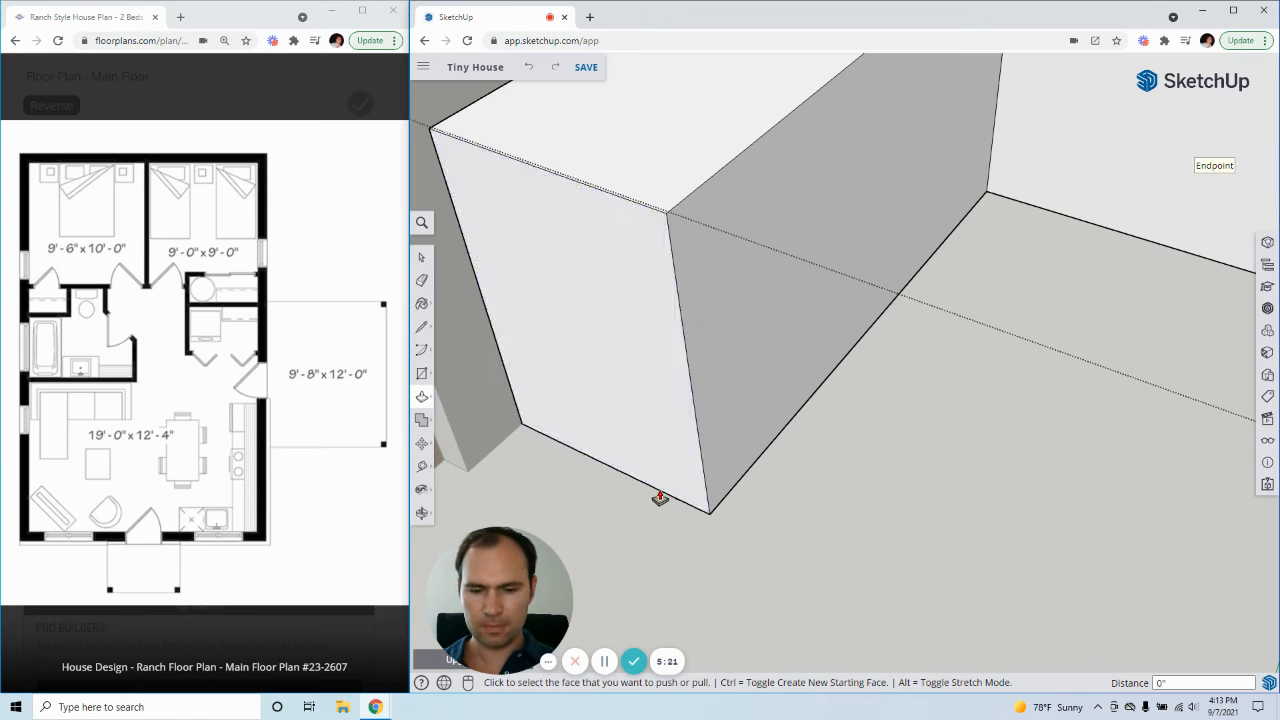
{"action": "key", "text": "l"}
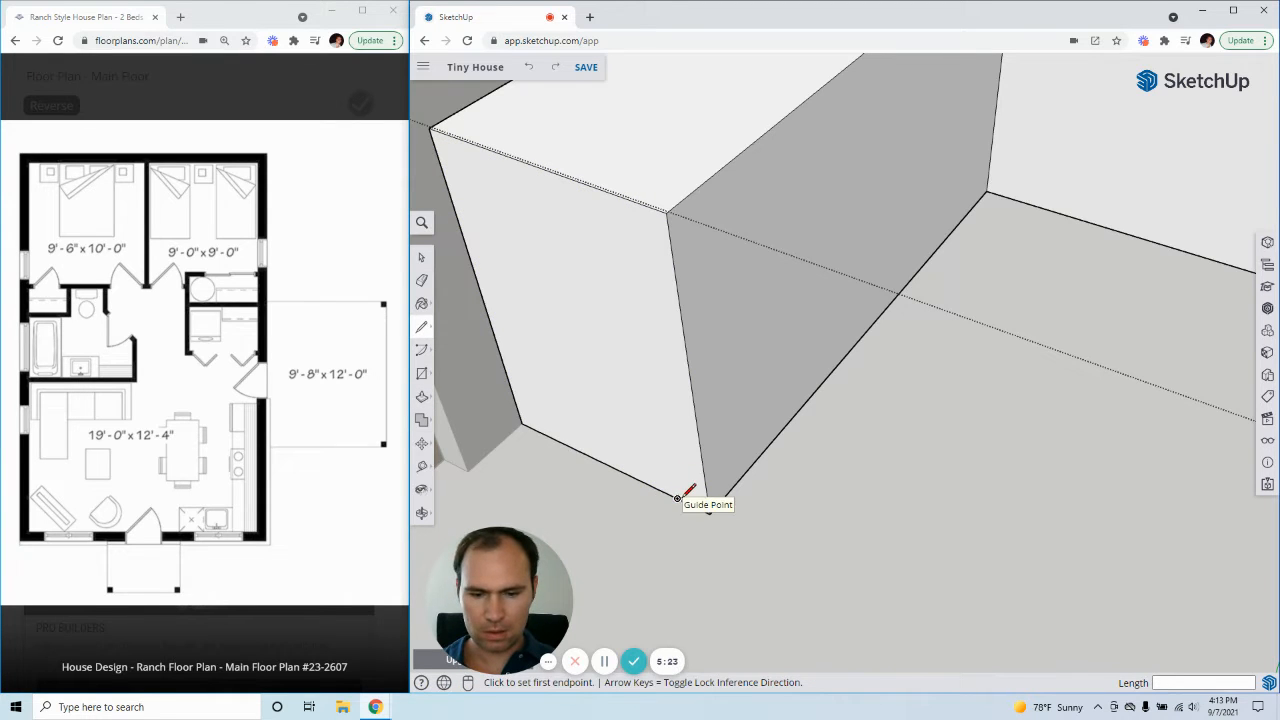
{"action": "left_click", "coordinate": [677, 497]}
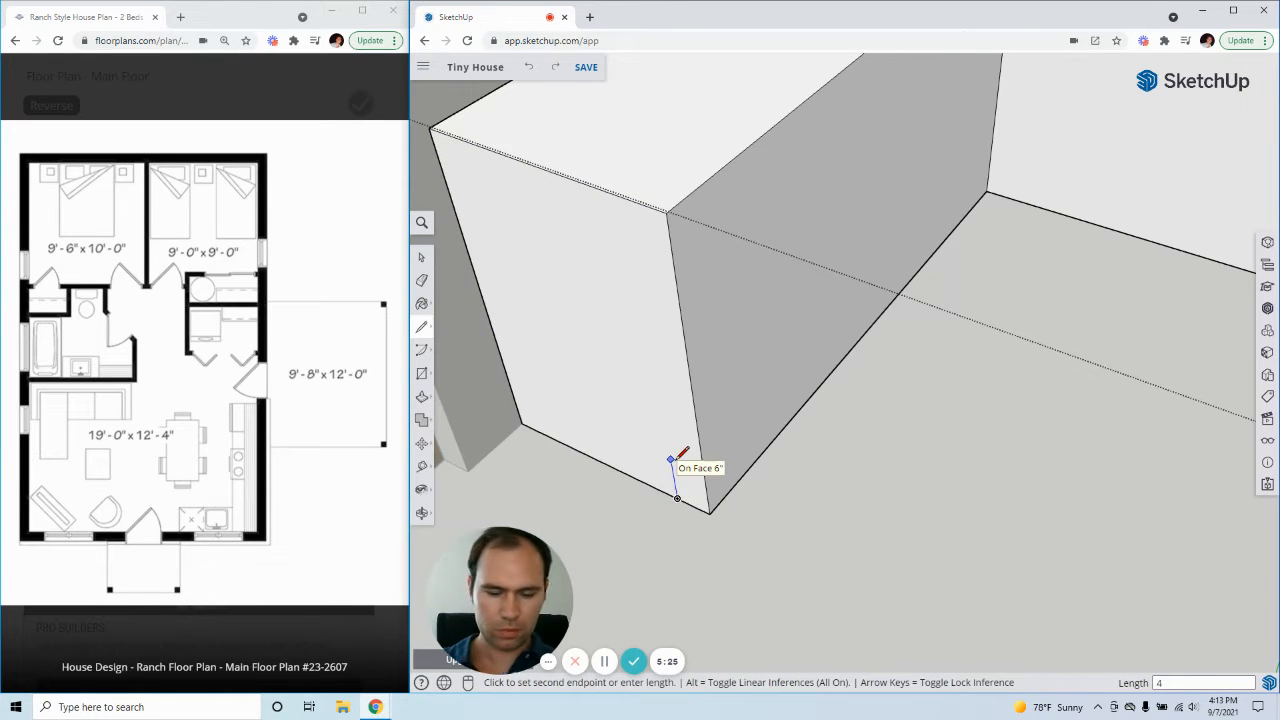
{"action": "key", "text": "Return"}
{"action": "left_click", "coordinate": [706, 487]}
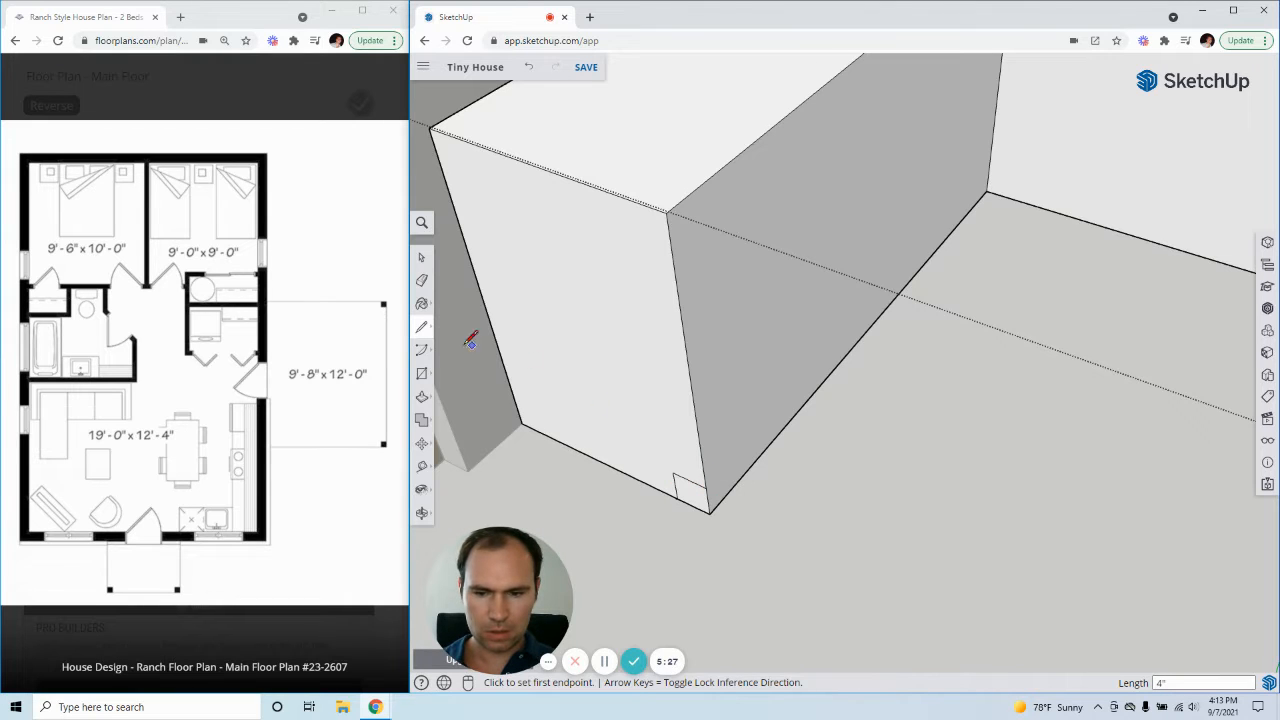
- Push the new rectangle along the full front of the counter's longer leg to the inner corner
{"action": "key", "text": "space"}
{"action": "key", "text": "p"}
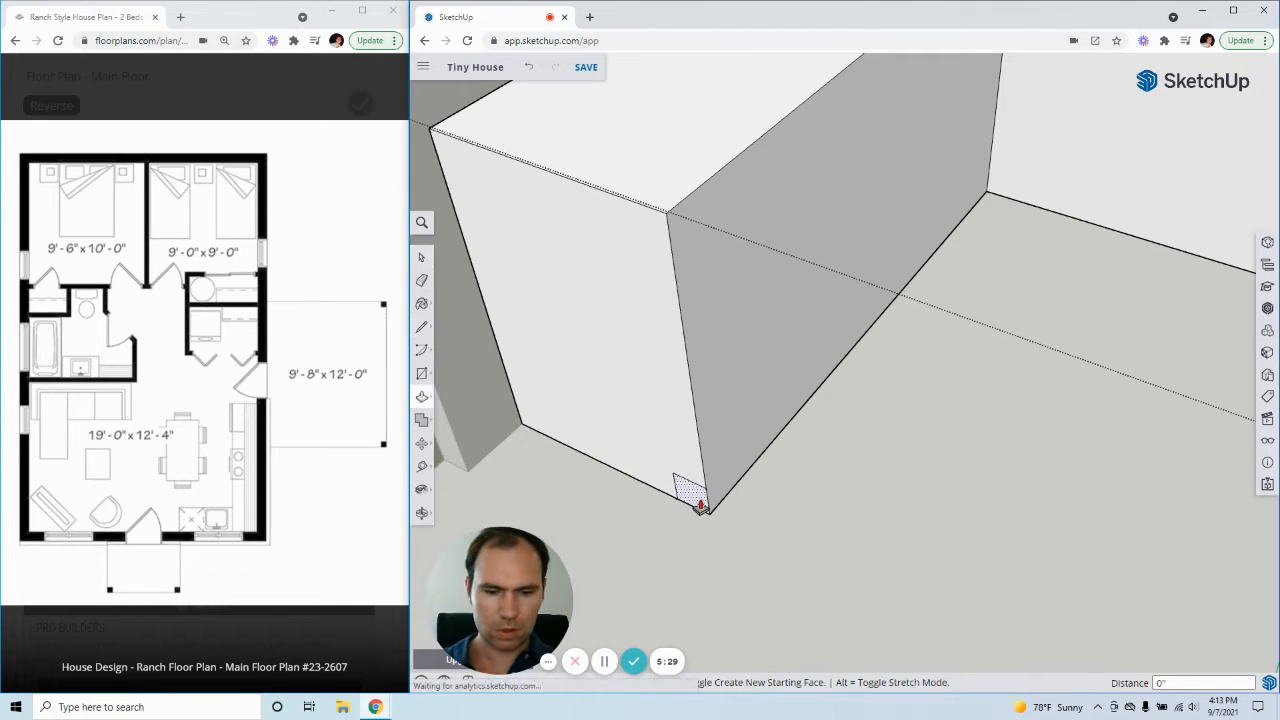
{"action": "left_click", "coordinate": [690, 490]}
{"action": "middle_click_drag", "start_coordinate": [909, 297], "coordinate": [810, 330]}
{"action": "middle_click_drag", "start_coordinate": [957, 326], "coordinate": [1112, 314]}
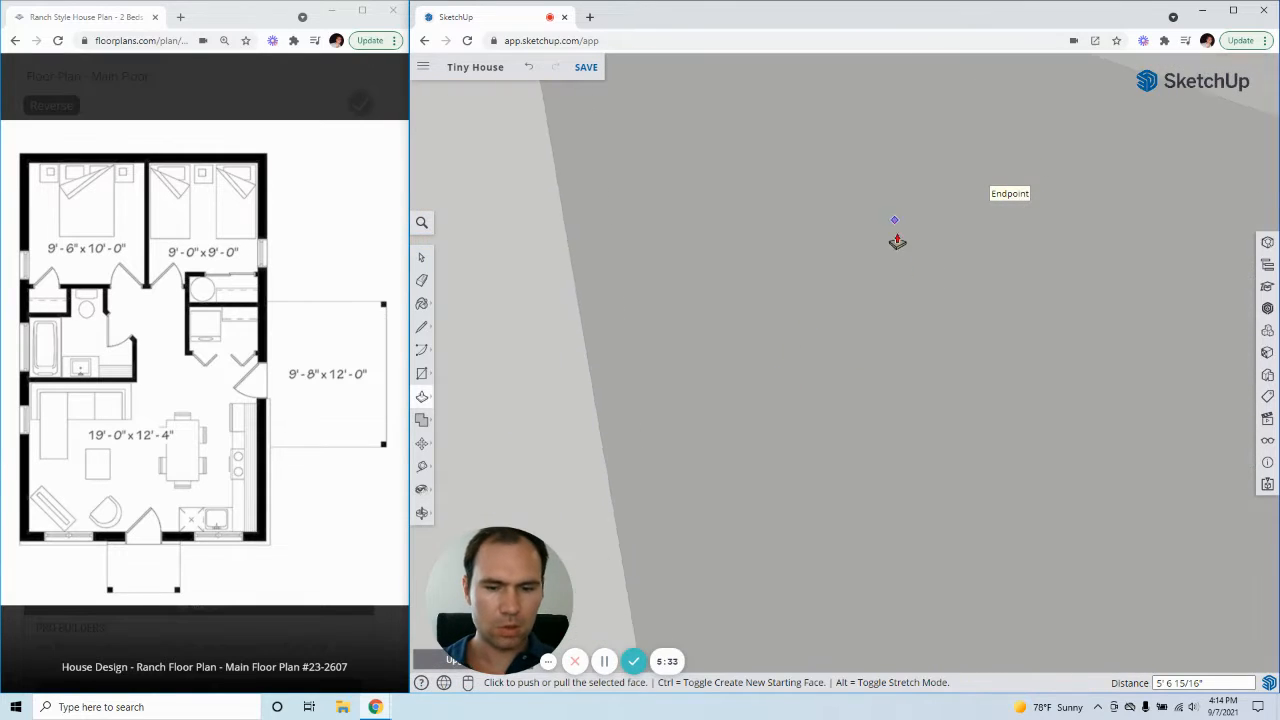
- Delete the short leftover vertical edge where the recess meets the inner corner of the counter
{"action": "middle_click_drag", "start_coordinate": [890, 240], "coordinate": [959, 375]}
{"action": "scroll", "coordinate": [903, 397], "scroll_direction": "down", "scroll_amount": 6}
{"action": "middle_click_drag", "start_coordinate": [834, 338], "coordinate": [880, 312]}
{"action": "scroll", "coordinate": [834, 101], "scroll_direction": "up", "scroll_amount": 5}
{"action": "middle_click_drag", "start_coordinate": [828, 156], "coordinate": [740, 80]}
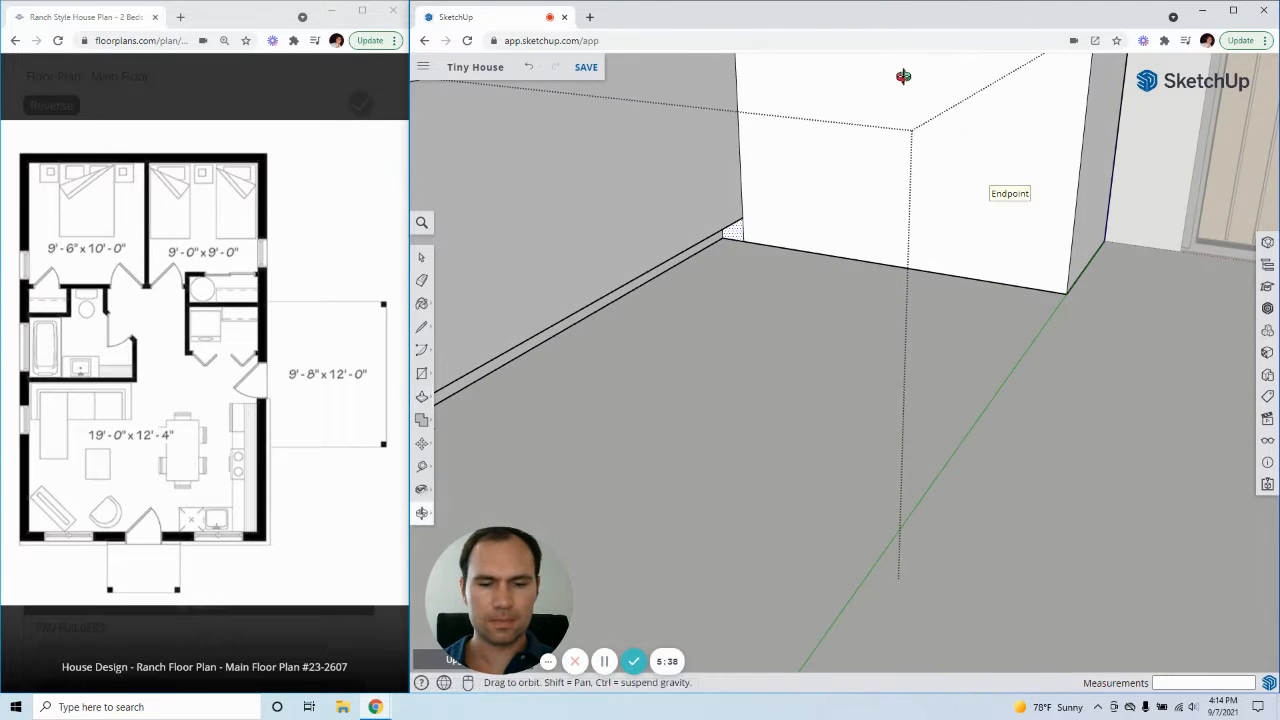
{"action": "left_click", "coordinate": [421, 257]}
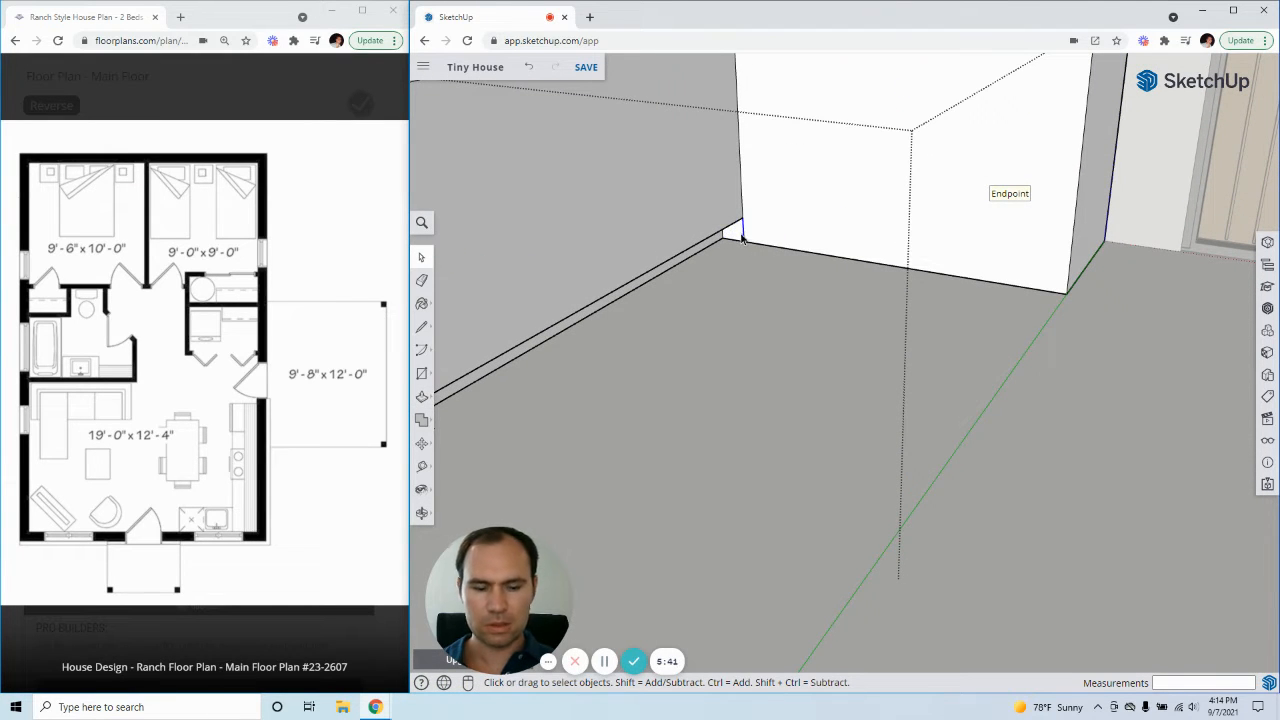
- Place a guide point 4" from the lower front corner, along the base edge of the shorter leg's end face
{"action": "middle_click_drag", "start_coordinate": [963, 258], "coordinate": [731, 313]}
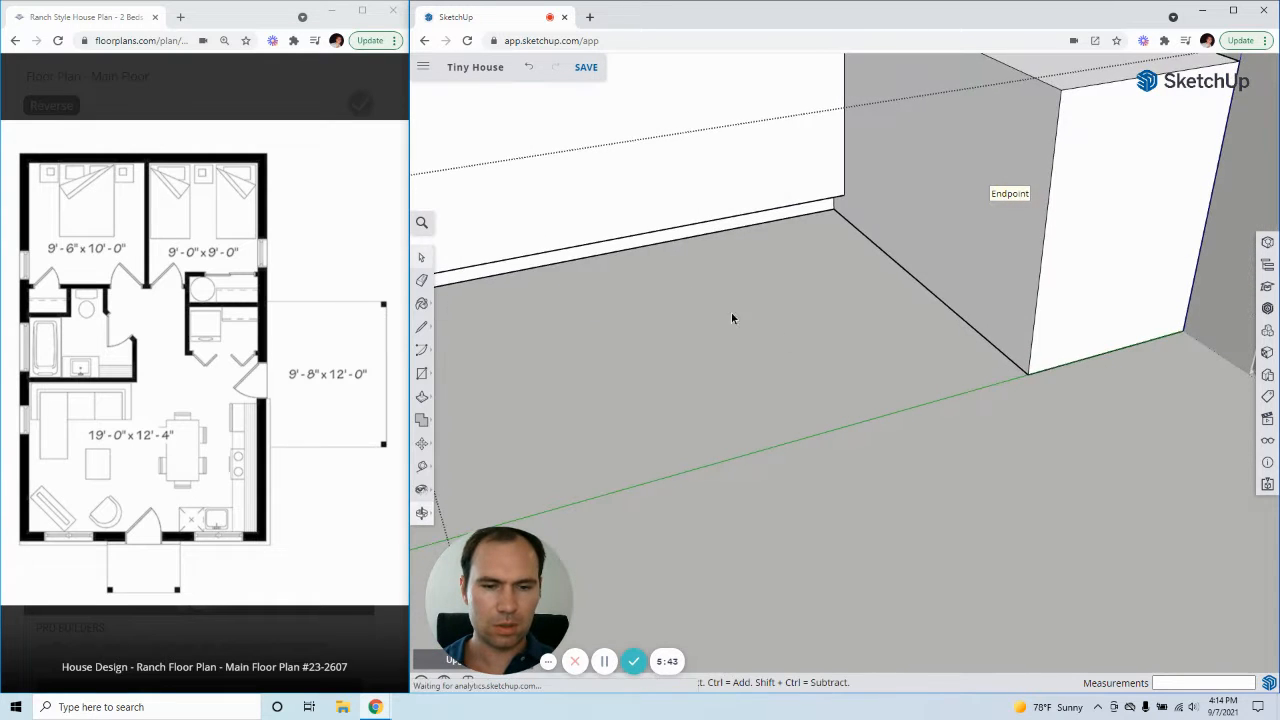
{"action": "scroll", "coordinate": [1083, 354], "scroll_direction": "up", "scroll_amount": 2}
{"action": "left_click", "coordinate": [1037, 372]}
{"action": "key", "text": "t"}
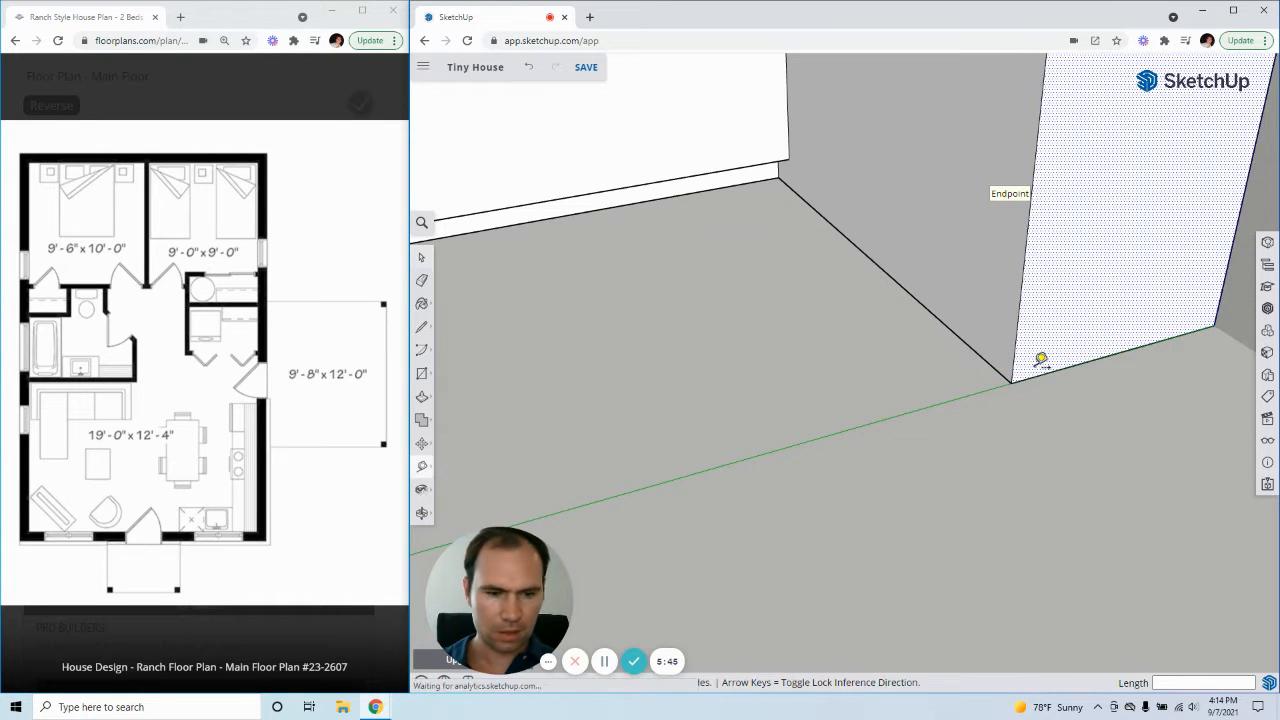
{"action": "left_click", "coordinate": [1014, 380]}
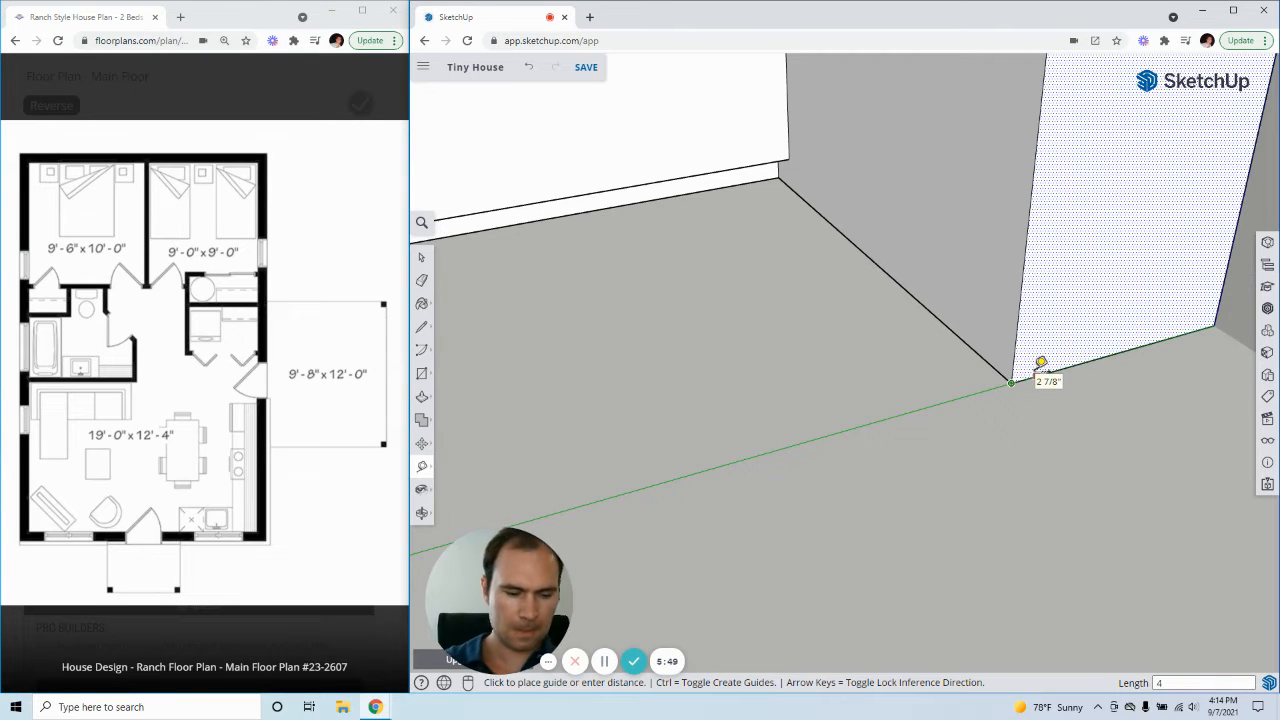
- Draw a 4" line up from the guide point on the shorter leg's end face, and connect it across to the front vertical edge
{"action": "key", "text": "l"}
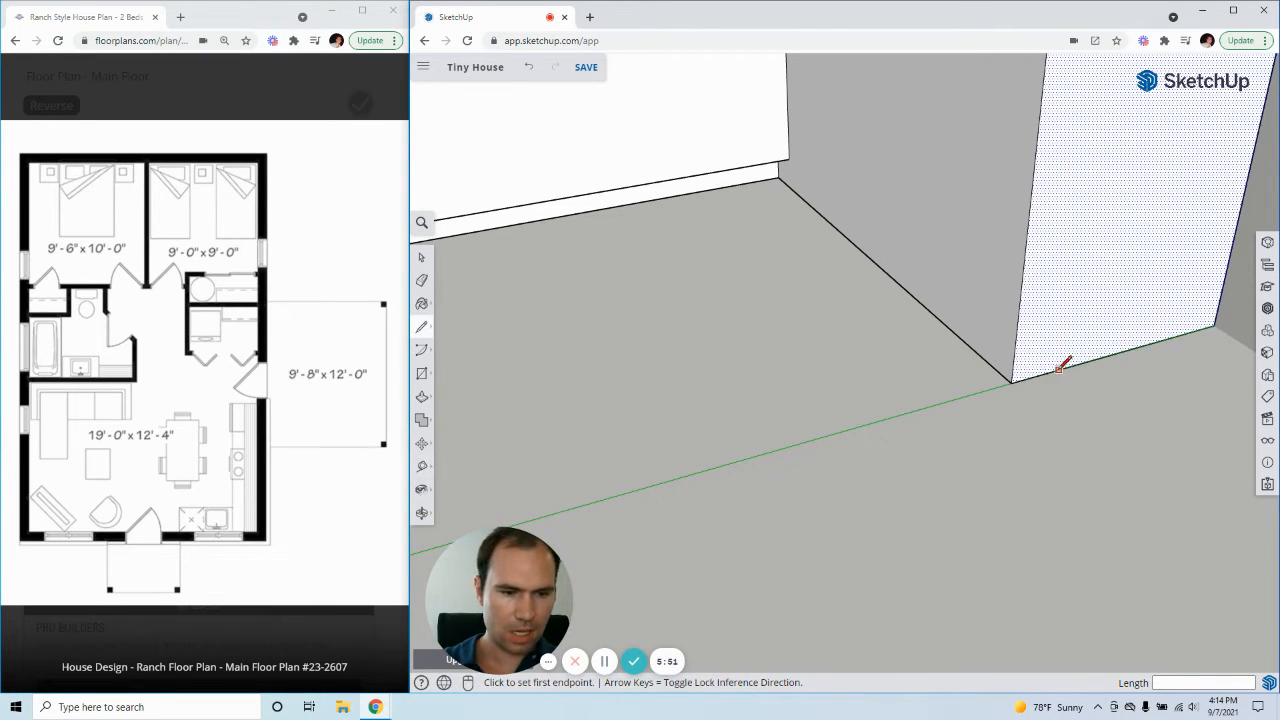
{"action": "left_click", "coordinate": [1046, 372]}
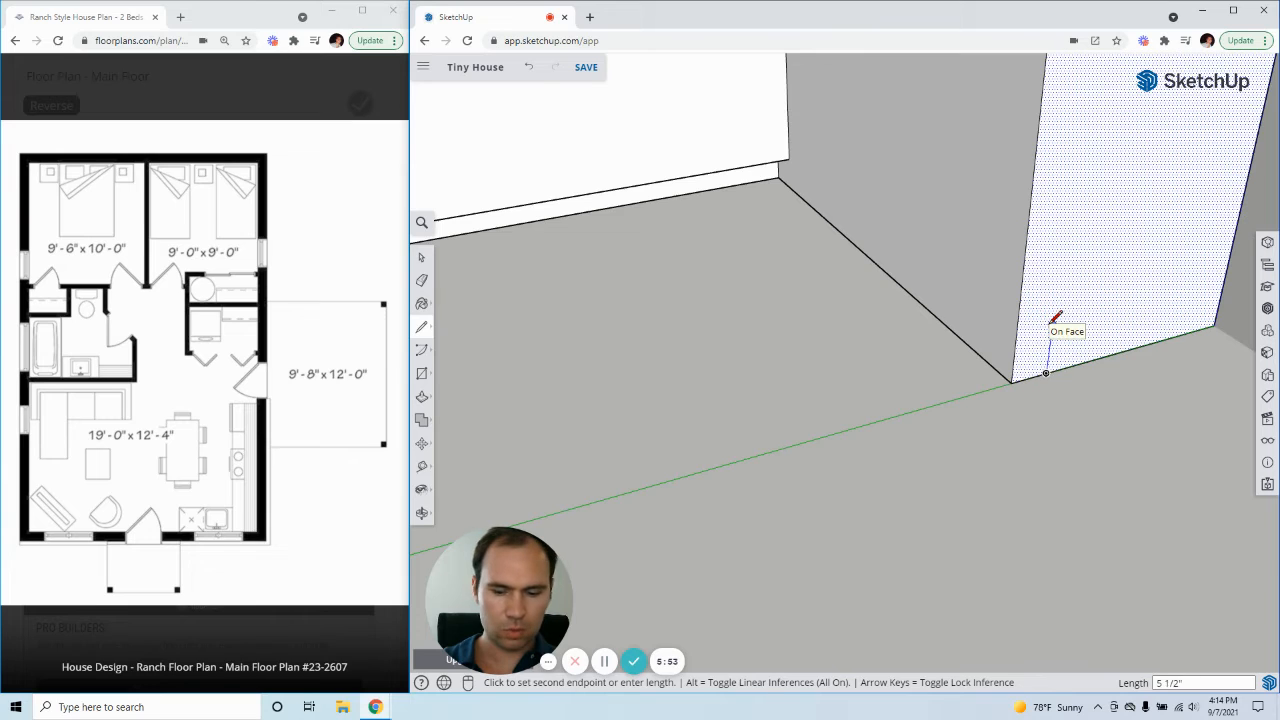
{"action": "type", "text": "4"}
{"action": "key", "text": "Return"}
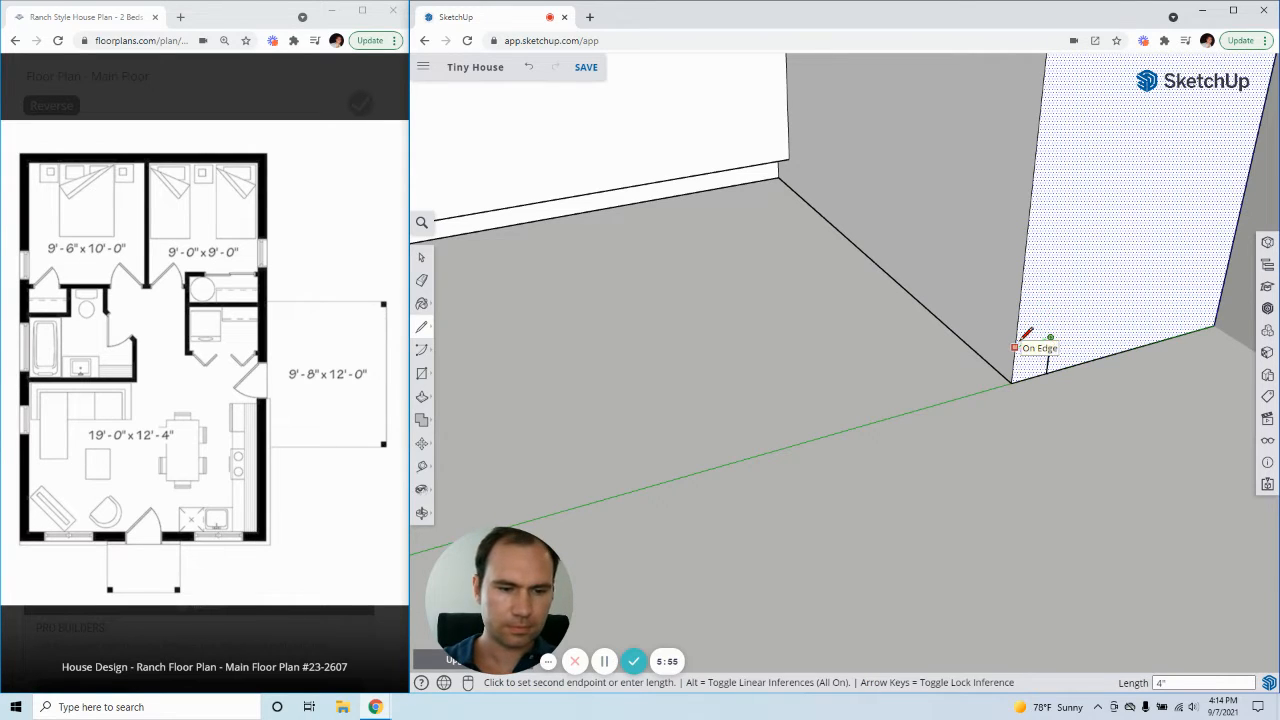
{"action": "left_click", "coordinate": [1018, 345]}
- Push the rectangle 4' 9" along the shorter leg to meet the first recess, and delete the leftover edge at the inner corner
{"action": "key", "text": "p"}
{"action": "left_click", "coordinate": [1038, 365]}
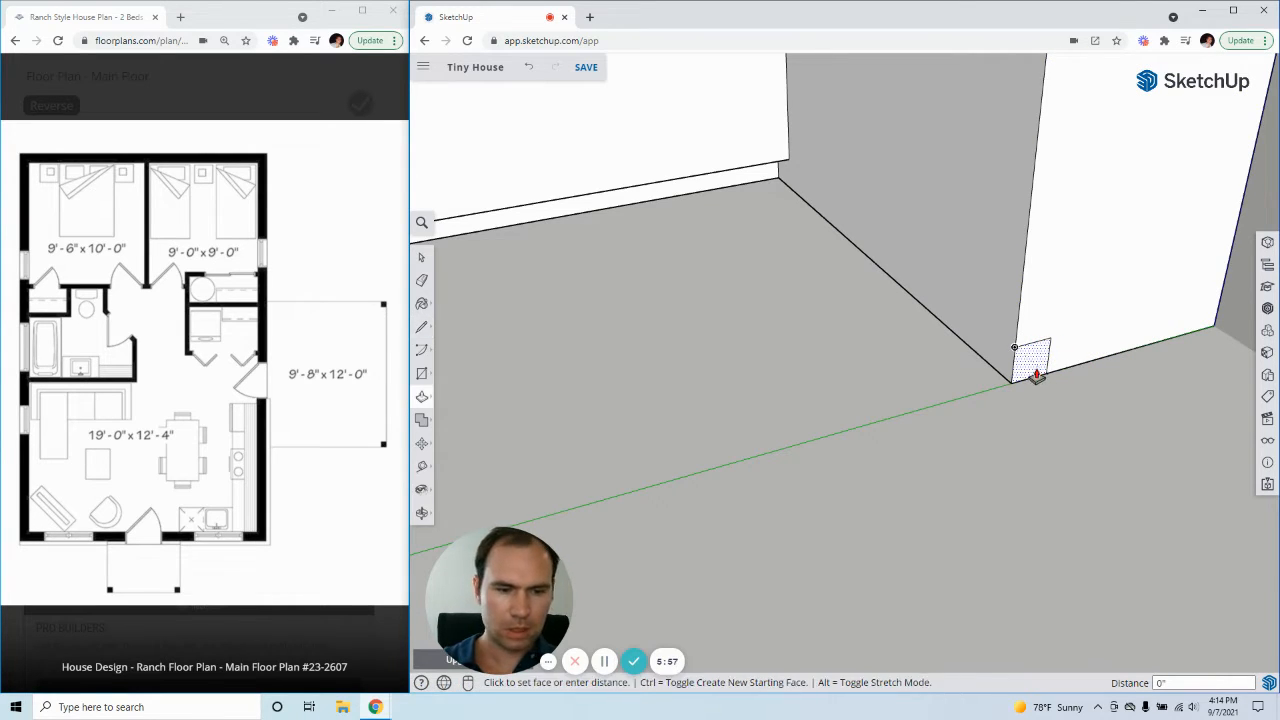
{"action": "left_click", "coordinate": [783, 183]}
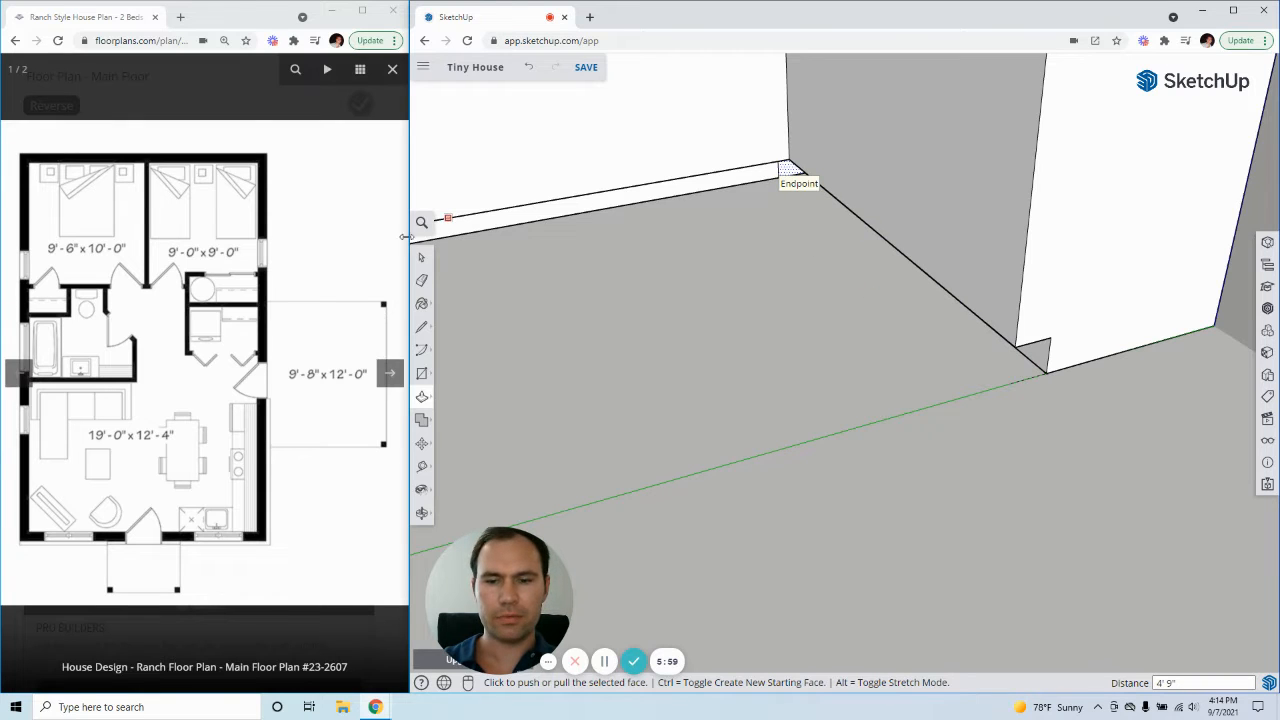
{"action": "key", "text": "space"}
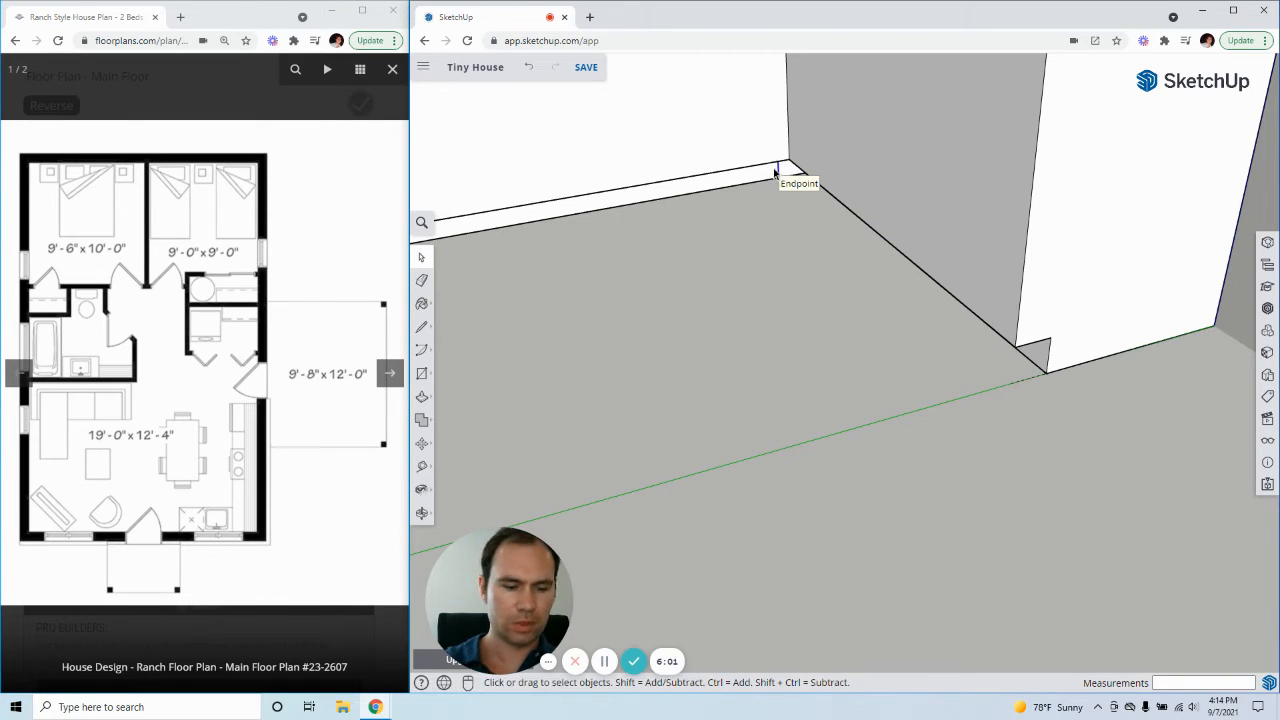
- Exit the counter group and view the whole L-shaped counter in the room
{"action": "scroll", "coordinate": [838, 273], "scroll_direction": "down", "scroll_amount": 3}
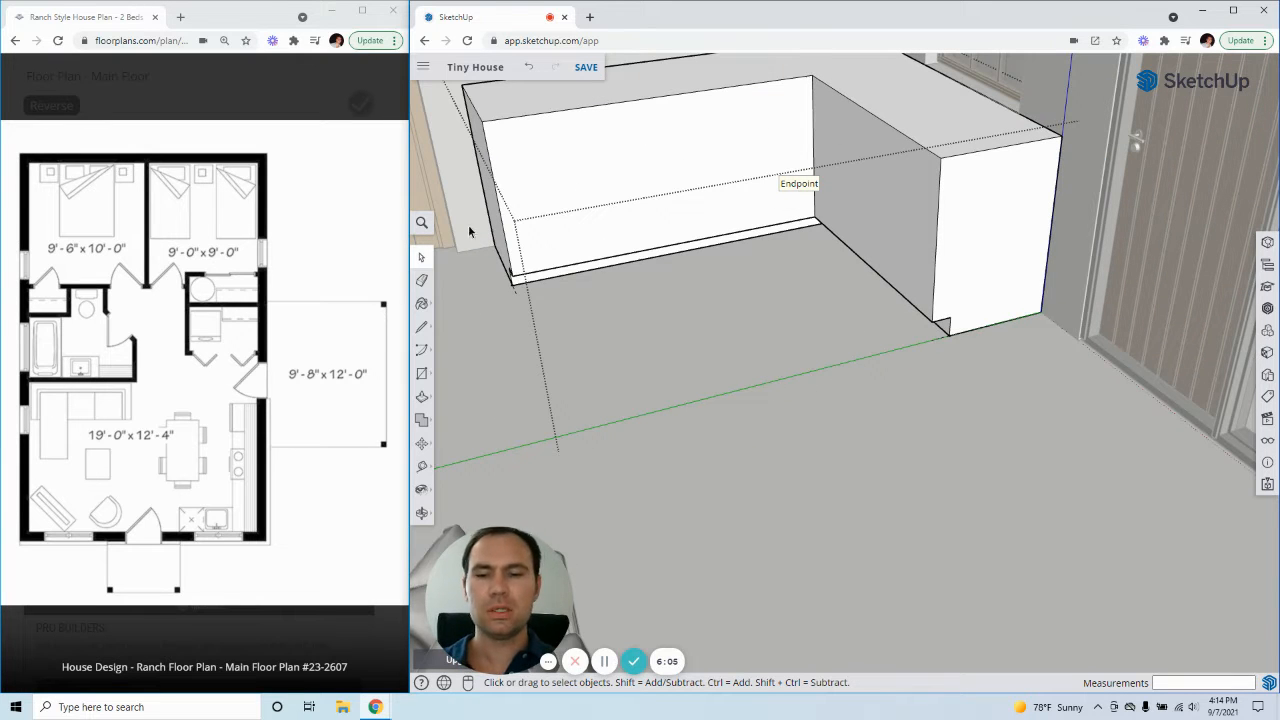
{"action": "middle_click_drag", "start_coordinate": [664, 390], "coordinate": [854, 428]}
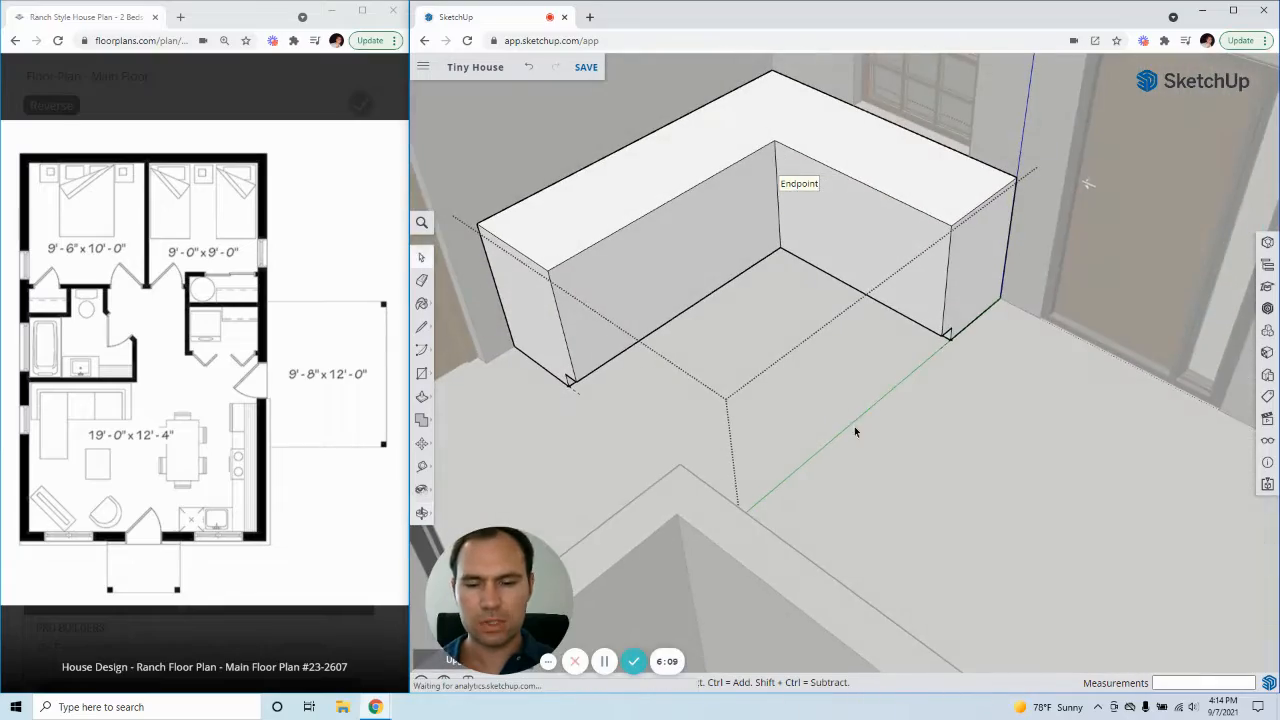
{"action": "left_click", "coordinate": [1015, 453]}
{"action": "double_click", "coordinate": [1019, 450]}
{"action": "middle_click_drag", "start_coordinate": [1021, 455], "coordinate": [786, 357]}
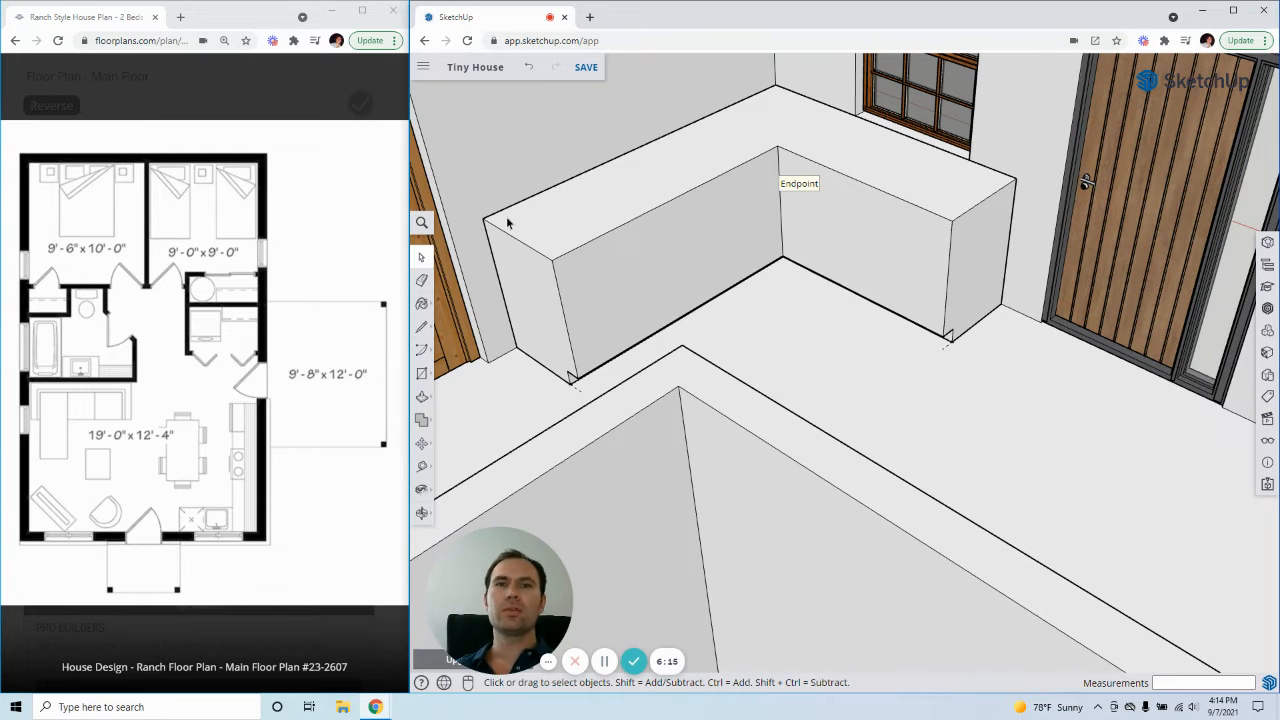
- Reopen the counter group for editing near the top front corner of the longer leg
{"action": "left_click", "coordinate": [585, 271]}
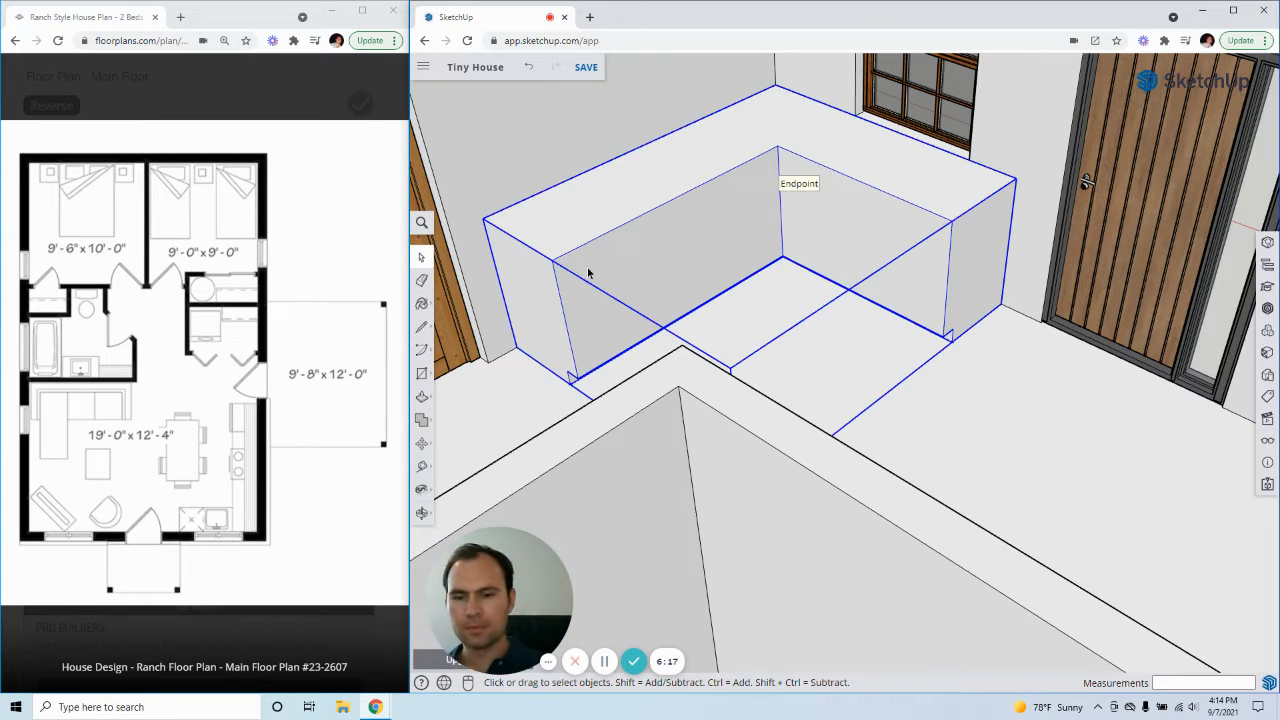
{"action": "double_click", "coordinate": [588, 272]}
{"action": "scroll", "coordinate": [565, 263], "scroll_direction": "up", "scroll_amount": 3}
- Copy the longer leg's top front edge about 1" straight down its front face
{"action": "left_click", "coordinate": [565, 260]}
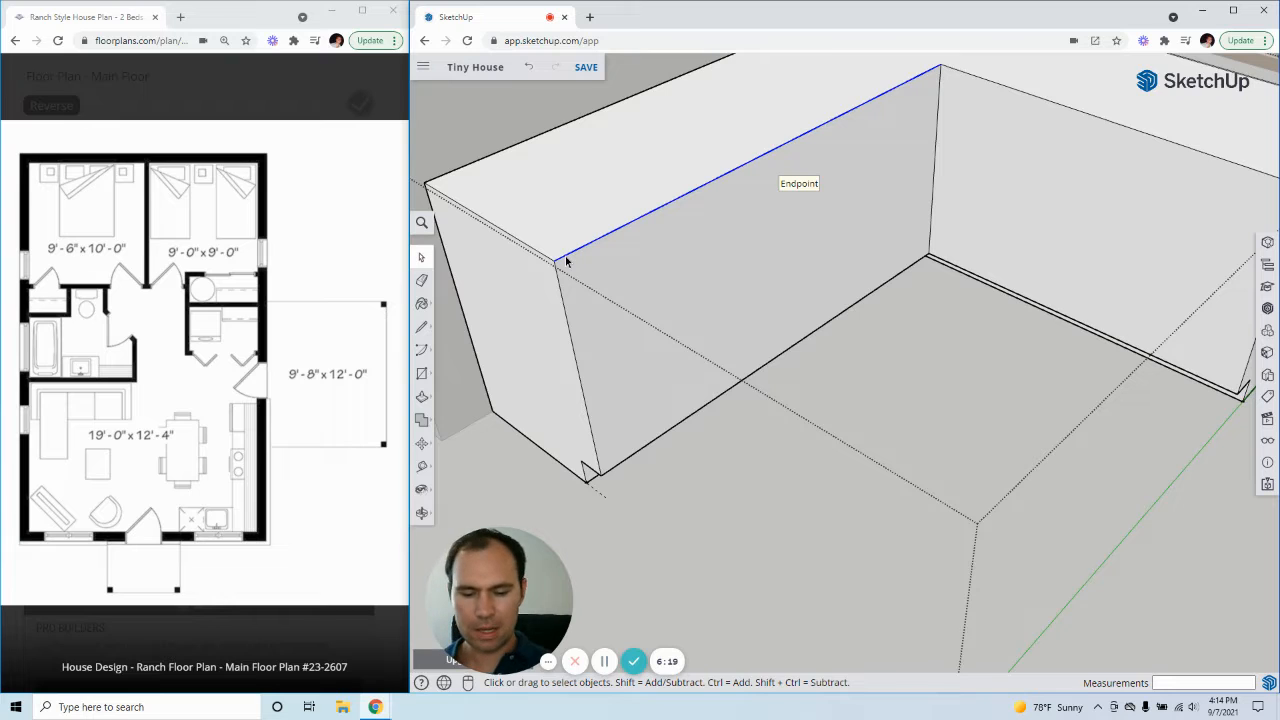
{"action": "key", "text": "m"}
{"action": "key", "text": "ctrl"}
{"action": "left_click", "coordinate": [652, 209]}
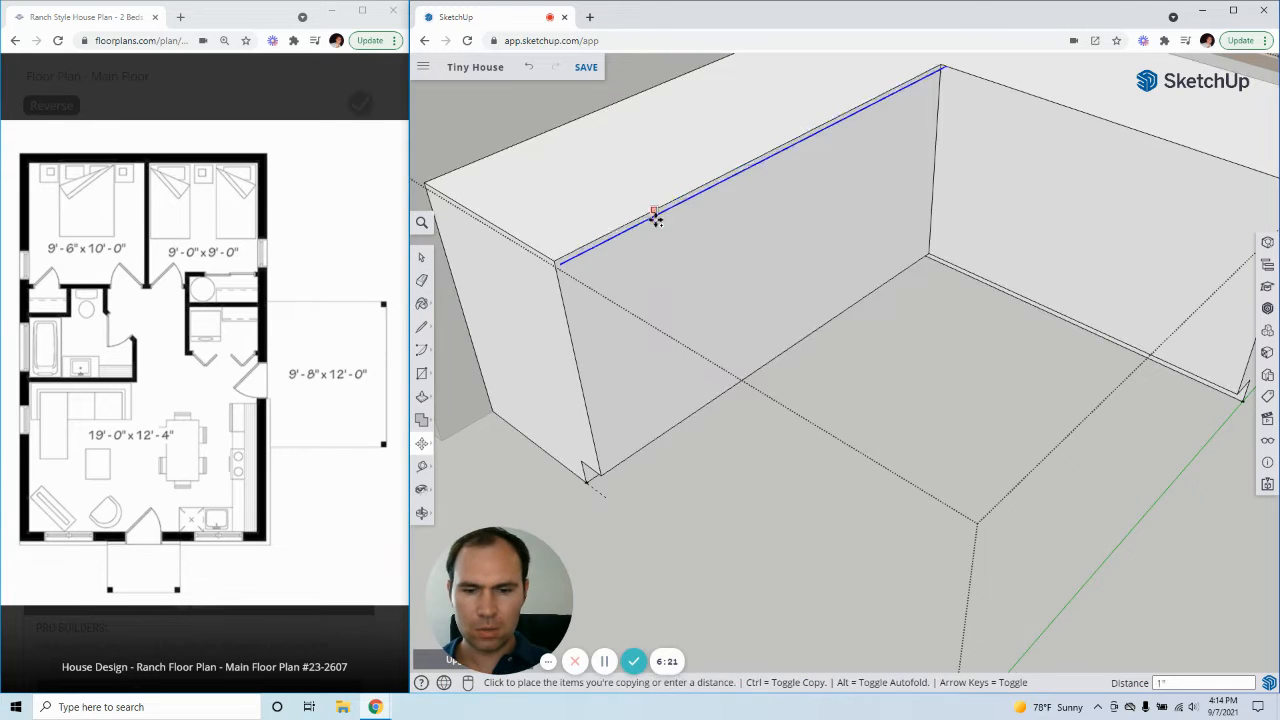
{"action": "key", "text": "Escape"}
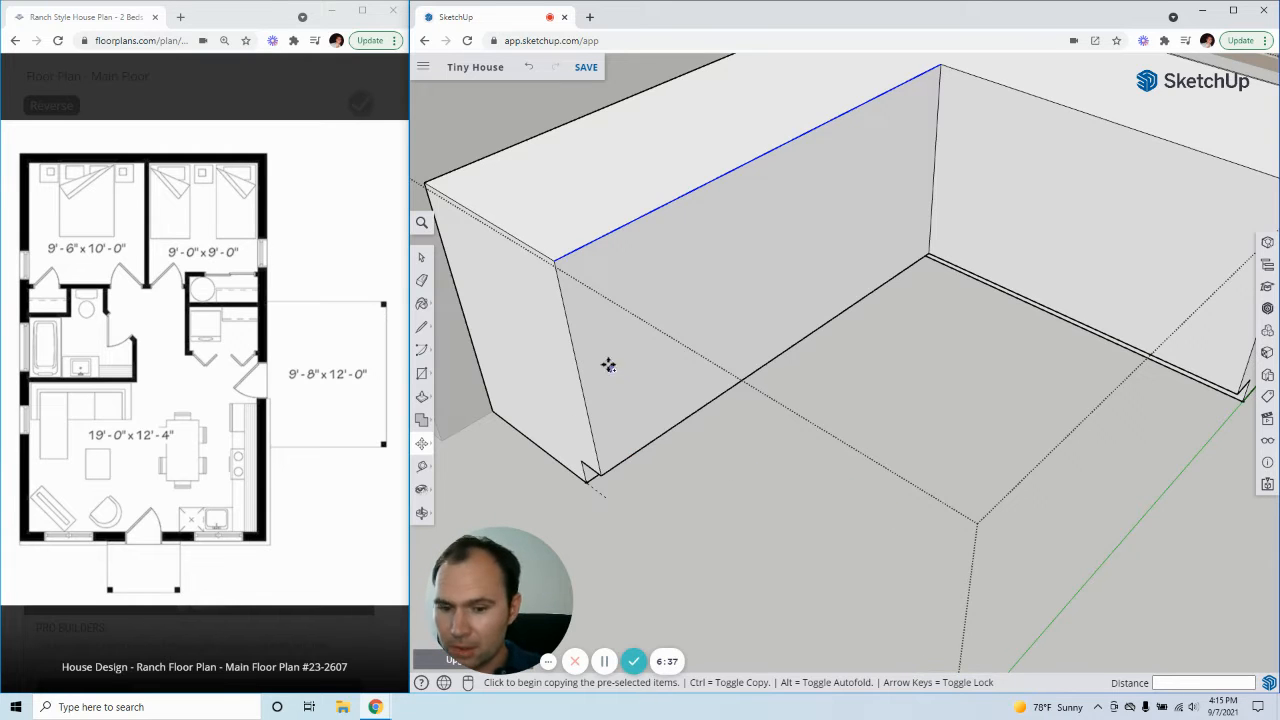
{"action": "left_click", "coordinate": [583, 252]}
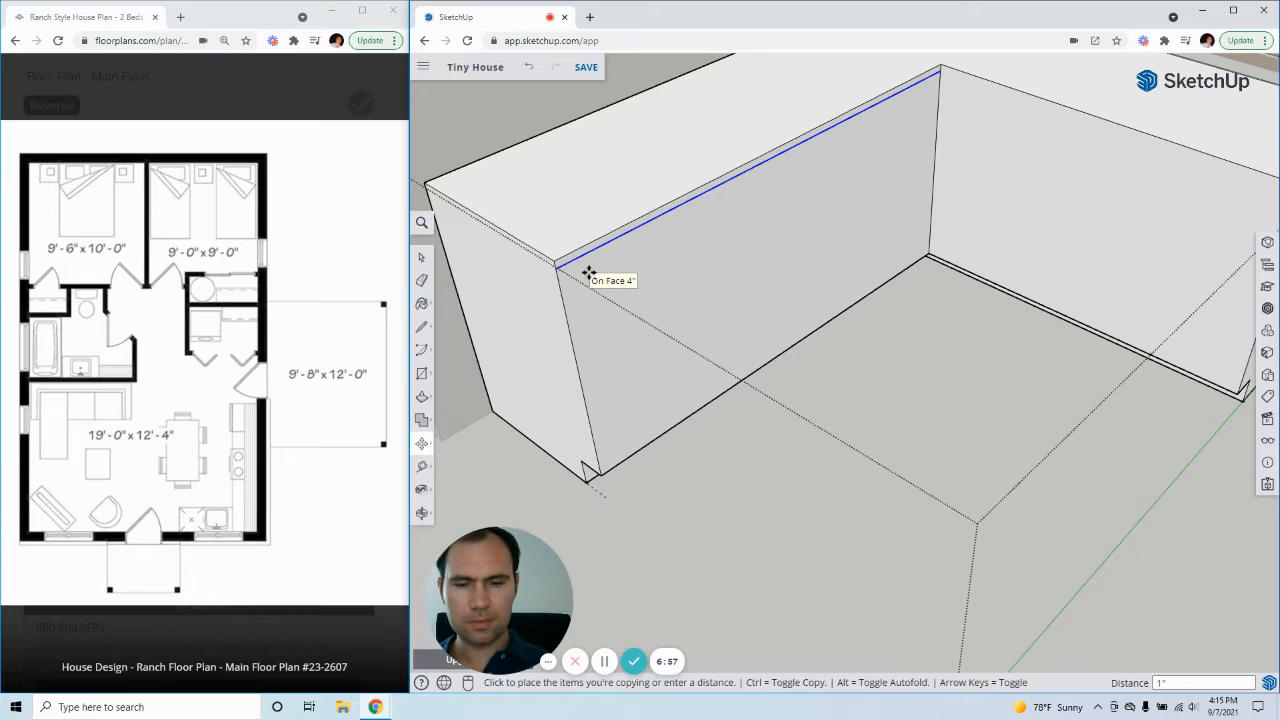
{"action": "left_click", "coordinate": [586, 270]}
{"action": "scroll", "coordinate": [568, 262], "scroll_direction": "up", "scroll_amount": 4}
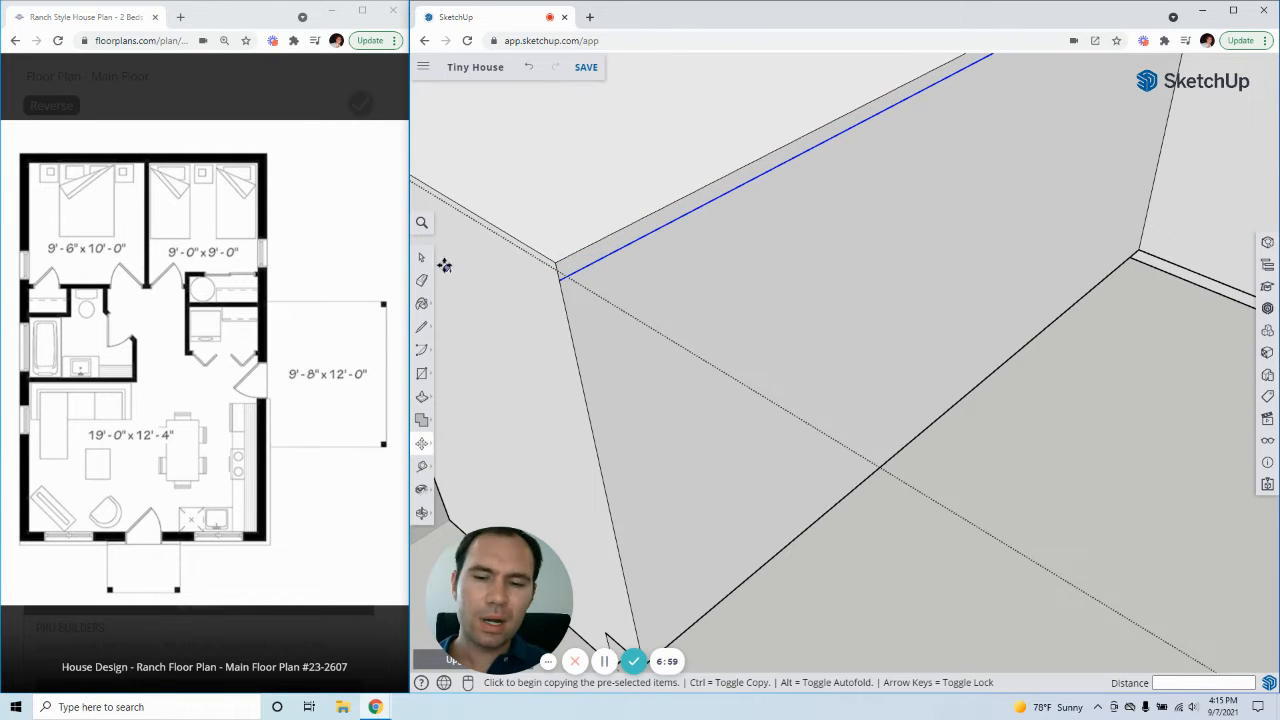
- Draw a line across the shorter leg's front face from the copied edge's inner-corner end to the outer front edge, parallel to the top
{"action": "scroll", "coordinate": [581, 258], "scroll_direction": "down", "scroll_amount": 5}
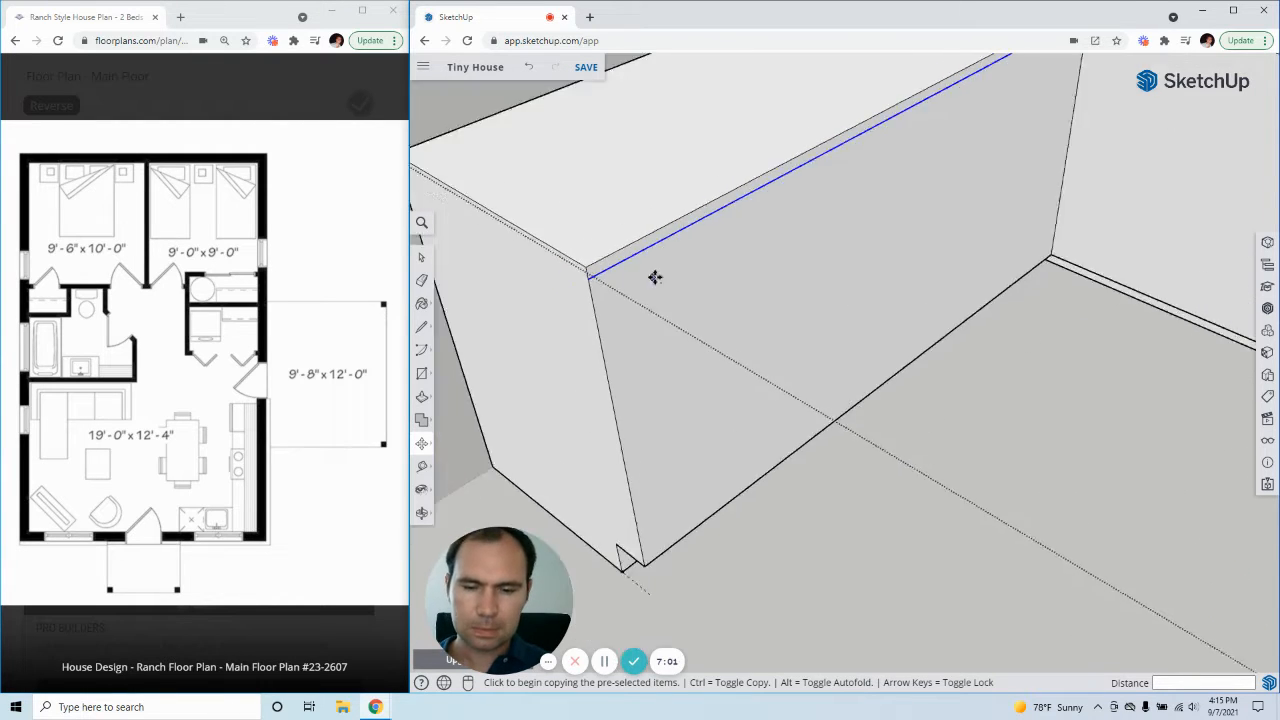
{"action": "middle_click_drag", "start_coordinate": [660, 280], "coordinate": [1093, 165]}
{"action": "scroll", "coordinate": [1093, 165], "scroll_direction": "up", "scroll_amount": 4}
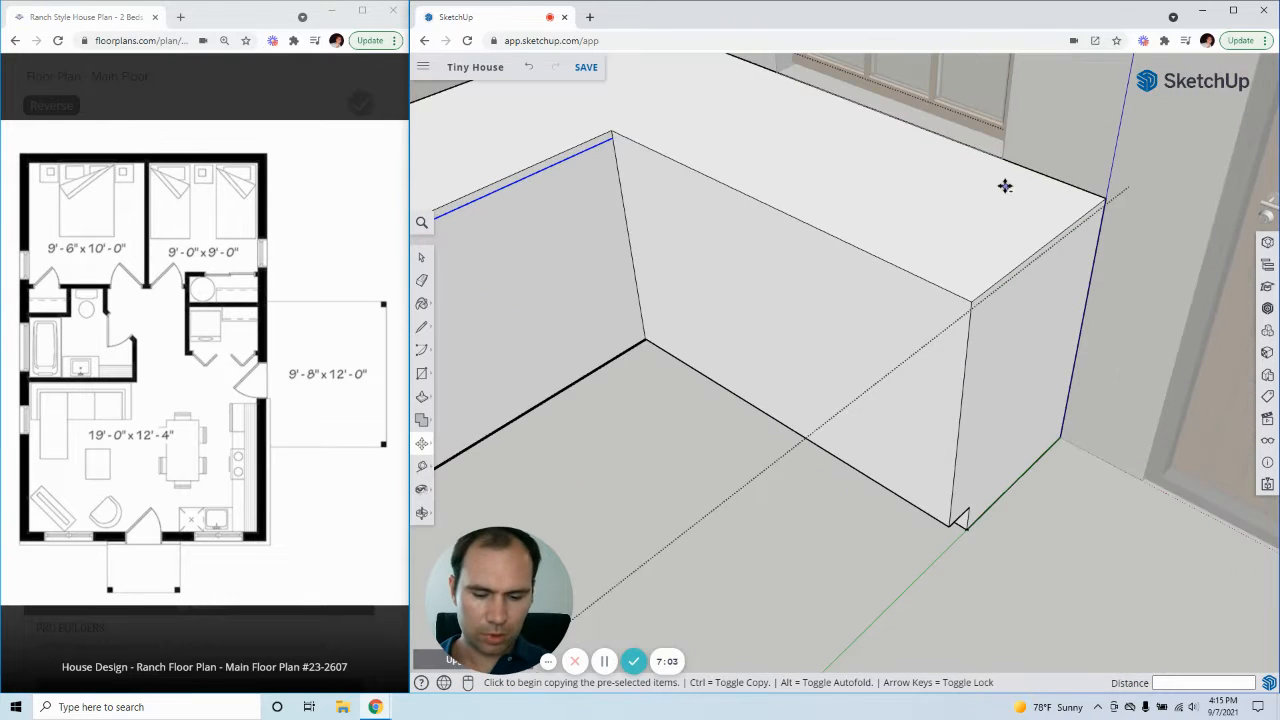
{"action": "key", "text": "l"}
{"action": "left_click", "coordinate": [614, 137]}
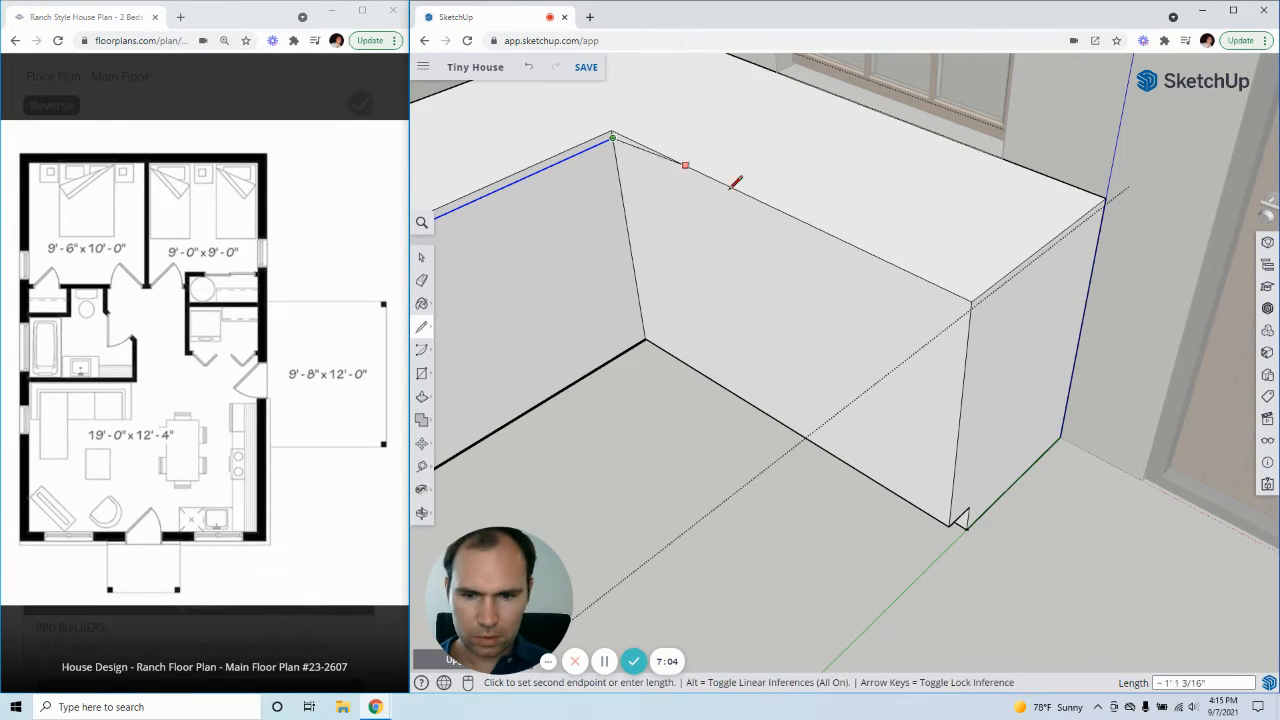
{"action": "left_click", "coordinate": [970, 307]}
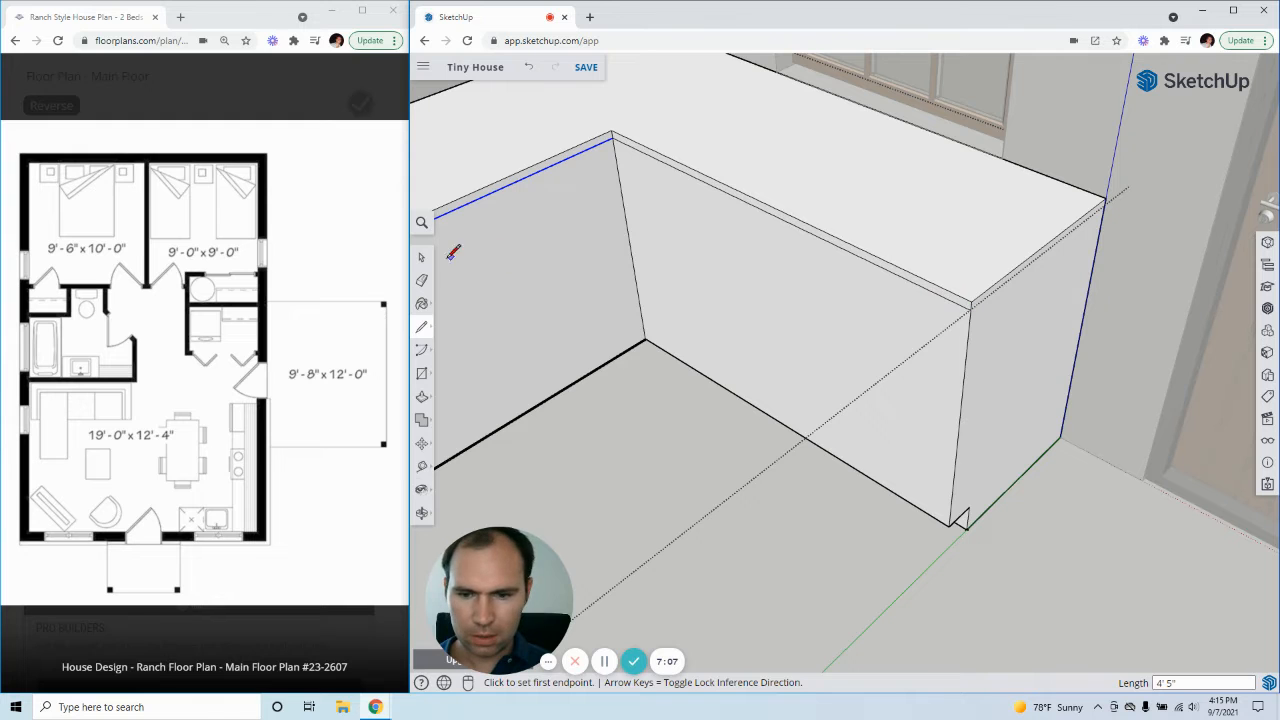
- Try pushing the shorter leg's front face back about 2", and pulling the countertop edge above it out about 3"
{"action": "left_click", "coordinate": [421, 257]}
{"action": "middle_click_drag", "start_coordinate": [880, 330], "coordinate": [805, 291]}
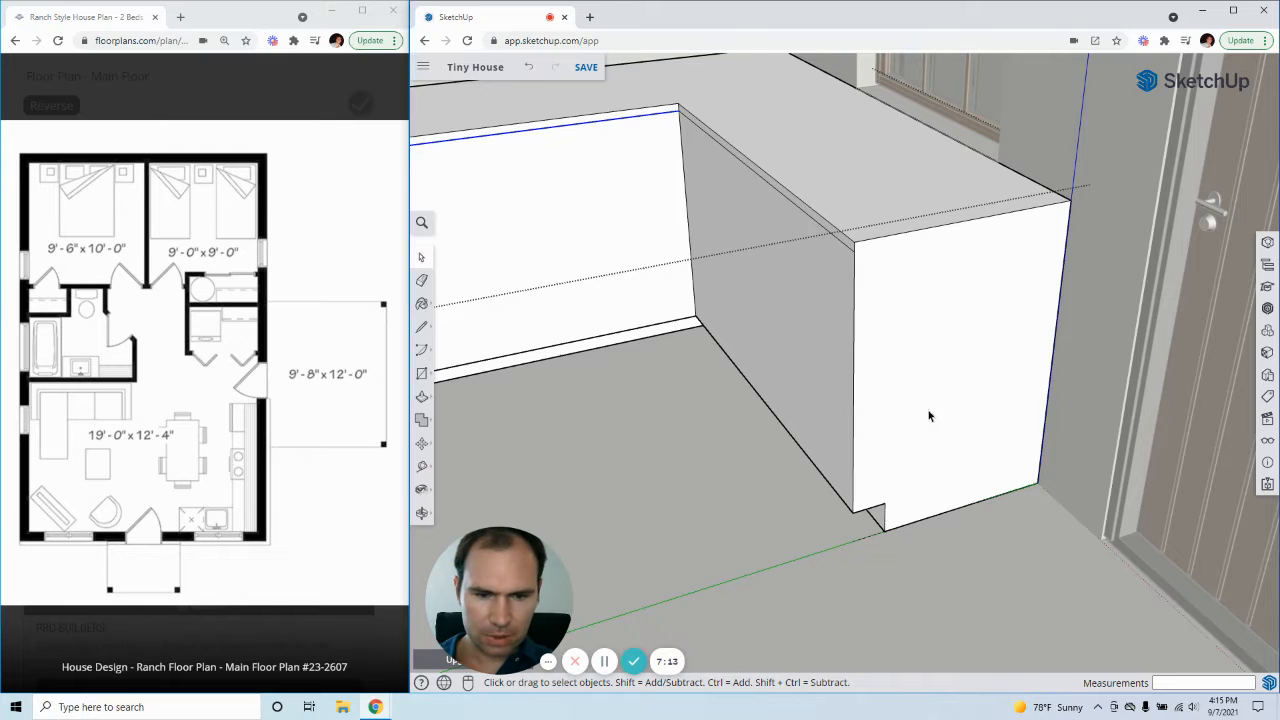
{"action": "scroll", "coordinate": [929, 416], "scroll_direction": "down", "scroll_amount": 2}
{"action": "left_click", "coordinate": [802, 326]}
{"action": "key", "text": "p"}
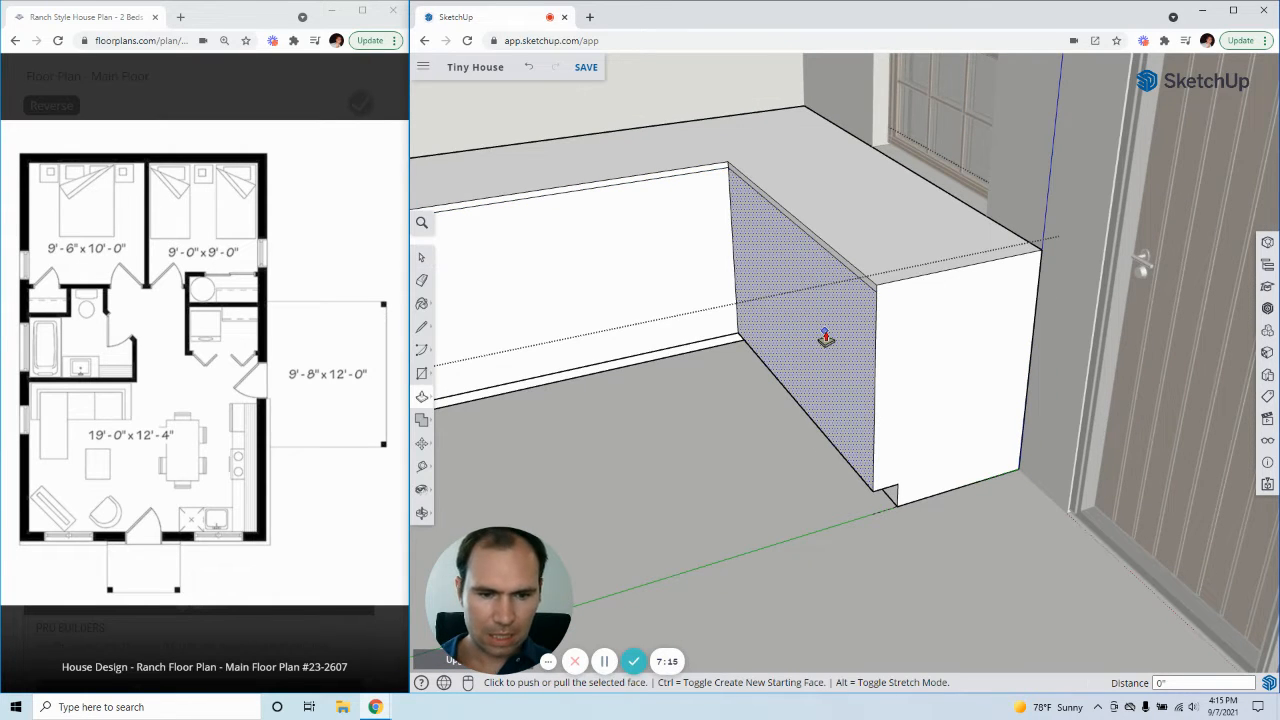
{"action": "left_click", "coordinate": [825, 338]}
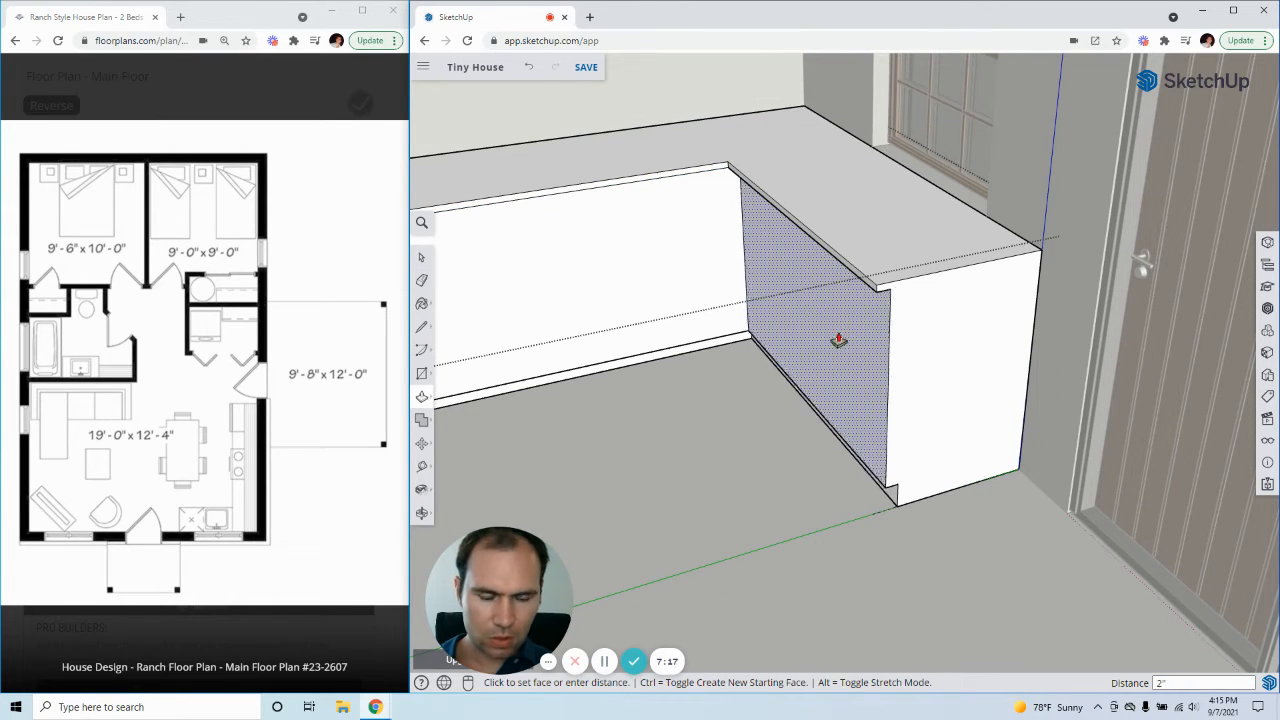
{"action": "left_click", "coordinate": [832, 338]}
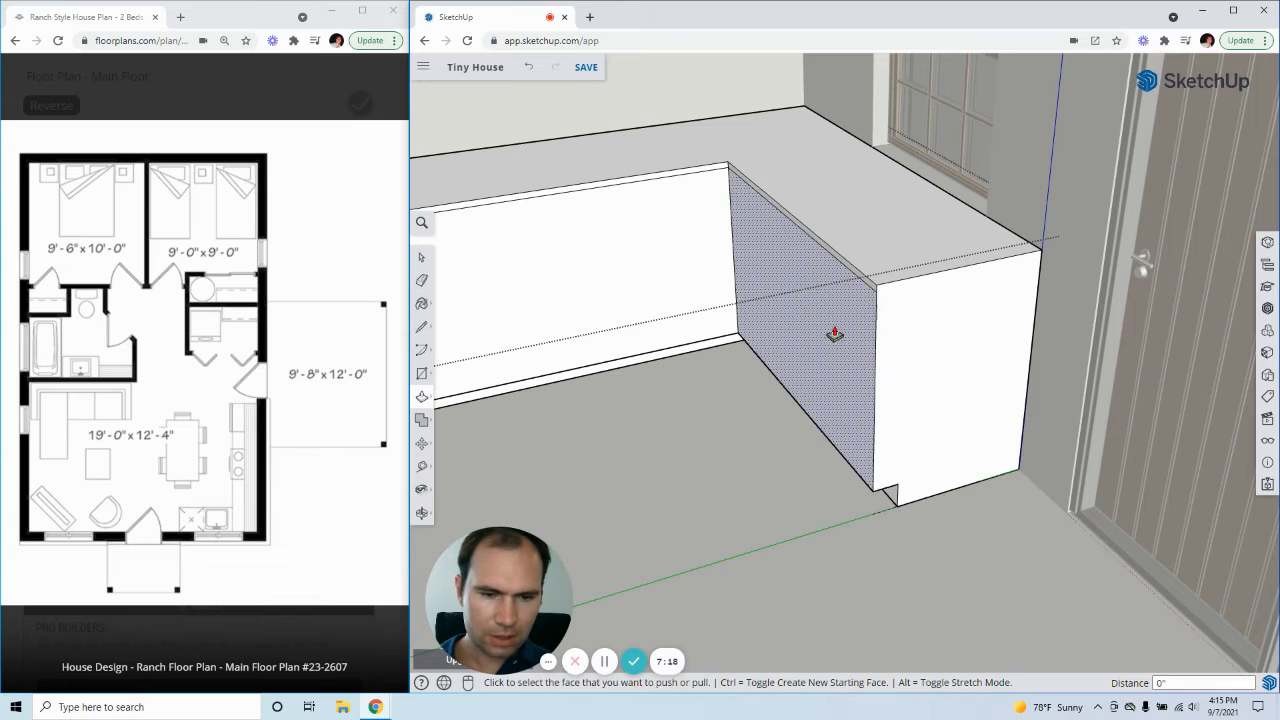
{"action": "left_click", "coordinate": [853, 276]}
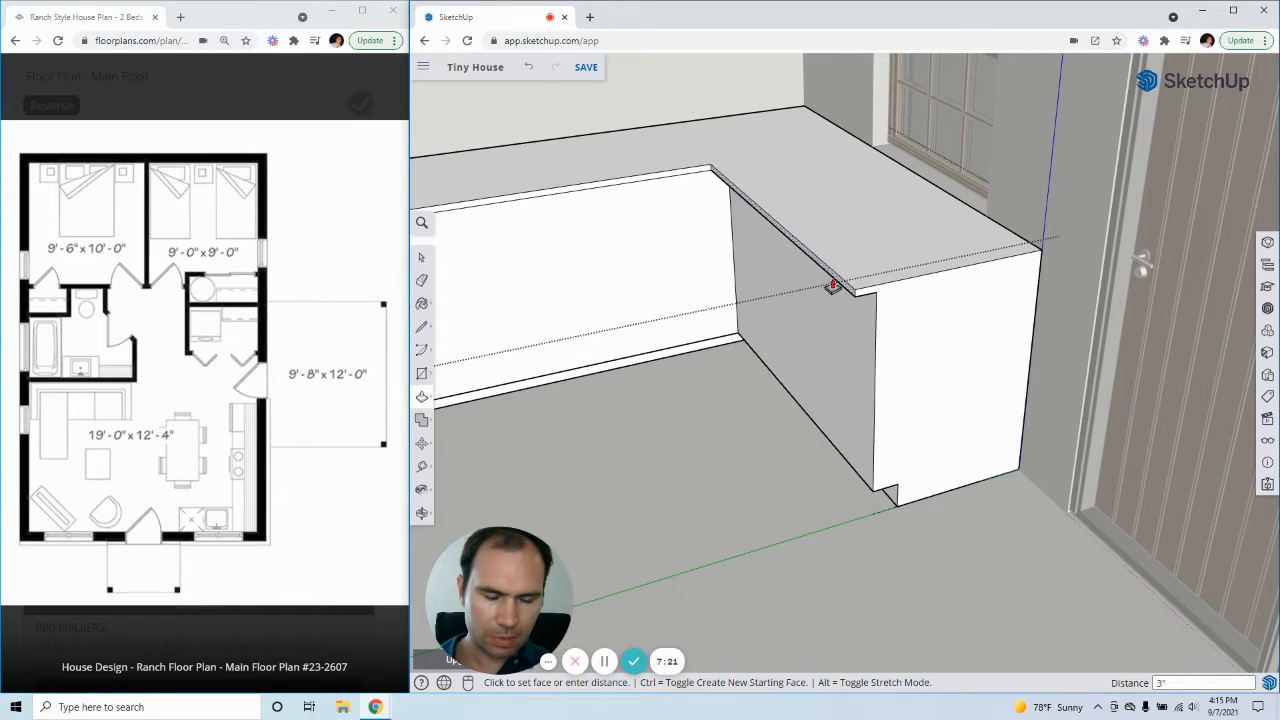
{"action": "left_click", "coordinate": [827, 286]}
- Push the back face of the shorter leg's bottom recess and the front face below the countertop inward 2" each
{"action": "scroll", "coordinate": [881, 517], "scroll_direction": "up", "scroll_amount": 4}
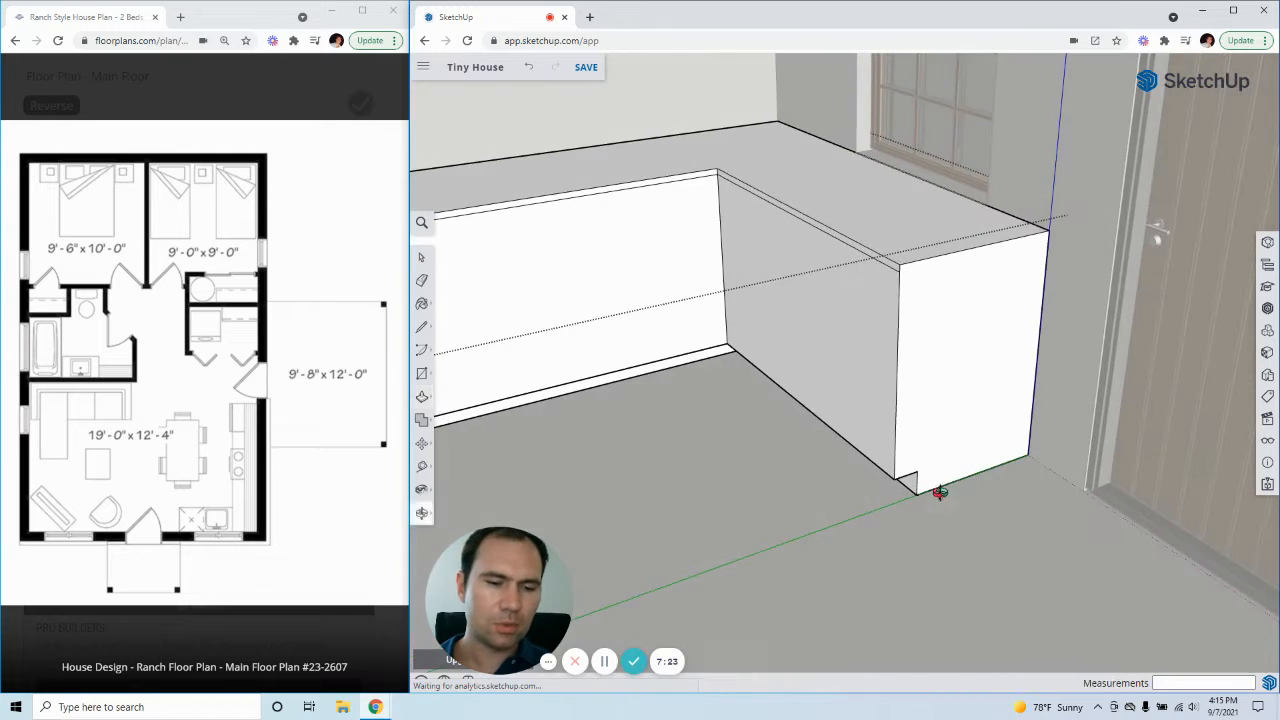
{"action": "left_click", "coordinate": [891, 474]}
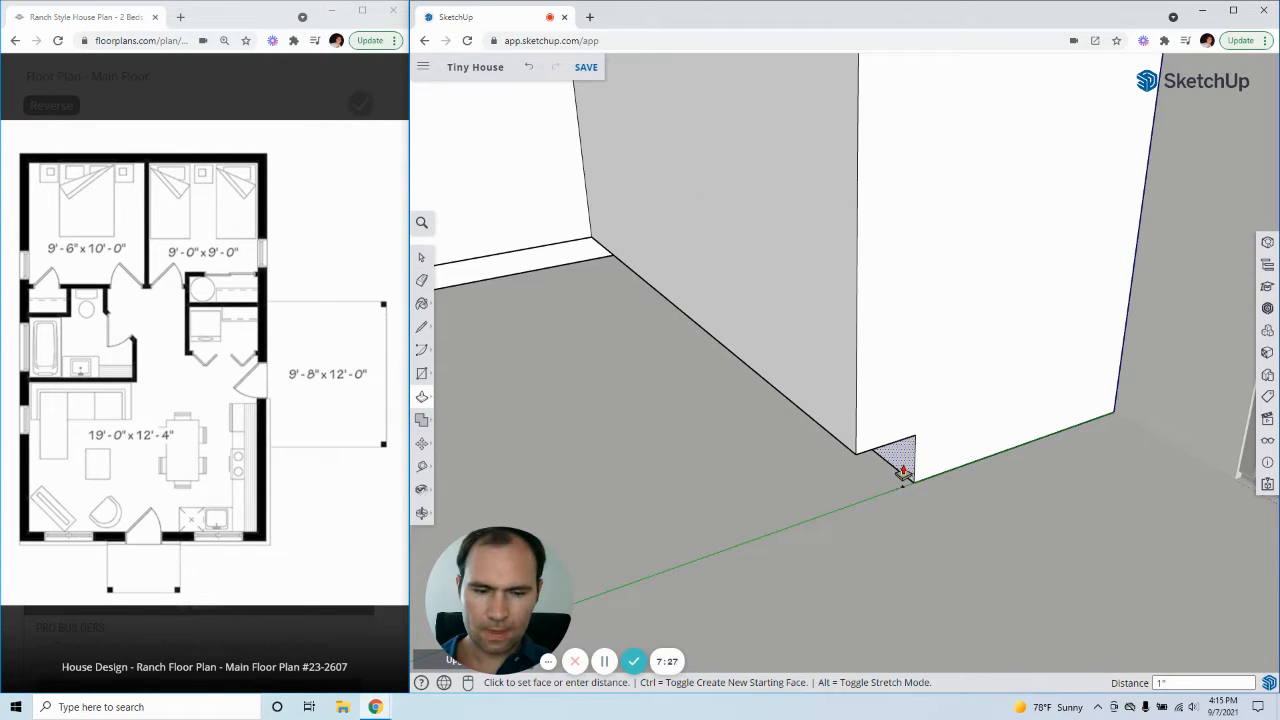
{"action": "type", "text": "2\""}
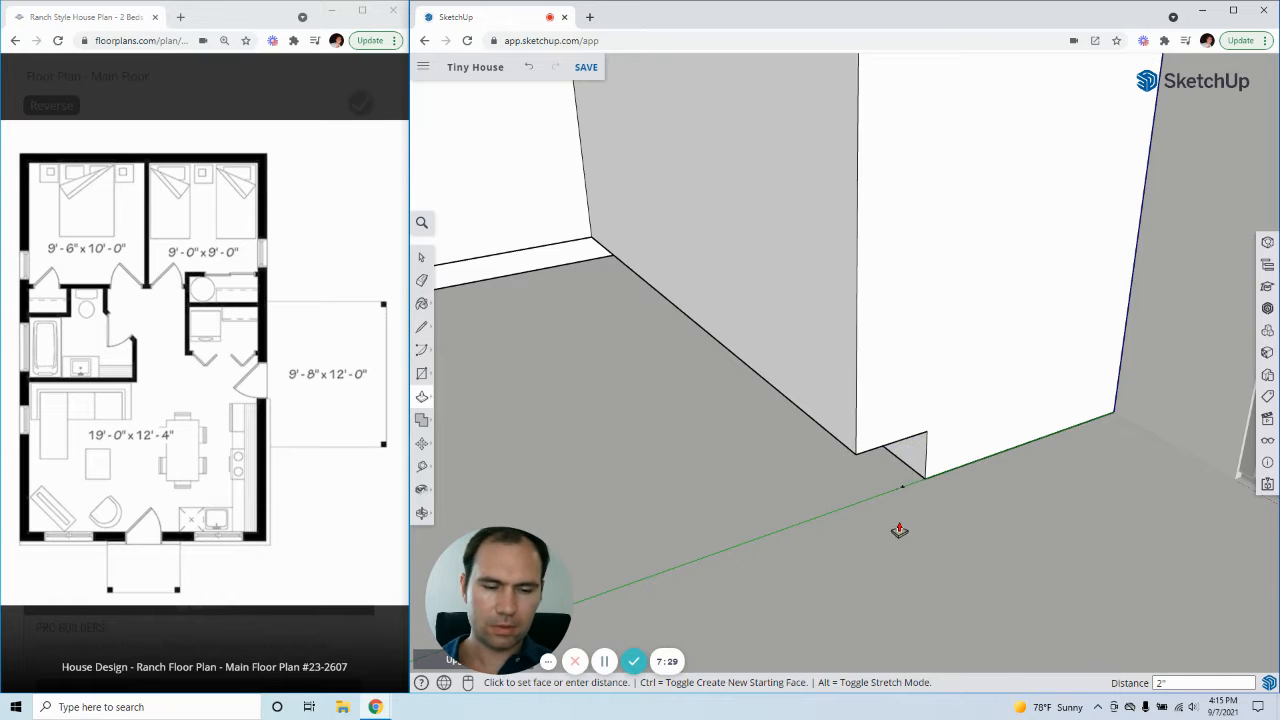
{"action": "scroll", "coordinate": [899, 530], "scroll_direction": "down", "scroll_amount": 4}
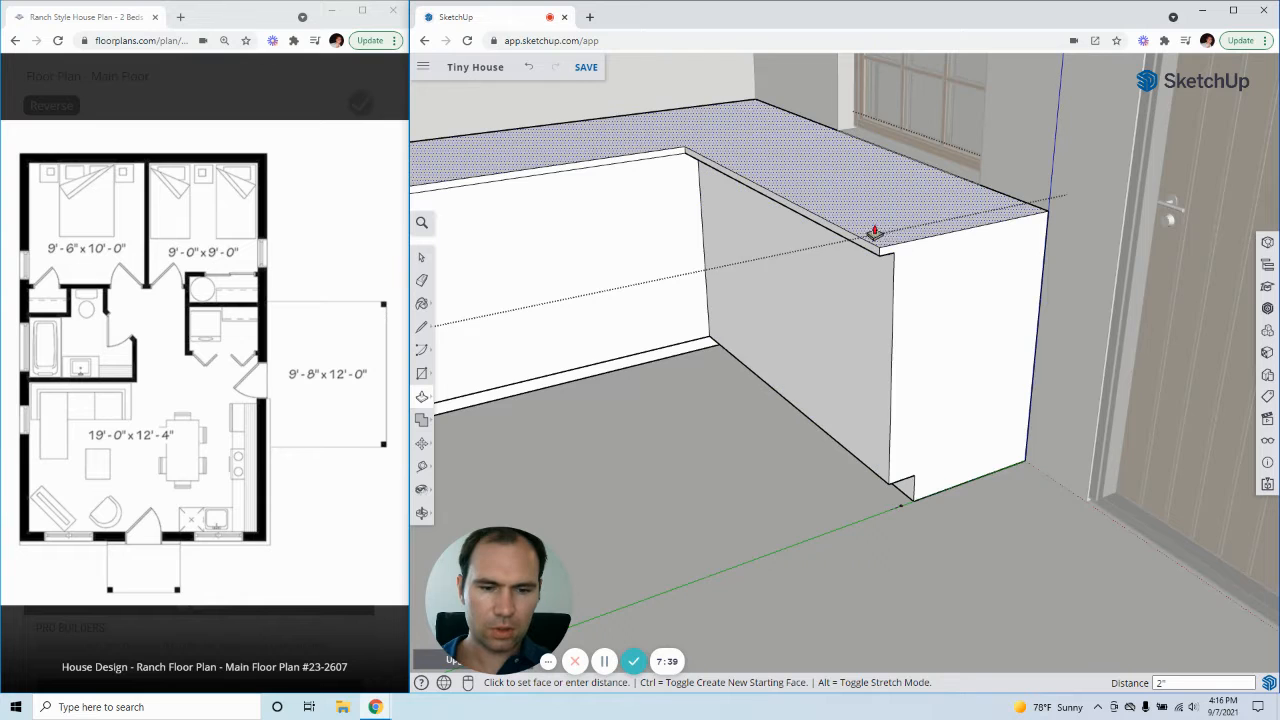
- Push the longer leg's front face below the countertop and the back face of its bottom recess inward 2" each
{"action": "middle_click_drag", "start_coordinate": [897, 322], "coordinate": [1006, 455]}
{"action": "double_click", "coordinate": [631, 442]}
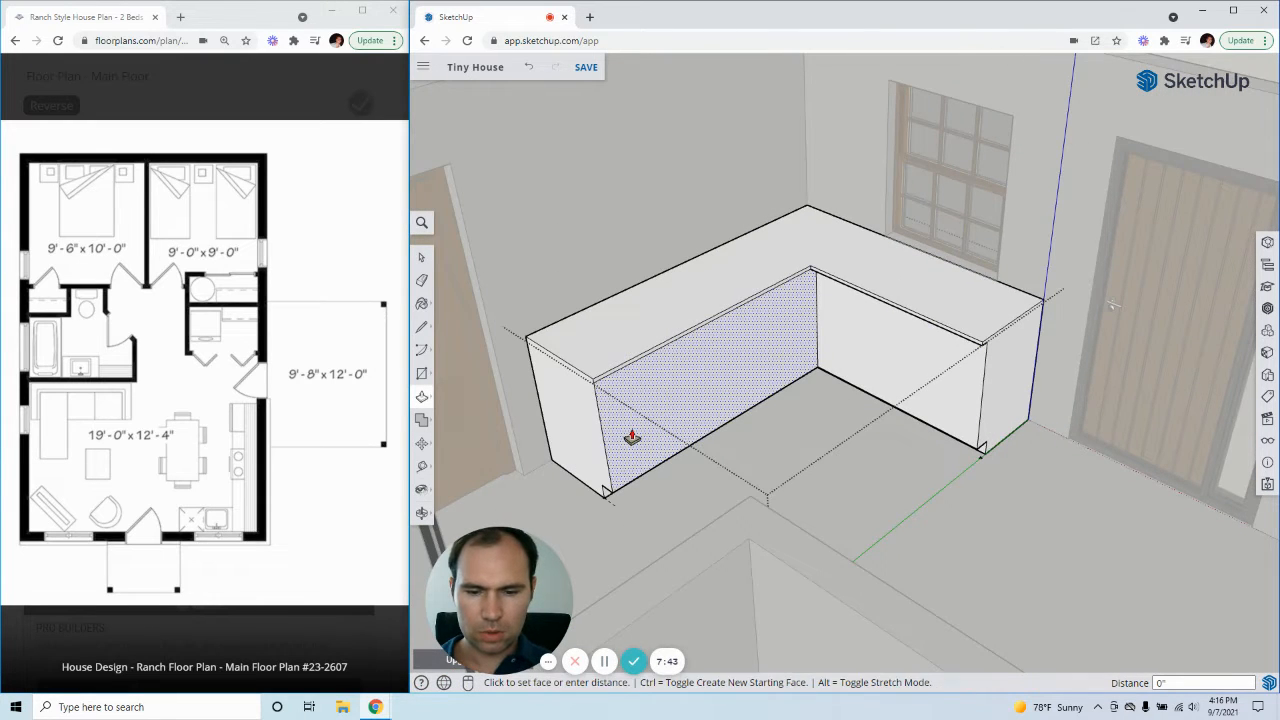
{"action": "scroll", "coordinate": [592, 499], "scroll_direction": "up", "scroll_amount": 5}
{"action": "scroll", "coordinate": [619, 490], "scroll_direction": "up", "scroll_amount": 2}
{"action": "left_click", "coordinate": [619, 490]}
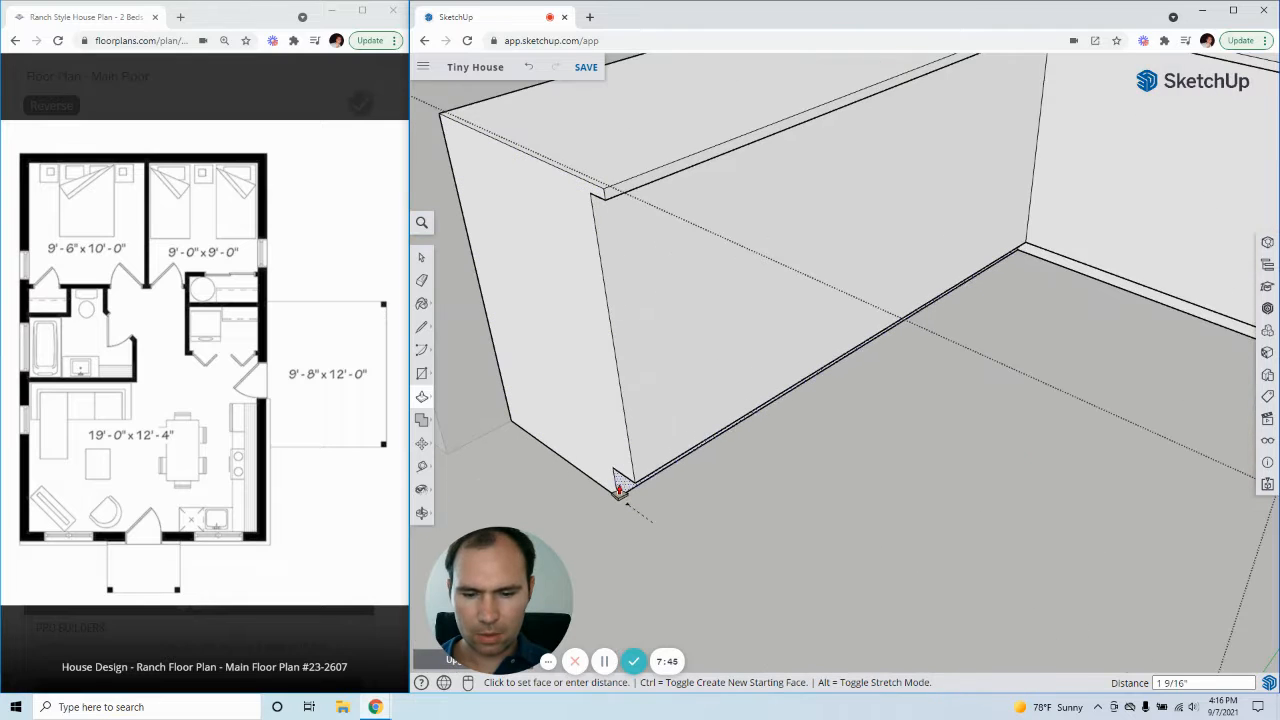
{"action": "type", "text": "2"}
{"action": "key", "text": "Return"}
{"action": "scroll", "coordinate": [620, 485], "scroll_direction": "down", "scroll_amount": 5}
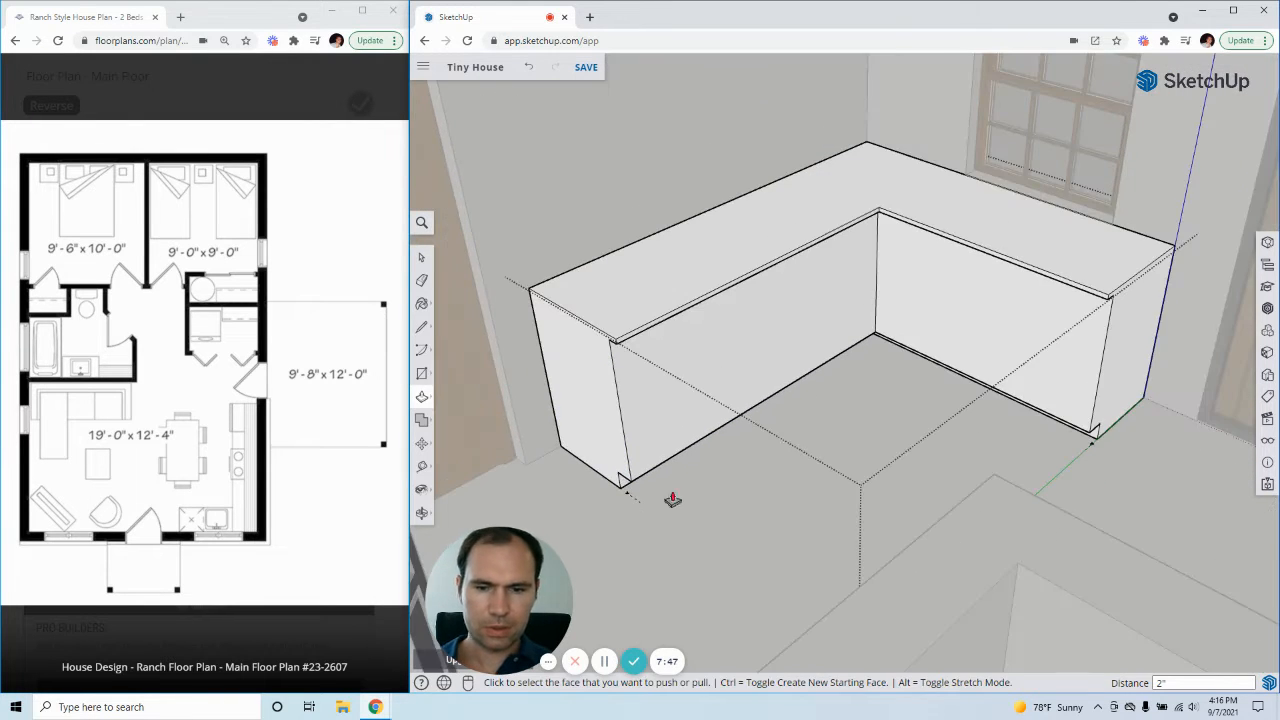
- Try to push the longer leg's whole end face inward, and undo it
{"action": "scroll", "coordinate": [585, 396], "scroll_direction": "up", "scroll_amount": 3}
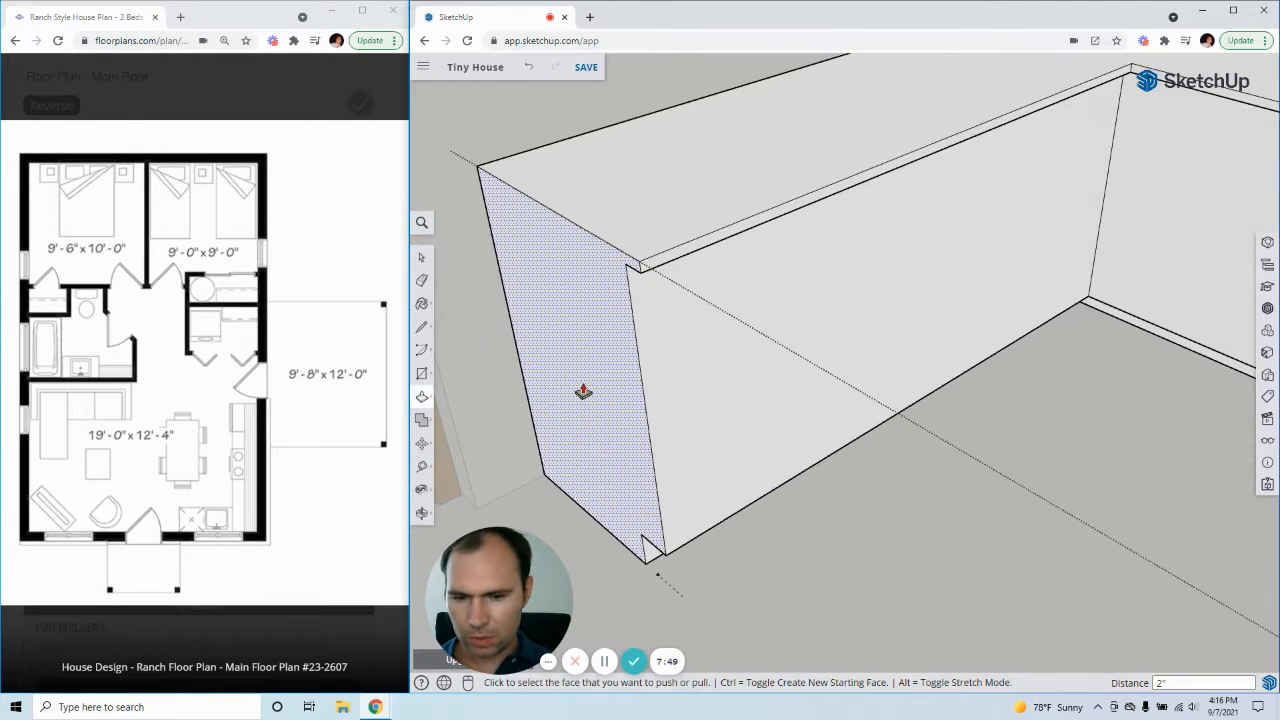
{"action": "key", "text": "l"}
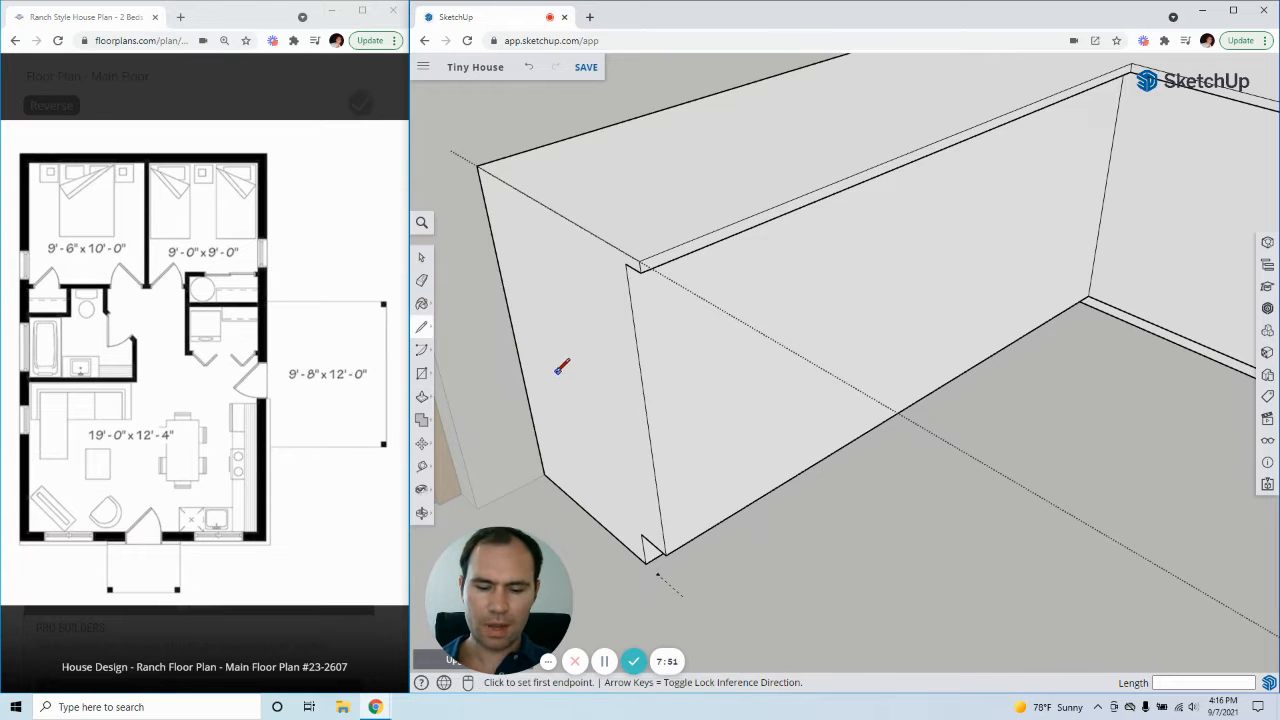
{"action": "key", "text": "p"}
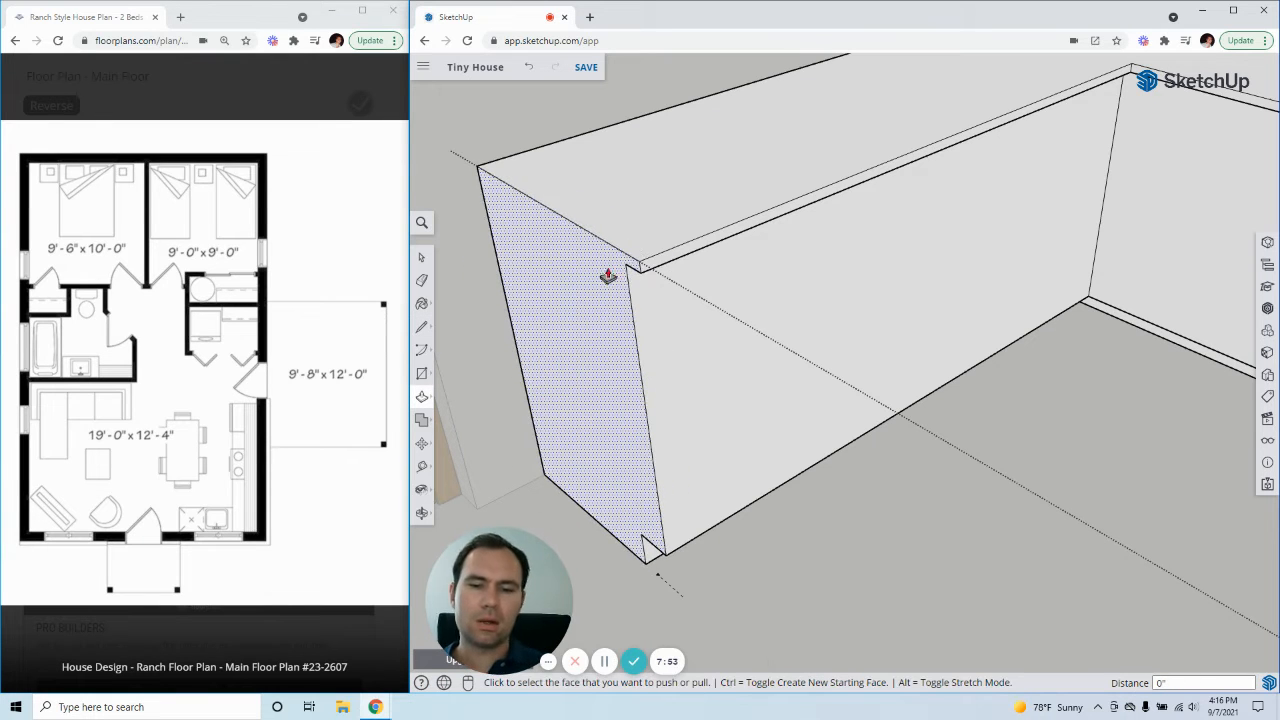
{"action": "mouse_move", "coordinate": [571, 405]}
{"action": "left_mouse_down"}
{"action": "mouse_move", "coordinate": [618, 403]}
{"action": "mouse_move", "coordinate": [831, 246]}
{"action": "mouse_move", "coordinate": [575, 427]}
{"action": "left_mouse_up"}
{"action": "key", "text": "ctrl+z"}
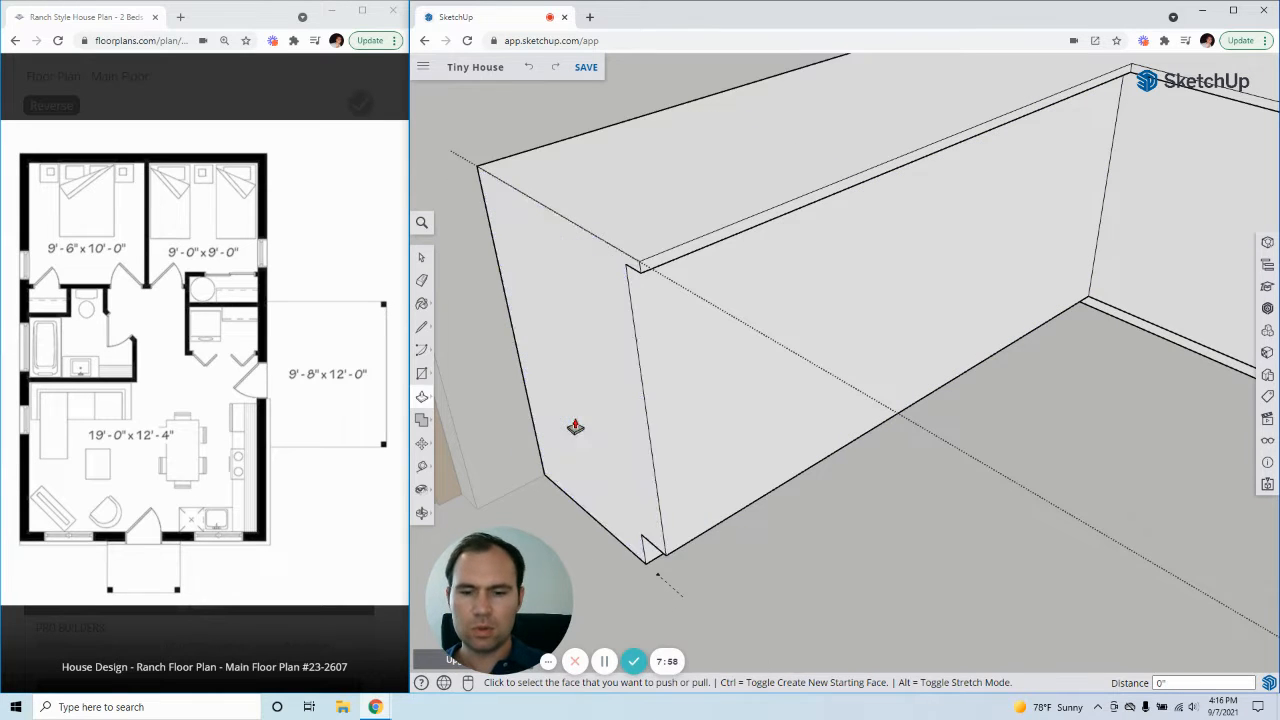
- Draw a line across the longer leg's end face along the countertop's underside, from the front notch to the back edge
{"action": "left_click", "coordinate": [421, 326]}
{"action": "left_click", "coordinate": [625, 264]}
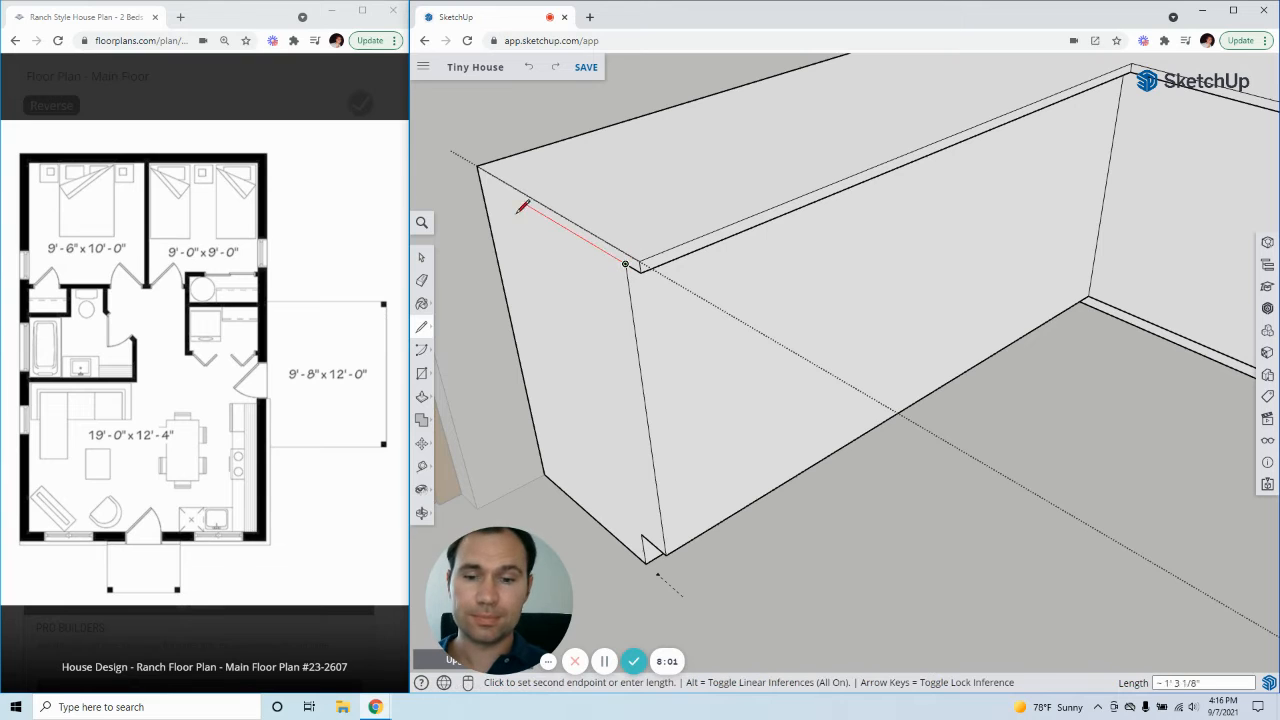
{"action": "left_click", "coordinate": [480, 174]}
- Push the longer leg's end face below the countertop line inward 2"
{"action": "left_click", "coordinate": [421, 257]}
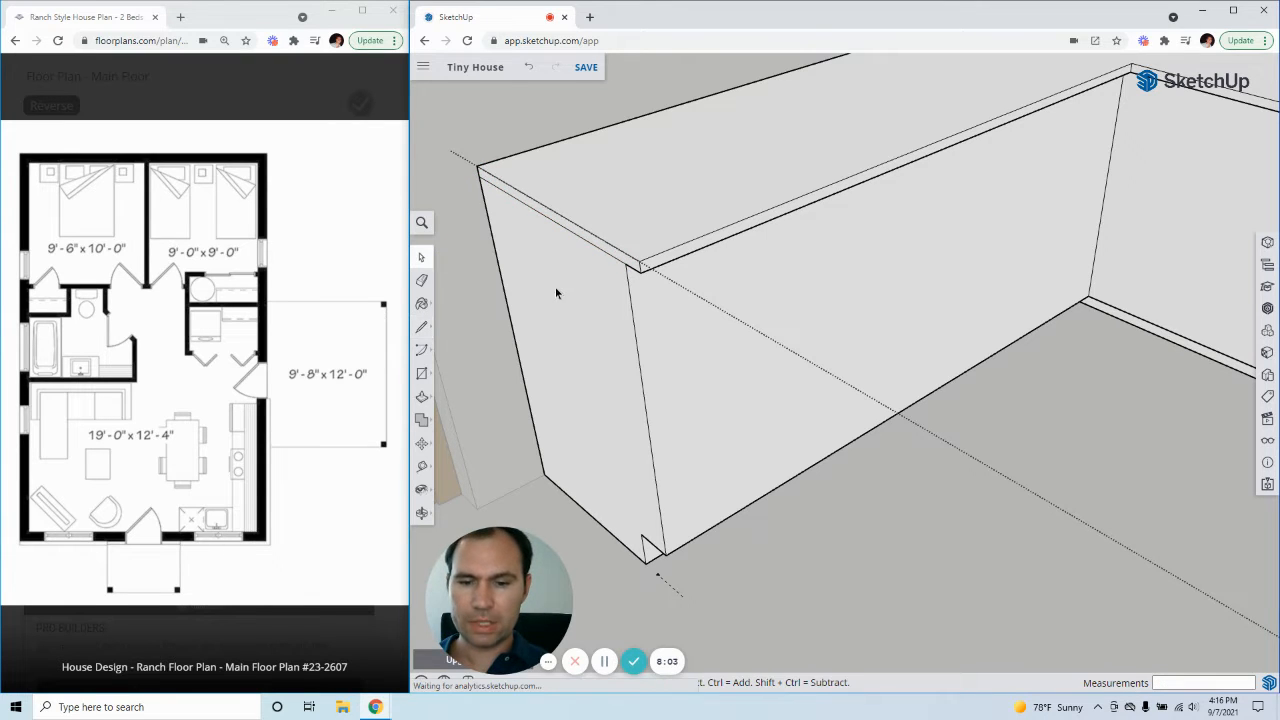
{"action": "left_click", "coordinate": [565, 284]}
{"action": "left_click", "coordinate": [585, 237]}
{"action": "left_click", "coordinate": [598, 331]}
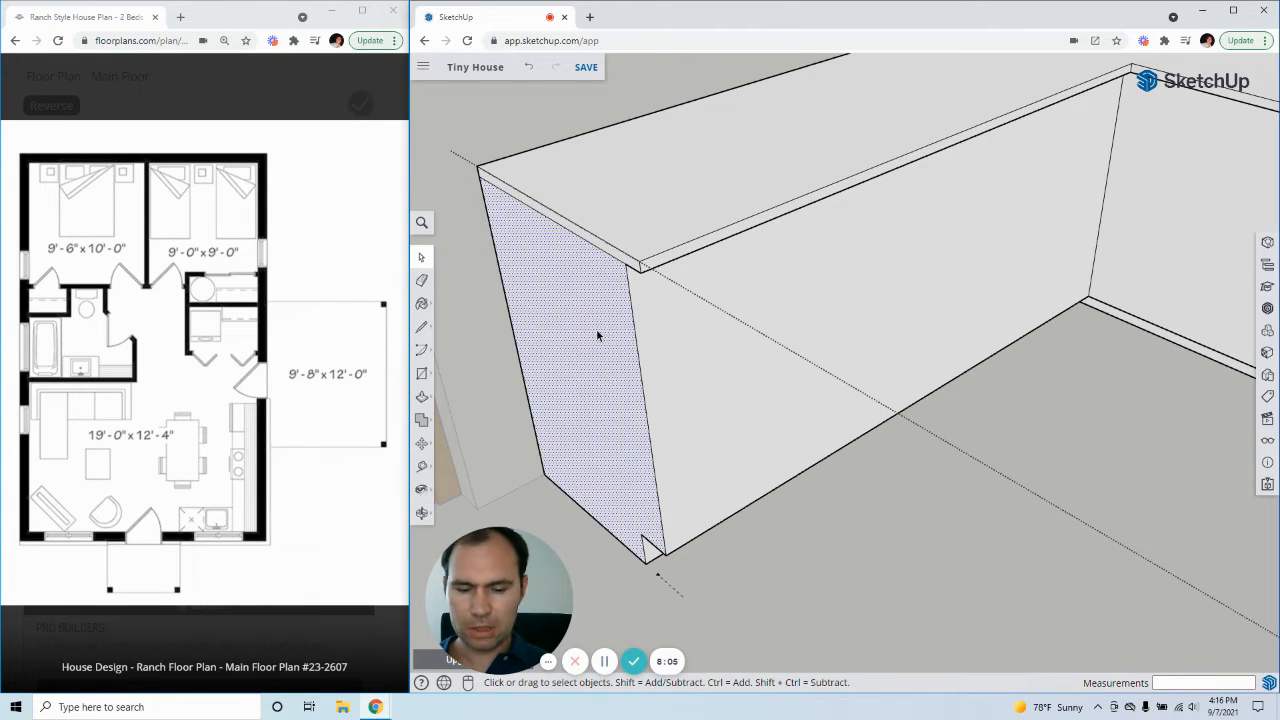
{"action": "key", "text": "p"}
{"action": "left_click", "coordinate": [603, 374]}
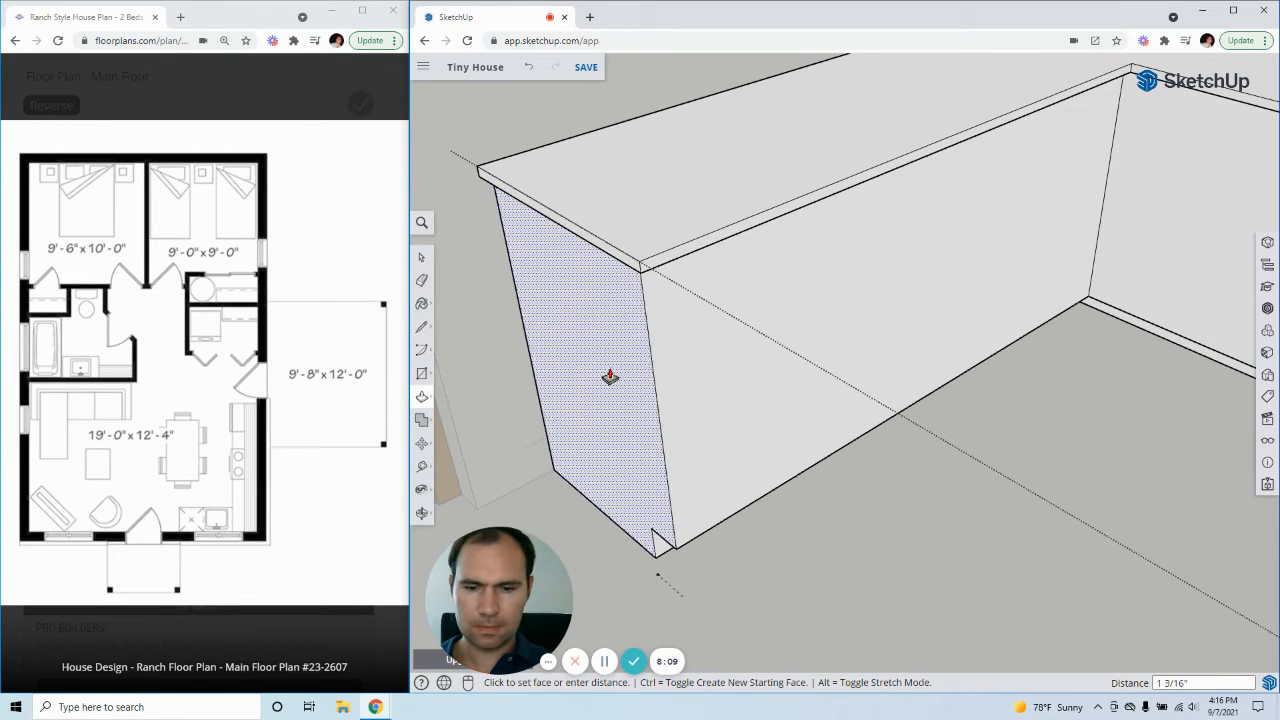
{"action": "key", "text": "Return"}
{"action": "middle_click_drag", "start_coordinate": [609, 377], "coordinate": [834, 491]}
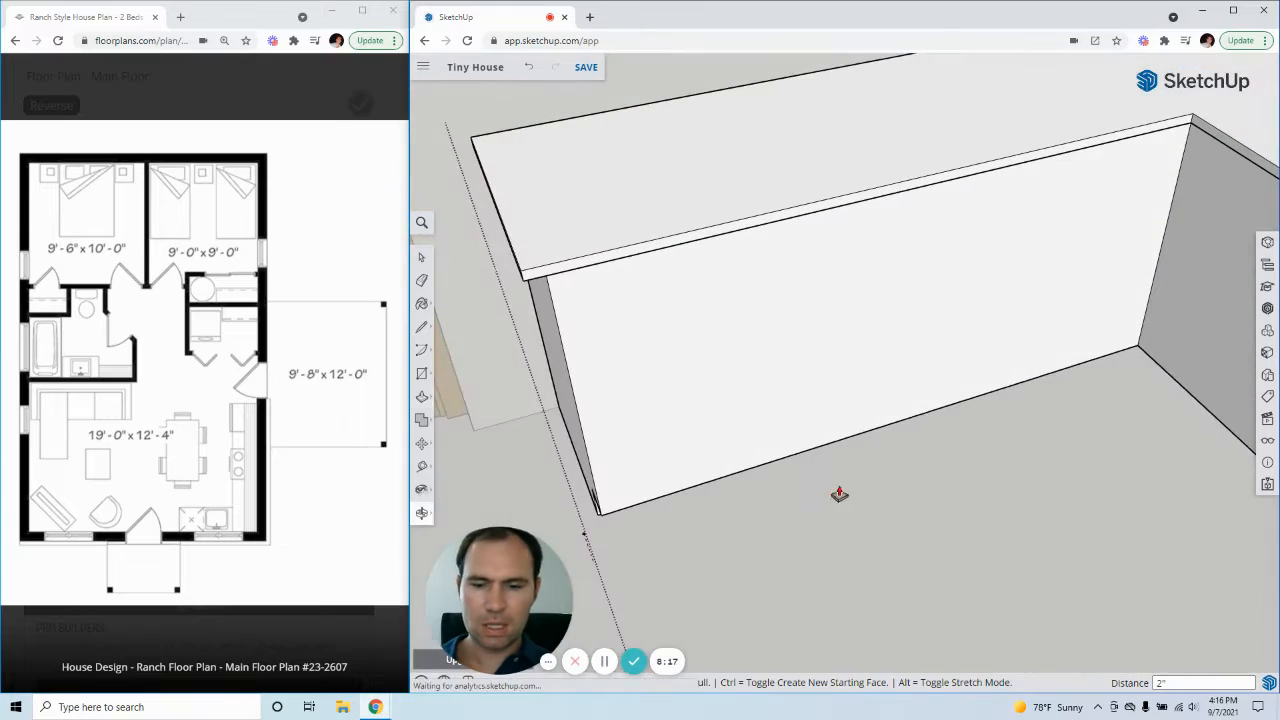
- Undo the 2" setbacks of the counter's front, recess and end faces, including the line across the longer leg's end
{"action": "scroll", "coordinate": [700, 440], "scroll_direction": "down", "scroll_amount": 3}
{"action": "middle_click_drag", "start_coordinate": [586, 420], "coordinate": [1137, 377]}
{"action": "scroll", "coordinate": [914, 383], "scroll_direction": "down", "scroll_amount": 6}
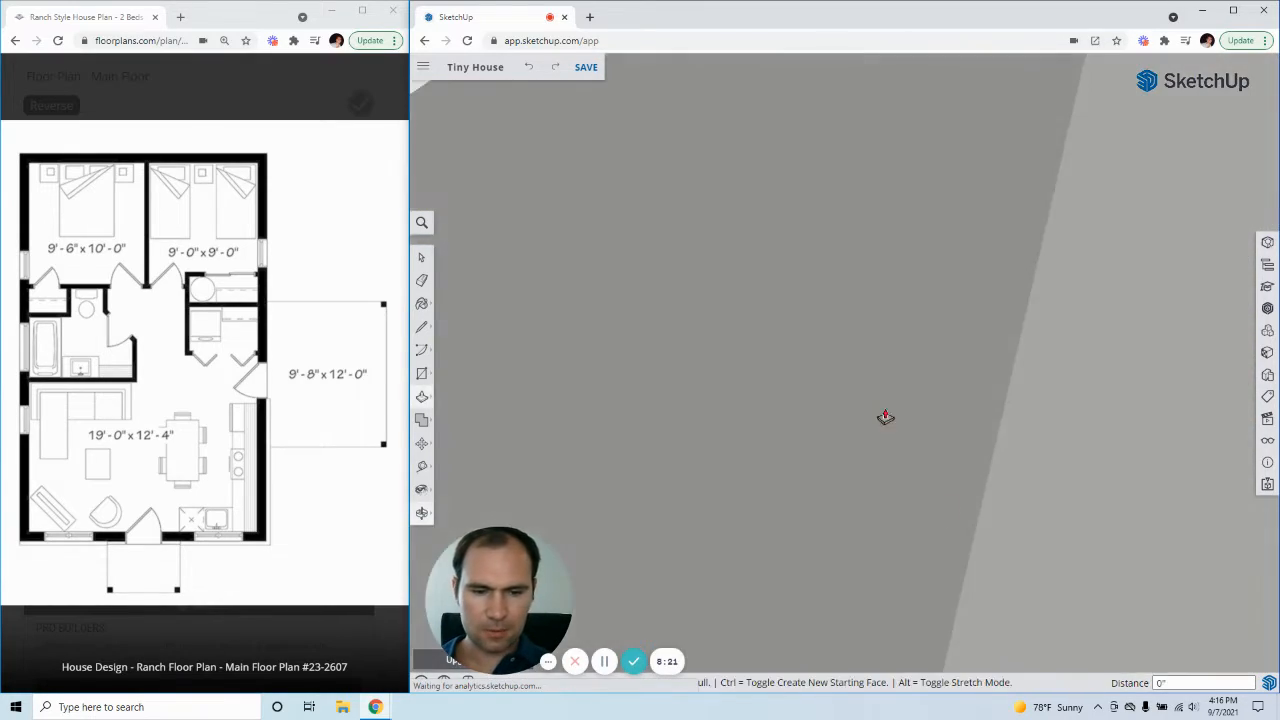
{"action": "middle_click_drag", "start_coordinate": [891, 357], "coordinate": [1017, 75]}
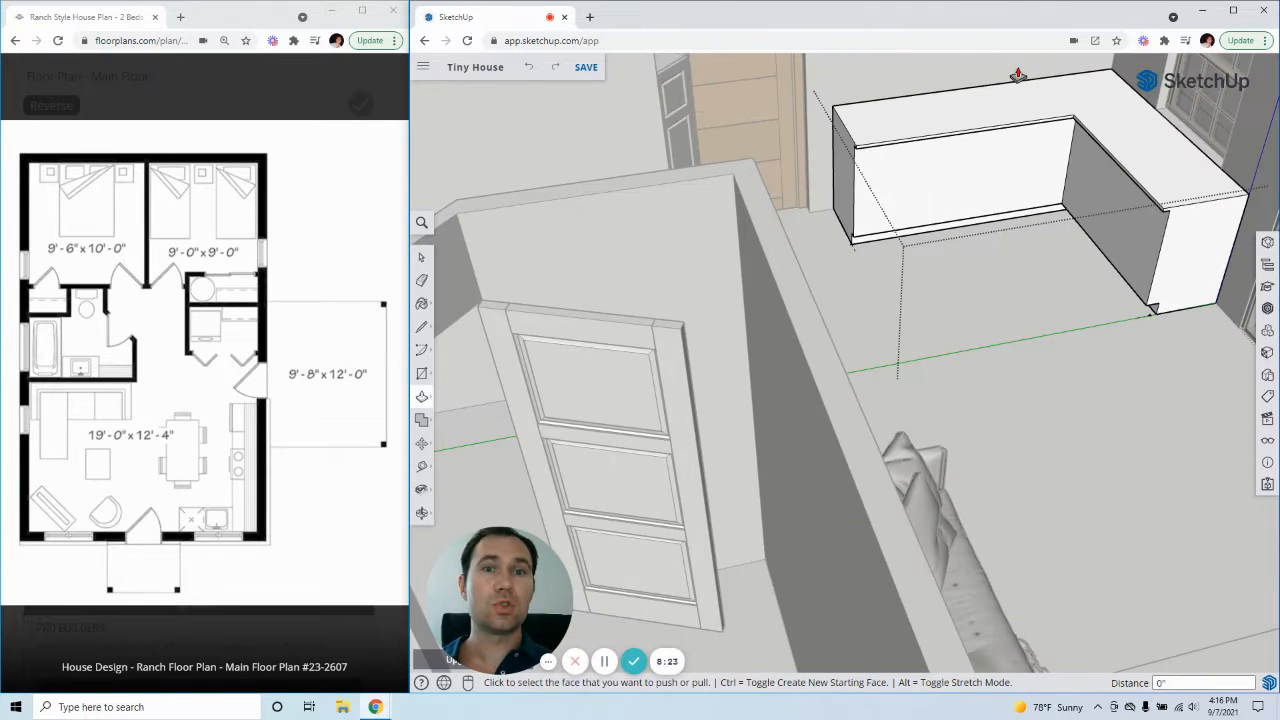
{"action": "scroll", "coordinate": [1192, 138], "scroll_direction": "up", "scroll_amount": 5}
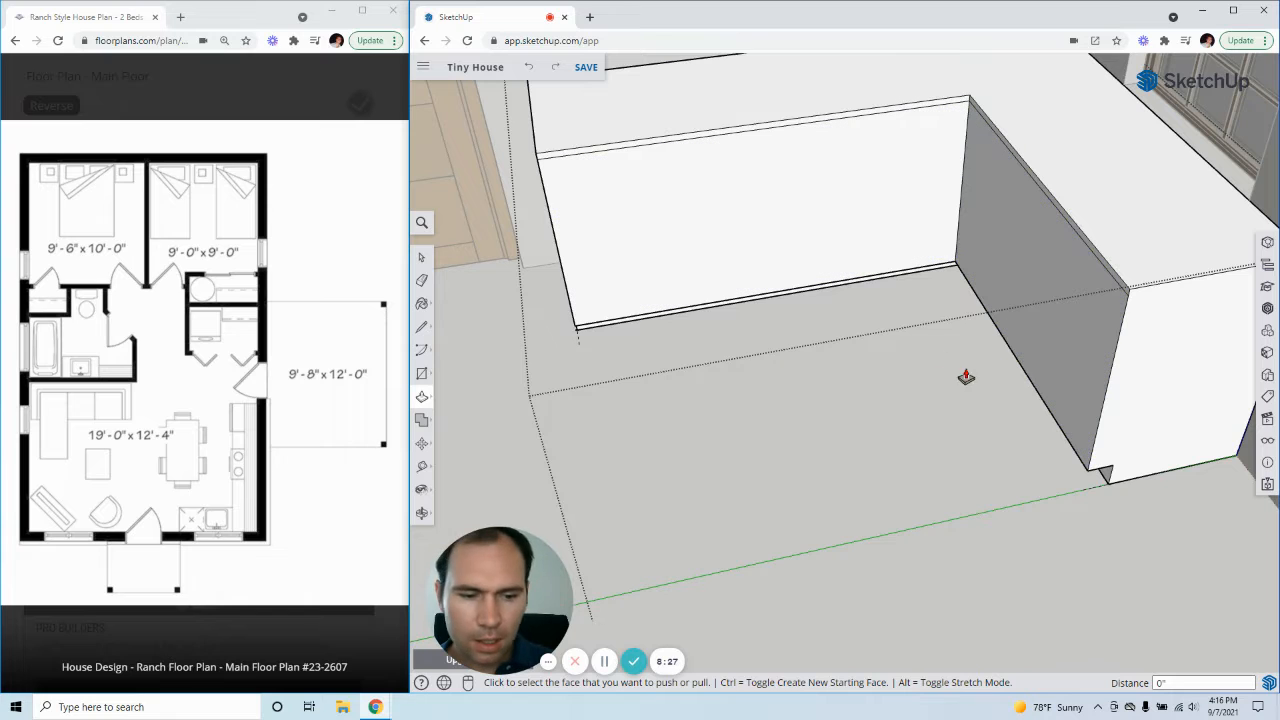
- Push the shorter leg's recess back face and its front face below the countertop inward 1" each
{"action": "middle_click_drag", "start_coordinate": [1105, 502], "coordinate": [1110, 458]}
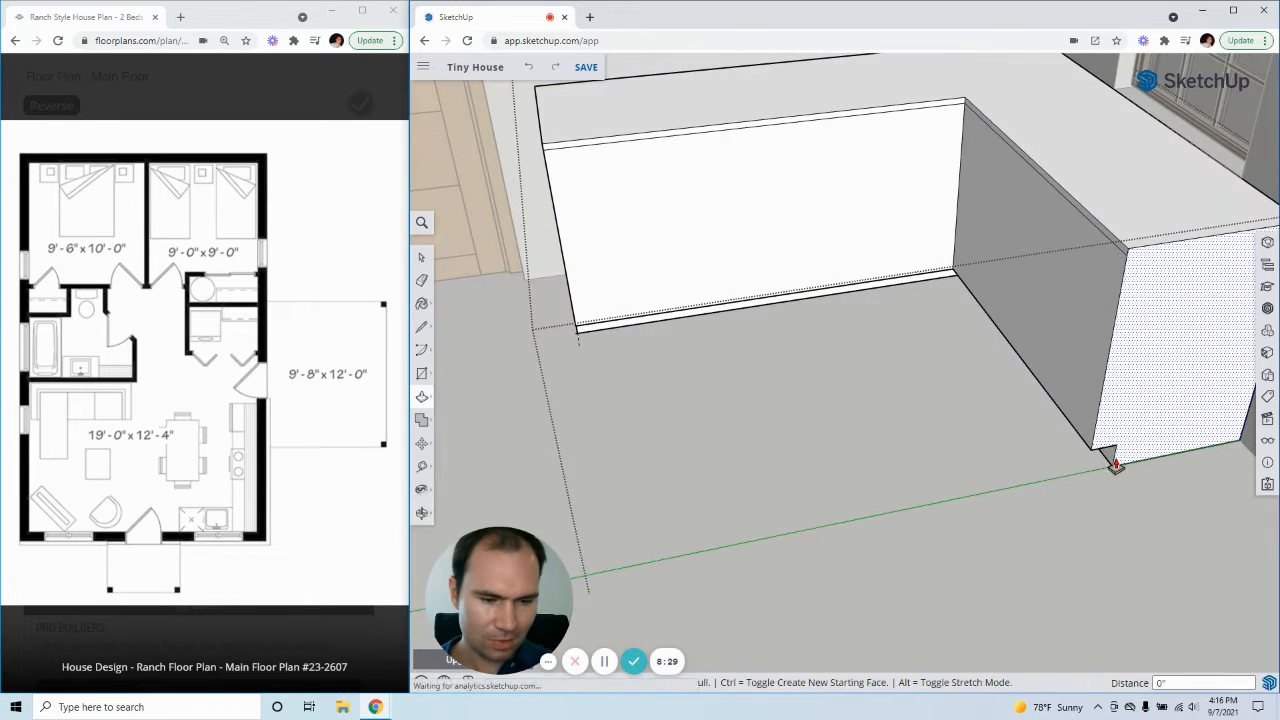
{"action": "left_click", "coordinate": [1114, 460]}
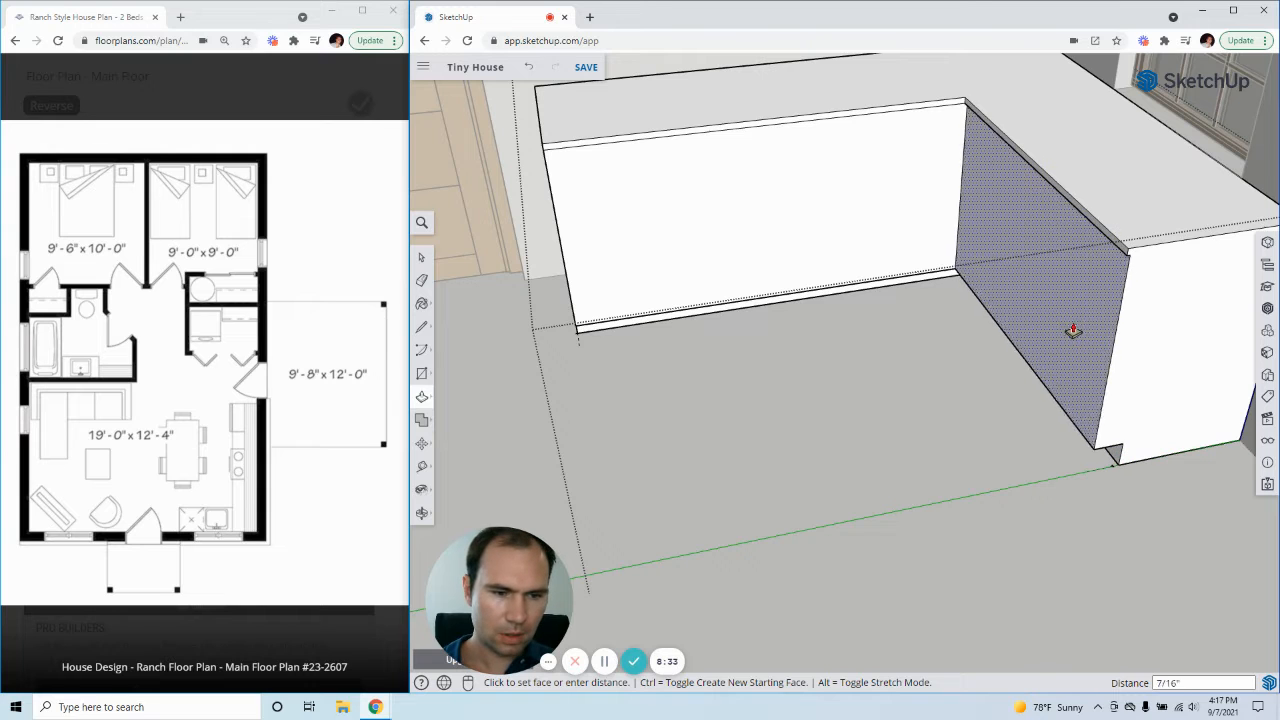
{"action": "type", "text": "1"}
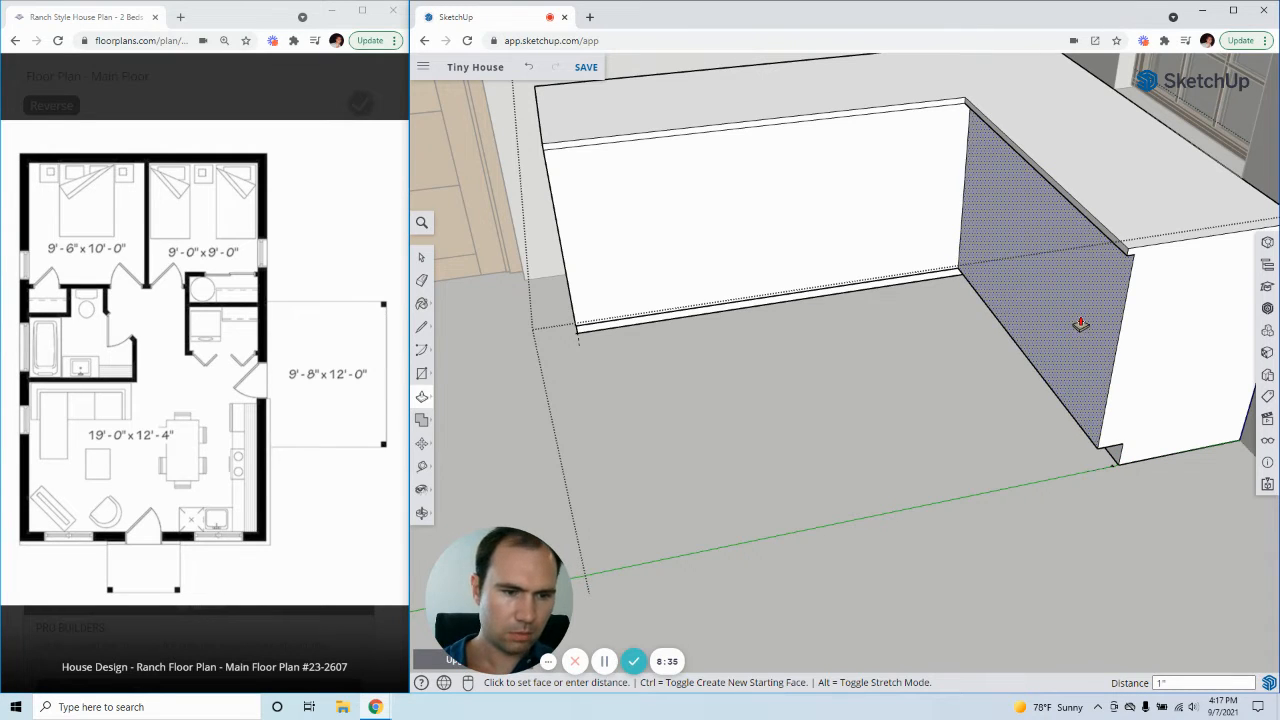
- Push the longer leg's recess back face and its front face below the countertop inward 1" each
{"action": "middle_click_drag", "start_coordinate": [669, 274], "coordinate": [764, 352]}
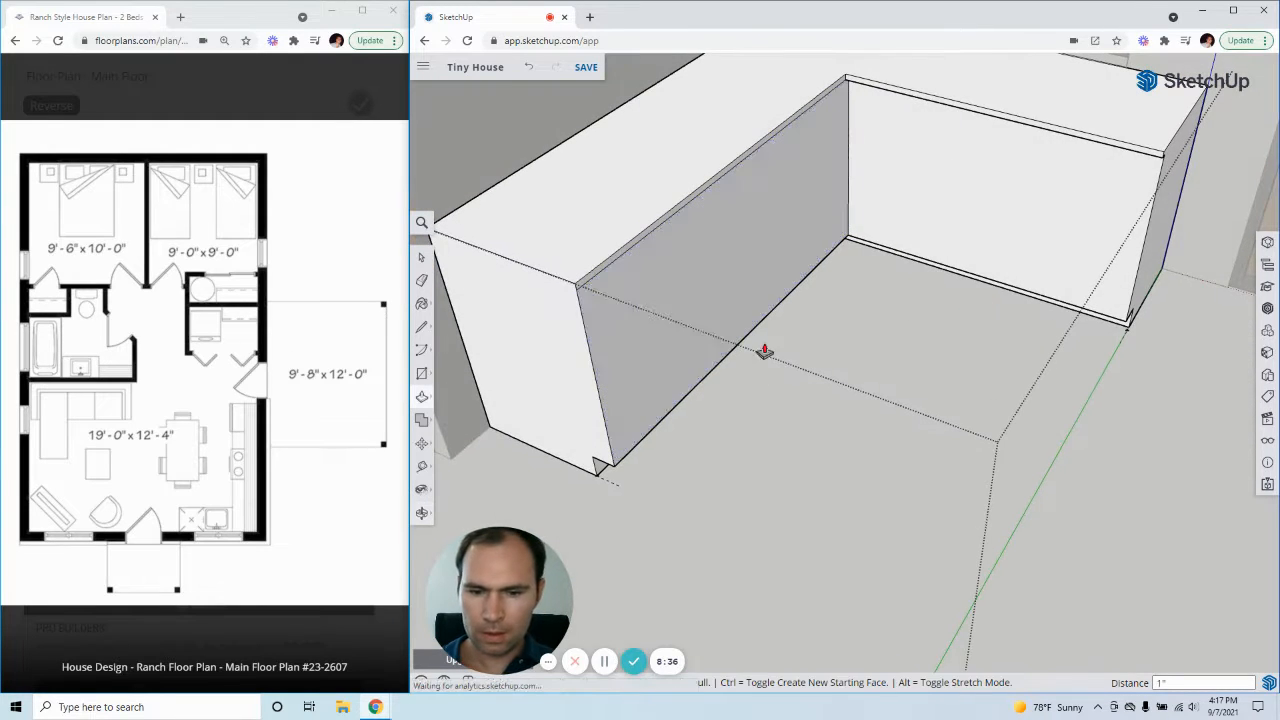
{"action": "left_click", "coordinate": [600, 476]}
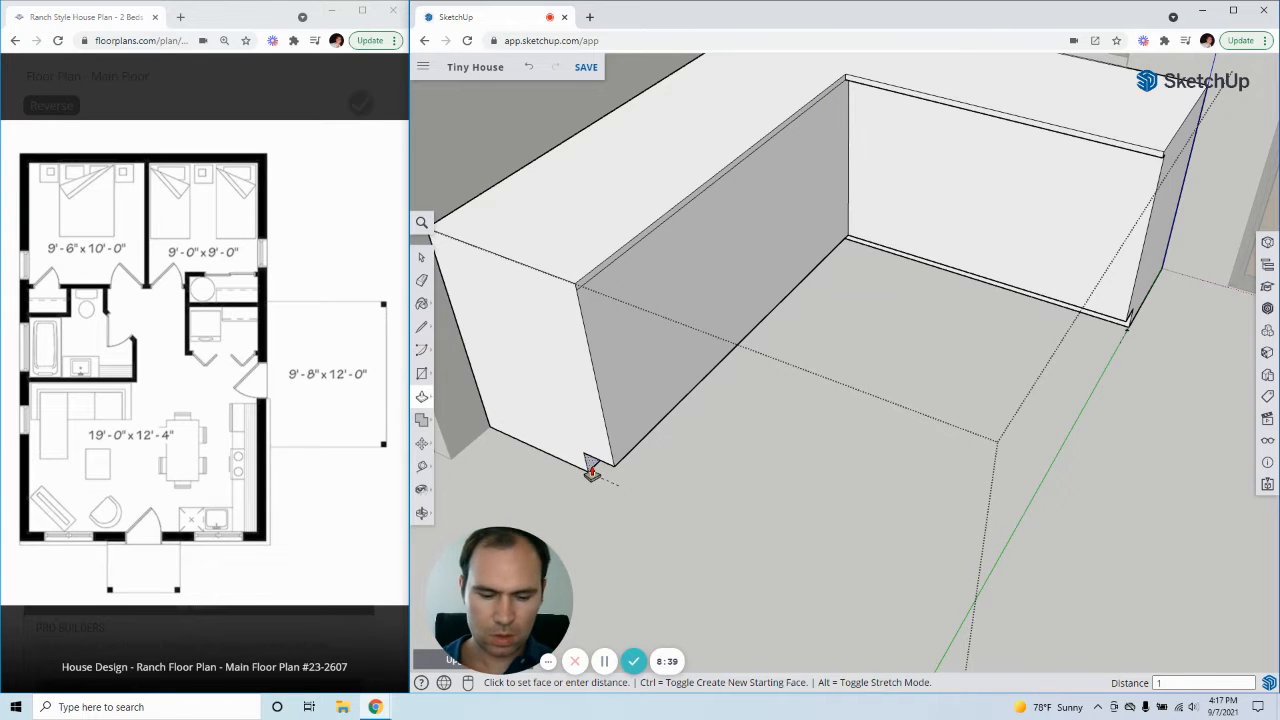
{"action": "key", "text": "Return"}
{"action": "double_click", "coordinate": [628, 394]}
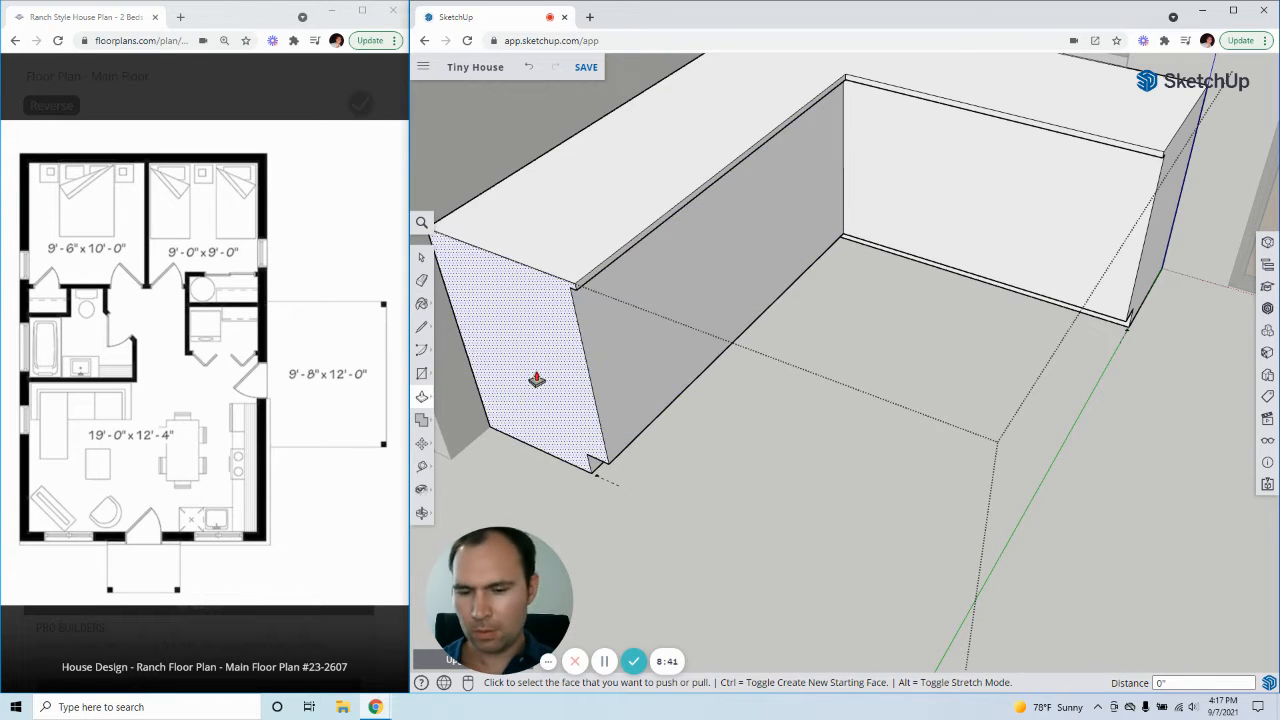
- Draw a 2' line across the longer leg's end face along the countertop's underside and push the face below it inward
{"action": "key", "text": "l"}
{"action": "left_click", "coordinate": [572, 283]}
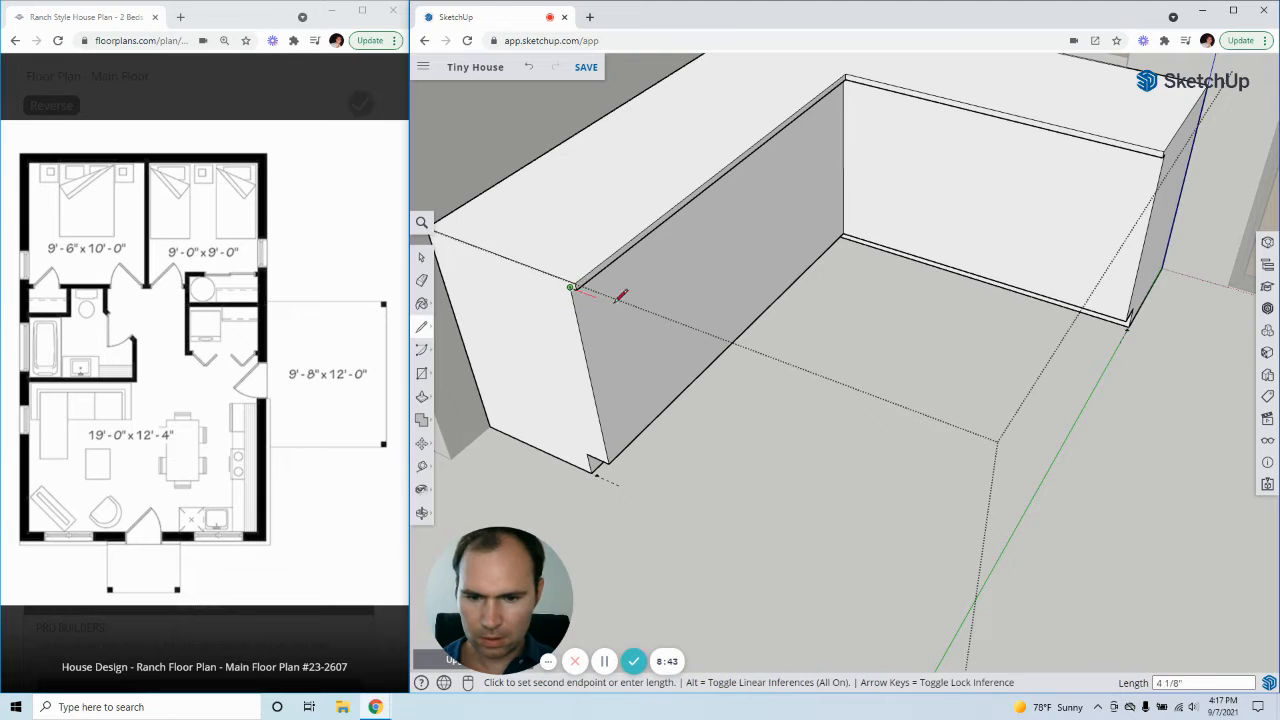
{"action": "scroll", "coordinate": [580, 285], "scroll_direction": "down", "scroll_amount": 3}
{"action": "scroll", "coordinate": [505, 252], "scroll_direction": "up", "scroll_amount": 4}
{"action": "left_click", "coordinate": [485, 246]}
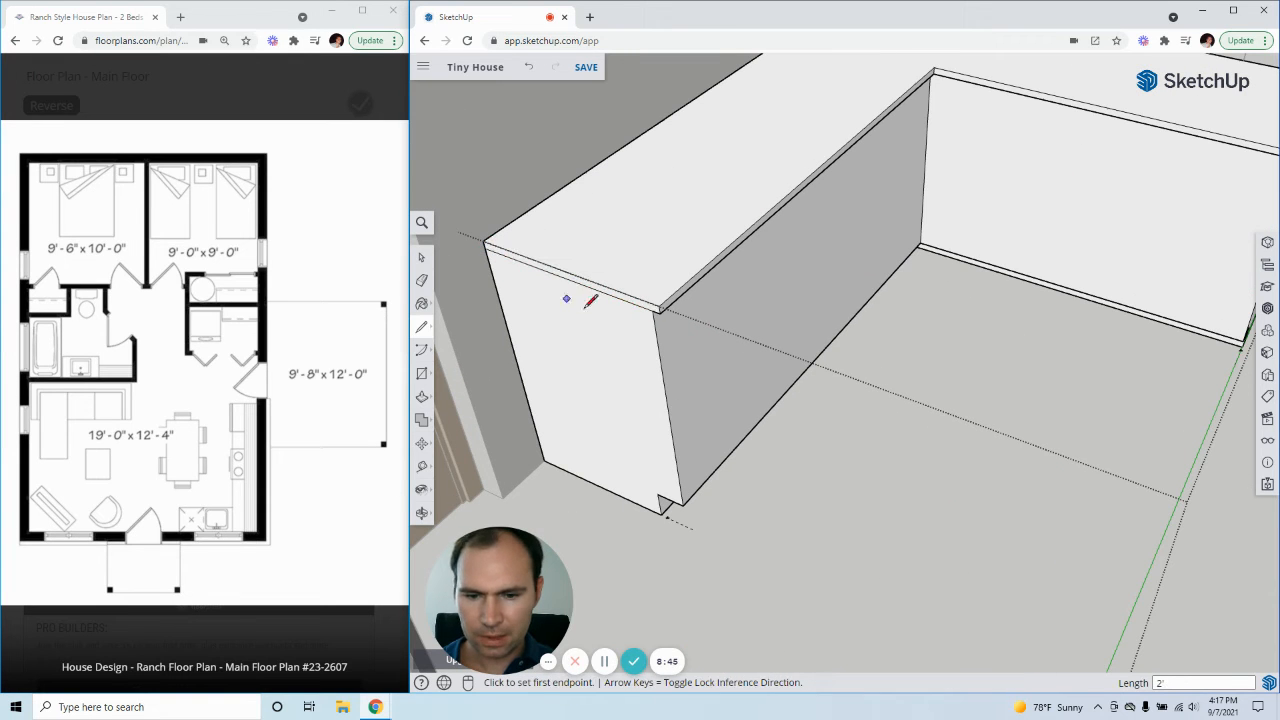
{"action": "key", "text": "p"}
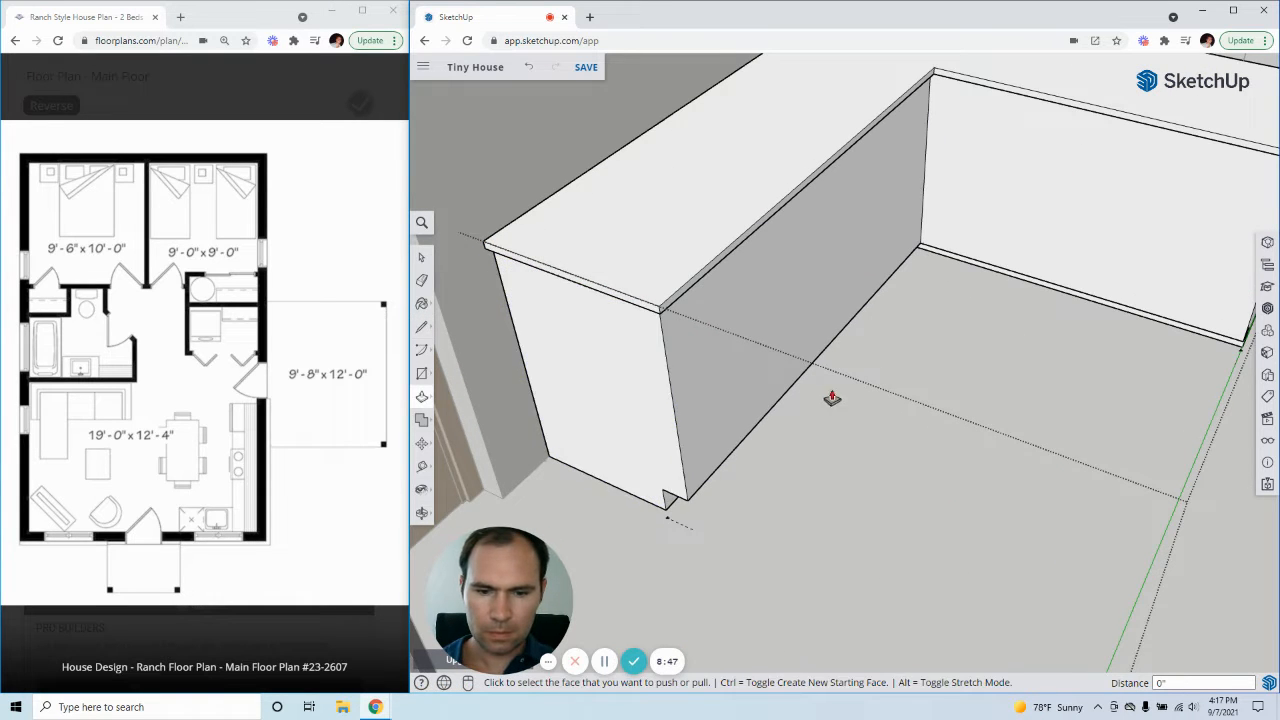
- Draw a line across the shorter leg's end face along the countertop's underside and push the face below it inward
{"action": "middle_click_drag", "start_coordinate": [832, 398], "coordinate": [689, 363]}
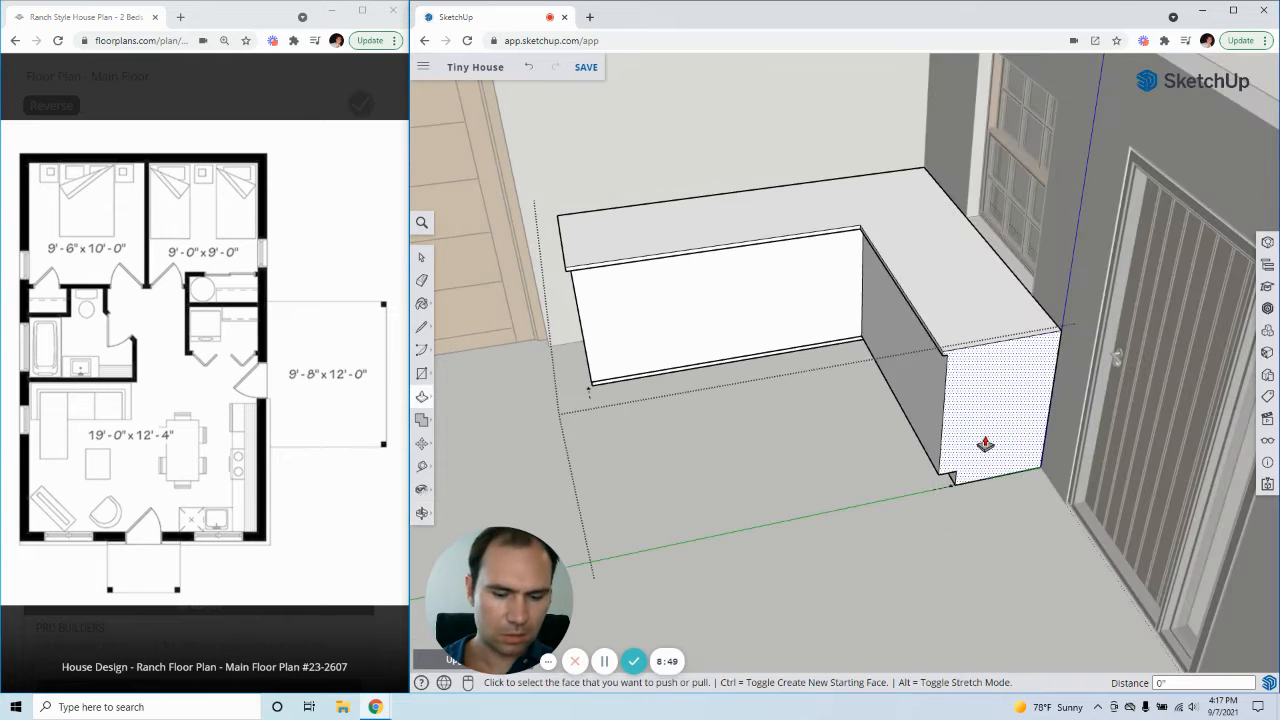
{"action": "key", "text": "l"}
{"action": "scroll", "coordinate": [879, 366], "scroll_direction": "up", "scroll_amount": 3}
{"action": "left_click", "coordinate": [850, 357]}
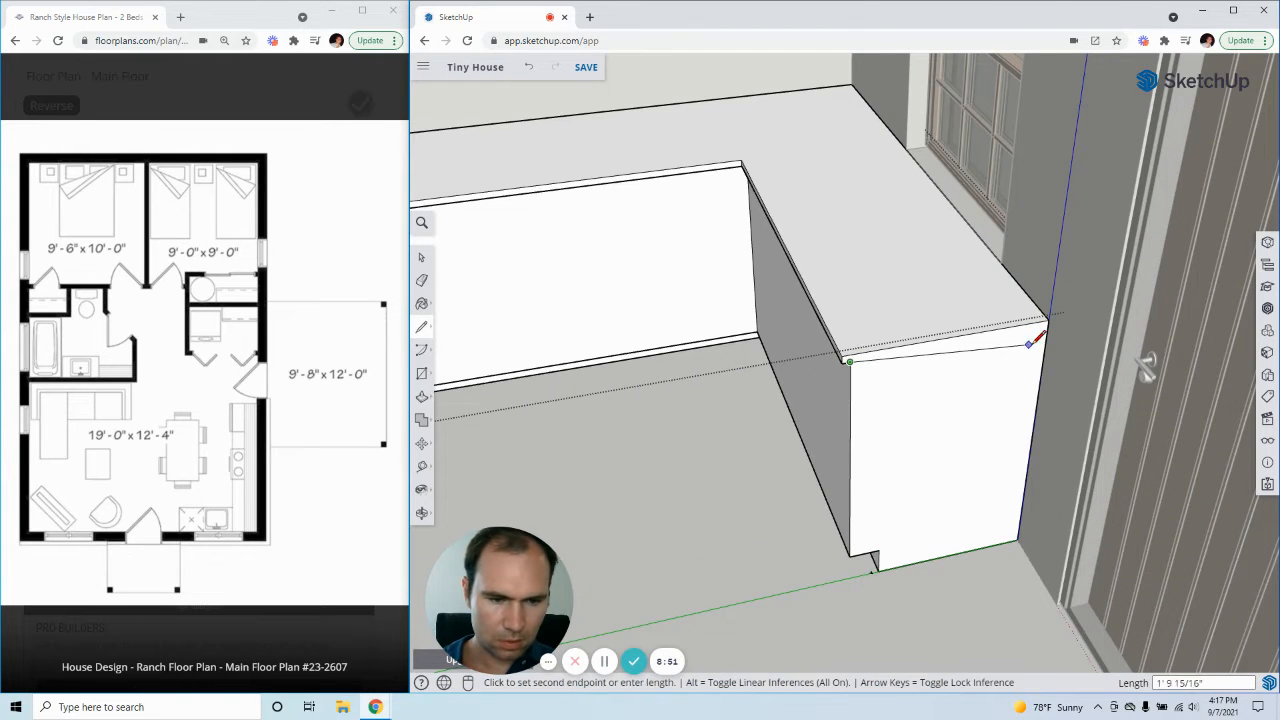
{"action": "left_click", "coordinate": [1048, 322]}
{"action": "key", "text": "p"}
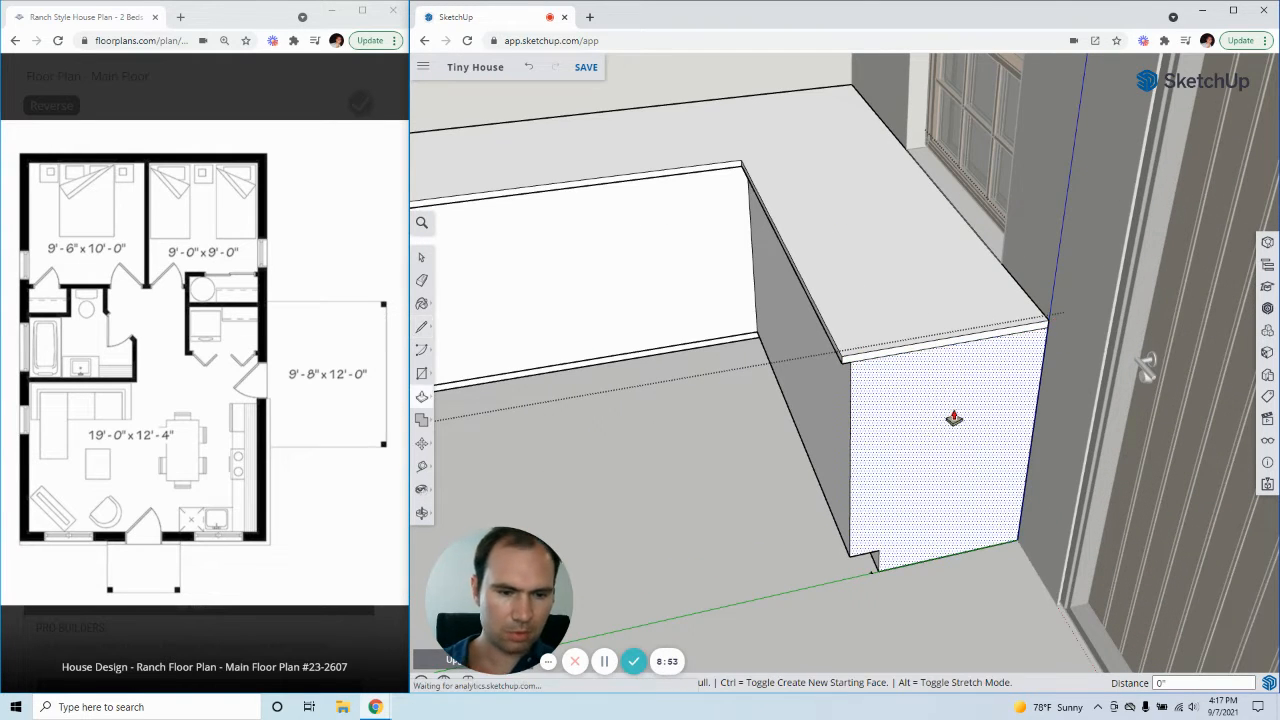
{"action": "middle_click_drag", "start_coordinate": [962, 430], "coordinate": [1166, 386]}
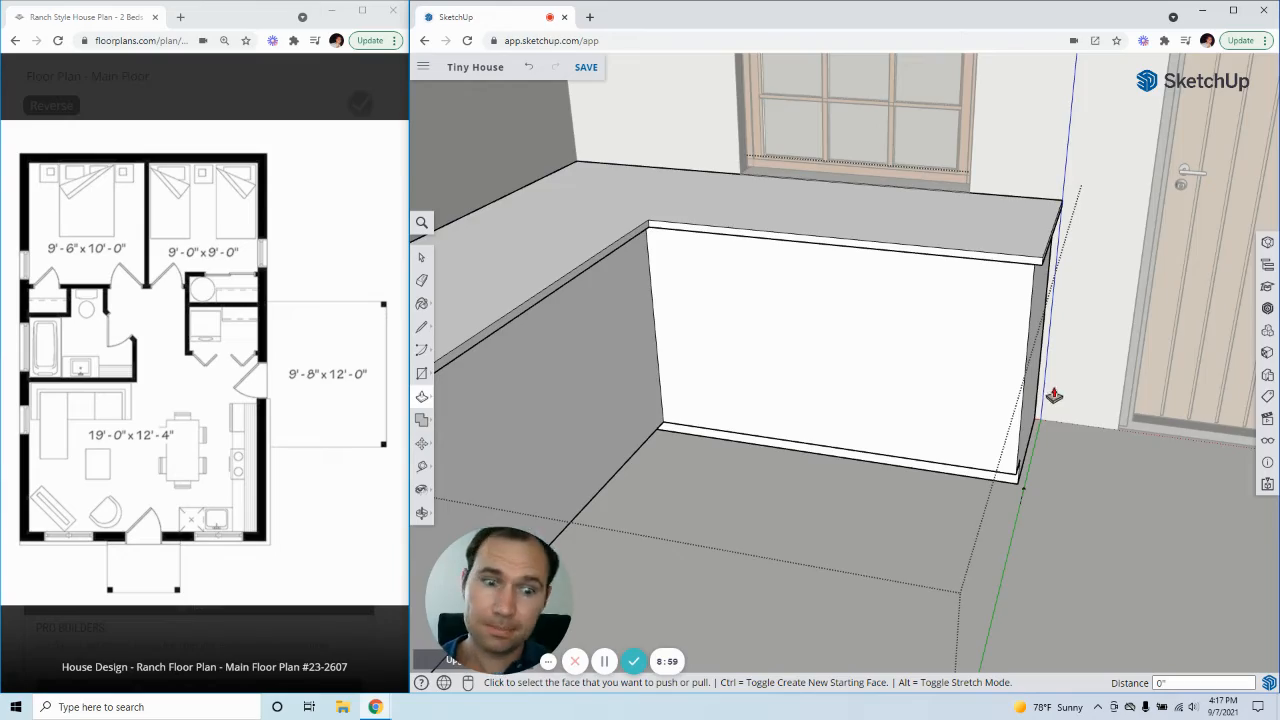
{"action": "middle_click_drag", "start_coordinate": [1054, 396], "coordinate": [797, 434]}
{"action": "key", "text": "space"}
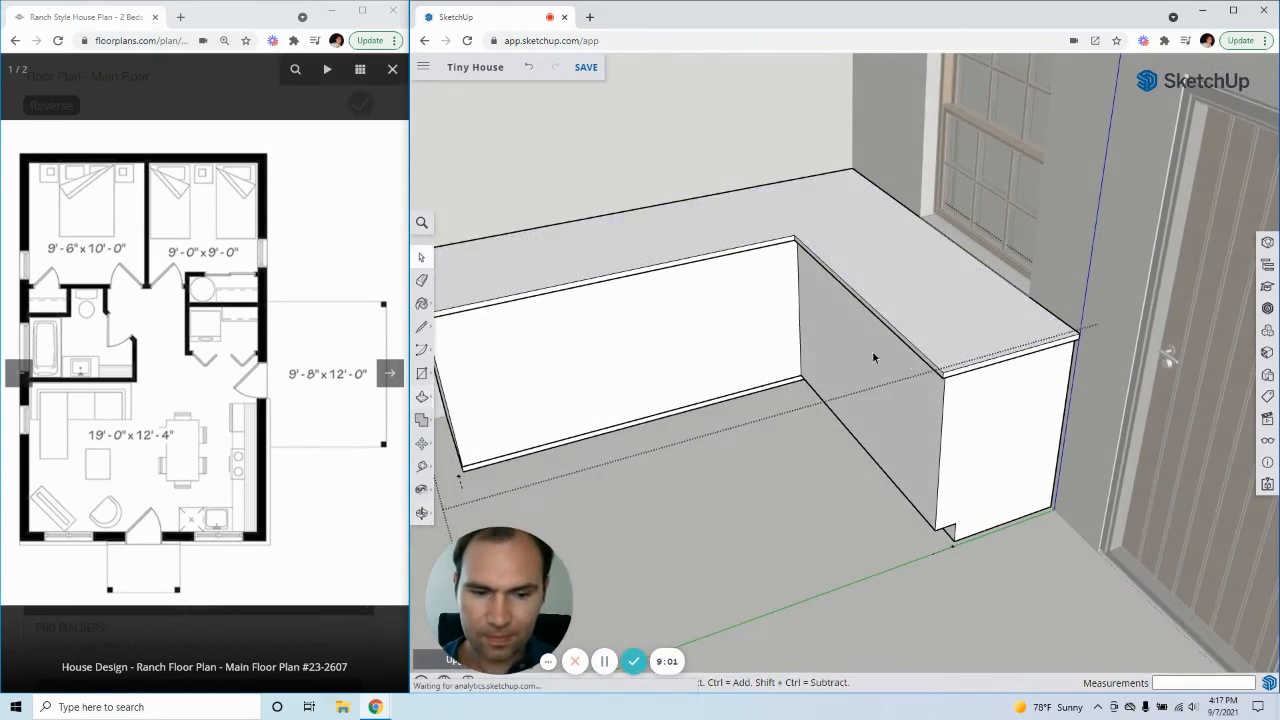
{"action": "mouse_move", "coordinate": [872, 350]}
{"action": "middle_mouse_down"}
{"action": "mouse_move", "coordinate": [932, 416]}
{"action": "mouse_move", "coordinate": [766, 411]}
{"action": "mouse_move", "coordinate": [974, 349]}
{"action": "mouse_move", "coordinate": [1062, 338]}
{"action": "mouse_move", "coordinate": [891, 334]}
{"action": "middle_mouse_up"}
{"action": "scroll", "coordinate": [623, 423], "scroll_direction": "up", "scroll_amount": 5}
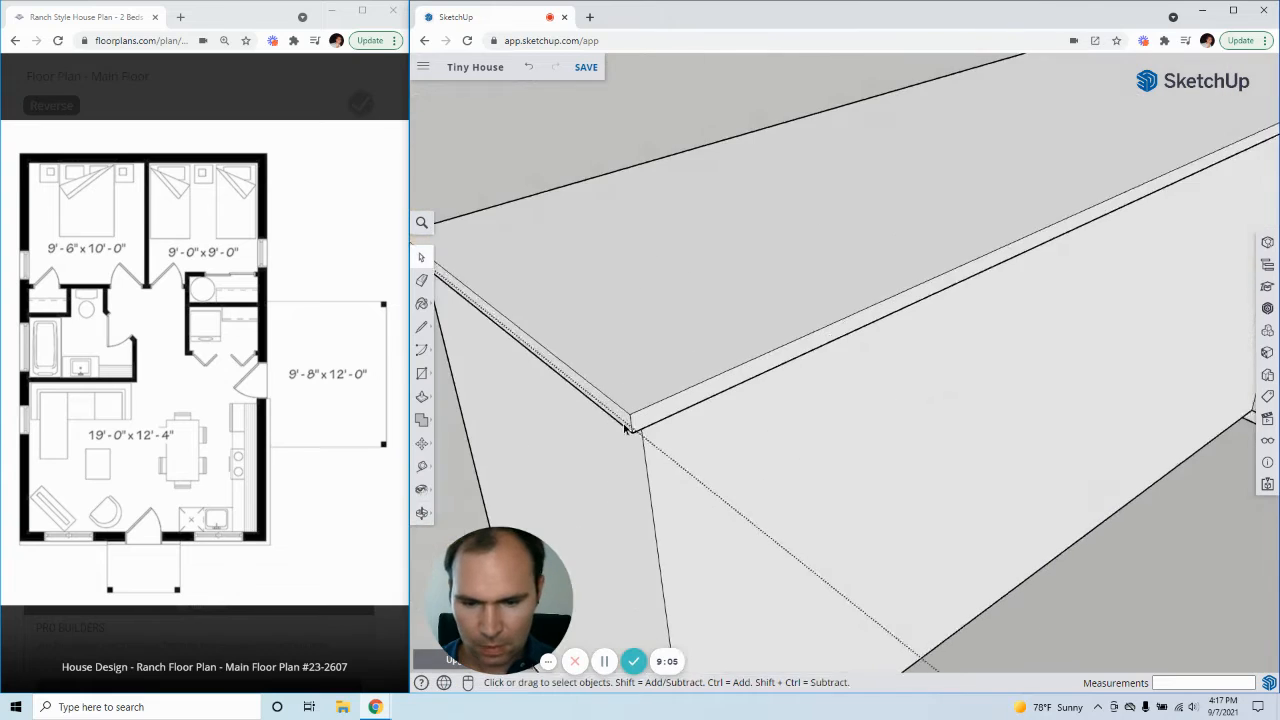
- Draw a vertical line up the countertop's thickness on the longer leg's end, in line with the front face below
{"action": "middle_click_drag", "start_coordinate": [623, 423], "coordinate": [877, 277]}
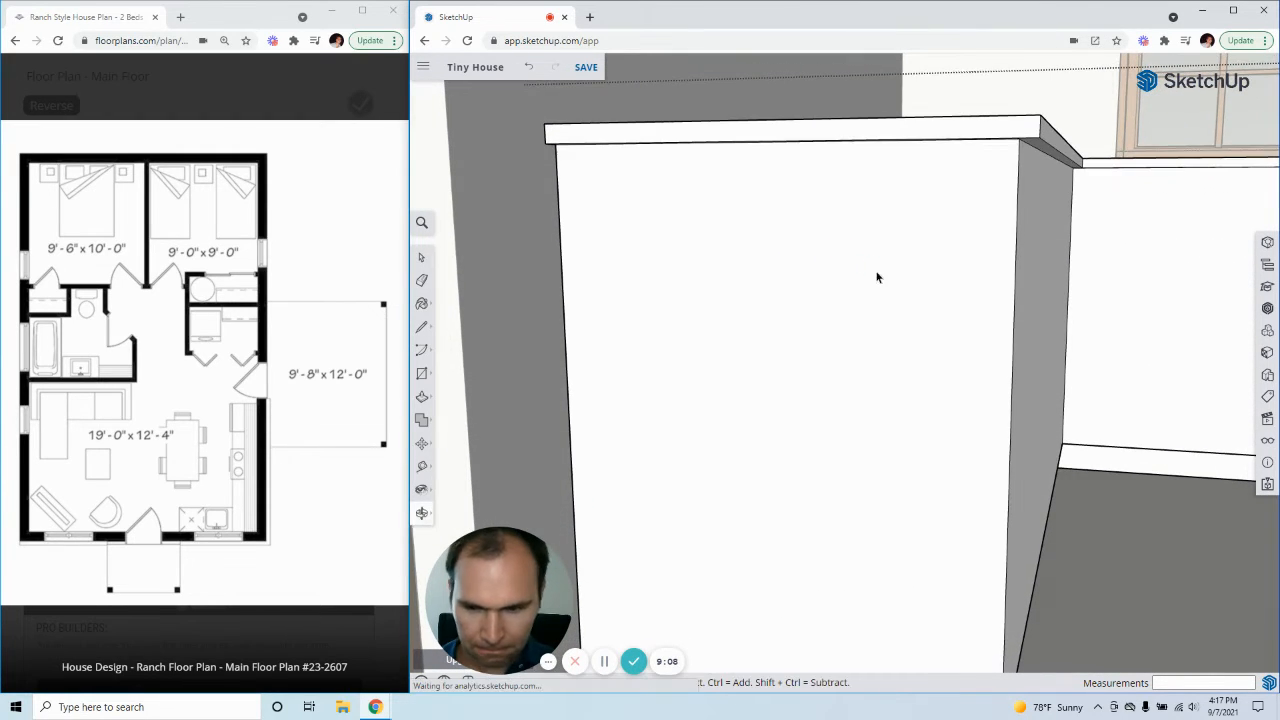
{"action": "left_click", "coordinate": [430, 356]}
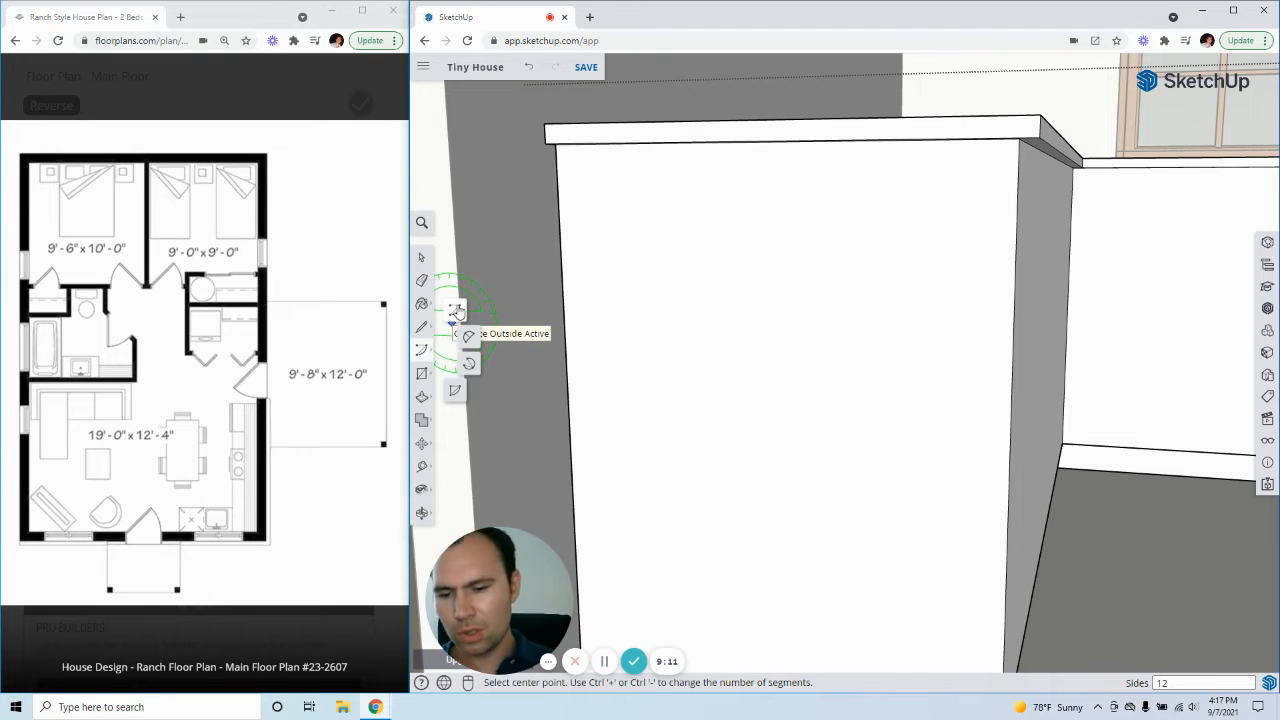
{"action": "left_click", "coordinate": [423, 375]}
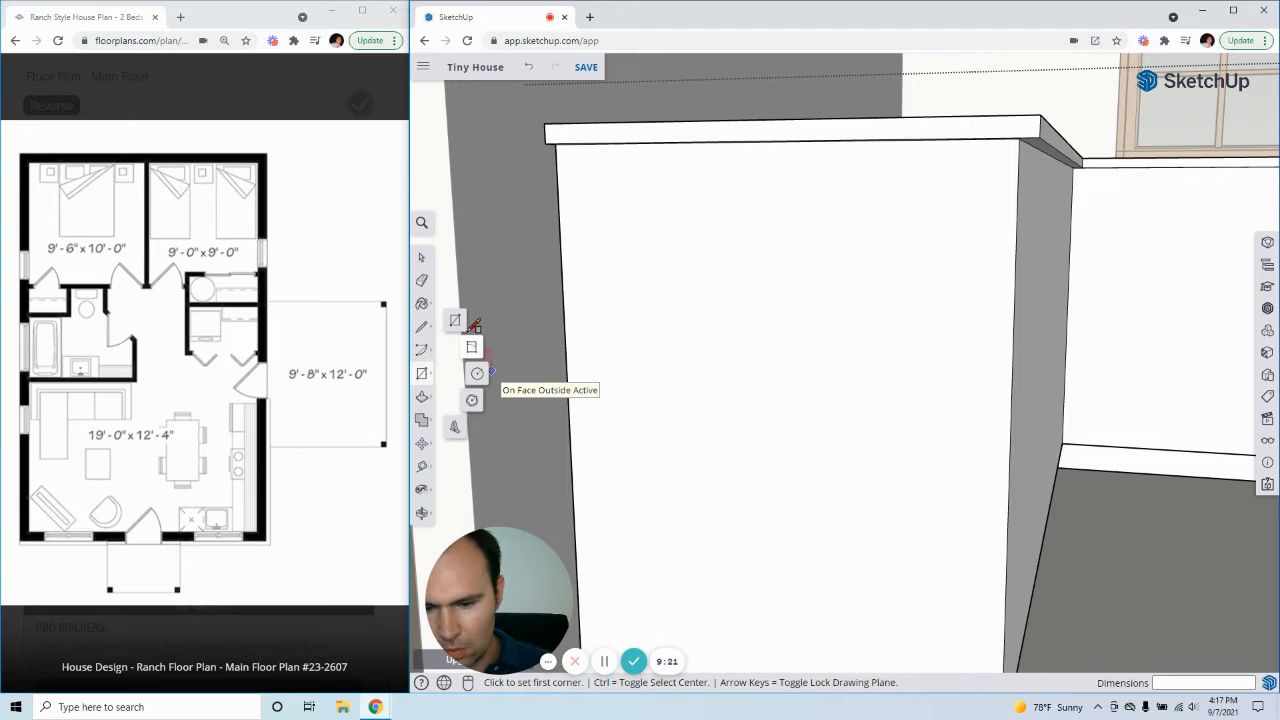
{"action": "left_click", "coordinate": [423, 349]}
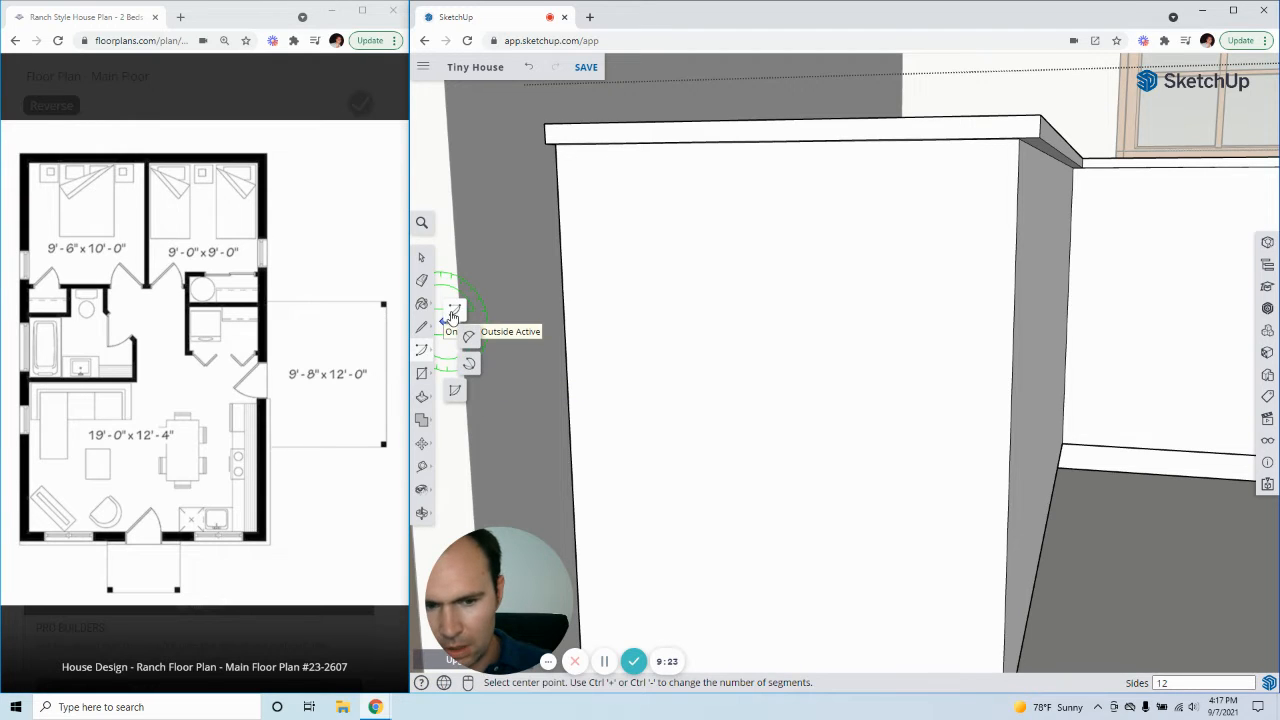
{"action": "left_click", "coordinate": [469, 343]}
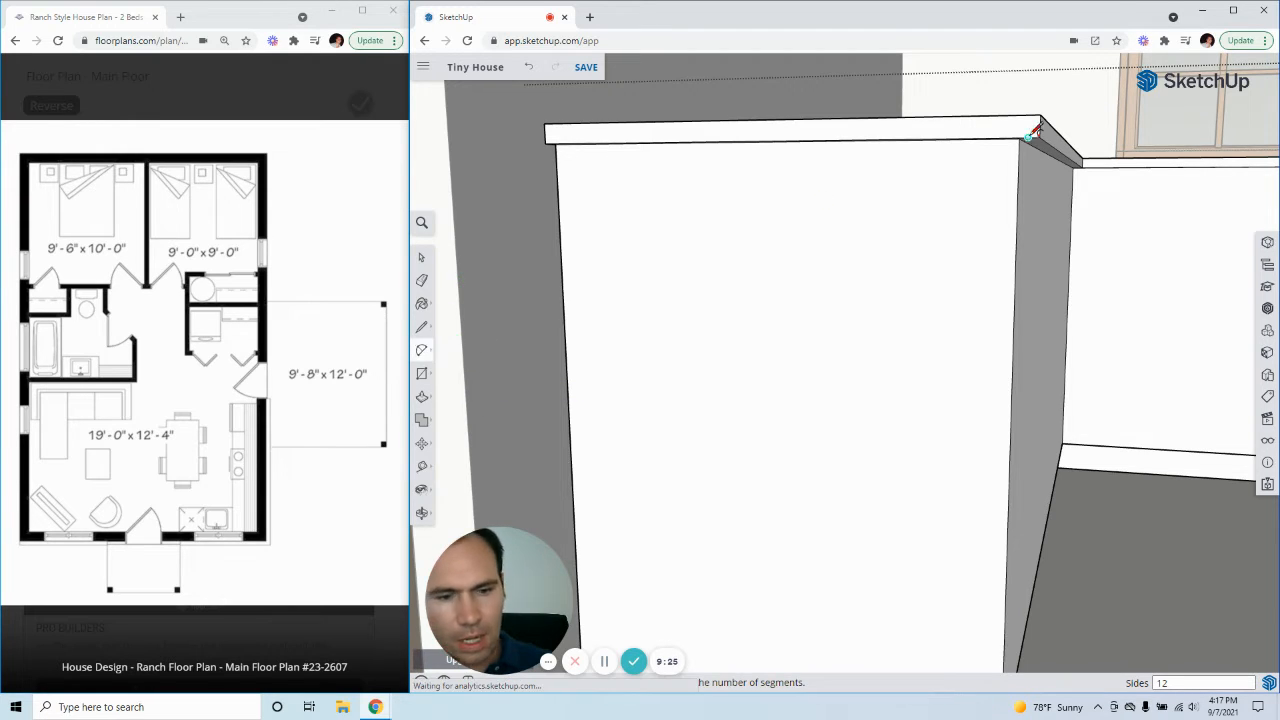
{"action": "scroll", "coordinate": [1044, 112], "scroll_direction": "up", "scroll_amount": 3}
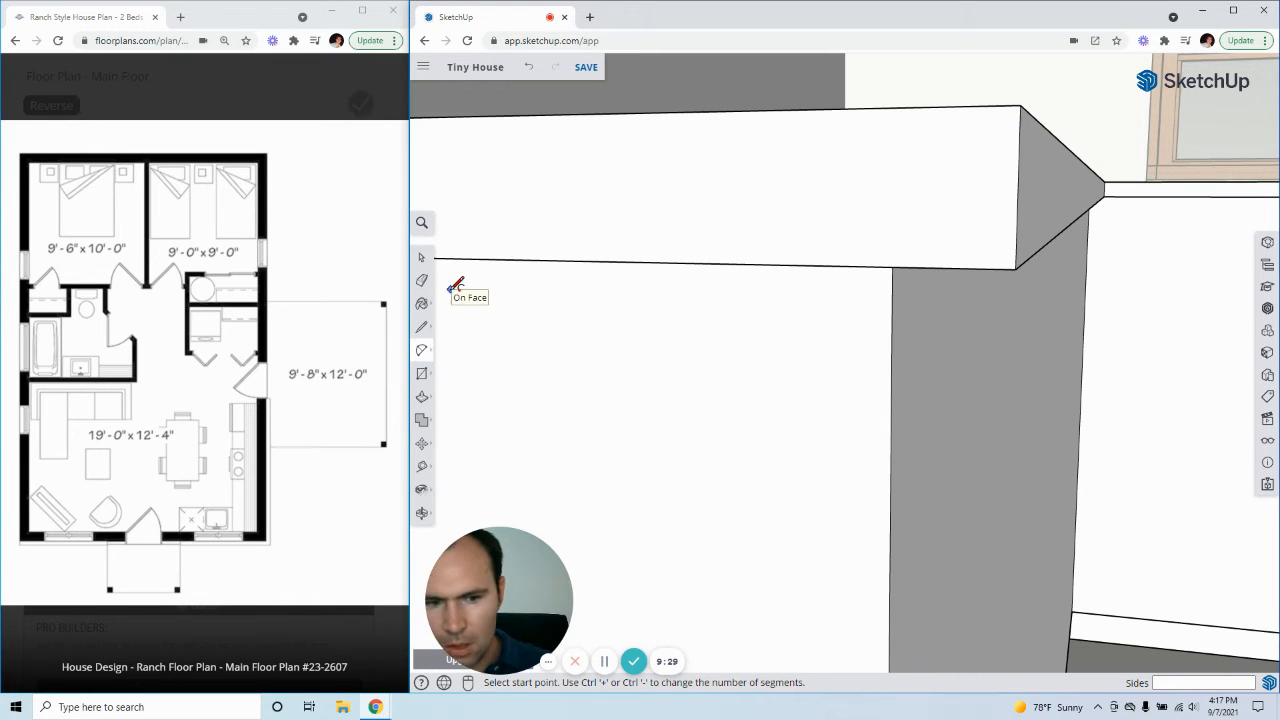
{"action": "key", "text": "l"}
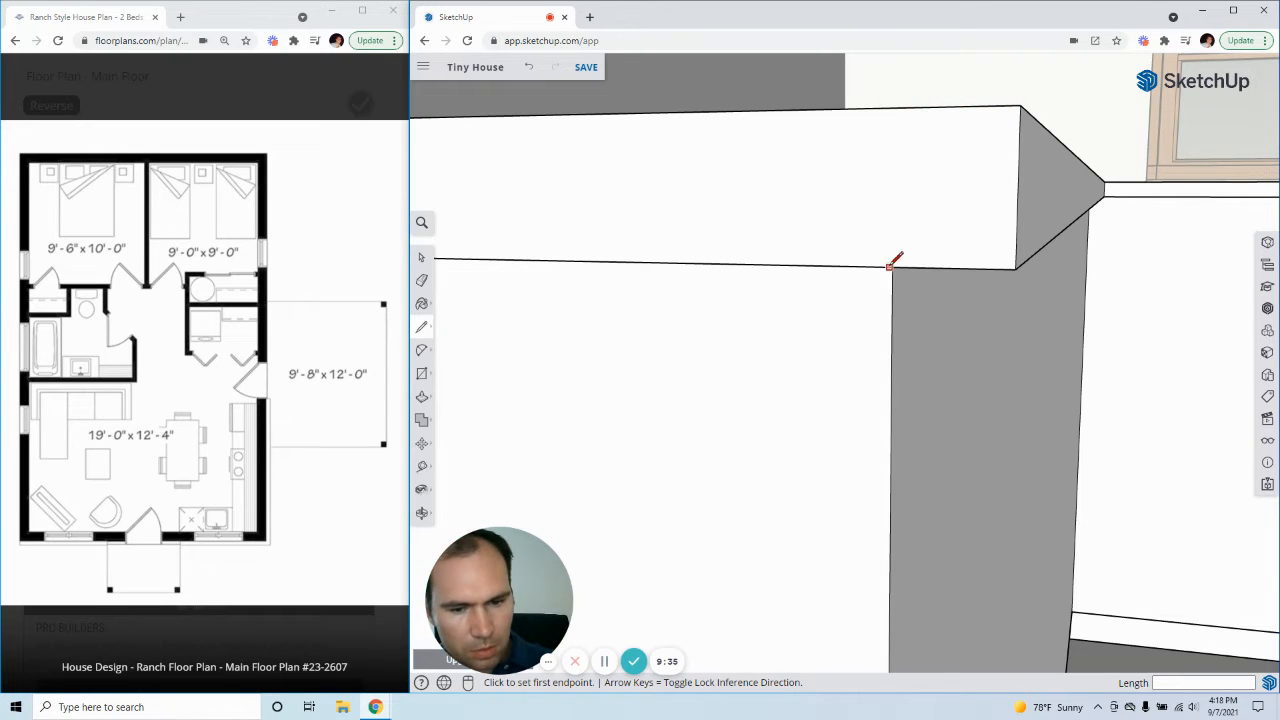
{"action": "mouse_move", "coordinate": [893, 262]}
{"action": "middle_mouse_down"}
{"action": "mouse_move", "coordinate": [886, 289]}
{"action": "mouse_move", "coordinate": [908, 134]}
{"action": "mouse_move", "coordinate": [920, 143]}
{"action": "mouse_move", "coordinate": [913, 212]}
{"action": "middle_mouse_up"}
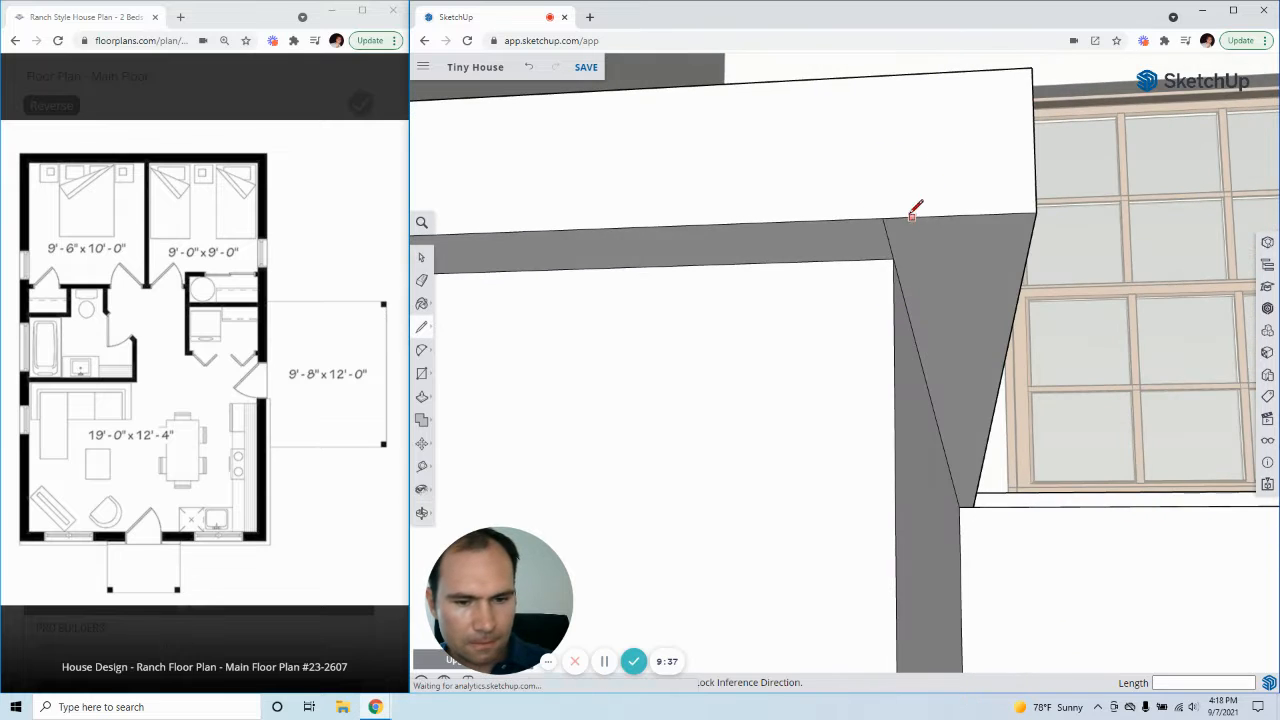
{"action": "left_click", "coordinate": [884, 219]}
{"action": "left_click", "coordinate": [885, 72]}
{"action": "mouse_move", "coordinate": [955, 115]}
{"action": "middle_mouse_down"}
{"action": "mouse_move", "coordinate": [927, 211]}
{"action": "mouse_move", "coordinate": [917, 206]}
{"action": "mouse_move", "coordinate": [940, 280]}
{"action": "middle_mouse_up"}
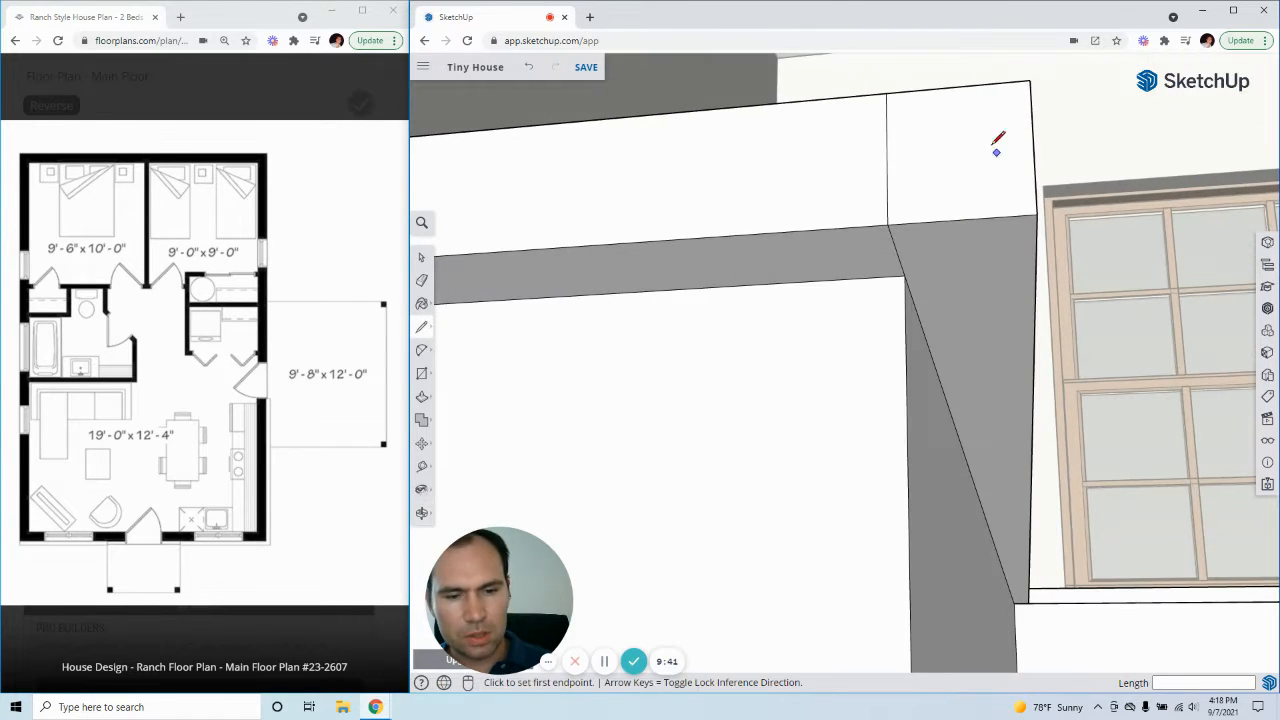
{"action": "mouse_move", "coordinate": [948, 200]}
{"action": "middle_mouse_down"}
{"action": "mouse_move", "coordinate": [946, 286]}
{"action": "mouse_move", "coordinate": [929, 300]}
{"action": "middle_mouse_up"}
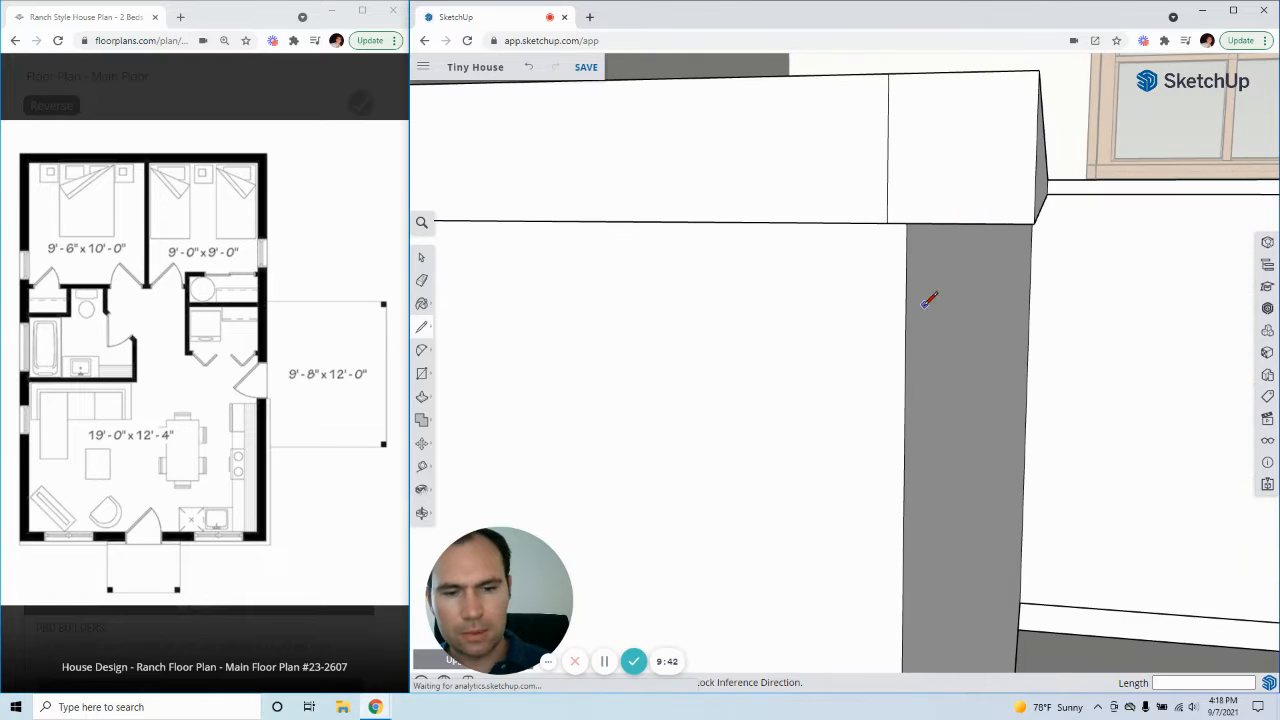
{"action": "left_click", "coordinate": [421, 349]}
{"action": "left_click", "coordinate": [454, 312]}
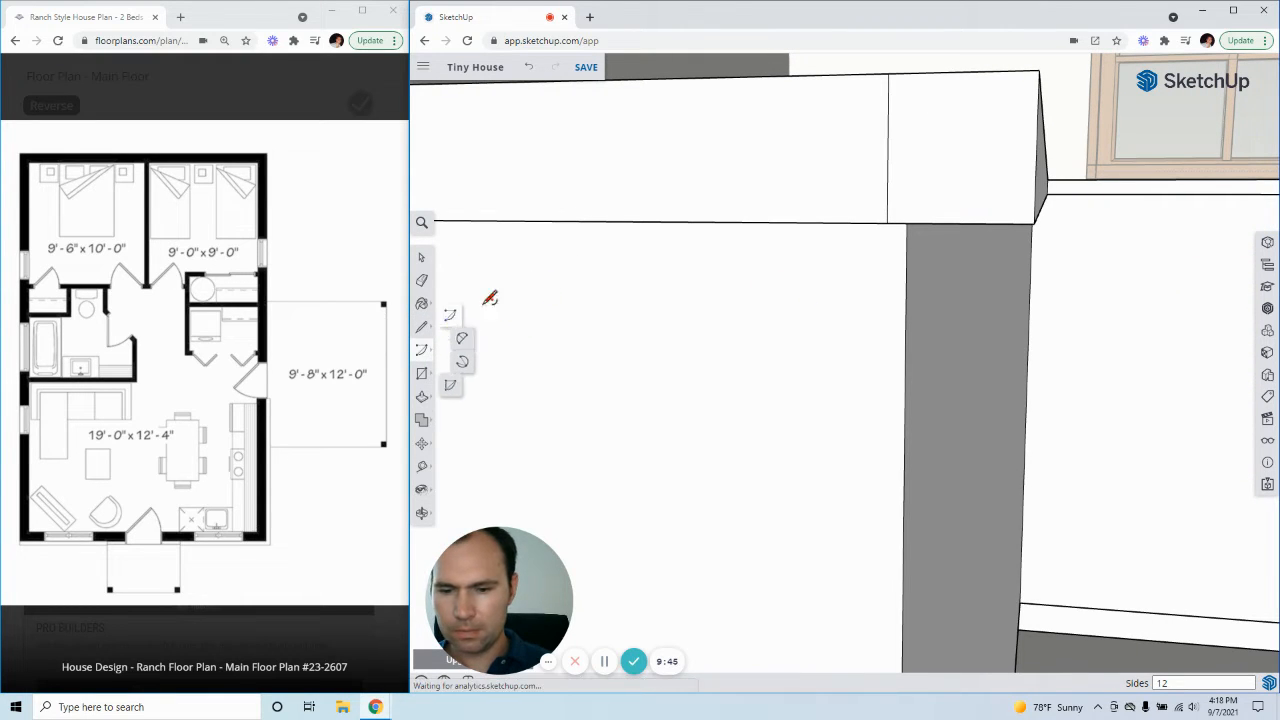
{"action": "left_click", "coordinate": [888, 73]}
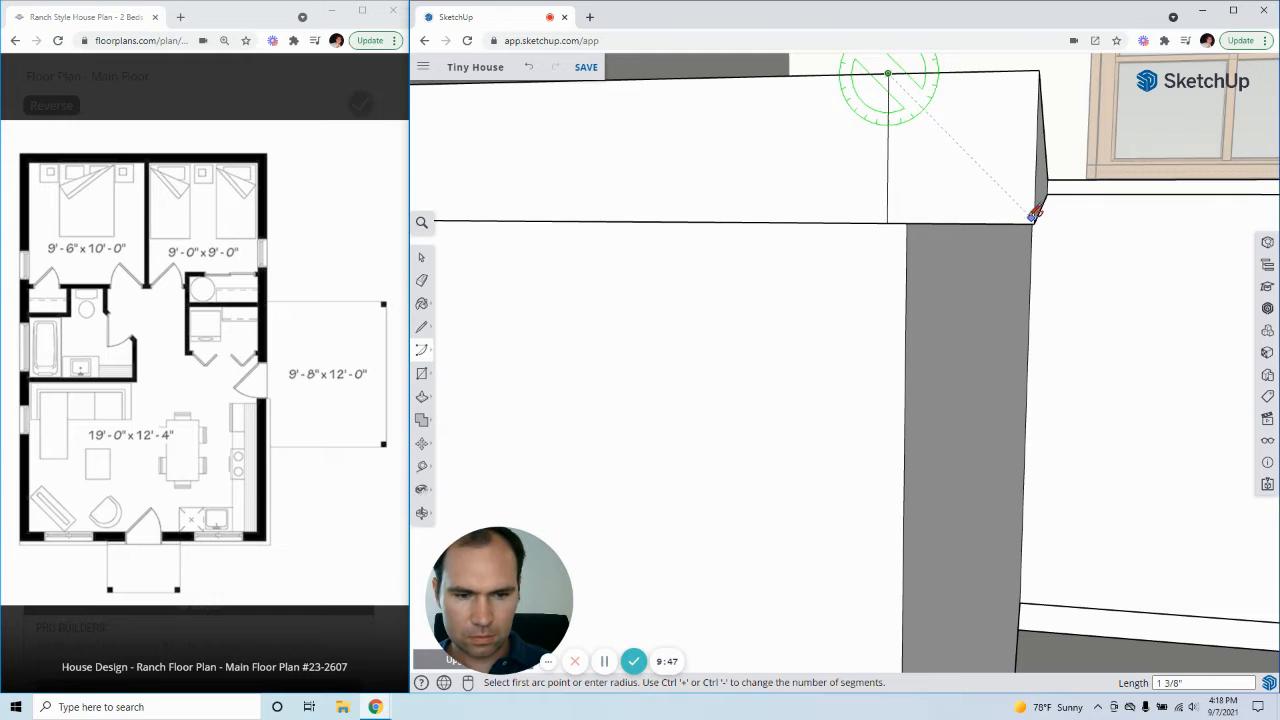
{"action": "left_click", "coordinate": [963, 73]}
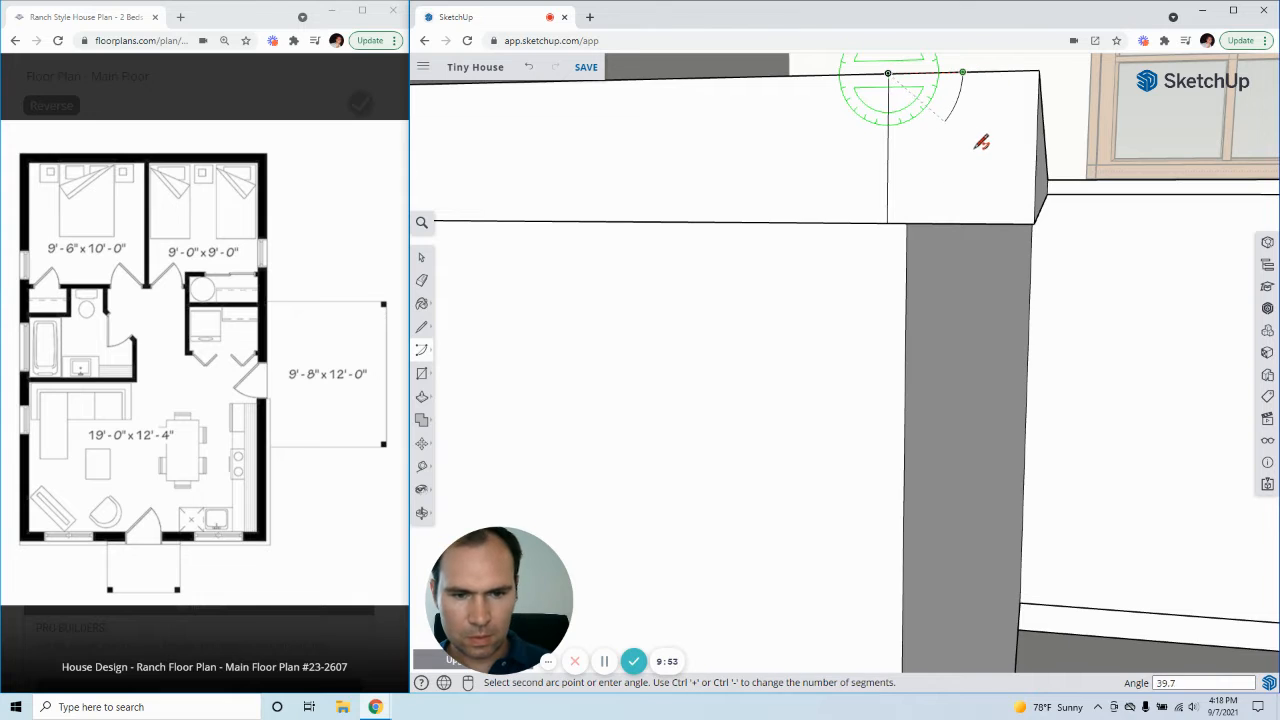
{"action": "key", "text": "Escape"}
{"action": "left_click", "coordinate": [962, 72]}
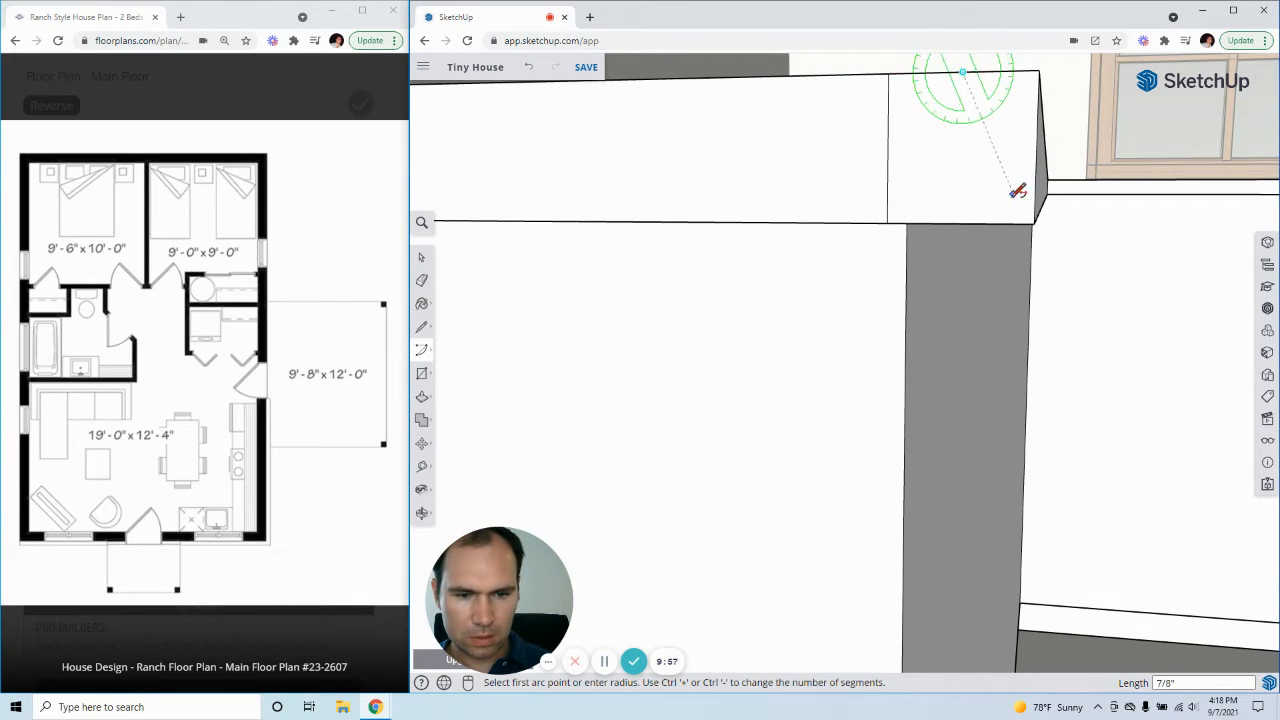
{"action": "left_click", "coordinate": [1037, 149]}
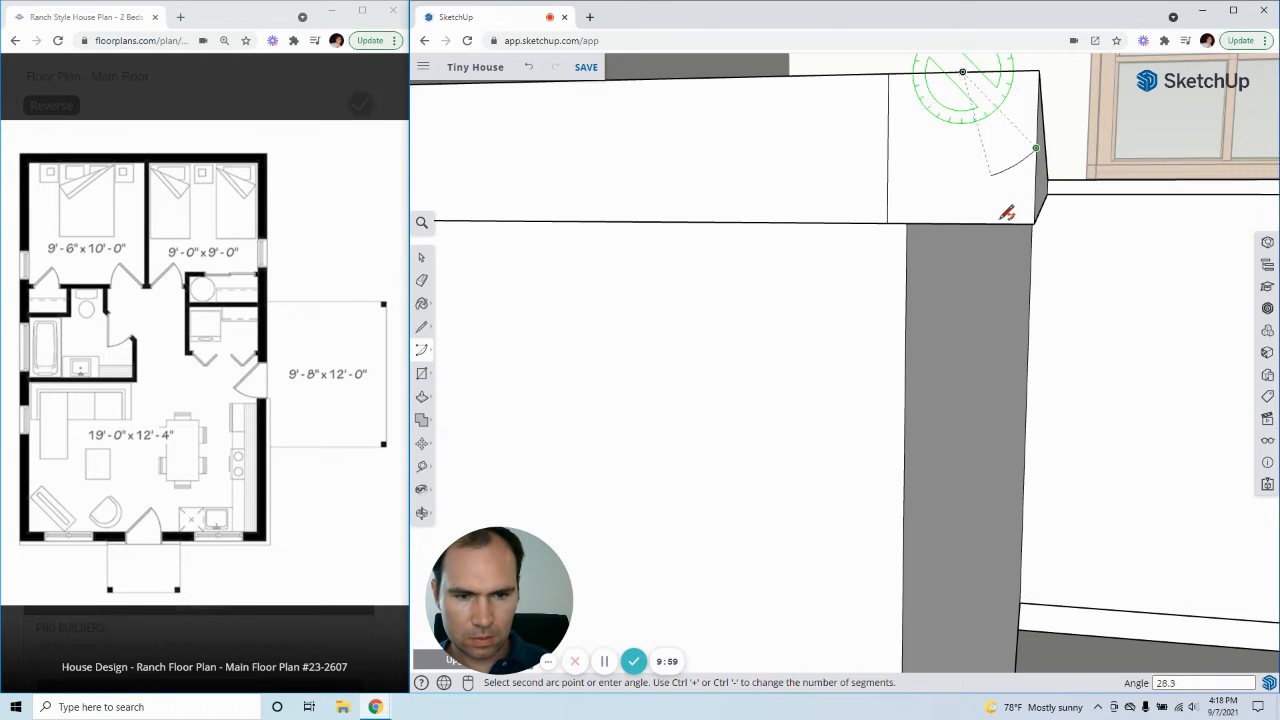
{"action": "key", "text": "Escape"}
{"action": "left_click", "coordinate": [962, 72]}
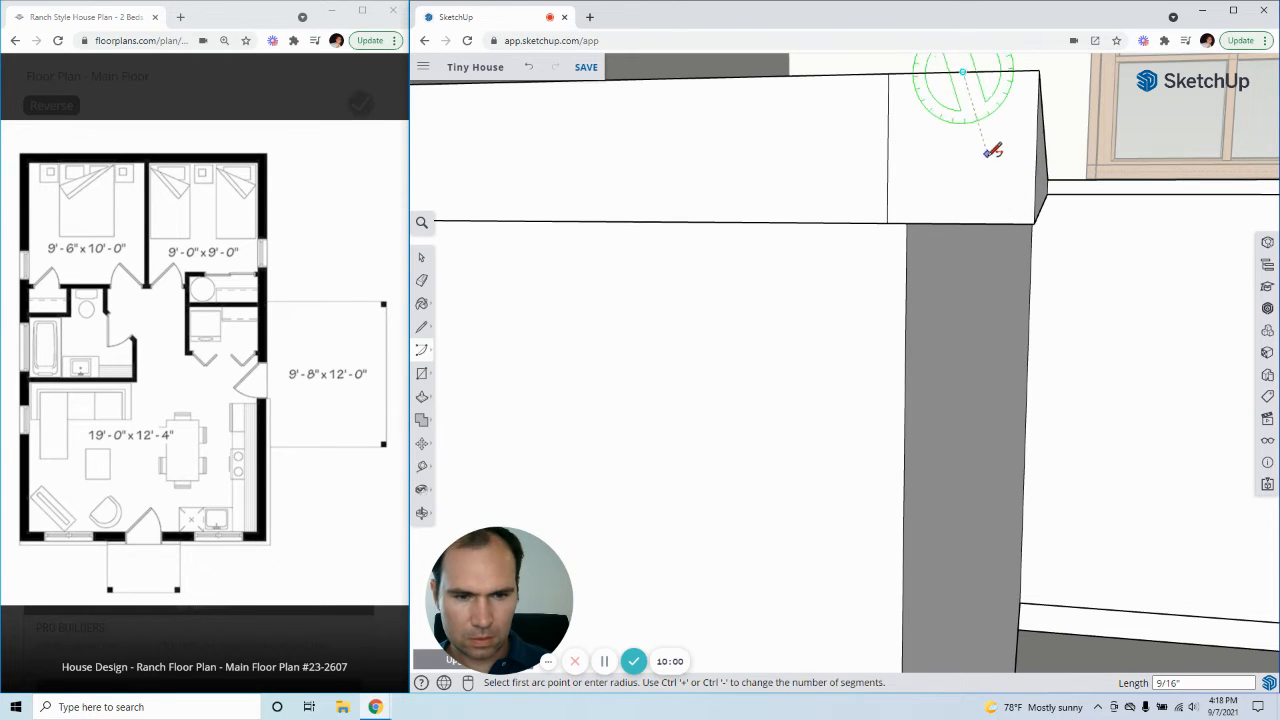
{"action": "left_click", "coordinate": [1030, 72]}
{"action": "key", "text": "Escape"}
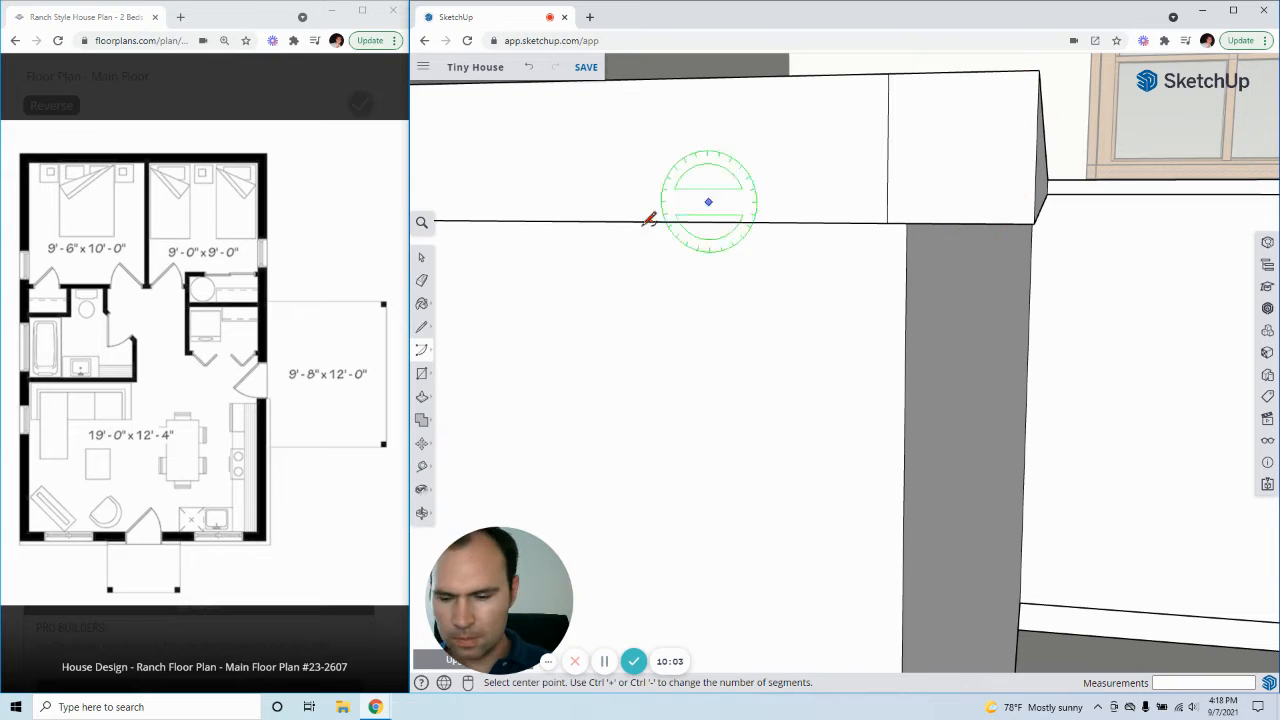
{"action": "mouse_move", "coordinate": [433, 358]}
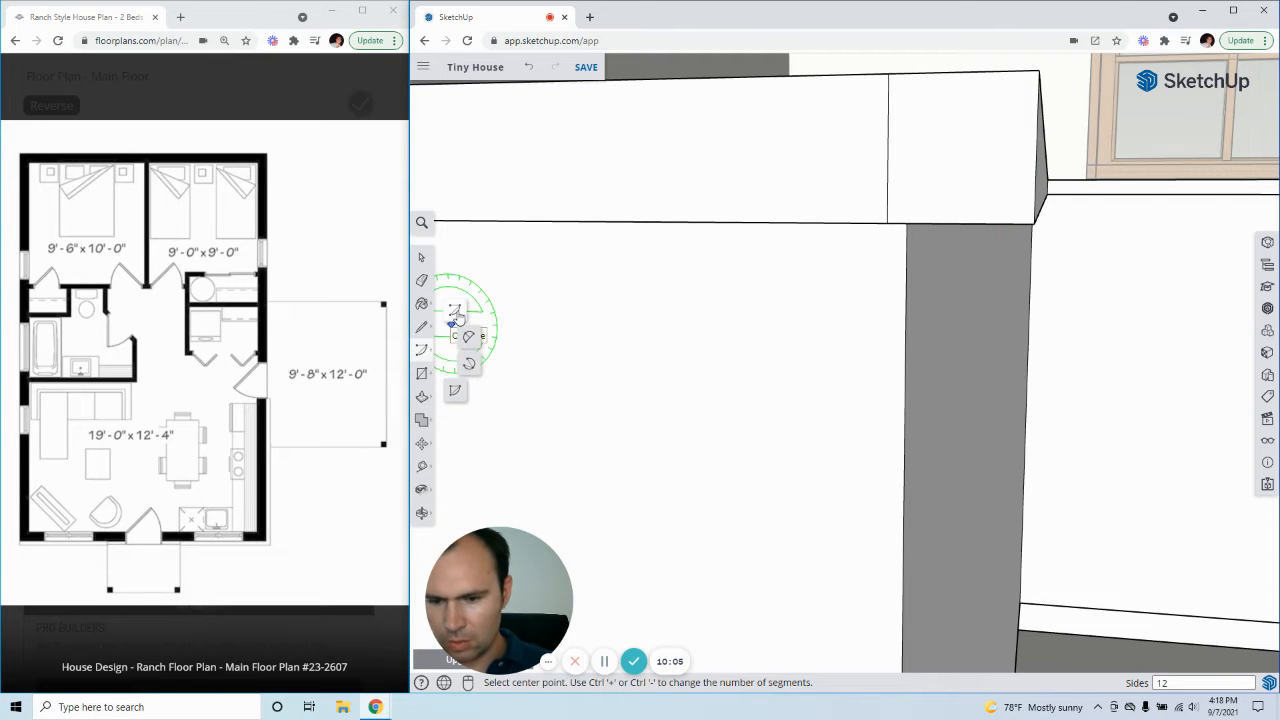
{"action": "left_click", "coordinate": [455, 313]}
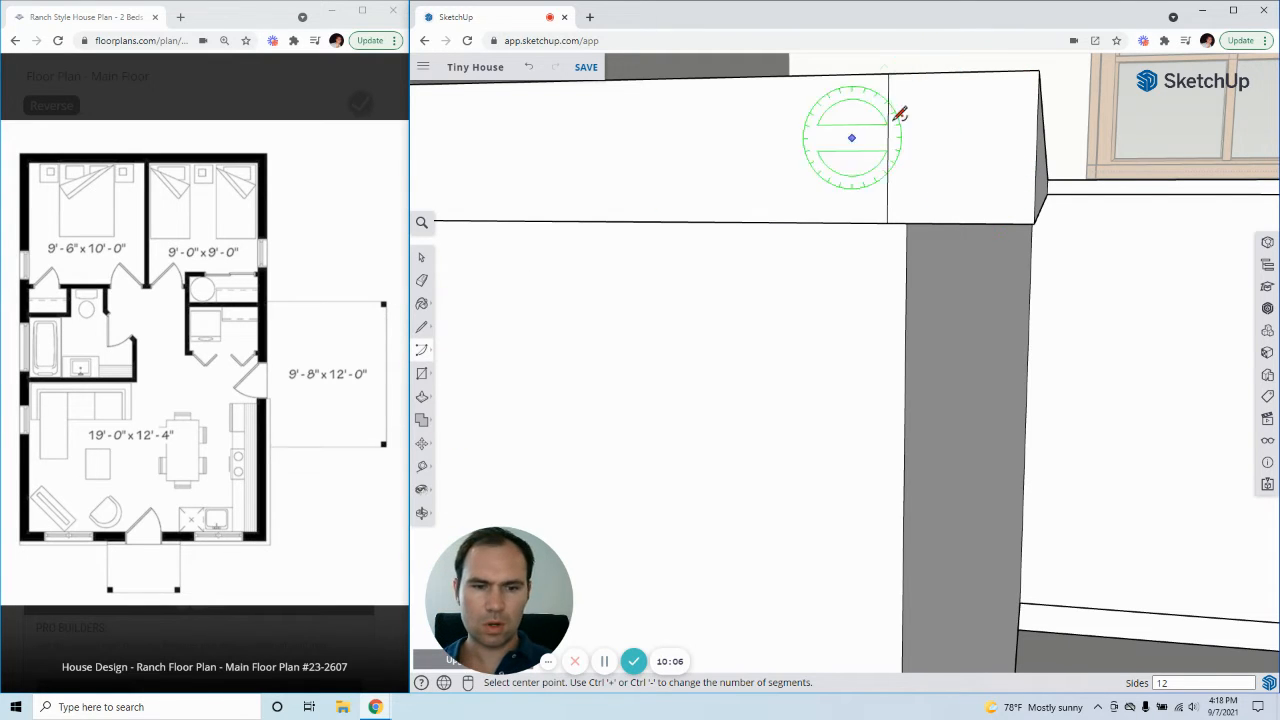
{"action": "left_click", "coordinate": [962, 72]}
{"action": "left_click", "coordinate": [1040, 73]}
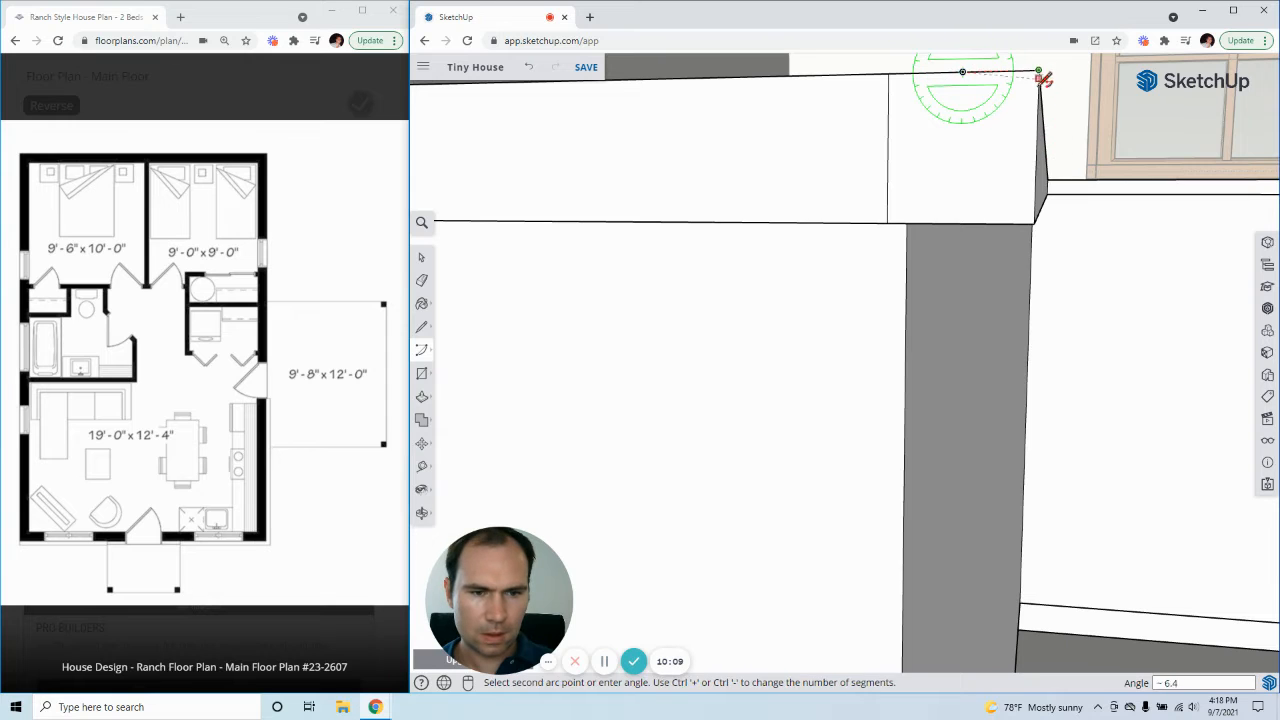
{"action": "key", "text": "Escape"}
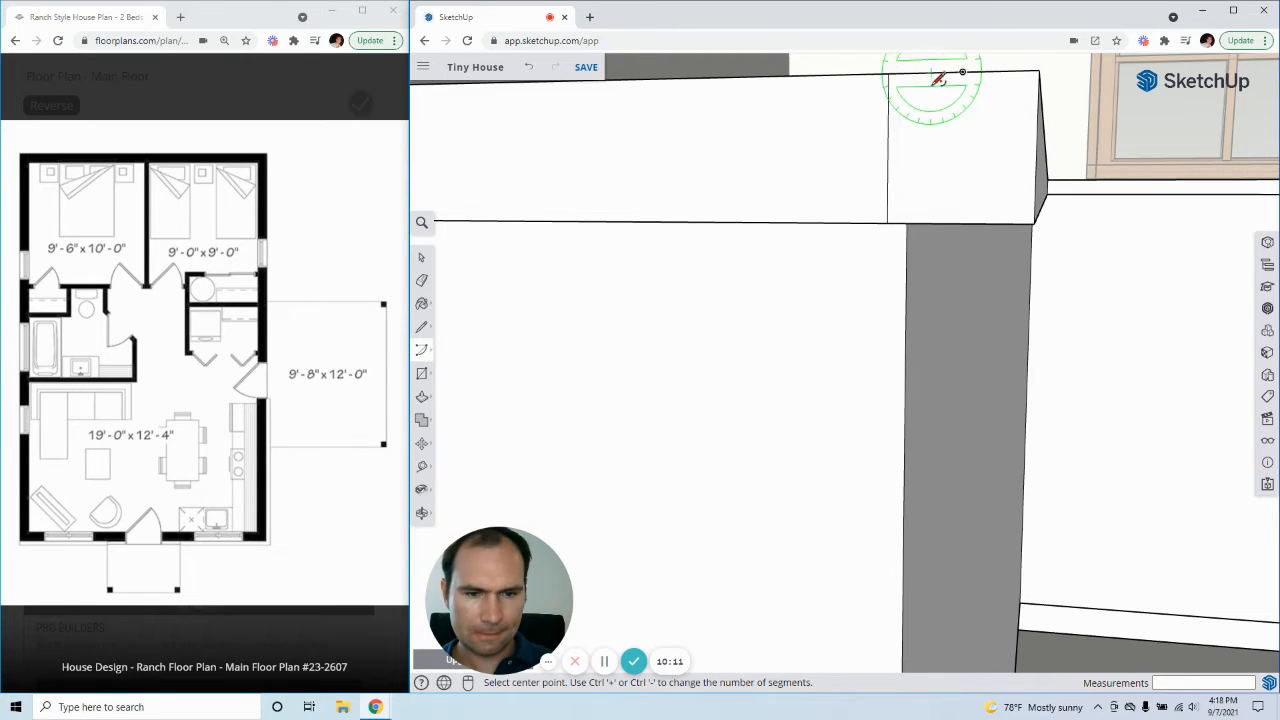
- Draw a 1/2" radius two-point arc rounding the upper front corner of the countertop profile on the longer leg's end
{"action": "left_click", "coordinate": [423, 351]}
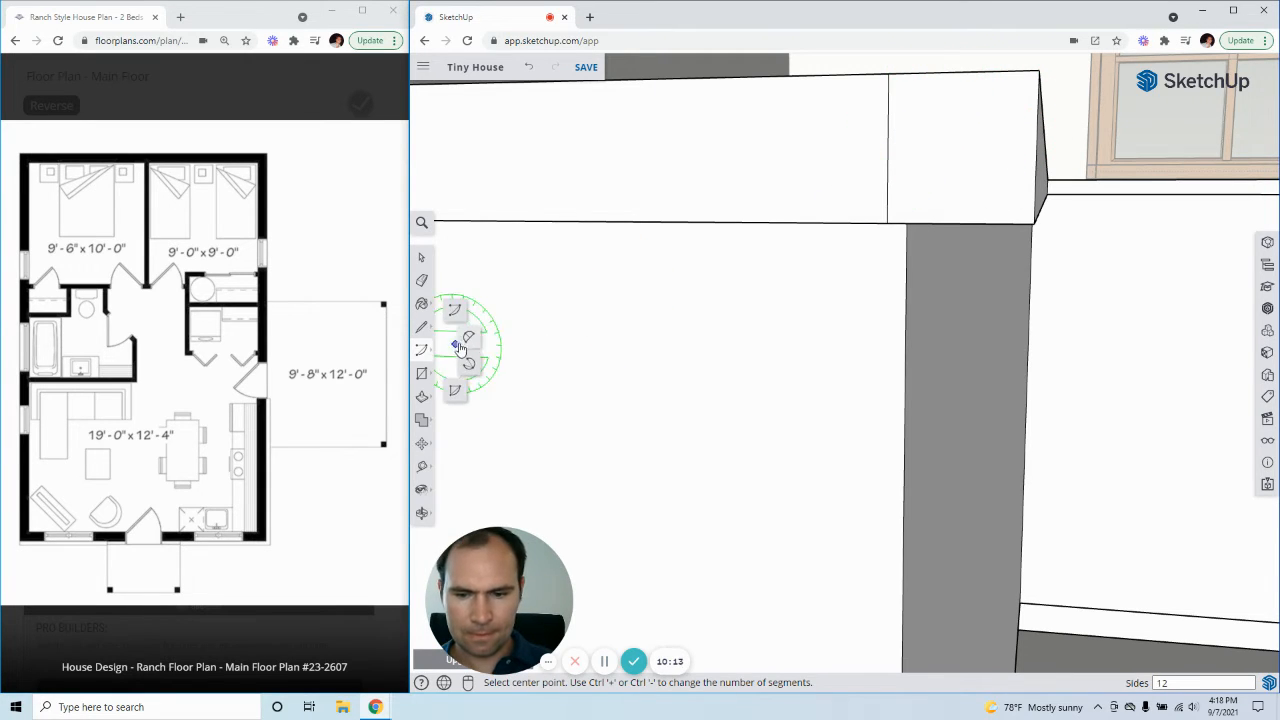
{"action": "left_click", "coordinate": [465, 342]}
{"action": "left_click", "coordinate": [963, 73]}
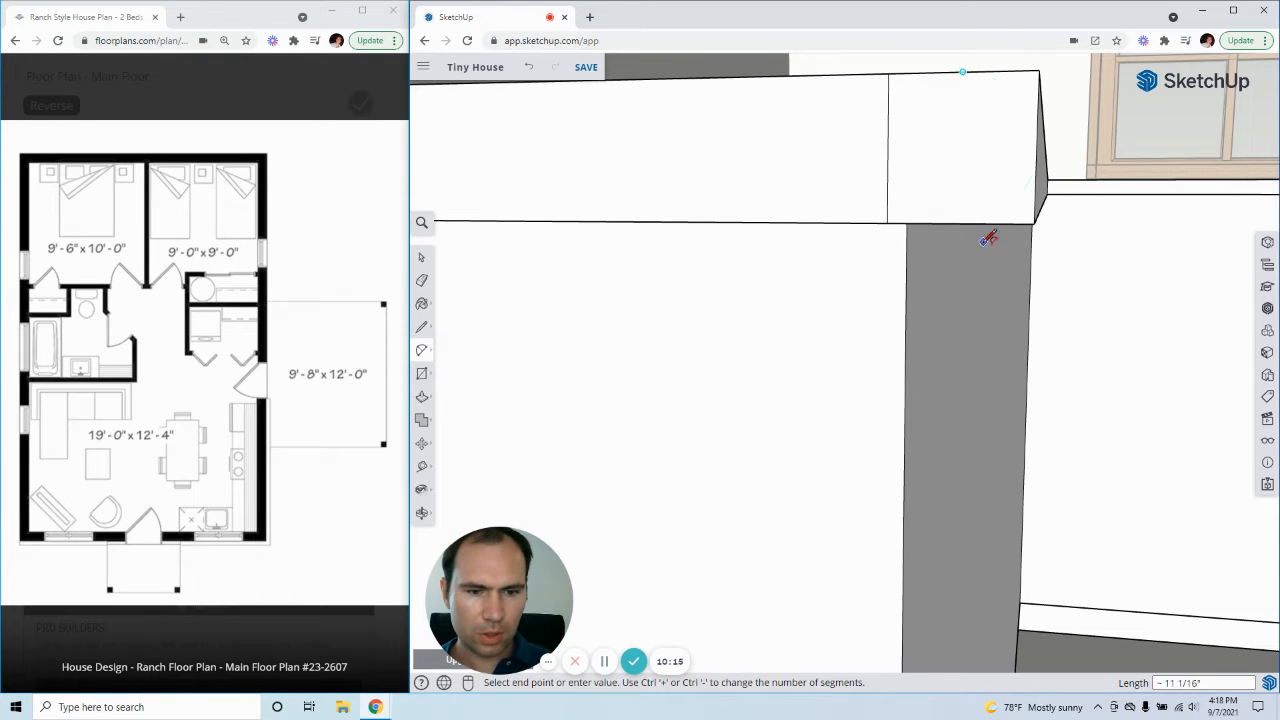
{"action": "left_click", "coordinate": [1036, 149]}
{"action": "left_click", "coordinate": [1022, 97]}
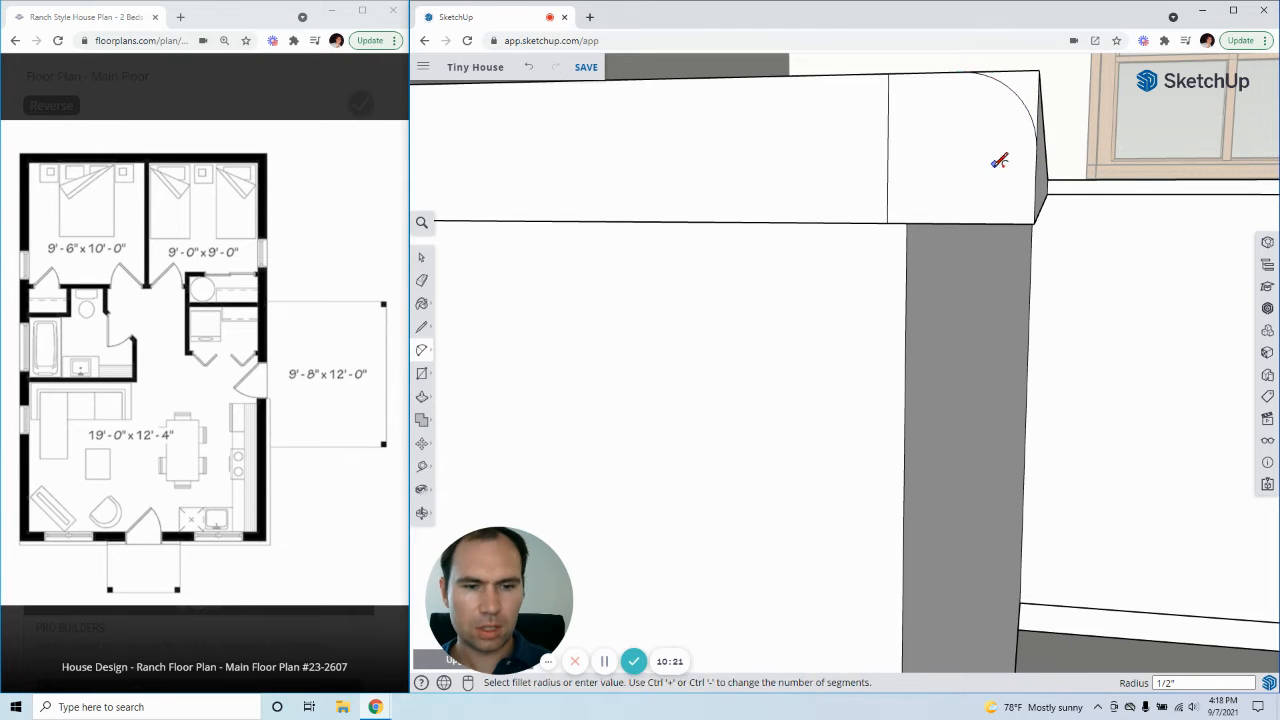
- Try to push the sliver outside the arc 5' 6 13/16" along the longer leg's countertop front edge to the inside corner
{"action": "middle_click_drag", "start_coordinate": [986, 157], "coordinate": [967, 193]}
{"action": "left_click", "coordinate": [431, 262]}
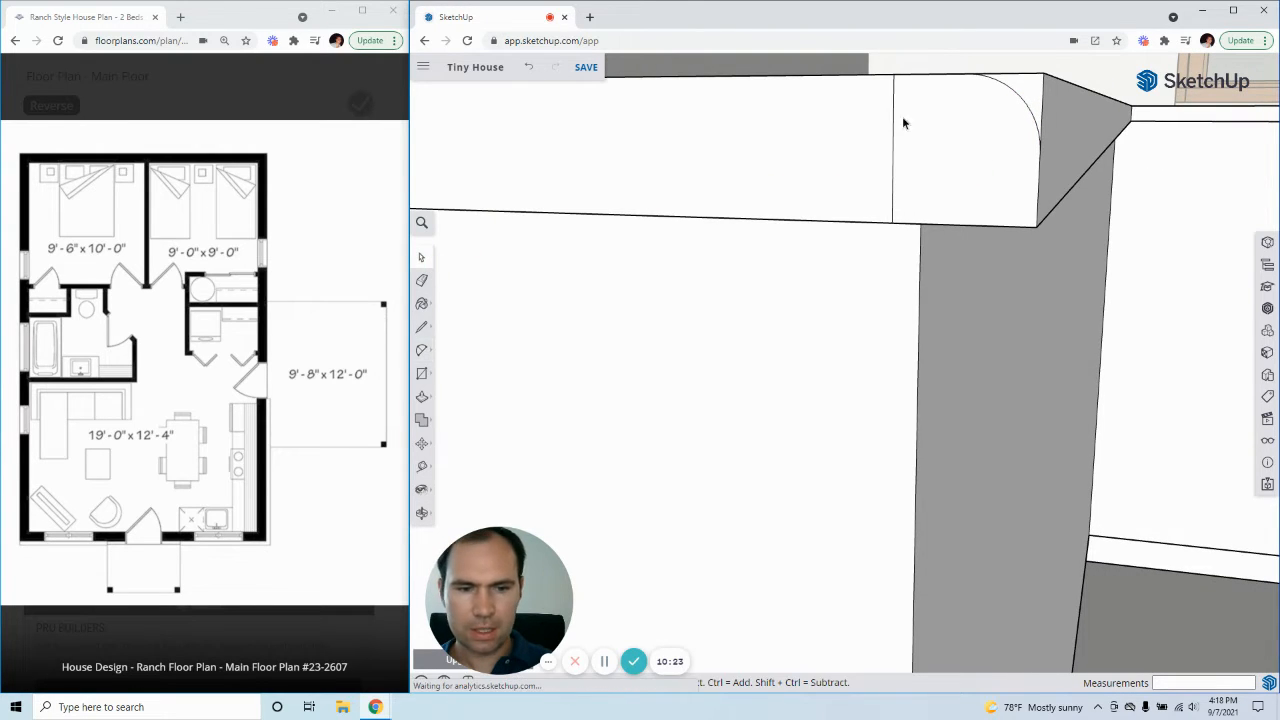
{"action": "key", "text": "p"}
{"action": "left_click", "coordinate": [1037, 100]}
{"action": "middle_click_drag", "start_coordinate": [1103, 134], "coordinate": [848, 205]}
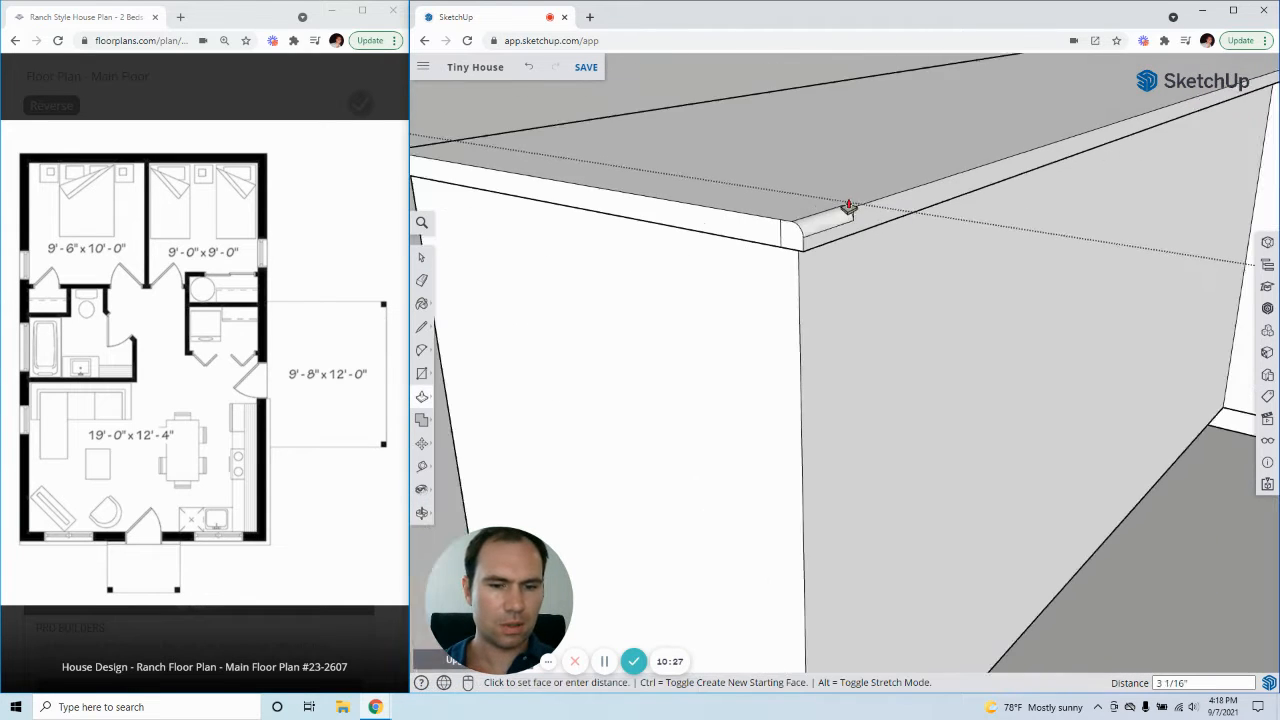
{"action": "scroll", "coordinate": [848, 205], "scroll_direction": "down", "scroll_amount": 3}
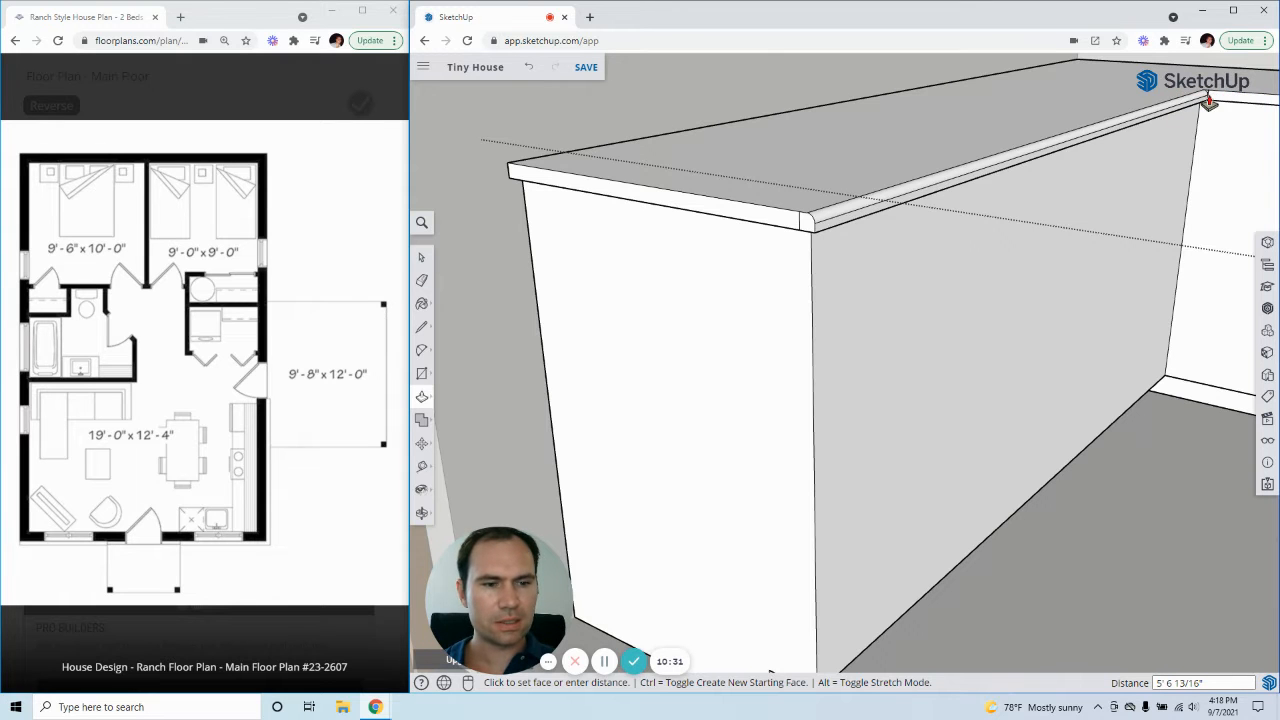
{"action": "left_click", "coordinate": [1209, 100]}
{"action": "scroll", "coordinate": [1000, 160], "scroll_direction": "down", "scroll_amount": 1}
{"action": "scroll", "coordinate": [851, 206], "scroll_direction": "up", "scroll_amount": 4}
{"action": "middle_click_drag", "start_coordinate": [851, 206], "coordinate": [800, 208]}
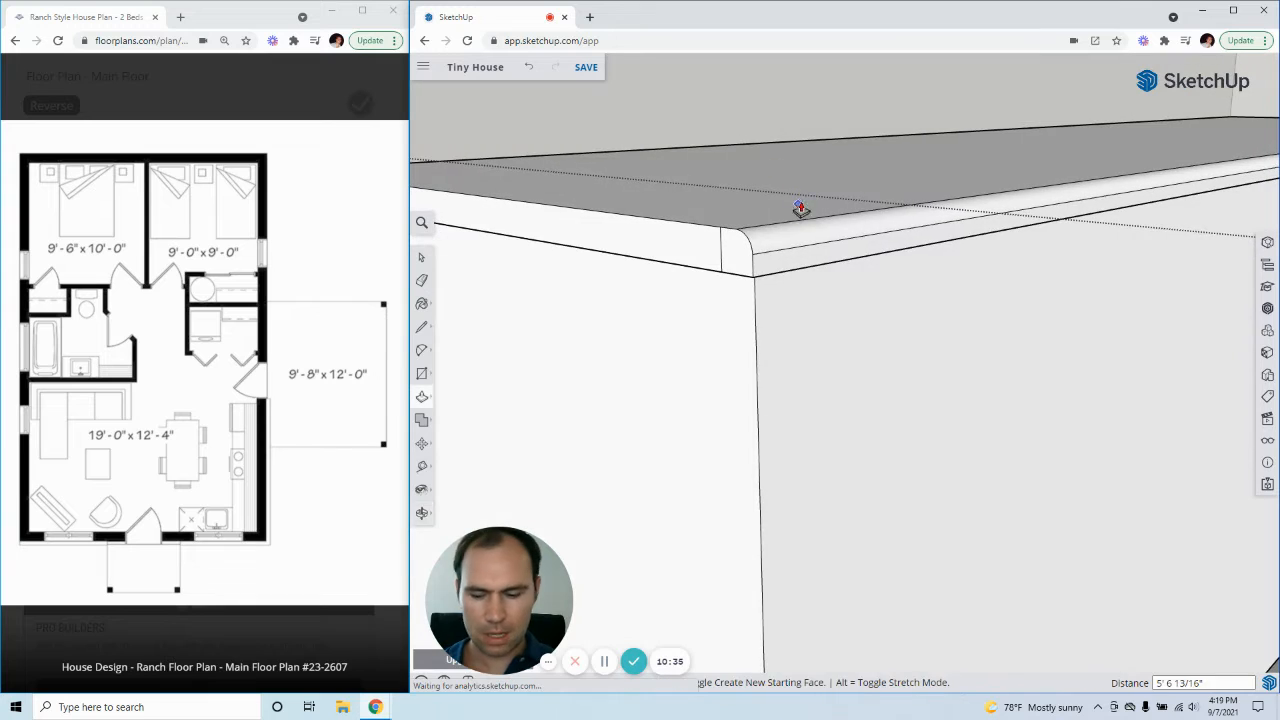
{"action": "left_click", "coordinate": [803, 208]}
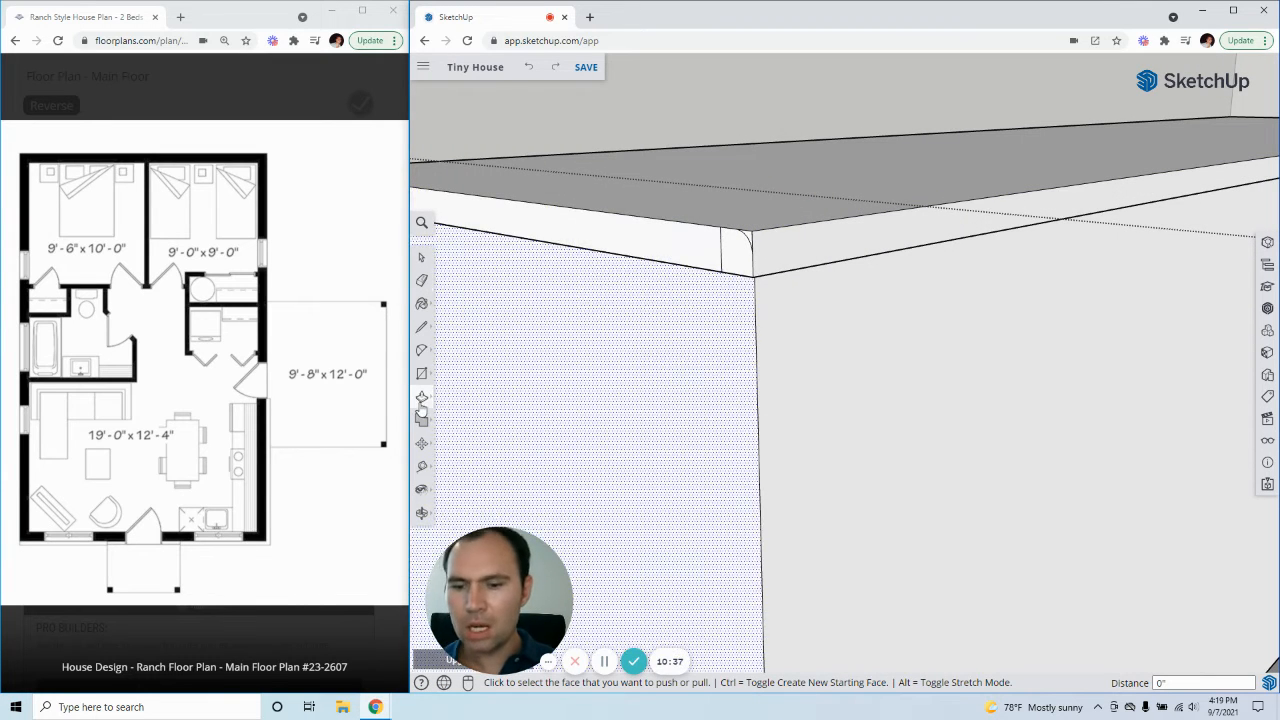
- Try rounding the countertop by sweeping the sliver outside the arc with Follow Me along both legs' inner front edges
{"action": "left_click", "coordinate": [421, 400]}
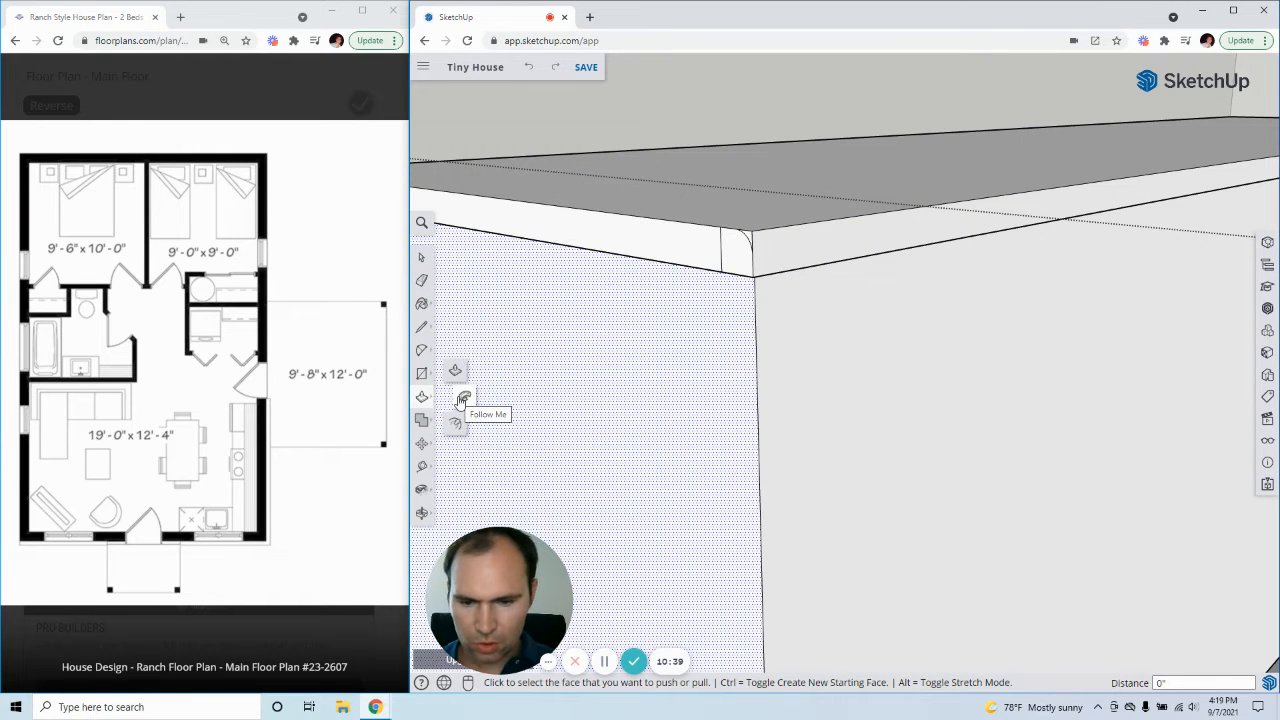
{"action": "left_click", "coordinate": [464, 399]}
{"action": "mouse_move", "coordinate": [757, 251]}
{"action": "middle_mouse_down"}
{"action": "mouse_move", "coordinate": [874, 251]}
{"action": "mouse_move", "coordinate": [757, 268]}
{"action": "mouse_move", "coordinate": [737, 314]}
{"action": "mouse_move", "coordinate": [752, 262]}
{"action": "middle_mouse_up"}
{"action": "left_click", "coordinate": [745, 251]}
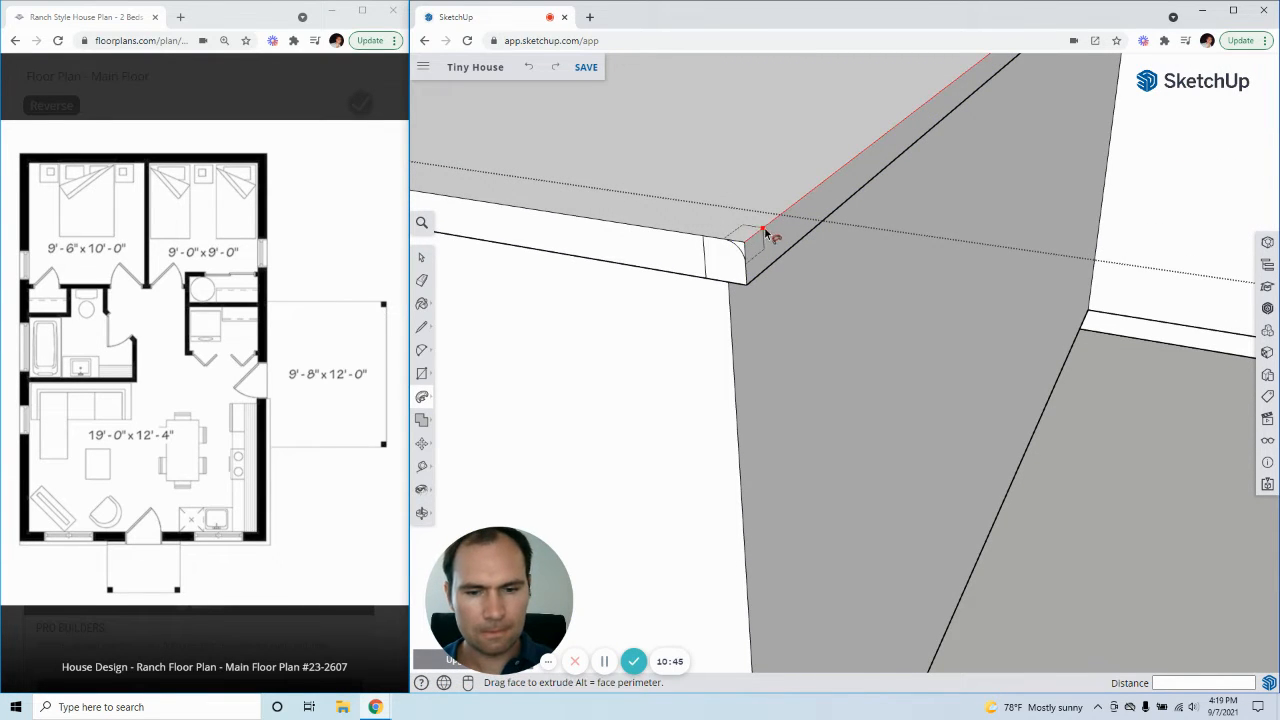
{"action": "scroll", "coordinate": [750, 243], "scroll_direction": "up", "scroll_amount": 5}
{"action": "middle_click_drag", "start_coordinate": [743, 237], "coordinate": [853, 225]}
{"action": "scroll", "coordinate": [853, 225], "scroll_direction": "down", "scroll_amount": 8}
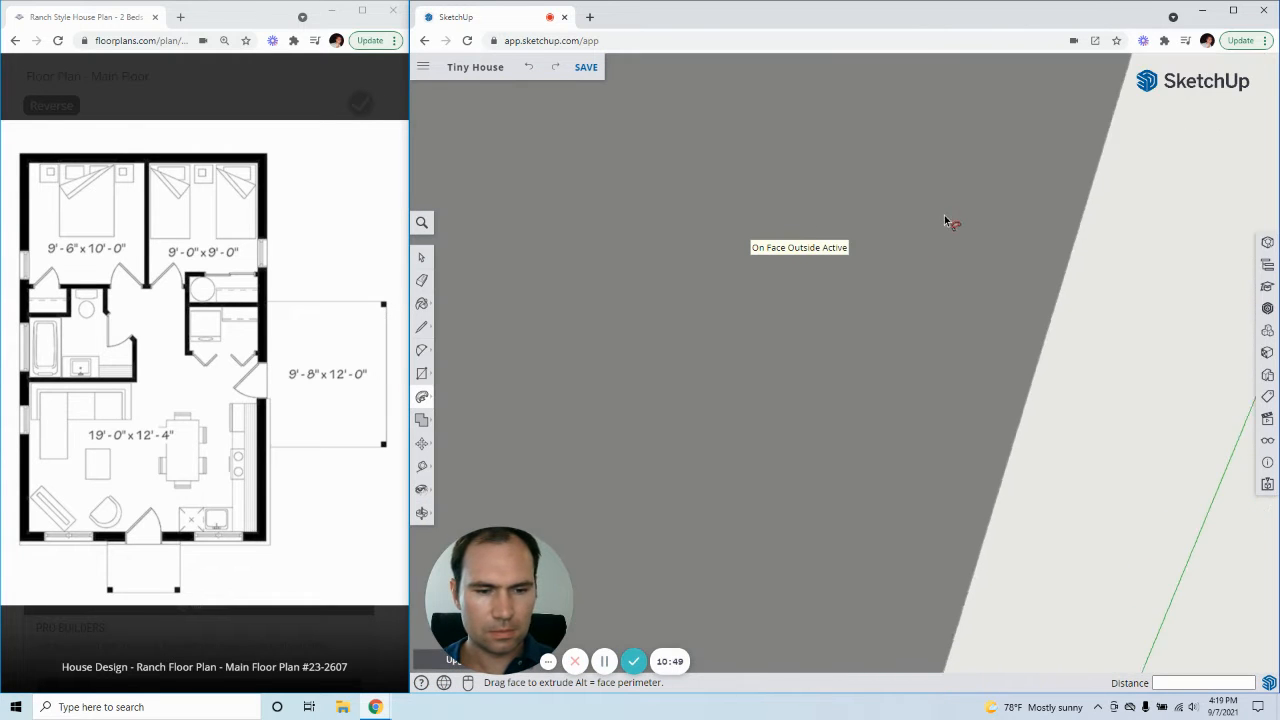
{"action": "scroll", "coordinate": [720, 277], "scroll_direction": "down", "scroll_amount": 5}
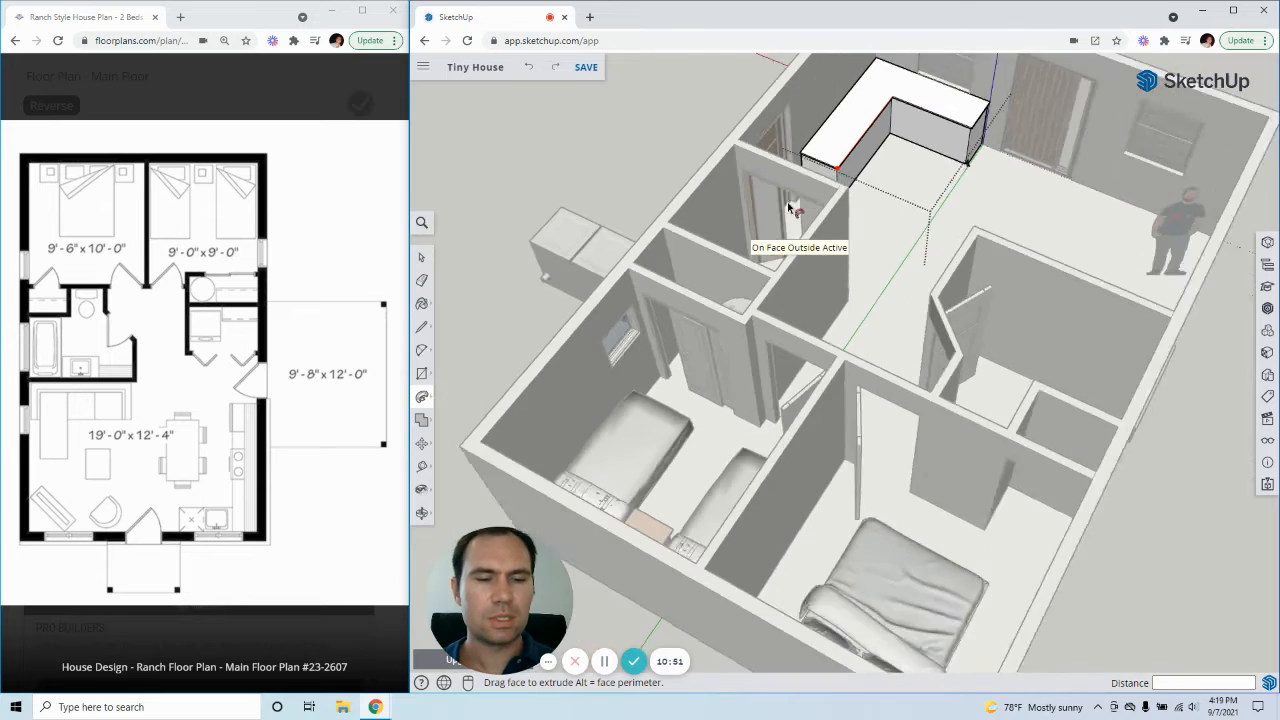
{"action": "scroll", "coordinate": [838, 125], "scroll_direction": "up", "scroll_amount": 10}
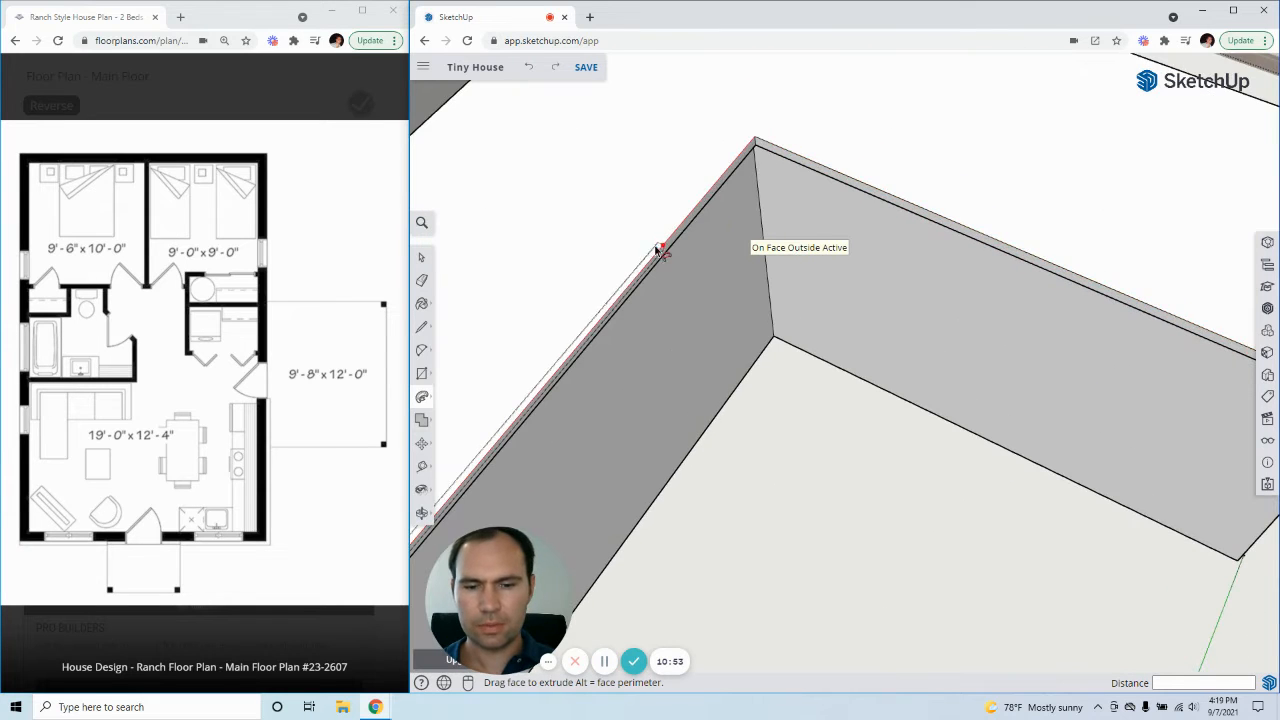
{"action": "middle_click_drag", "start_coordinate": [677, 297], "coordinate": [823, 86]}
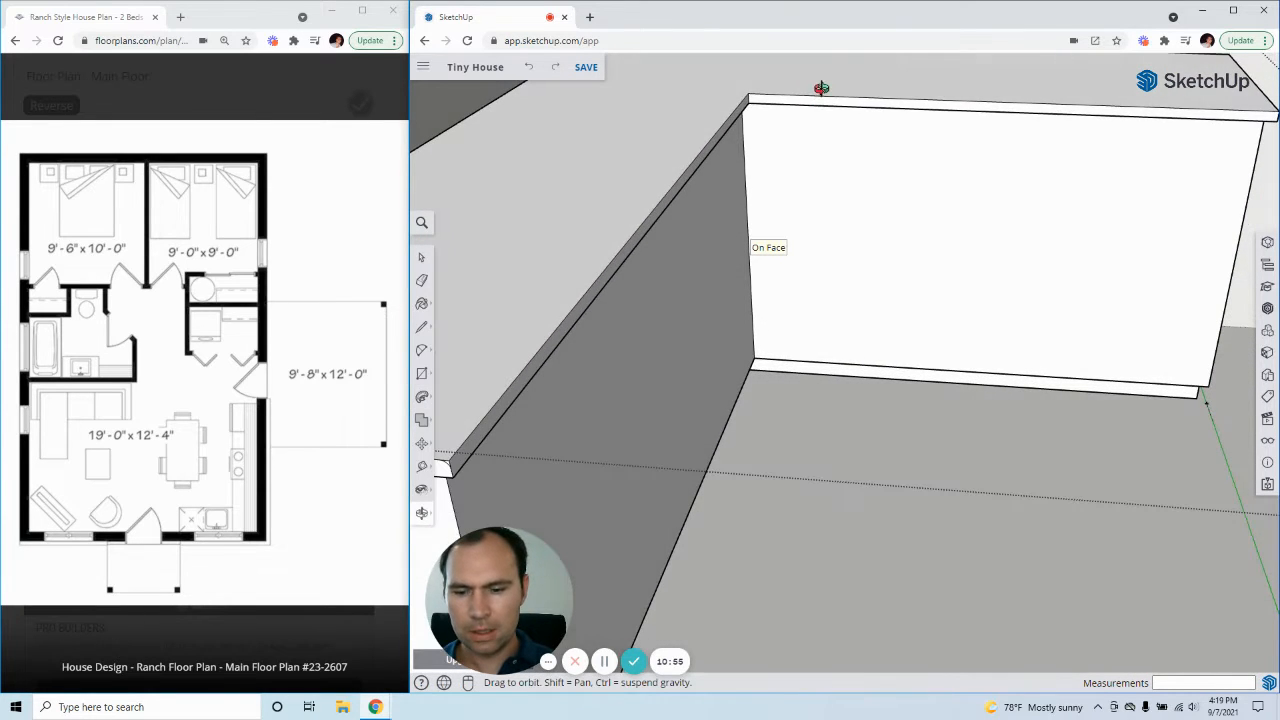
{"action": "key", "text": "p"}
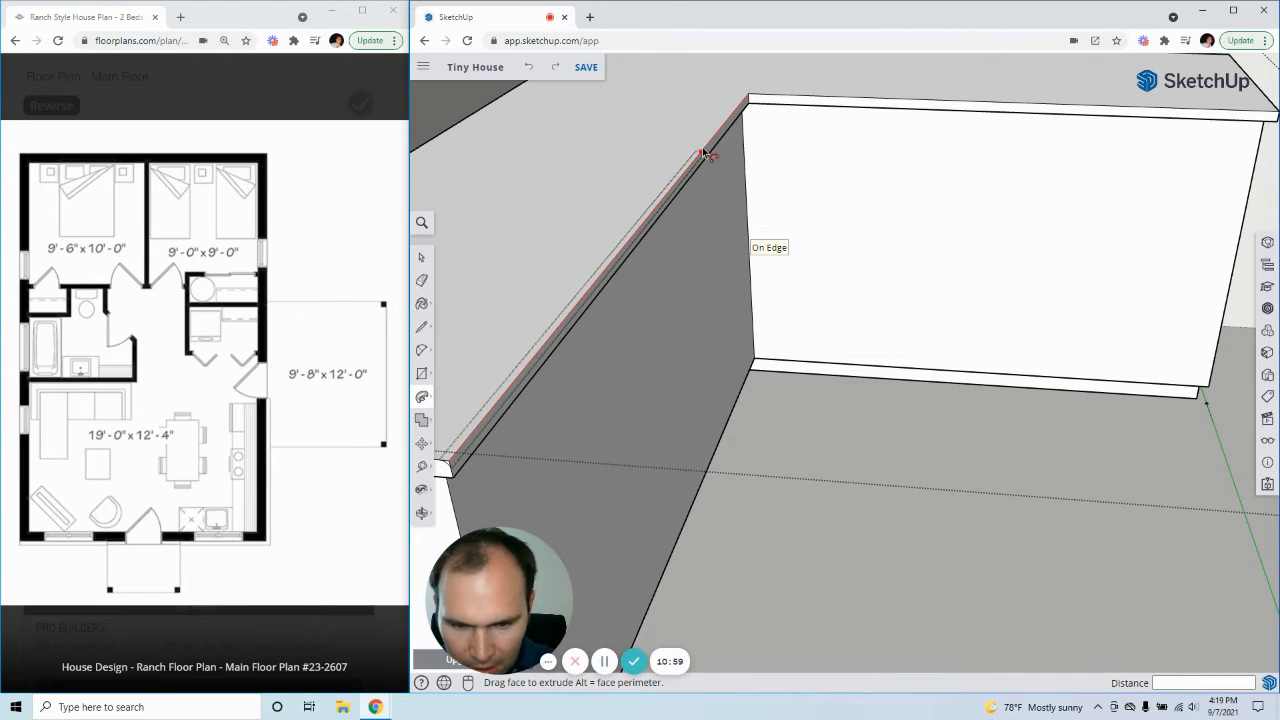
{"action": "scroll", "coordinate": [747, 99], "scroll_direction": "up", "scroll_amount": 2}
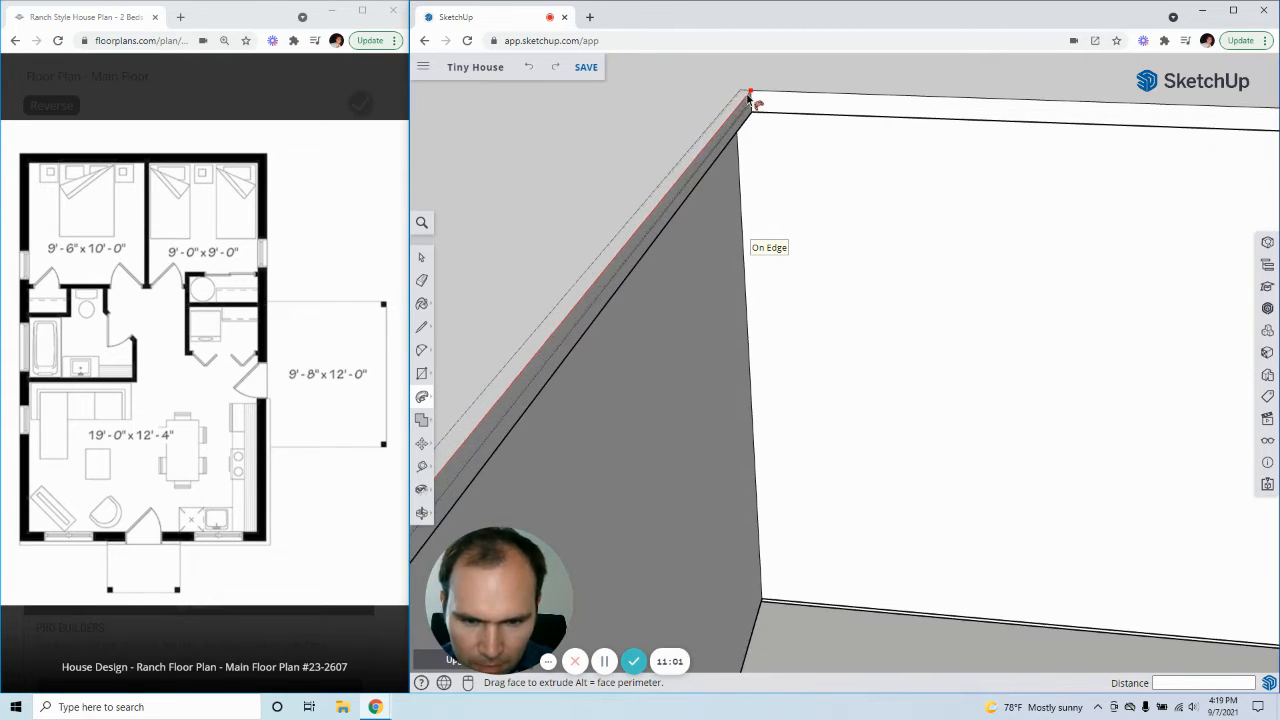
{"action": "scroll", "coordinate": [783, 97], "scroll_direction": "down", "scroll_amount": 2}
{"action": "scroll", "coordinate": [790, 96], "scroll_direction": "down", "scroll_amount": 1}
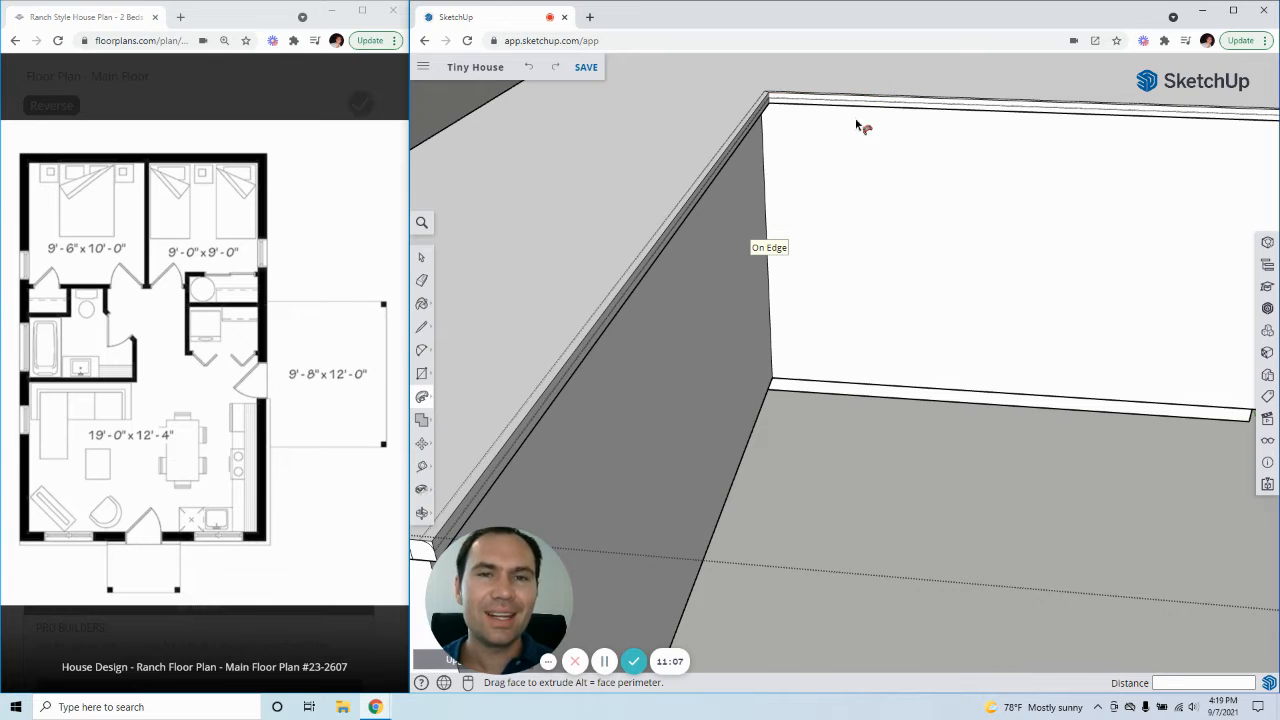
{"action": "scroll", "coordinate": [862, 112], "scroll_direction": "up", "scroll_amount": 5}
{"action": "scroll", "coordinate": [657, 294], "scroll_direction": "up", "scroll_amount": 3}
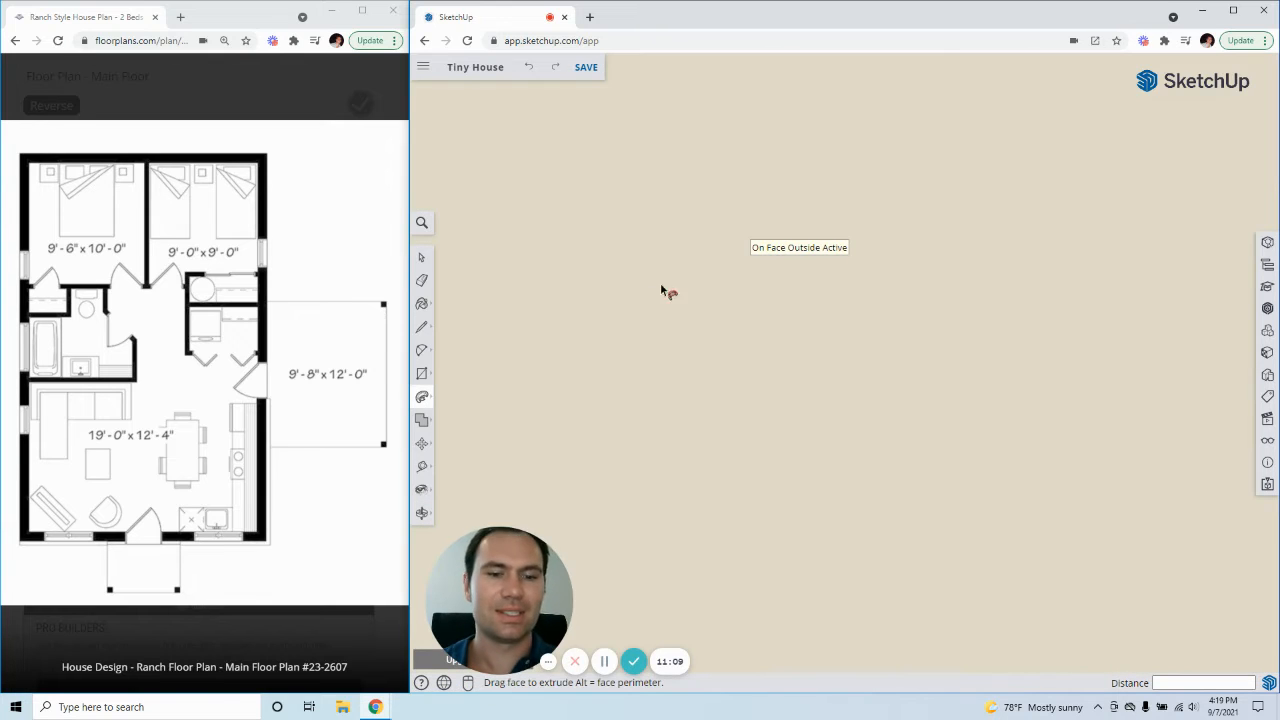
{"action": "scroll", "coordinate": [712, 286], "scroll_direction": "up", "scroll_amount": 3}
{"action": "mouse_move", "coordinate": [723, 286]}
{"action": "middle_mouse_down"}
{"action": "mouse_move", "coordinate": [763, 446]}
{"action": "mouse_move", "coordinate": [720, 331]}
{"action": "middle_mouse_up"}
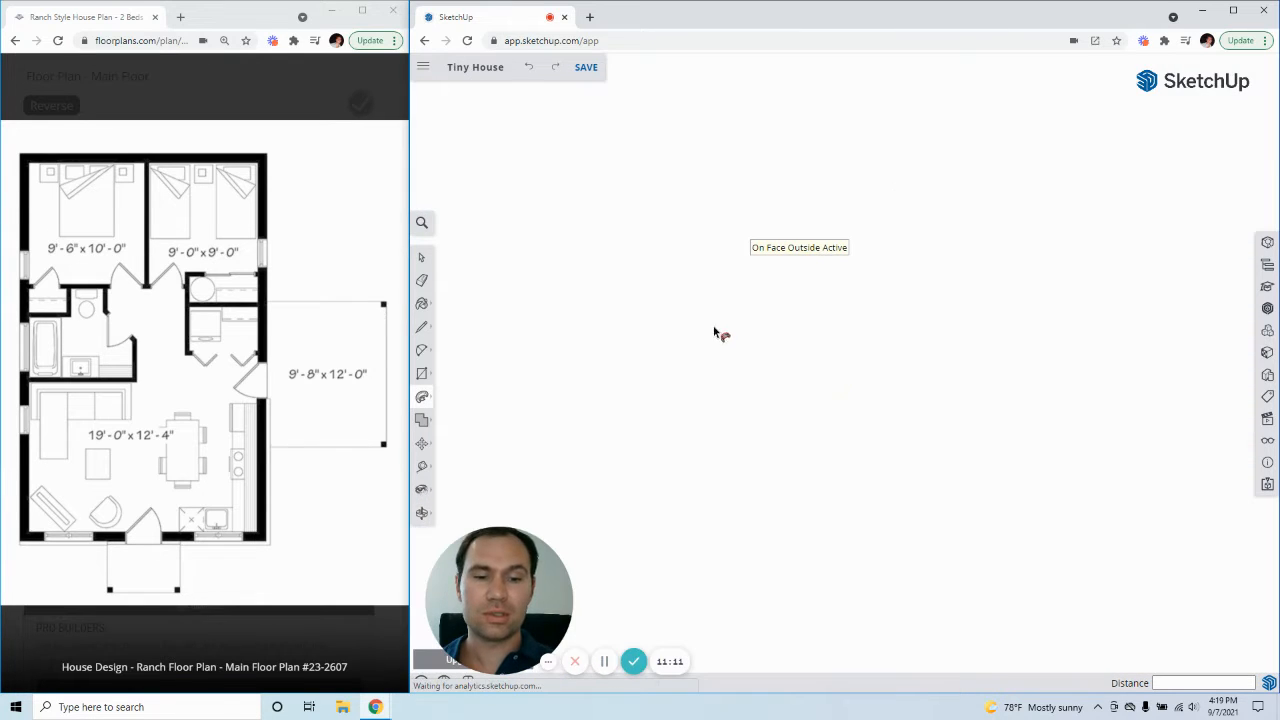
{"action": "scroll", "coordinate": [716, 340], "scroll_direction": "down", "scroll_amount": 2}
{"action": "scroll", "coordinate": [716, 340], "scroll_direction": "down", "scroll_amount": 10}
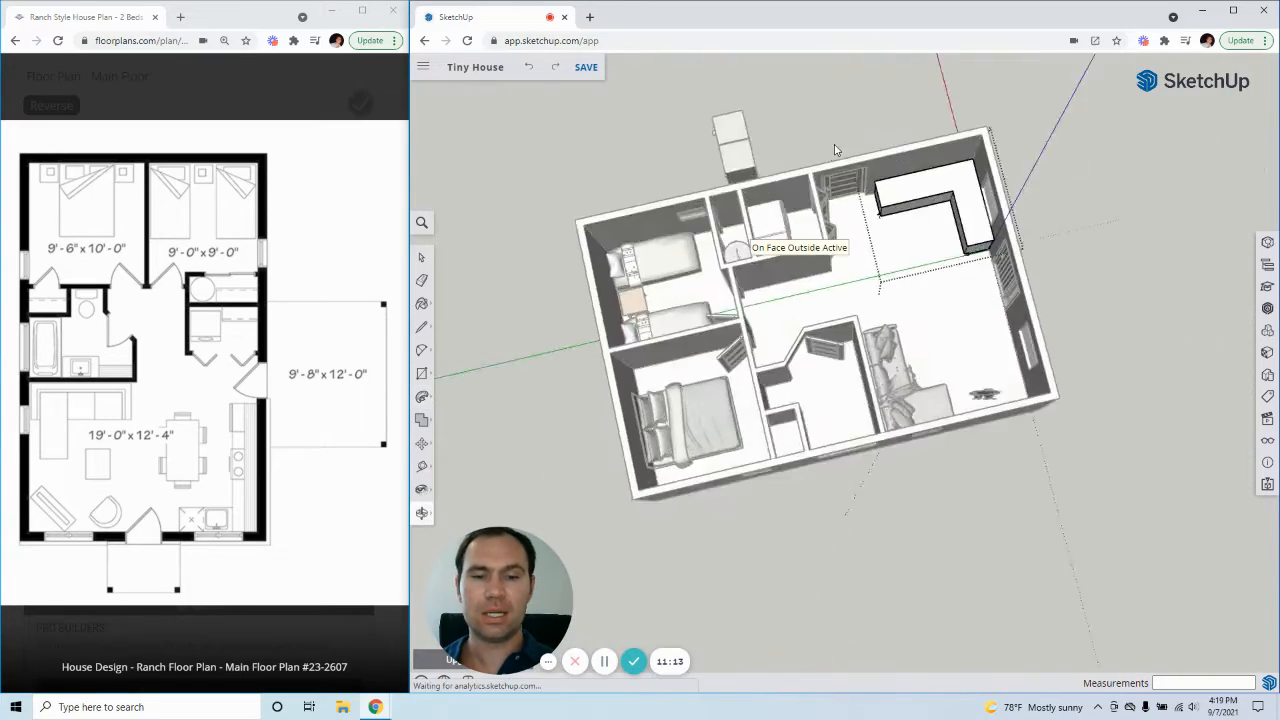
{"action": "middle_click_drag", "start_coordinate": [836, 150], "coordinate": [840, 182]}
{"action": "scroll", "coordinate": [840, 182], "scroll_direction": "up", "scroll_amount": 10}
{"action": "middle_click_drag", "start_coordinate": [814, 229], "coordinate": [733, 135]}
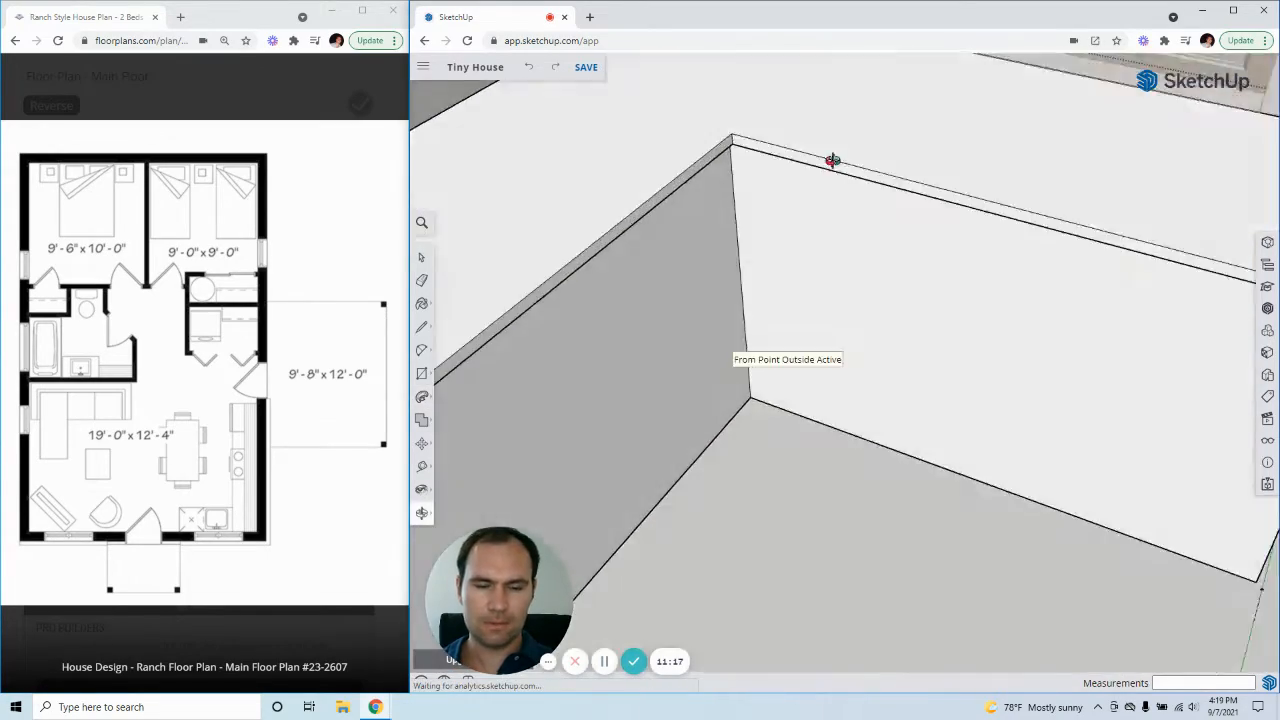
{"action": "scroll", "coordinate": [818, 142], "scroll_direction": "down", "scroll_amount": 3}
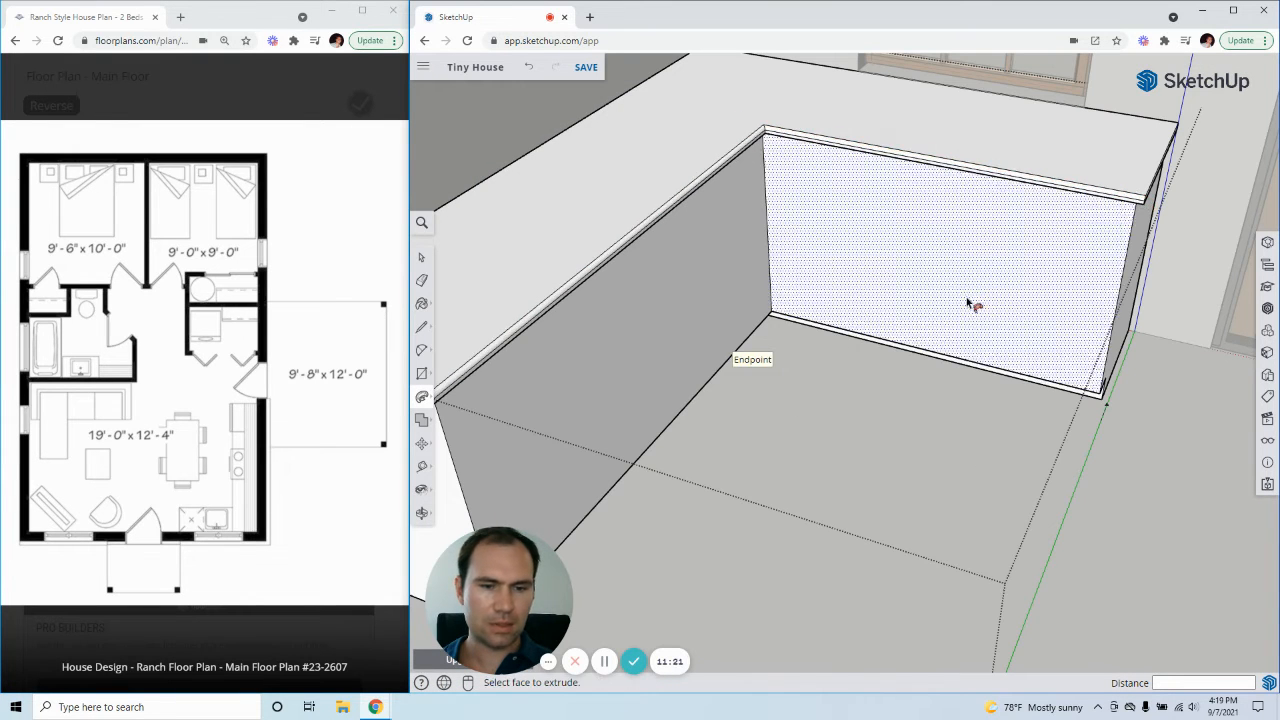
- Inspect the rounded countertop edge at the inside corner and both leg ends, and undo the Follow Me cut
{"action": "mouse_move", "coordinate": [971, 303]}
{"action": "middle_mouse_down"}
{"action": "mouse_move", "coordinate": [1020, 217]}
{"action": "mouse_move", "coordinate": [566, 177]}
{"action": "middle_mouse_up"}
{"action": "scroll", "coordinate": [540, 200], "scroll_direction": "up", "scroll_amount": 3}
{"action": "mouse_move", "coordinate": [515, 226]}
{"action": "middle_mouse_down"}
{"action": "mouse_move", "coordinate": [586, 229]}
{"action": "mouse_move", "coordinate": [735, 162]}
{"action": "mouse_move", "coordinate": [586, 209]}
{"action": "mouse_move", "coordinate": [726, 297]}
{"action": "mouse_move", "coordinate": [514, 253]}
{"action": "mouse_move", "coordinate": [631, 294]}
{"action": "mouse_move", "coordinate": [447, 245]}
{"action": "middle_mouse_up"}
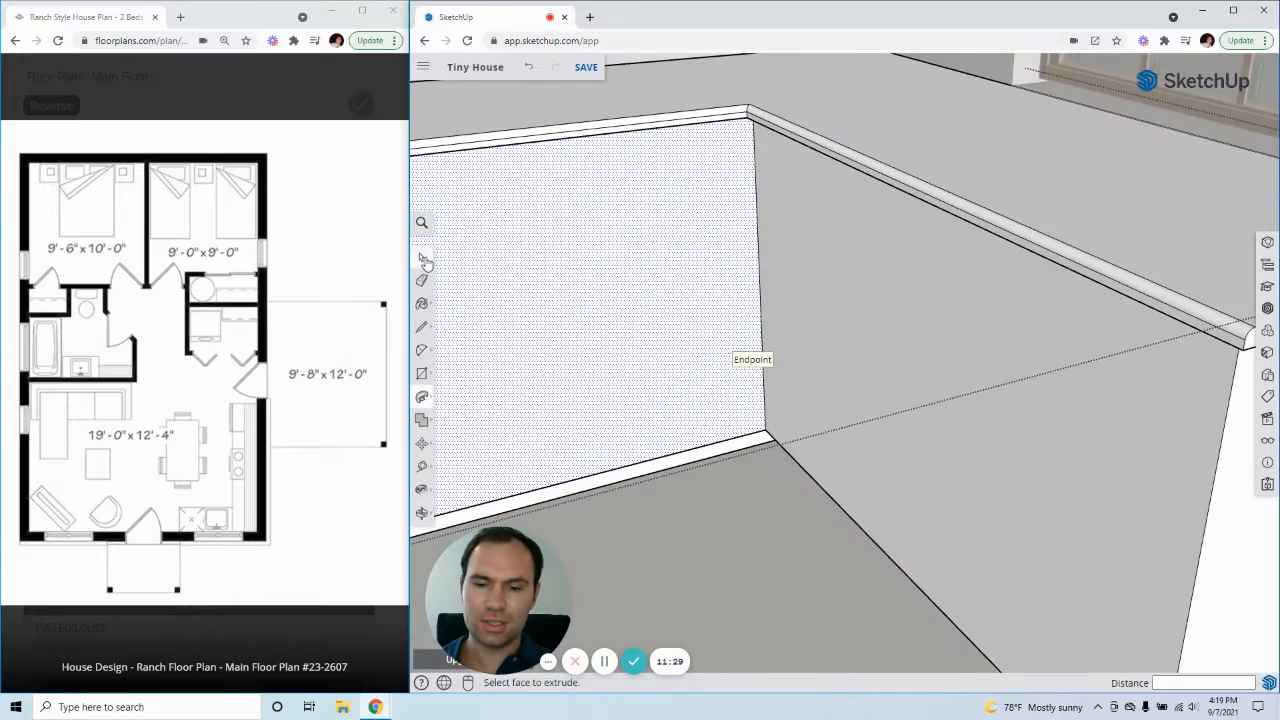
{"action": "left_click", "coordinate": [423, 259]}
{"action": "mouse_move", "coordinate": [662, 346]}
{"action": "middle_mouse_down"}
{"action": "mouse_move", "coordinate": [829, 306]}
{"action": "mouse_move", "coordinate": [920, 346]}
{"action": "mouse_move", "coordinate": [752, 251]}
{"action": "mouse_move", "coordinate": [980, 331]}
{"action": "mouse_move", "coordinate": [823, 420]}
{"action": "mouse_move", "coordinate": [855, 430]}
{"action": "mouse_move", "coordinate": [921, 306]}
{"action": "middle_mouse_up"}
{"action": "scroll", "coordinate": [658, 459], "scroll_direction": "up", "scroll_amount": 10}
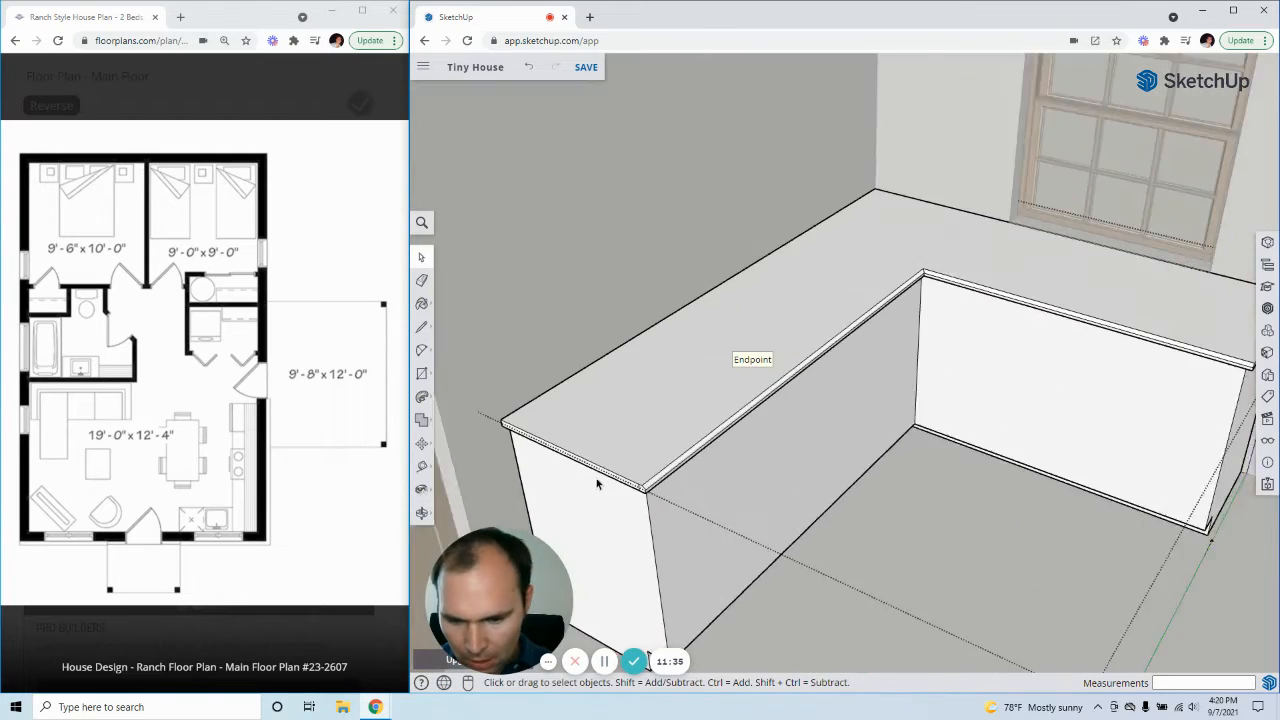
{"action": "scroll", "coordinate": [628, 479], "scroll_direction": "down", "scroll_amount": 5}
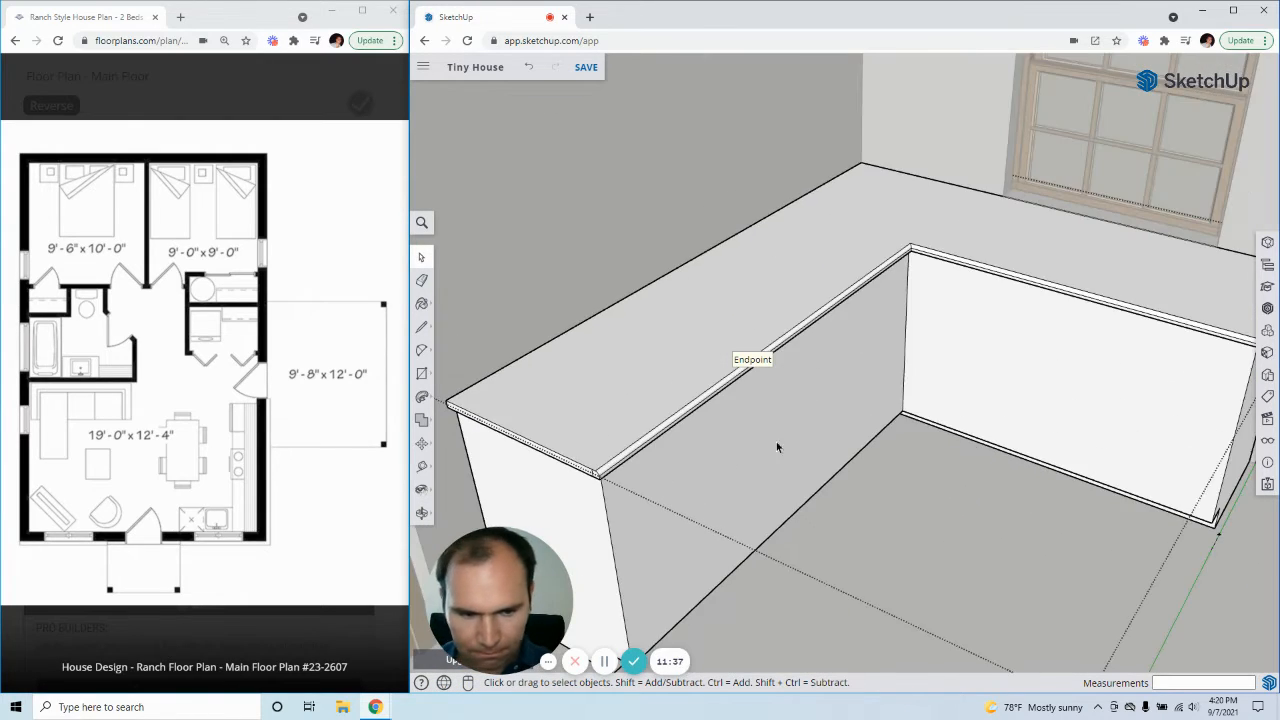
{"action": "scroll", "coordinate": [1143, 350], "scroll_direction": "up", "scroll_amount": 4}
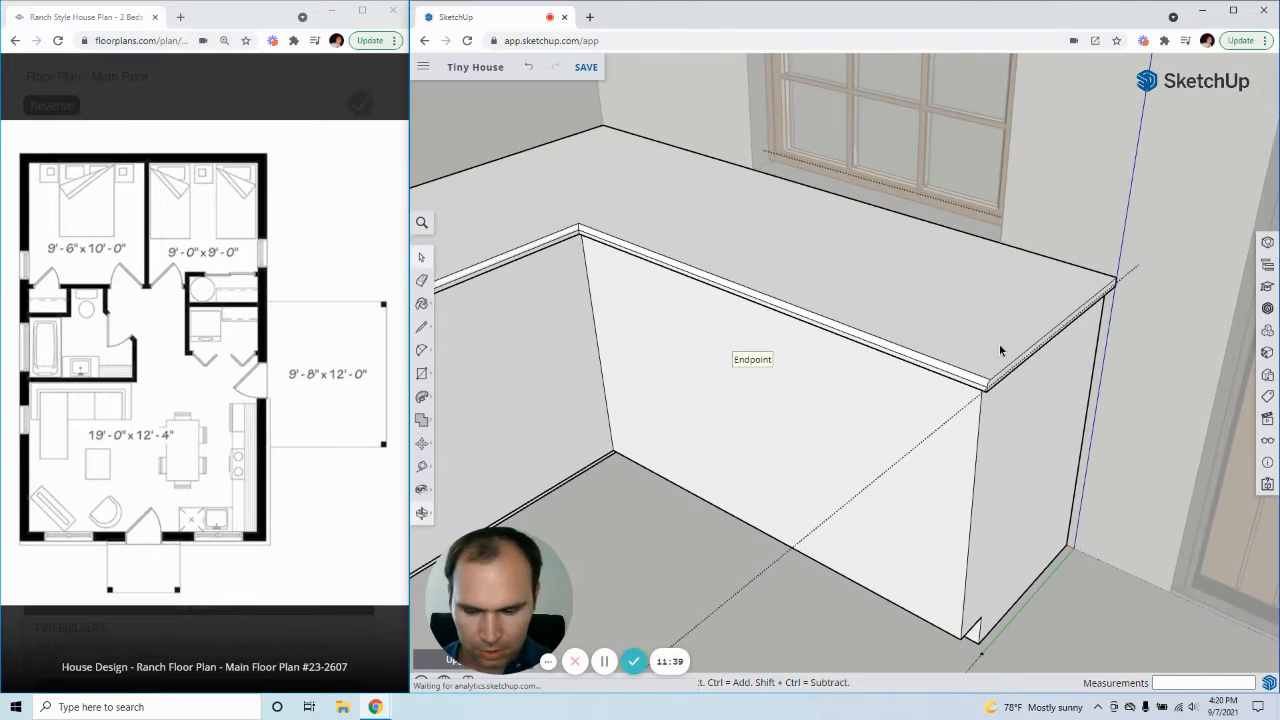
{"action": "scroll", "coordinate": [1043, 376], "scroll_direction": "down", "scroll_amount": 5}
{"action": "scroll", "coordinate": [630, 423], "scroll_direction": "up", "scroll_amount": 6}
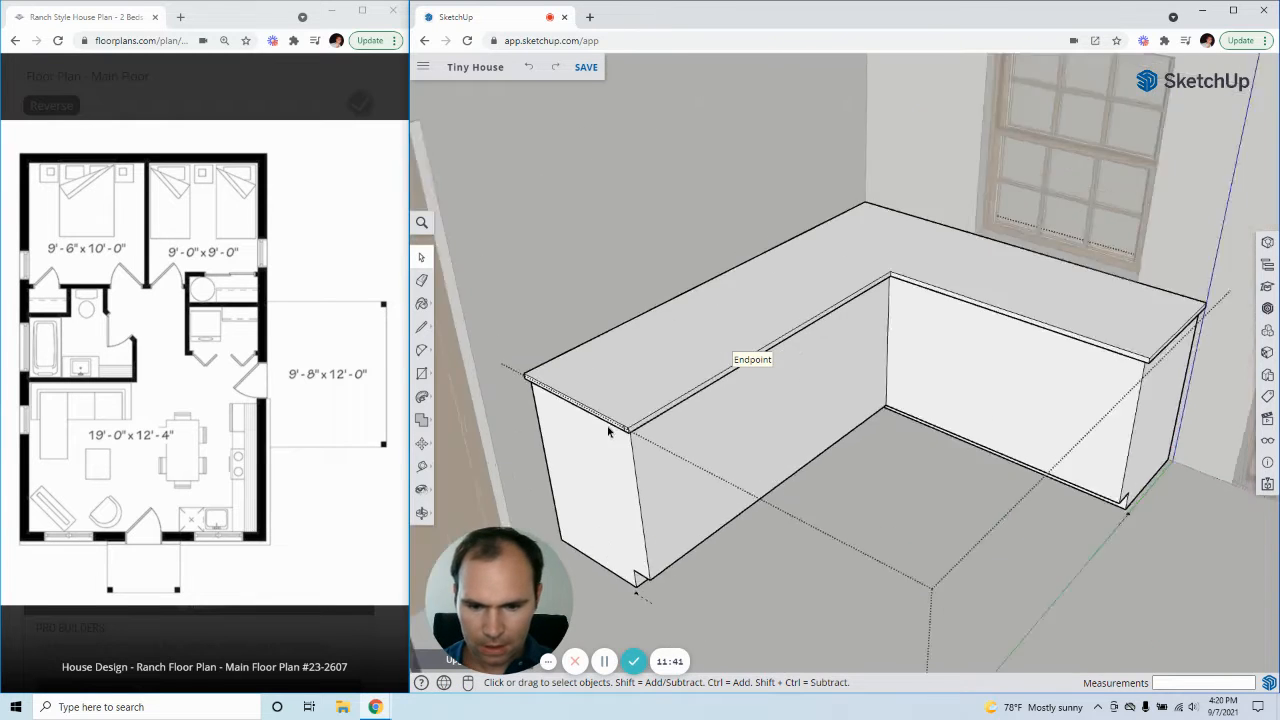
- Retry Follow Me with the sliver from the longer leg's end along the countertop's front edge, and undo the result
{"action": "middle_click_drag", "start_coordinate": [618, 453], "coordinate": [649, 386]}
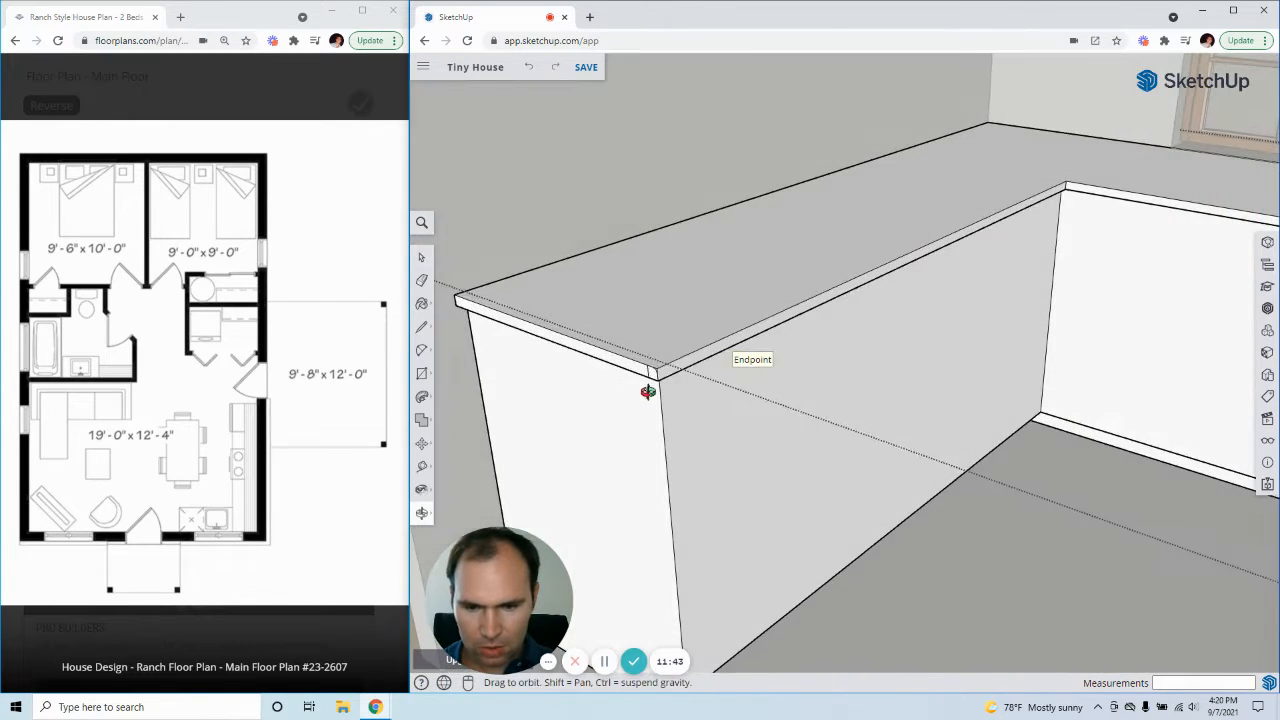
{"action": "left_click", "coordinate": [422, 395]}
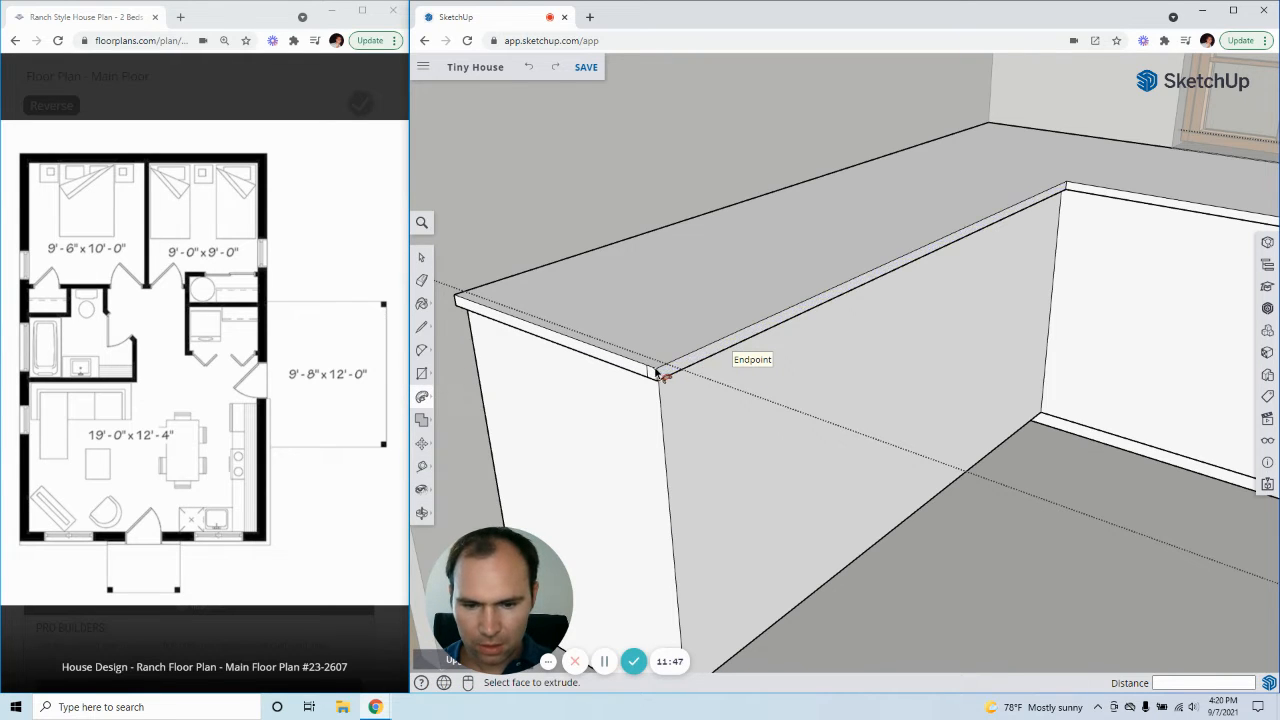
{"action": "scroll", "coordinate": [657, 372], "scroll_direction": "up", "scroll_amount": 2}
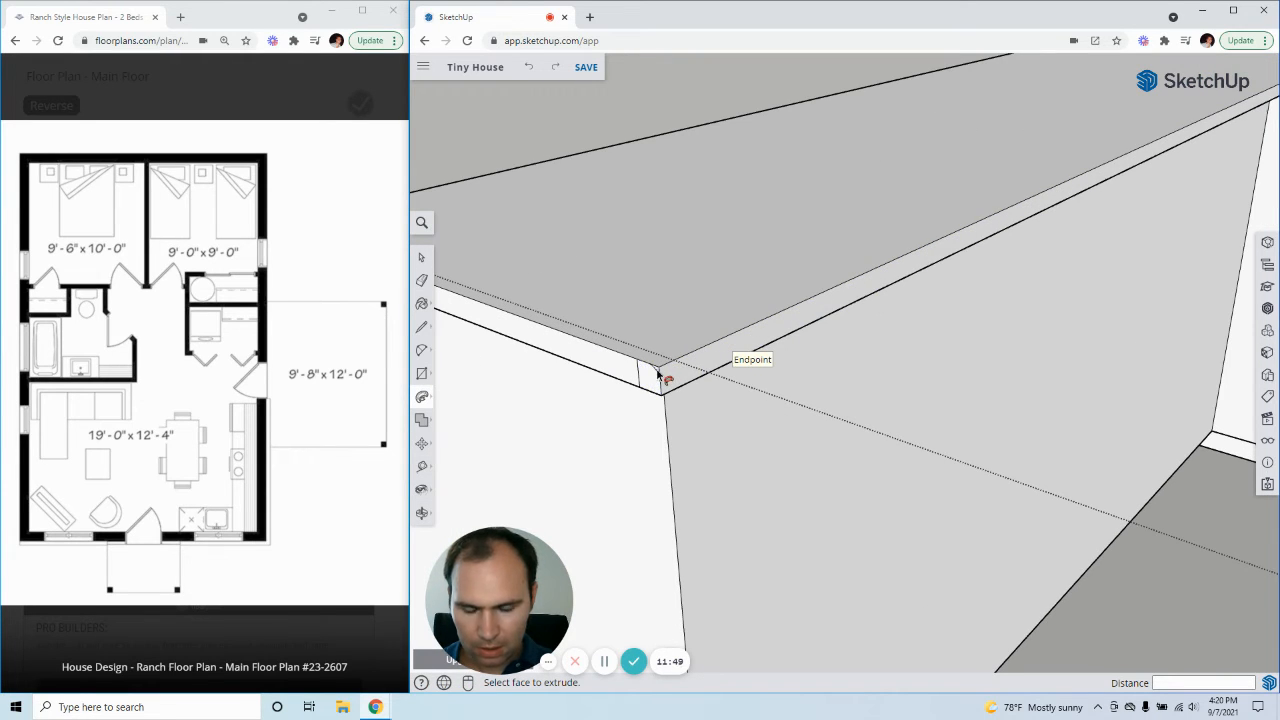
{"action": "scroll", "coordinate": [658, 372], "scroll_direction": "up", "scroll_amount": 3}
{"action": "scroll", "coordinate": [652, 382], "scroll_direction": "down", "scroll_amount": 5}
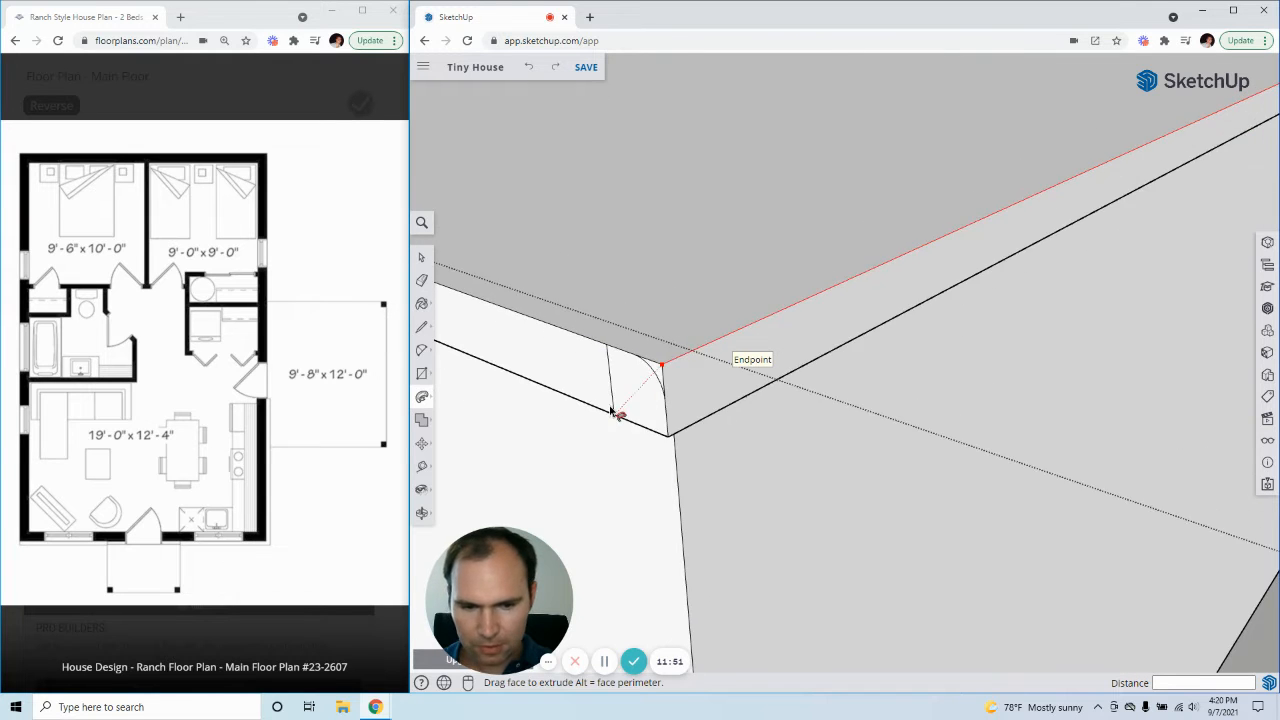
{"action": "scroll", "coordinate": [1000, 185], "scroll_direction": "down", "scroll_amount": 8}
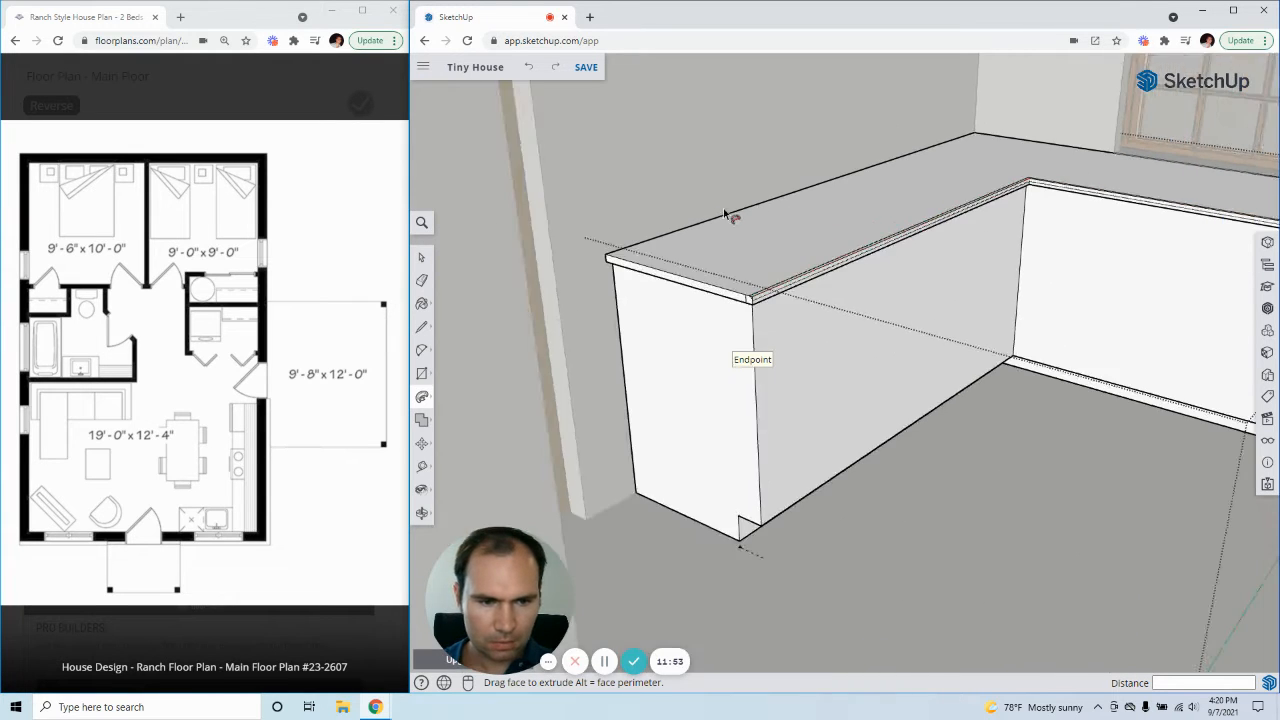
{"action": "middle_click_drag", "start_coordinate": [880, 206], "coordinate": [795, 392]}
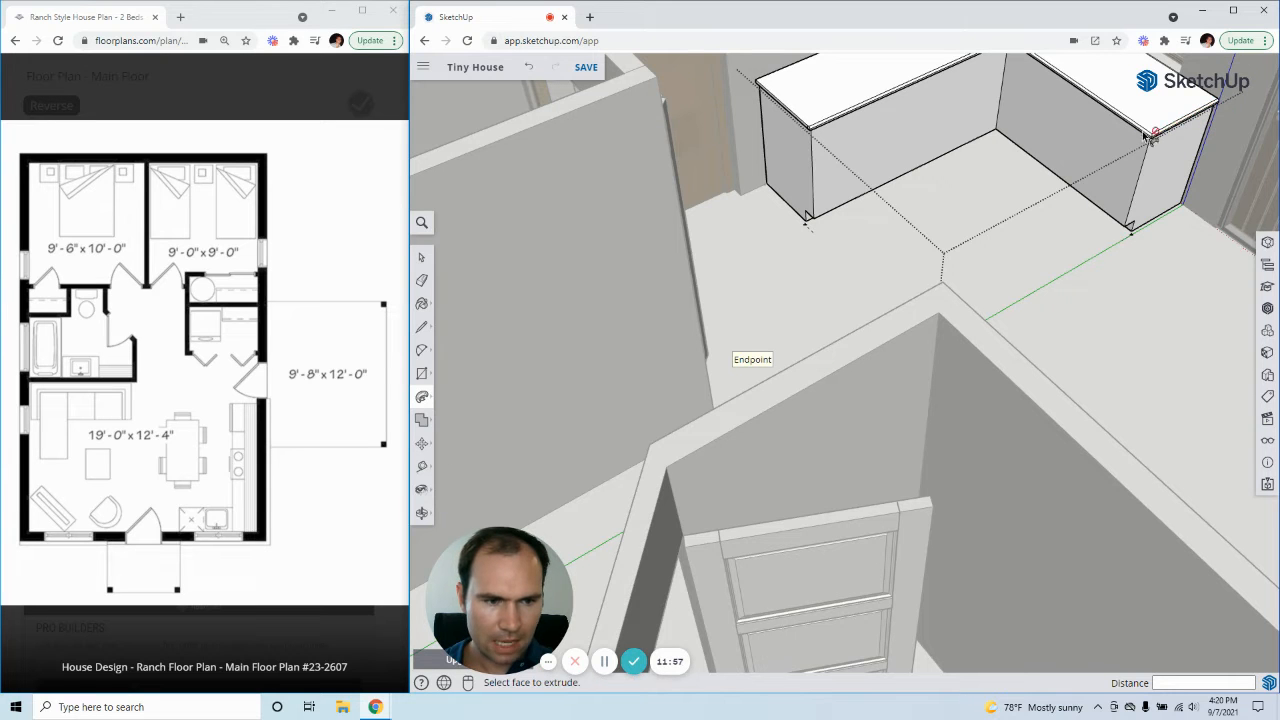
{"action": "scroll", "coordinate": [800, 260], "scroll_direction": "down", "scroll_amount": 4}
{"action": "middle_click_drag", "start_coordinate": [848, 229], "coordinate": [1029, 129]}
{"action": "key", "text": "ctrl+z"}
- Round the countertop's upper edge using Follow Me with the sliver along both inner front edges and the shorter leg's end to the wall
{"action": "scroll", "coordinate": [800, 160], "scroll_direction": "up", "scroll_amount": 6}
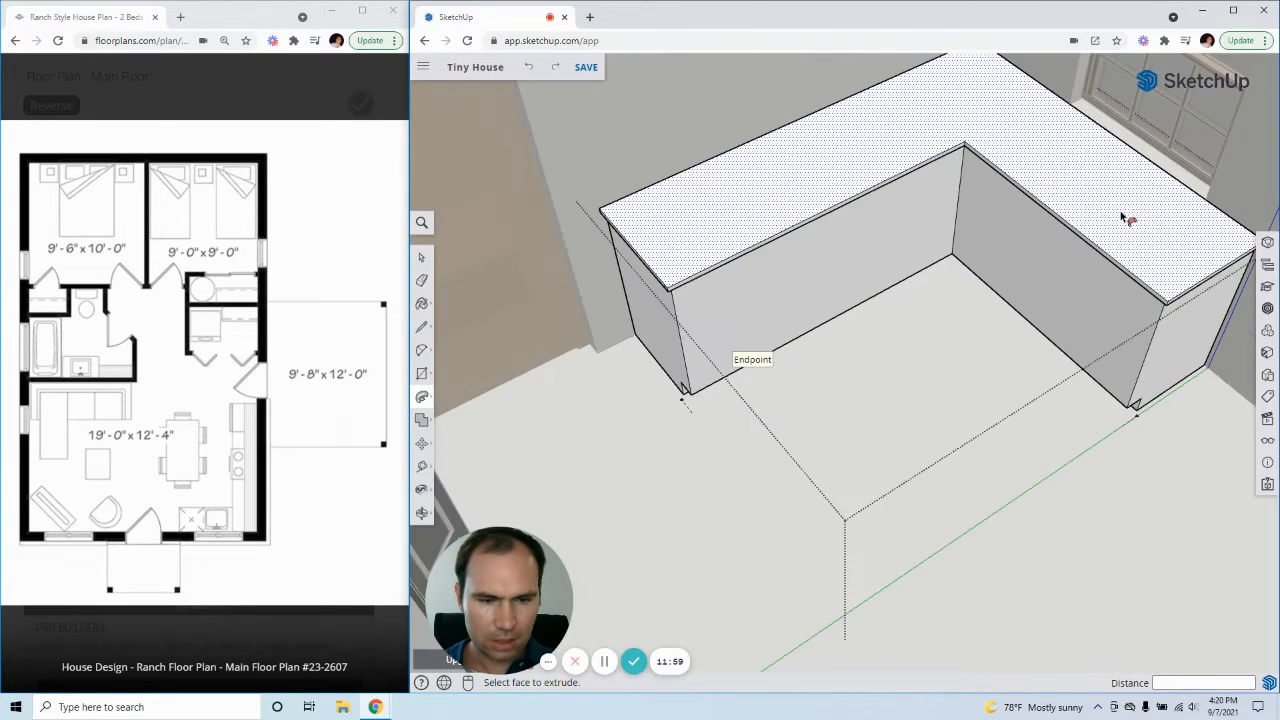
{"action": "scroll", "coordinate": [1210, 220], "scroll_direction": "up", "scroll_amount": 3}
{"action": "scroll", "coordinate": [1232, 216], "scroll_direction": "down", "scroll_amount": 1}
{"action": "scroll", "coordinate": [565, 300], "scroll_direction": "up", "scroll_amount": 6}
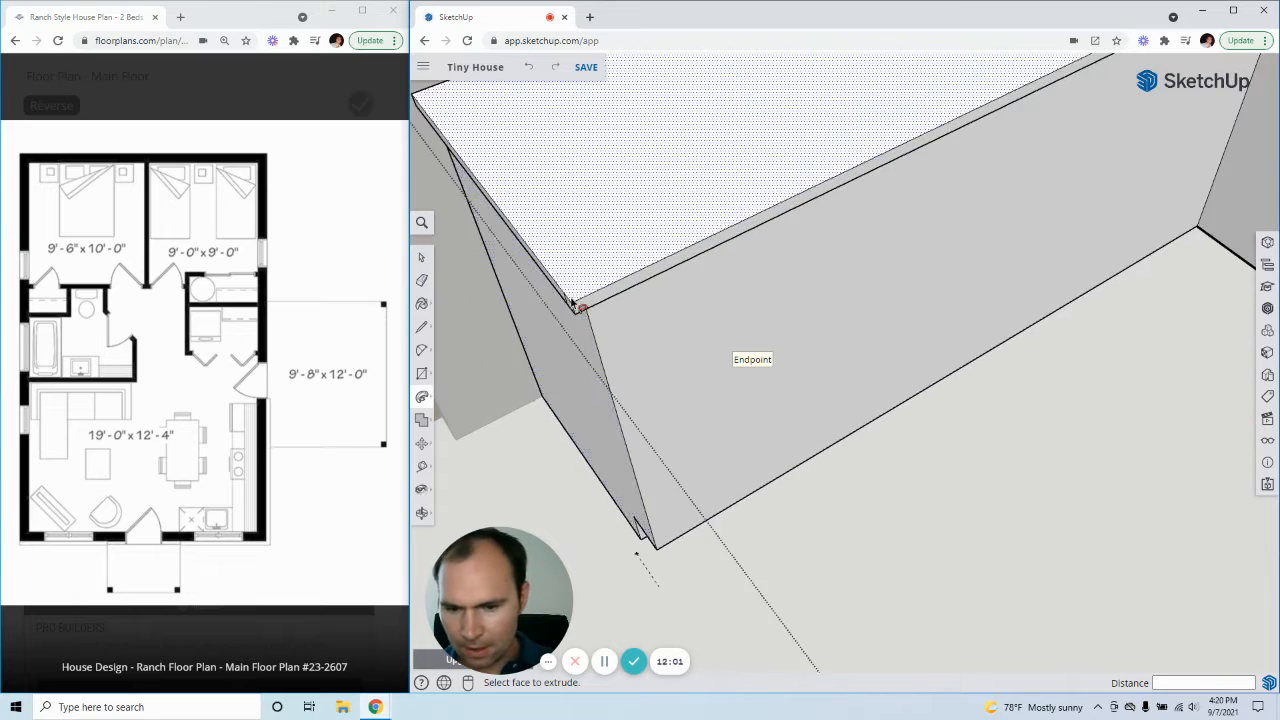
{"action": "middle_click_drag", "start_coordinate": [572, 303], "coordinate": [594, 357]}
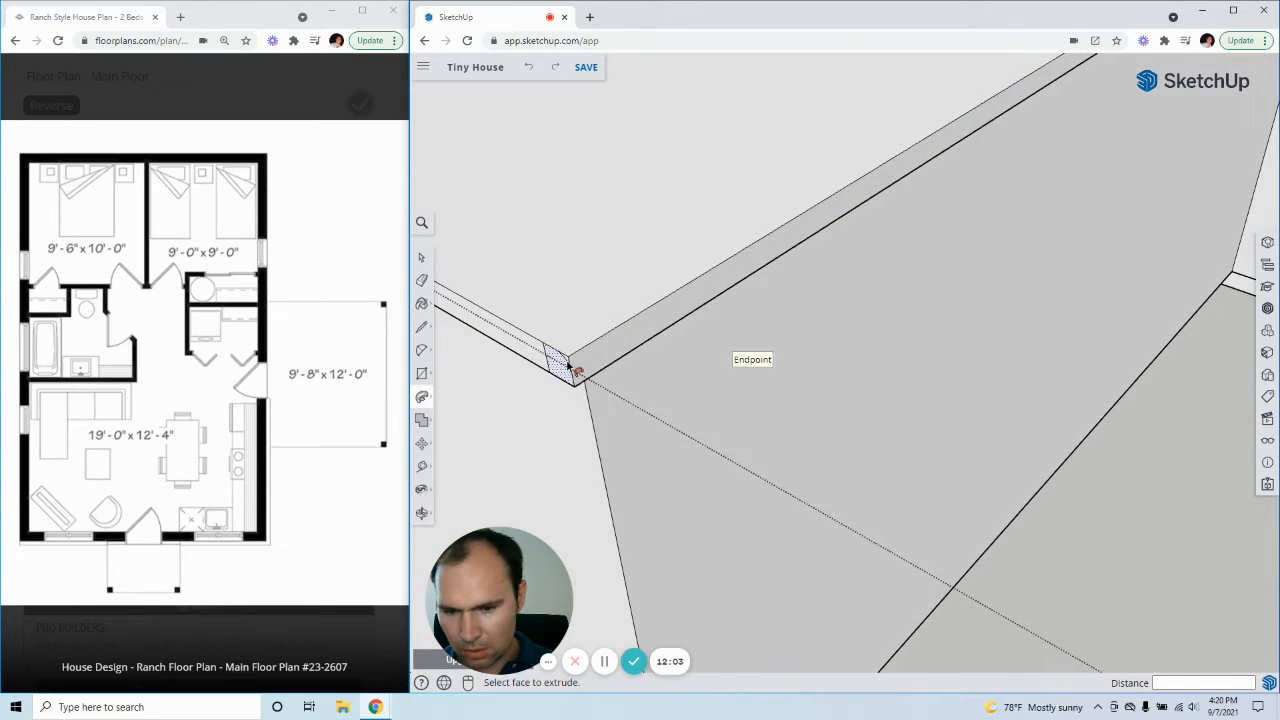
{"action": "scroll", "coordinate": [806, 302], "scroll_direction": "down", "scroll_amount": 10}
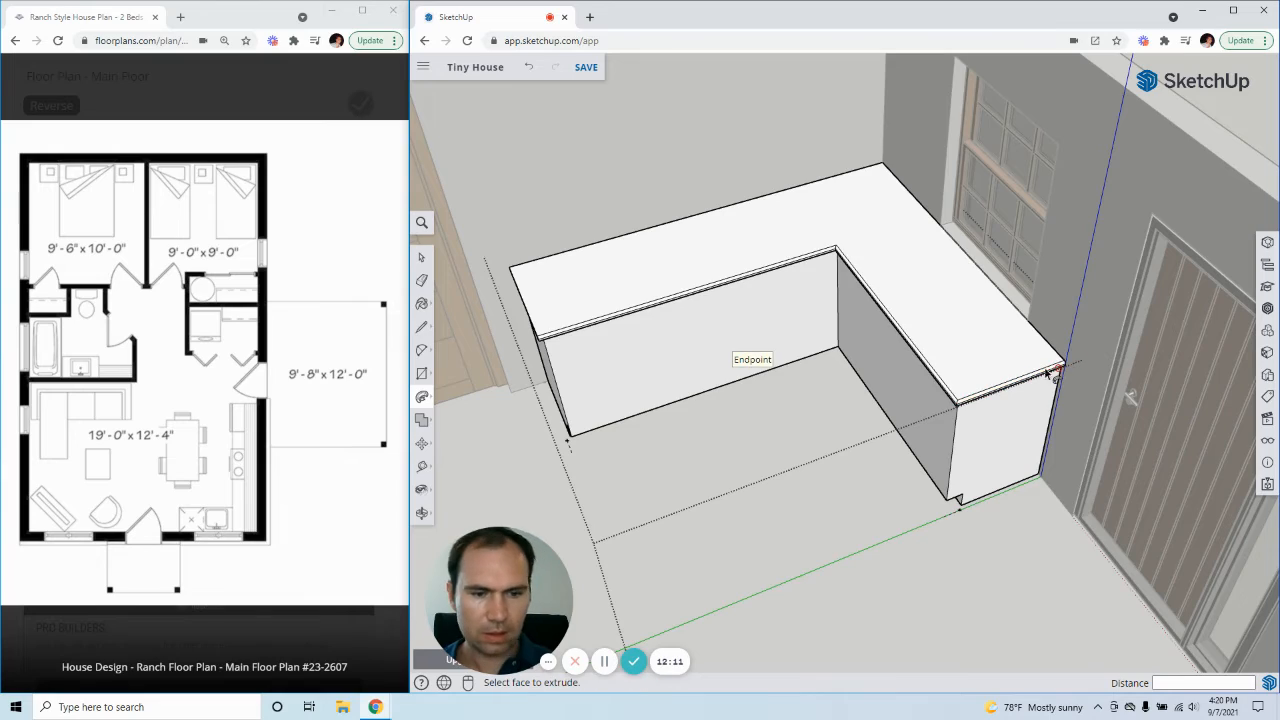
{"action": "middle_click_drag", "start_coordinate": [770, 366], "coordinate": [1027, 422]}
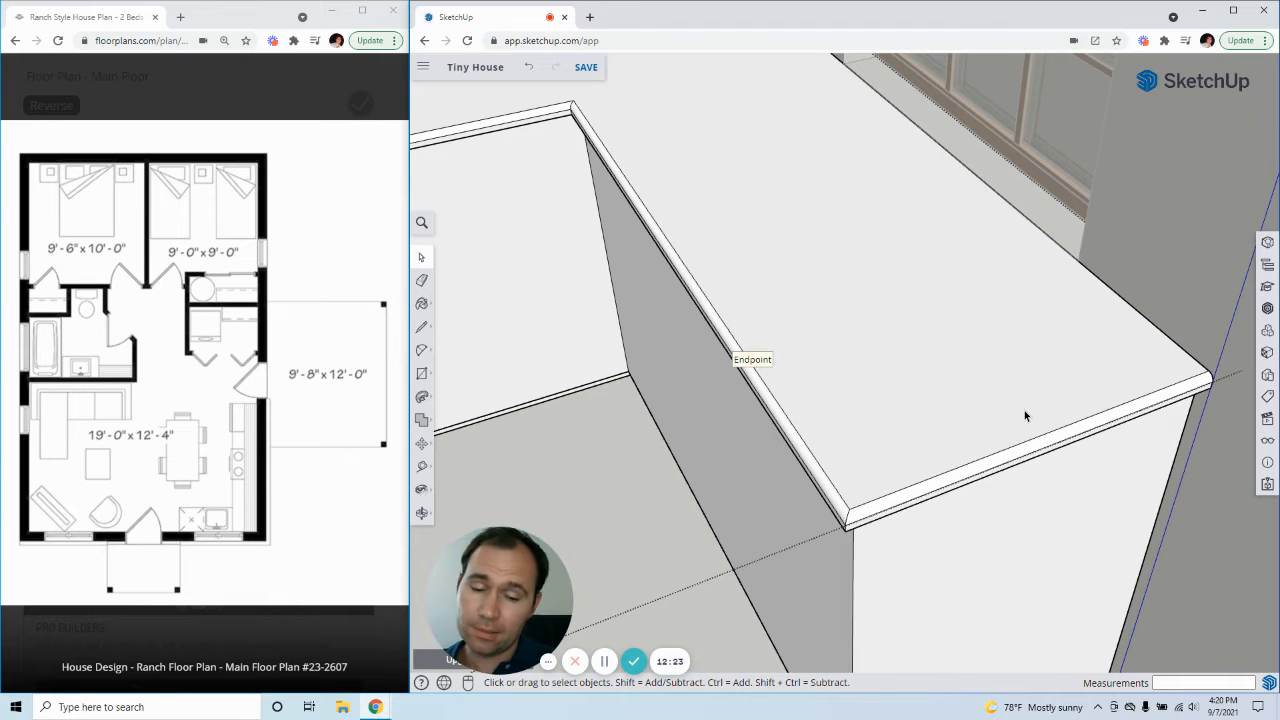
- Leave the counter's editing mode and move the whole counter along the red axis away from the side wall
{"action": "scroll", "coordinate": [960, 421], "scroll_direction": "down", "scroll_amount": 5}
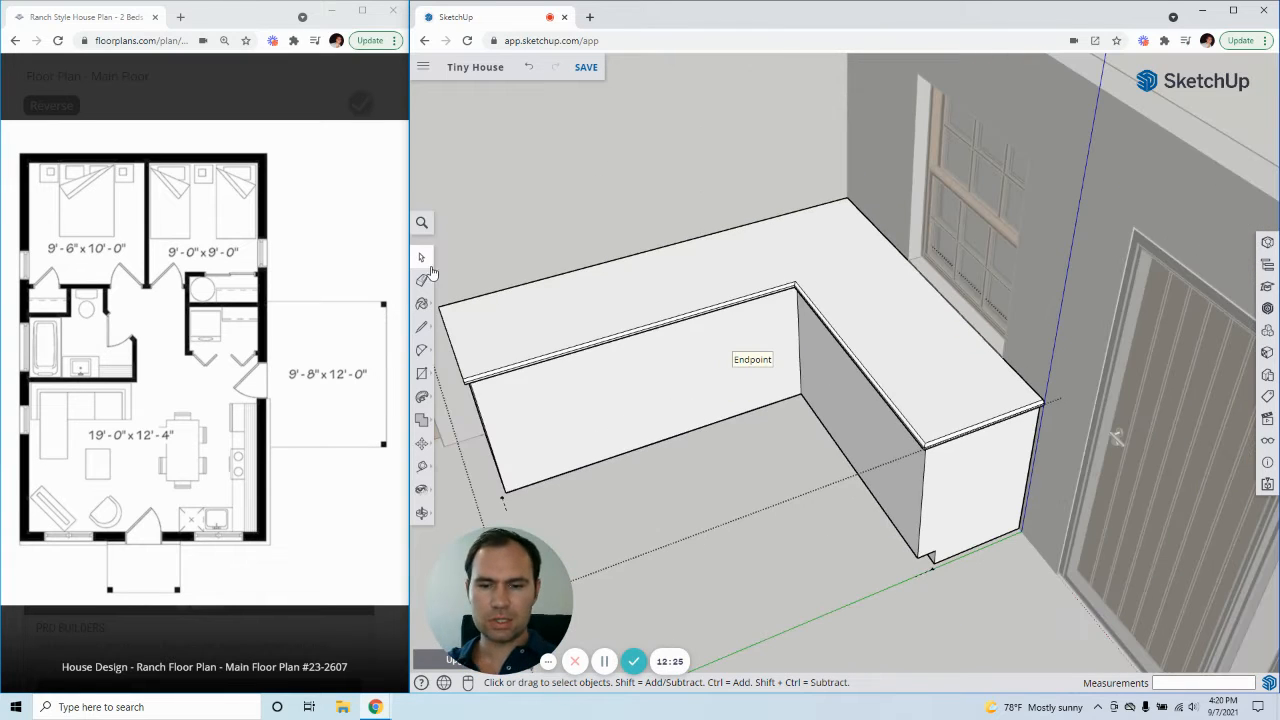
{"action": "scroll", "coordinate": [642, 386], "scroll_direction": "down", "scroll_amount": 3}
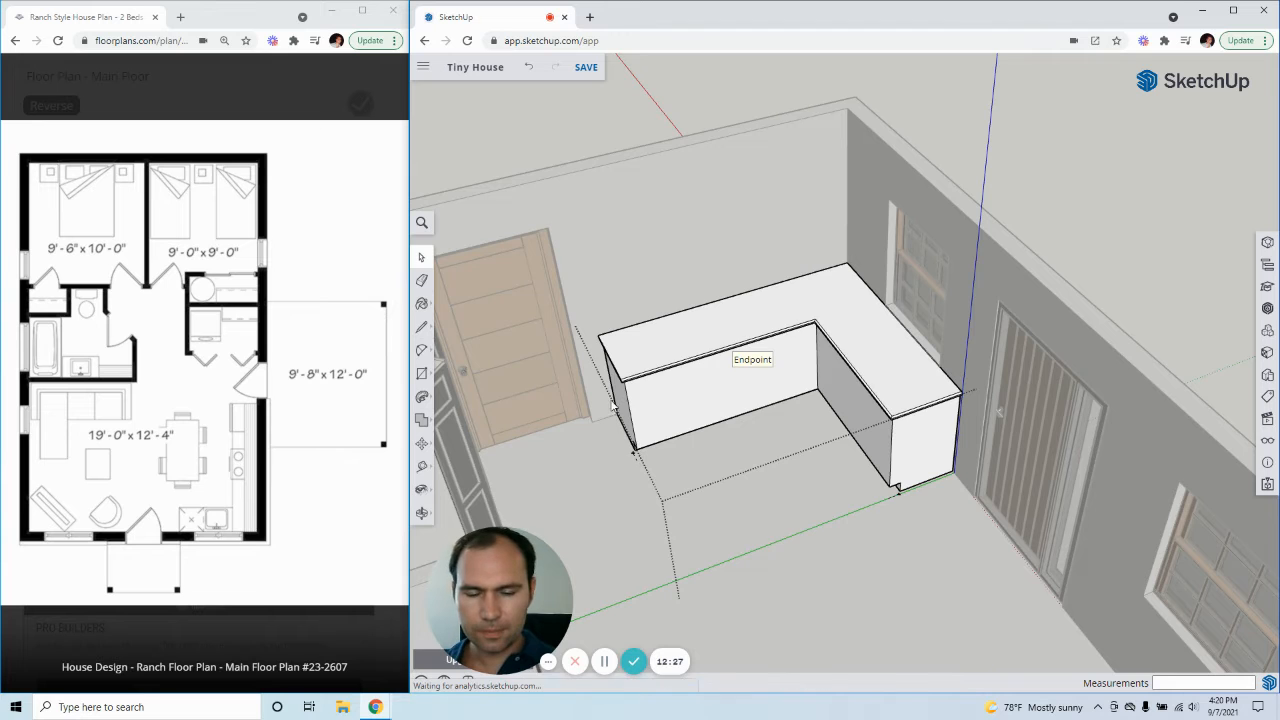
{"action": "middle_click_drag", "start_coordinate": [612, 403], "coordinate": [686, 541]}
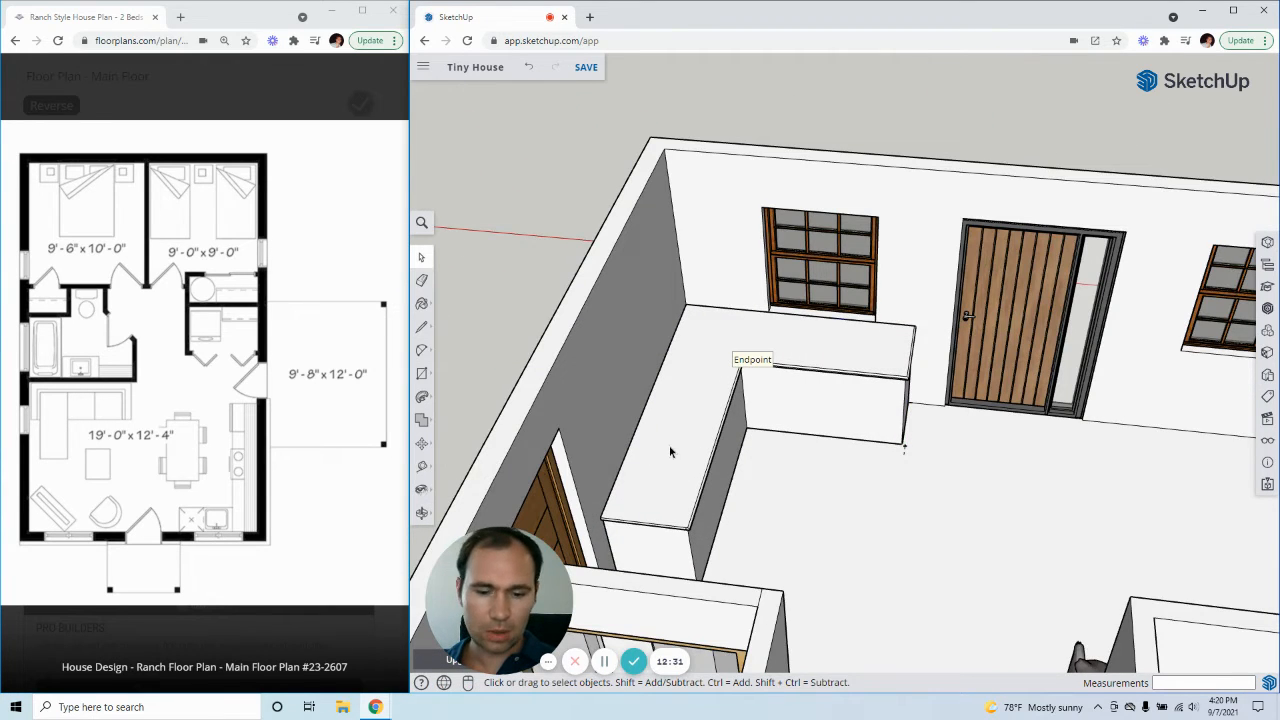
{"action": "key", "text": "m"}
{"action": "left_click", "coordinate": [691, 467]}
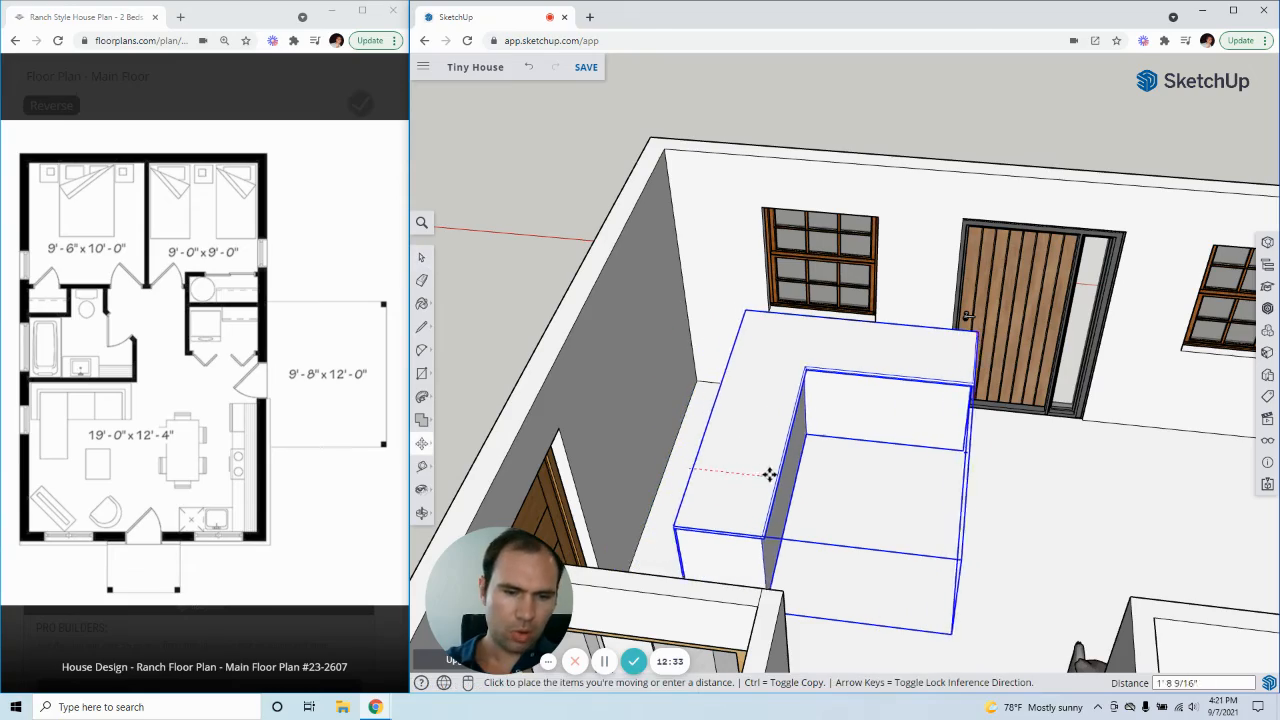
{"action": "left_click", "coordinate": [786, 475]}
{"action": "middle_click_drag", "start_coordinate": [688, 475], "coordinate": [836, 604]}
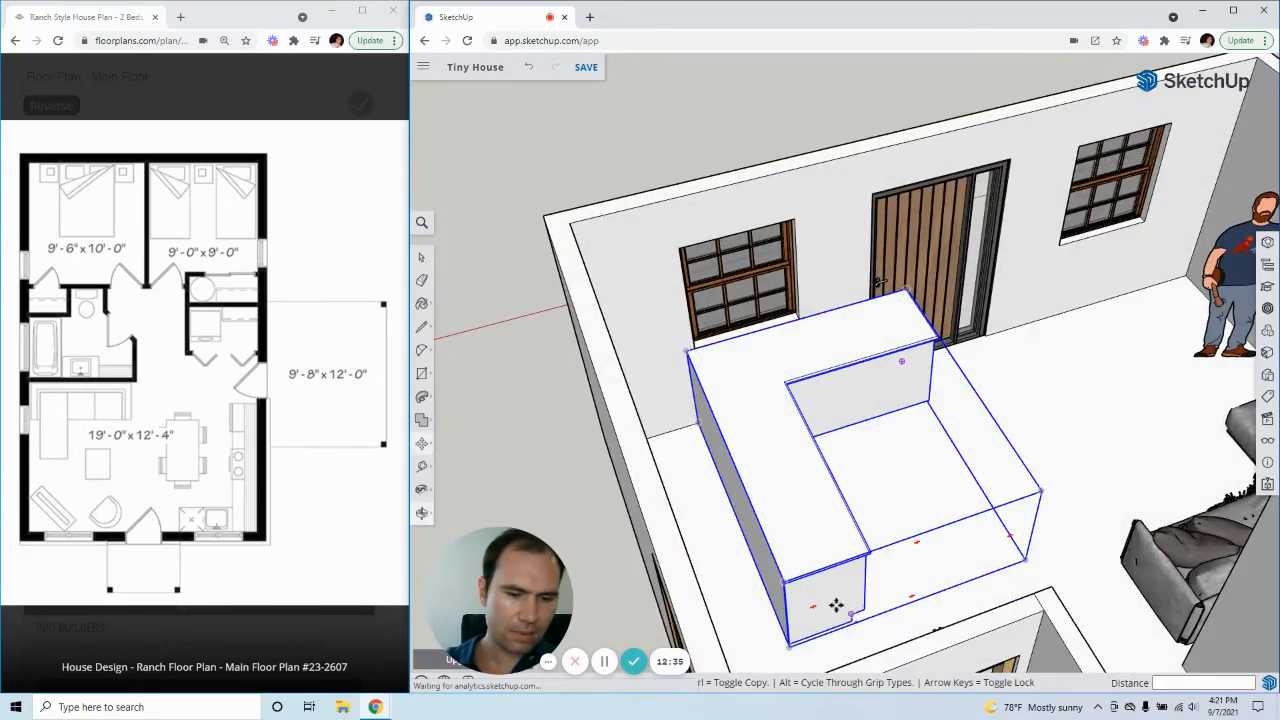
- Check the back corner of the longer leg's end, and undo the counter's move, the Follow Me rounding and its arc profile
{"action": "scroll", "coordinate": [800, 592], "scroll_direction": "up", "scroll_amount": 6}
{"action": "middle_click_drag", "start_coordinate": [763, 580], "coordinate": [803, 537]}
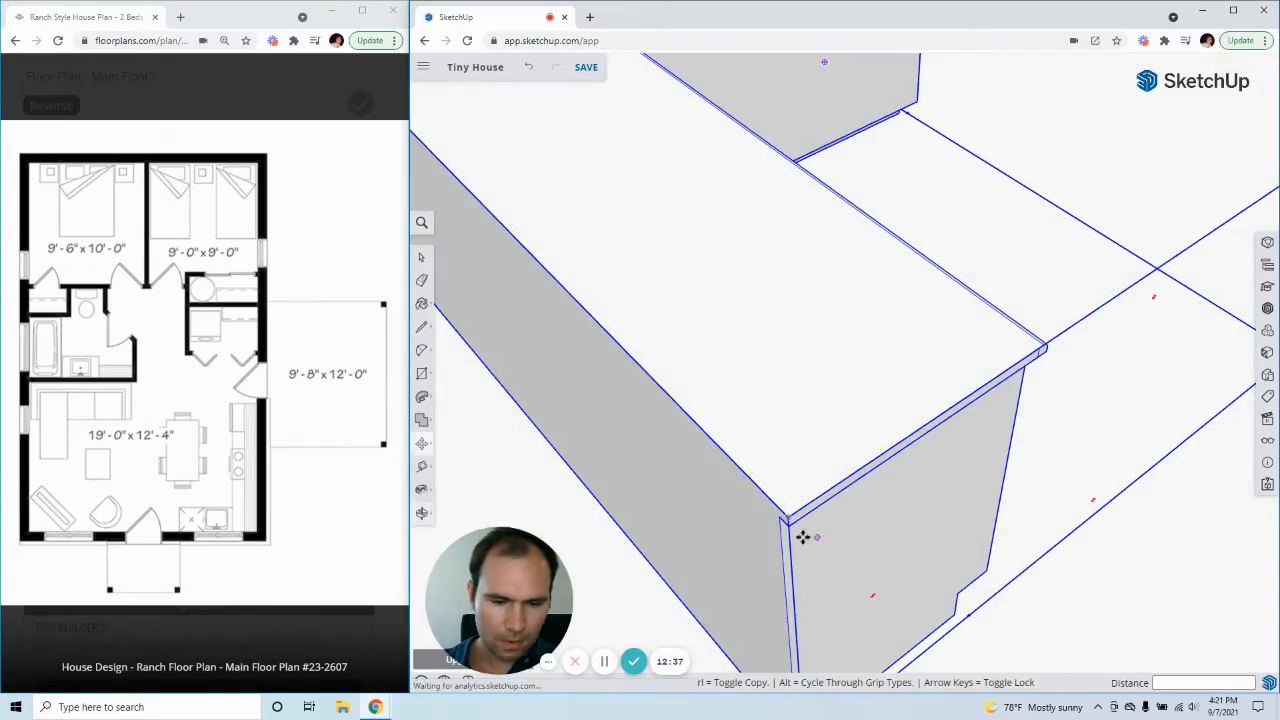
{"action": "scroll", "coordinate": [780, 529], "scroll_direction": "up", "scroll_amount": 3}
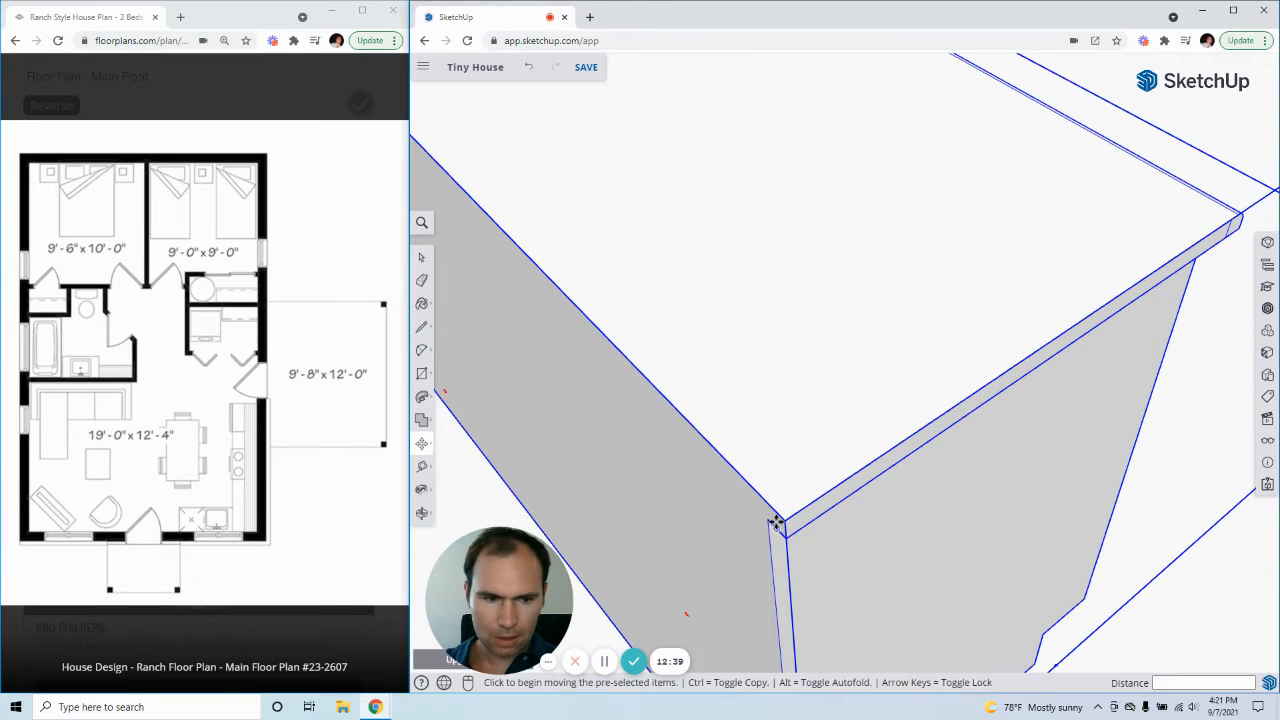
{"action": "key", "text": "ctrl+z"}
{"action": "key", "text": "ctrl+z"}
{"action": "key", "text": "ctrl+z"}
{"action": "key", "text": "ctrl+z"}
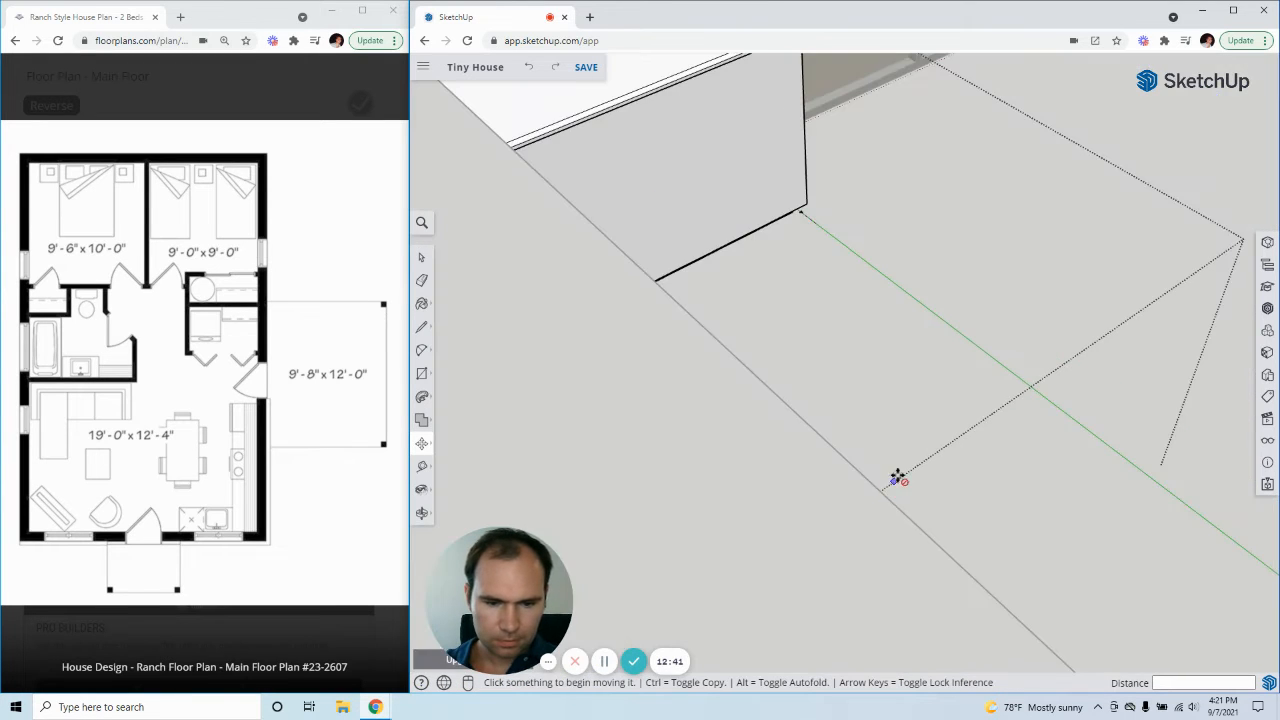
- Examine the unrounded countertop overhang at the longer leg's end and the counter's fit against the side wall
{"action": "middle_click_drag", "start_coordinate": [952, 412], "coordinate": [818, 446]}
{"action": "scroll", "coordinate": [830, 444], "scroll_direction": "down", "scroll_amount": 3}
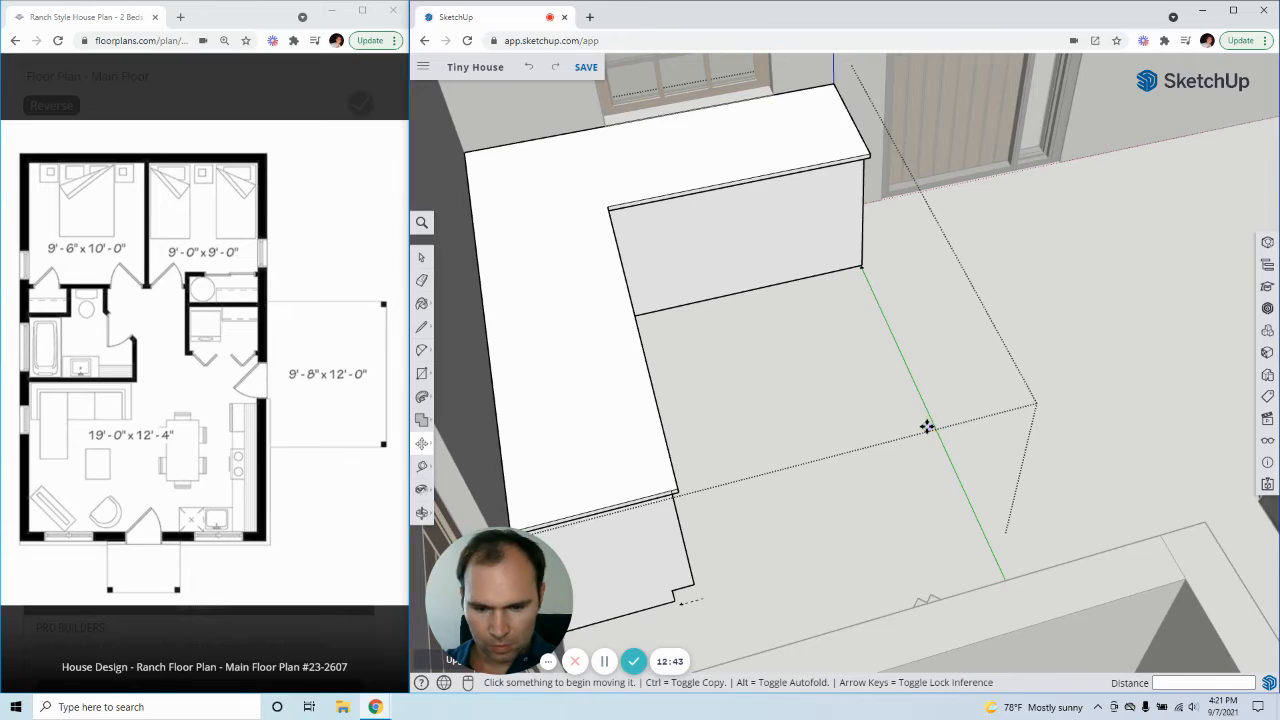
{"action": "scroll", "coordinate": [680, 492], "scroll_direction": "up", "scroll_amount": 6}
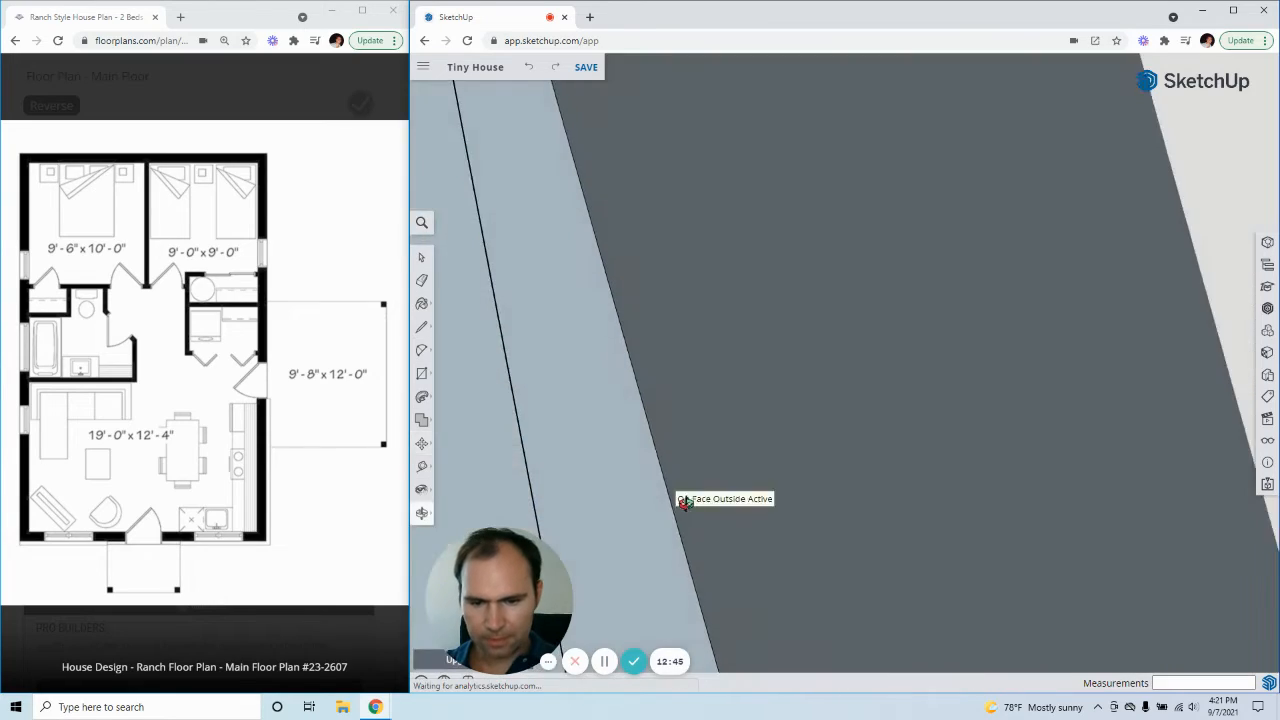
{"action": "scroll", "coordinate": [684, 480], "scroll_direction": "down", "scroll_amount": 5}
{"action": "middle_click_drag", "start_coordinate": [743, 486], "coordinate": [575, 262]}
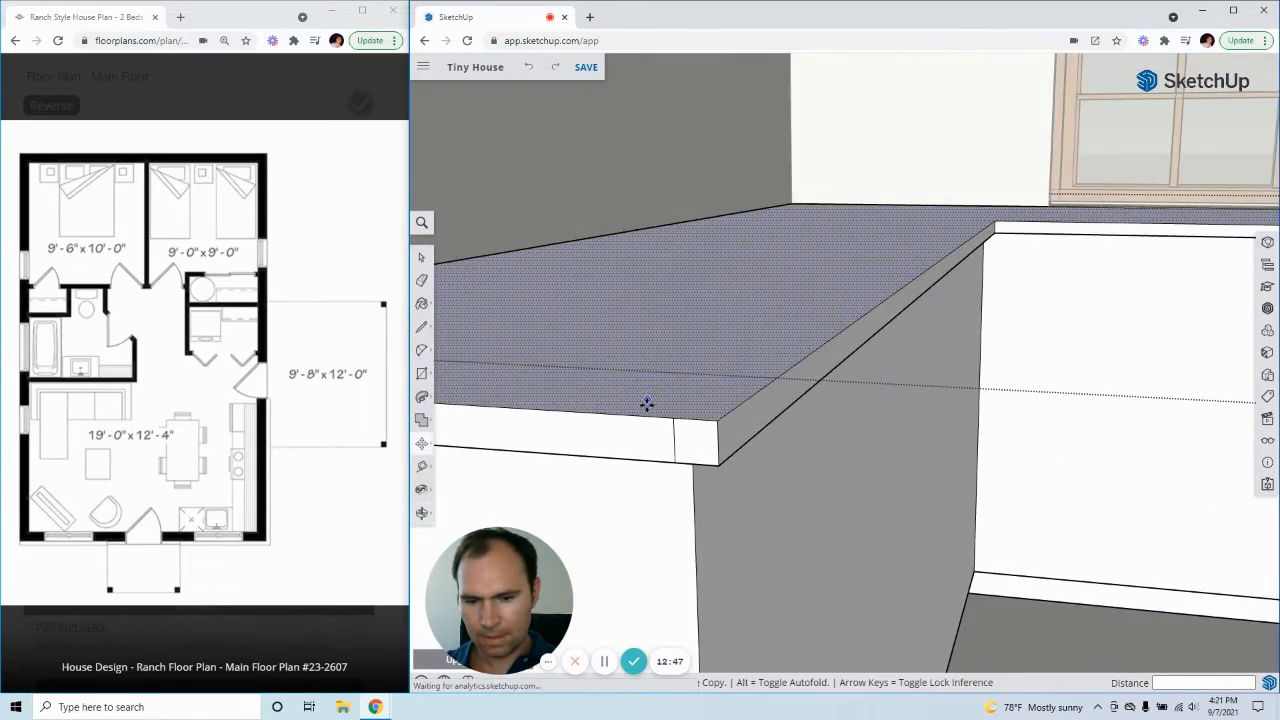
{"action": "middle_click_drag", "start_coordinate": [647, 403], "coordinate": [664, 173]}
{"action": "middle_click_drag", "start_coordinate": [757, 271], "coordinate": [805, 386]}
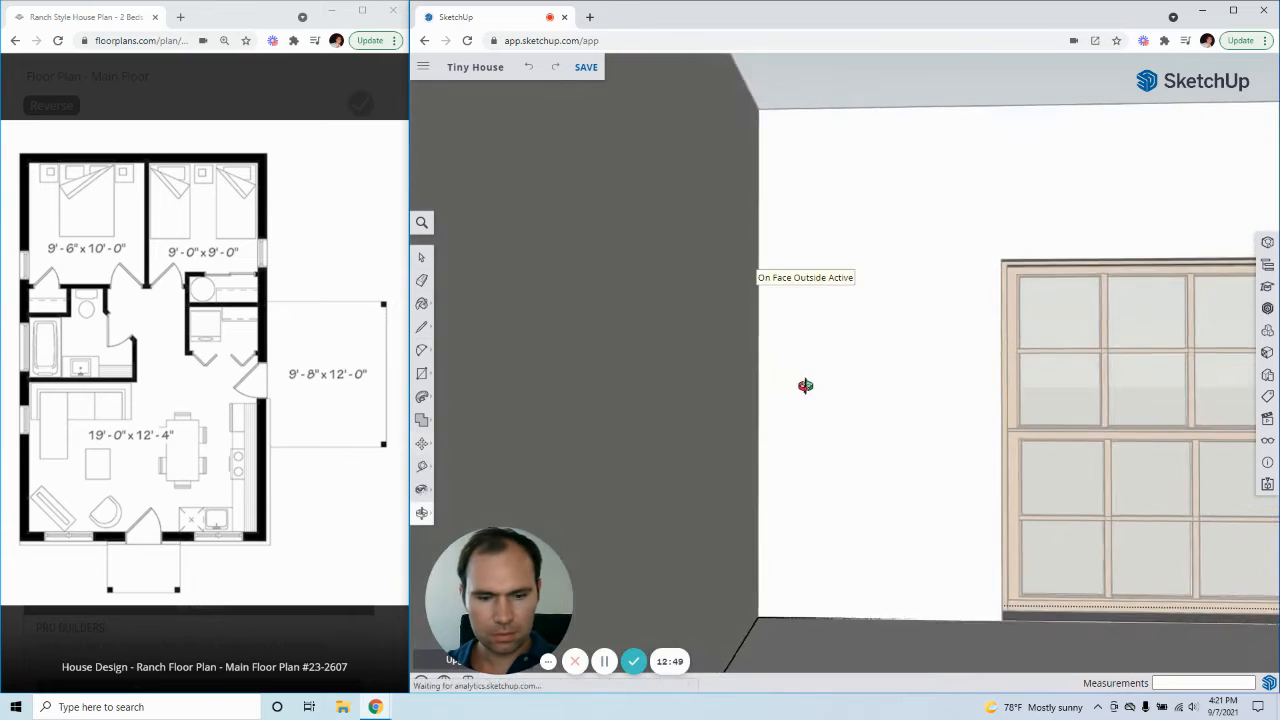
{"action": "scroll", "coordinate": [674, 383], "scroll_direction": "down", "scroll_amount": 4}
{"action": "middle_click_drag", "start_coordinate": [778, 324], "coordinate": [783, 449]}
{"action": "scroll", "coordinate": [849, 425], "scroll_direction": "down", "scroll_amount": 3}
{"action": "scroll", "coordinate": [848, 420], "scroll_direction": "down", "scroll_amount": 4}
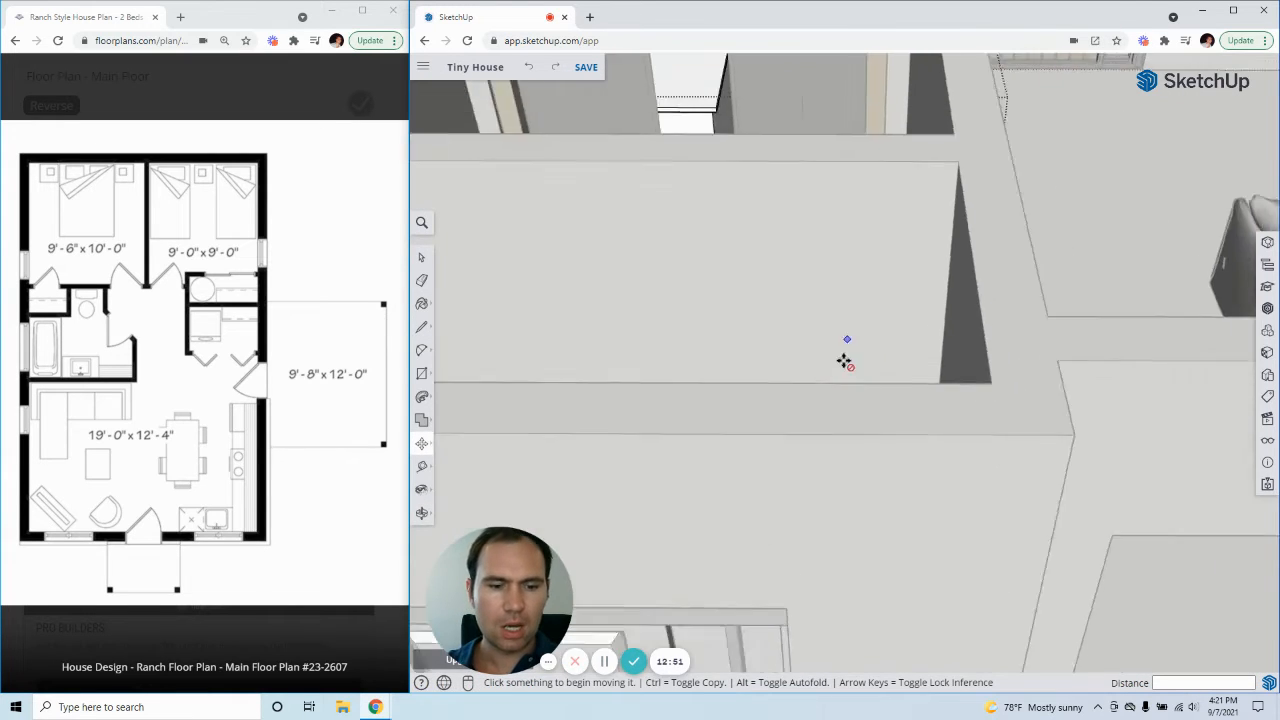
- Leave the counter's editing mode and move the whole counter about 3' 6" along the red axis away from the side wall
{"action": "middle_click_drag", "start_coordinate": [843, 352], "coordinate": [530, 403]}
{"action": "scroll", "coordinate": [524, 403], "scroll_direction": "down", "scroll_amount": 3}
{"action": "scroll", "coordinate": [705, 328], "scroll_direction": "down", "scroll_amount": 3}
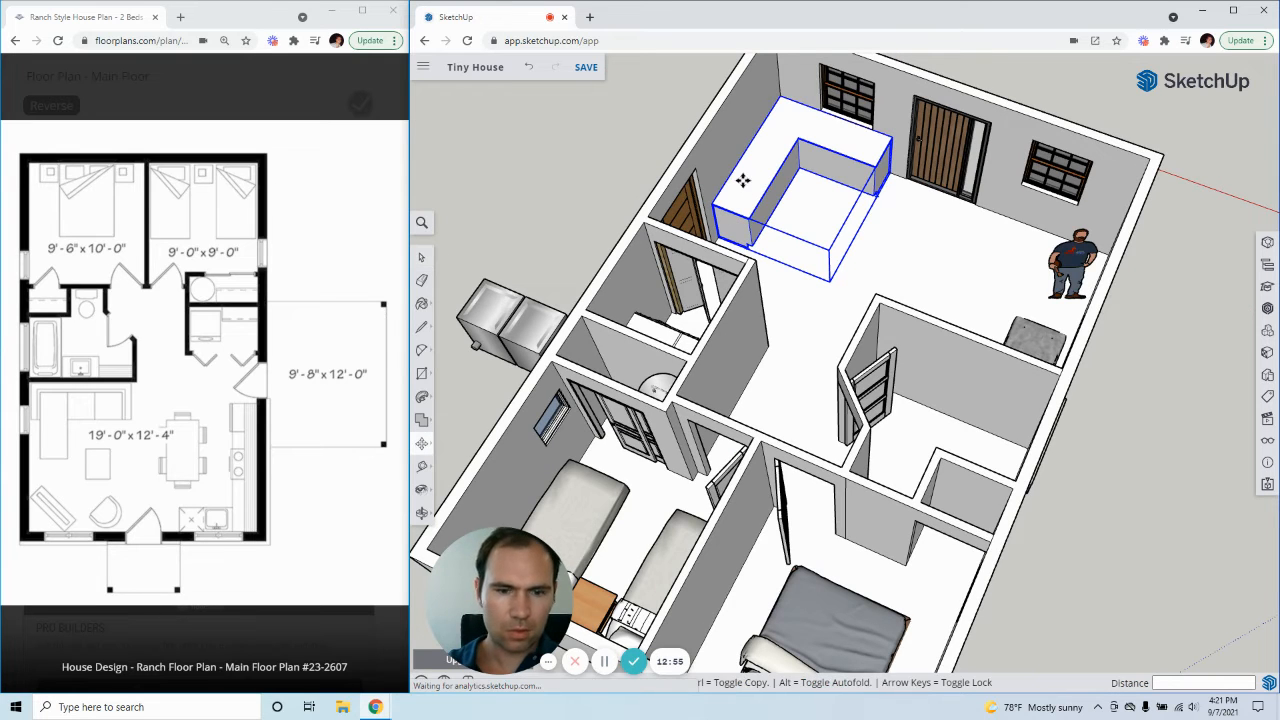
{"action": "left_click", "coordinate": [742, 180]}
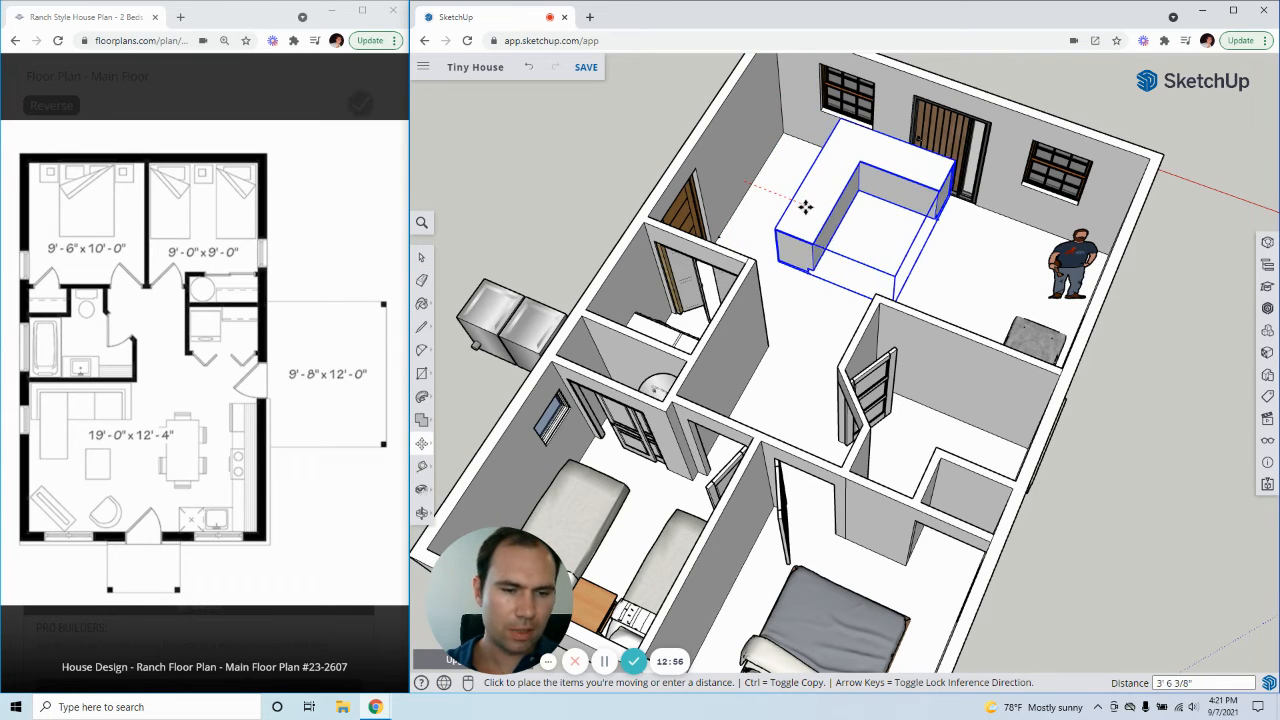
{"action": "scroll", "coordinate": [720, 260], "scroll_direction": "up", "scroll_amount": 6}
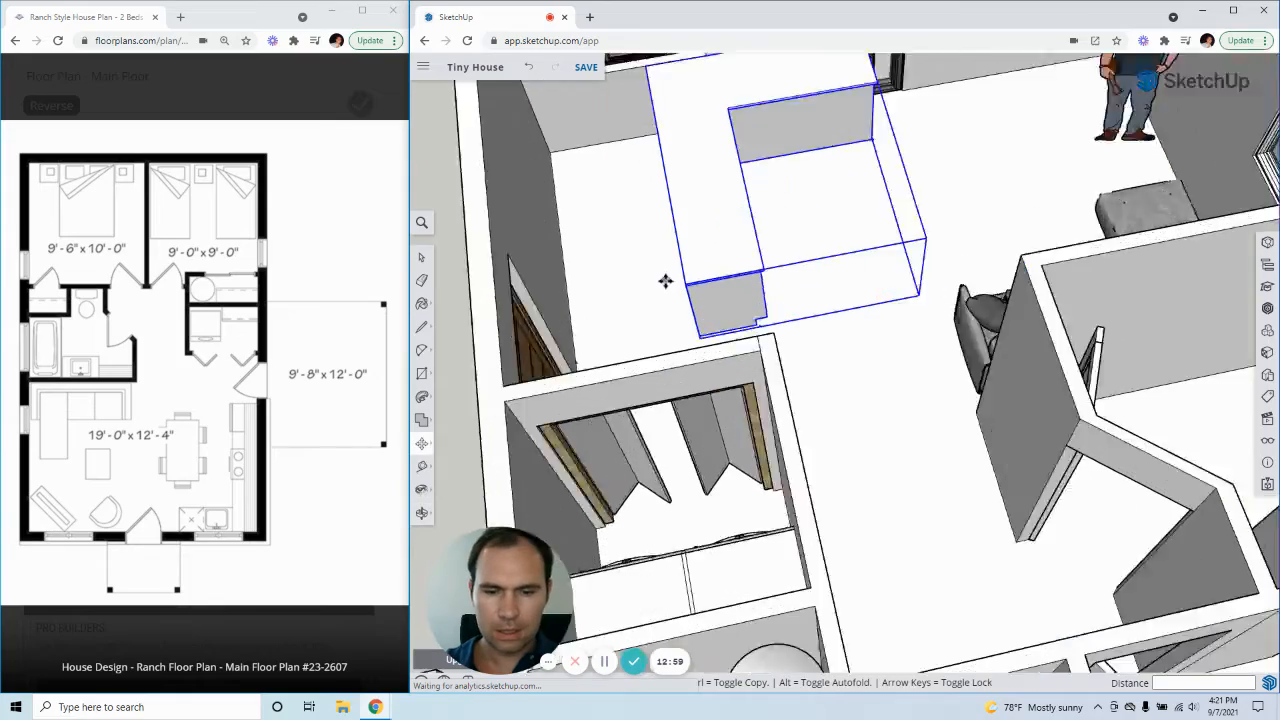
- Open the counter for editing at the countertop's back corner on the longer leg's end
{"action": "middle_click_drag", "start_coordinate": [665, 281], "coordinate": [986, 211]}
{"action": "scroll", "coordinate": [674, 343], "scroll_direction": "down", "scroll_amount": 6}
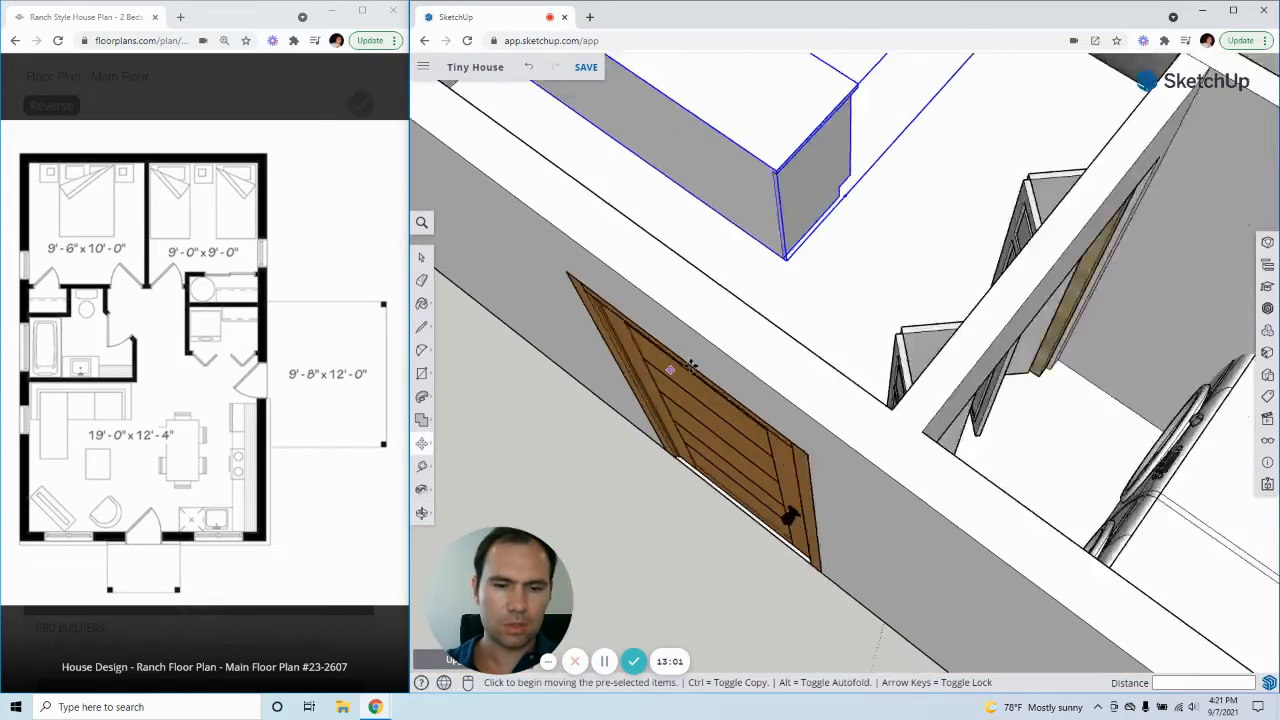
{"action": "middle_click_drag", "start_coordinate": [690, 367], "coordinate": [735, 335]}
{"action": "scroll", "coordinate": [723, 235], "scroll_direction": "up", "scroll_amount": 8}
{"action": "middle_click_drag", "start_coordinate": [756, 224], "coordinate": [724, 242]}
{"action": "middle_click_drag", "start_coordinate": [724, 242], "coordinate": [822, 126]}
{"action": "left_click", "coordinate": [422, 257]}
{"action": "double_click", "coordinate": [715, 315]}
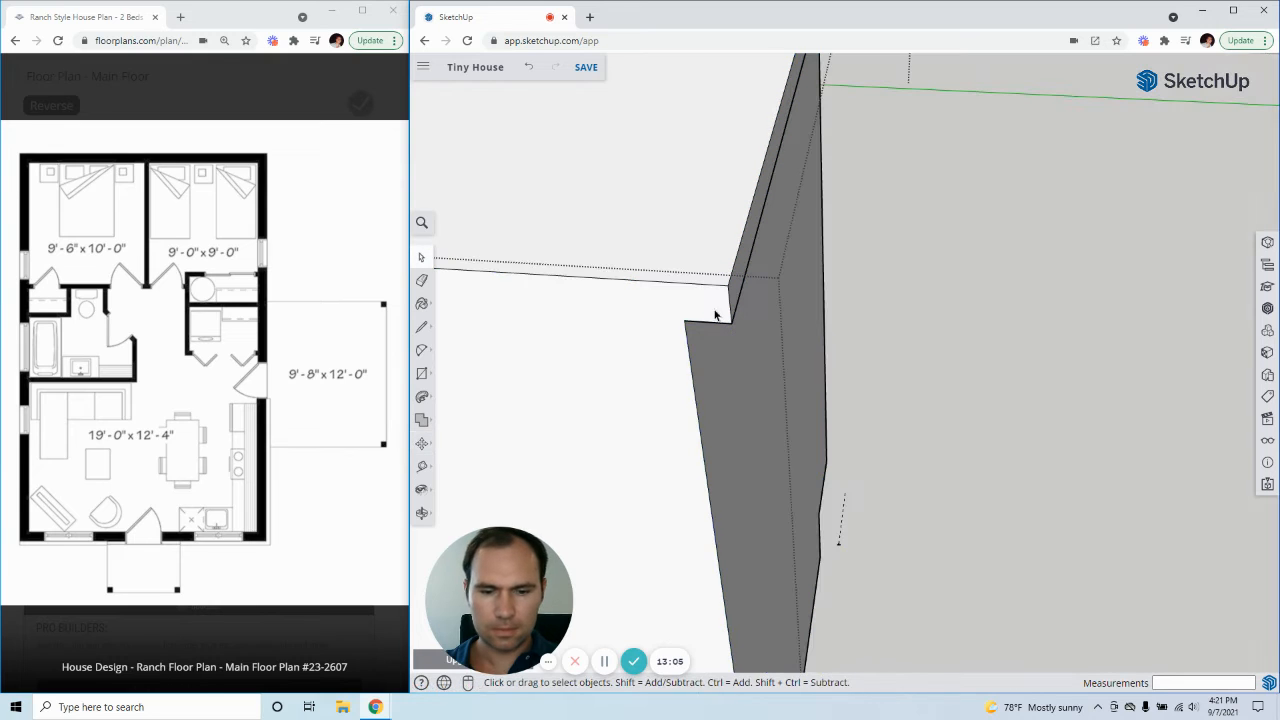
- Draw a line on the counter's back face from the overhang's inner underside corner up to the countertop's top edge
{"action": "left_click", "coordinate": [708, 309]}
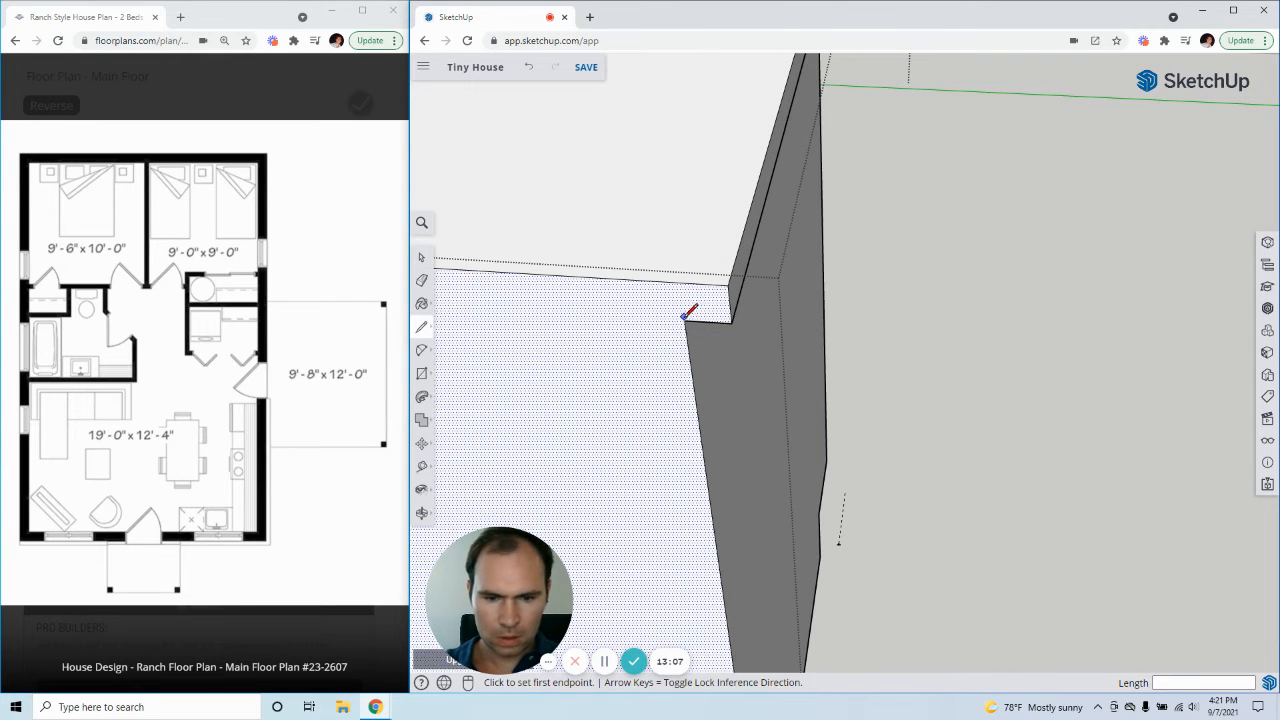
{"action": "left_click", "coordinate": [684, 319]}
{"action": "left_click", "coordinate": [679, 282]}
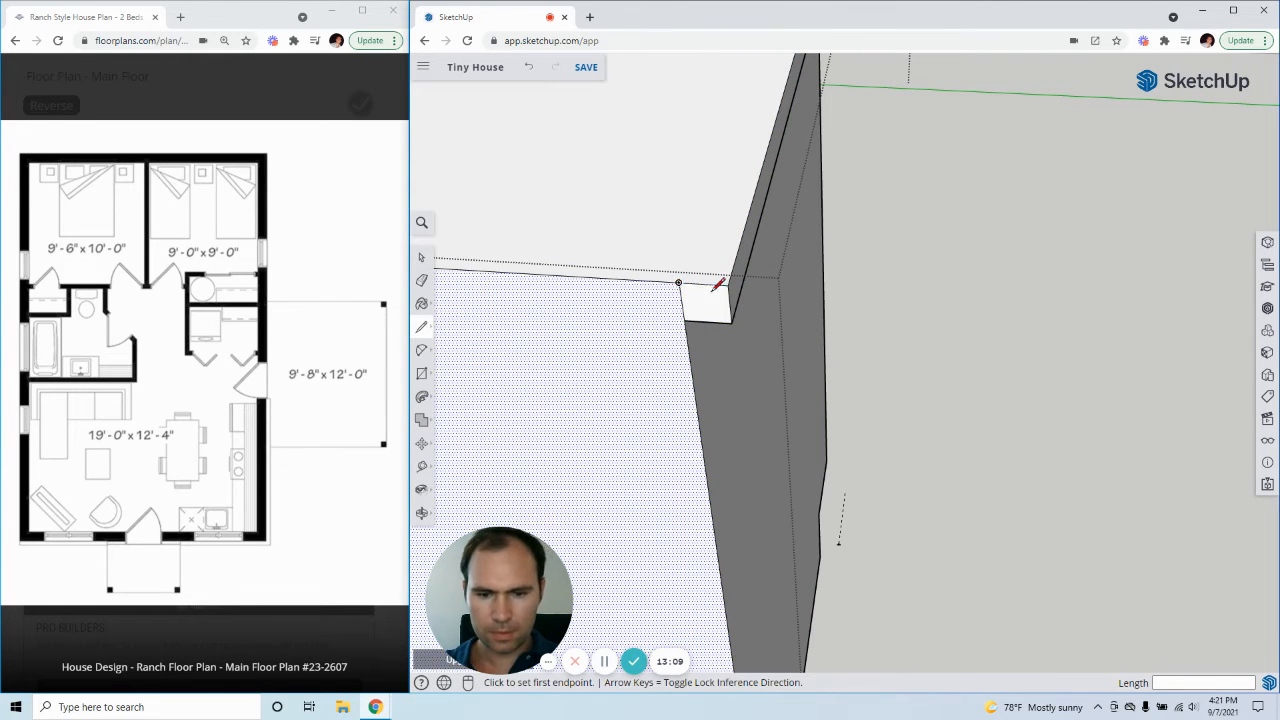
- Draw a 1/2" radius arc tangent to the edges across the upper outer corner of the overhang's end profile
{"action": "left_click", "coordinate": [423, 351]}
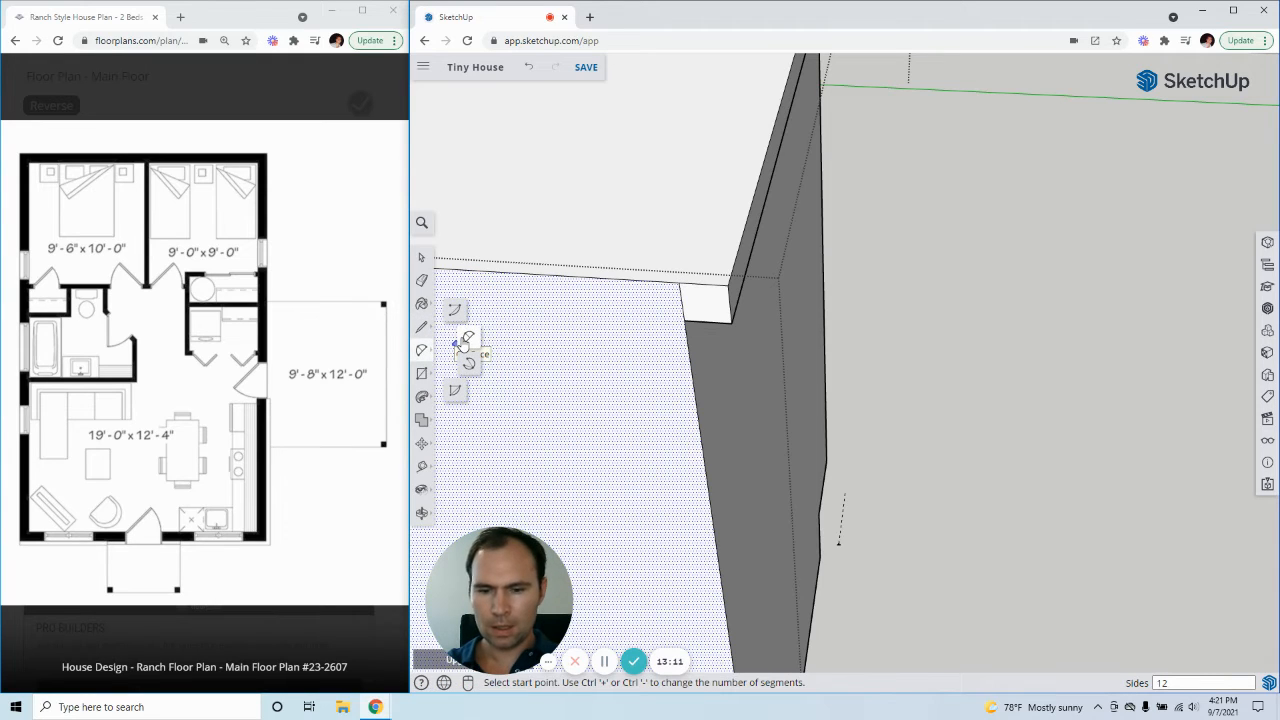
{"action": "left_click", "coordinate": [460, 342]}
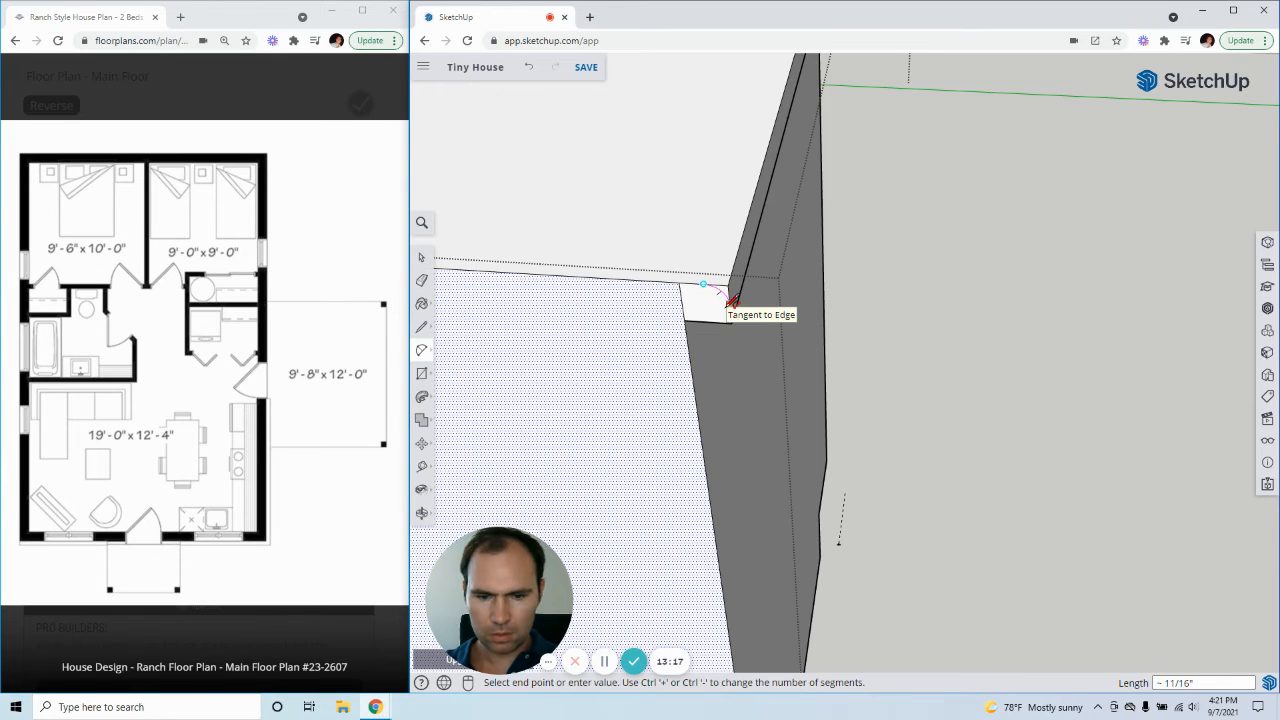
{"action": "left_click", "coordinate": [730, 303]}
{"action": "scroll", "coordinate": [727, 287], "scroll_direction": "up", "scroll_amount": 1}
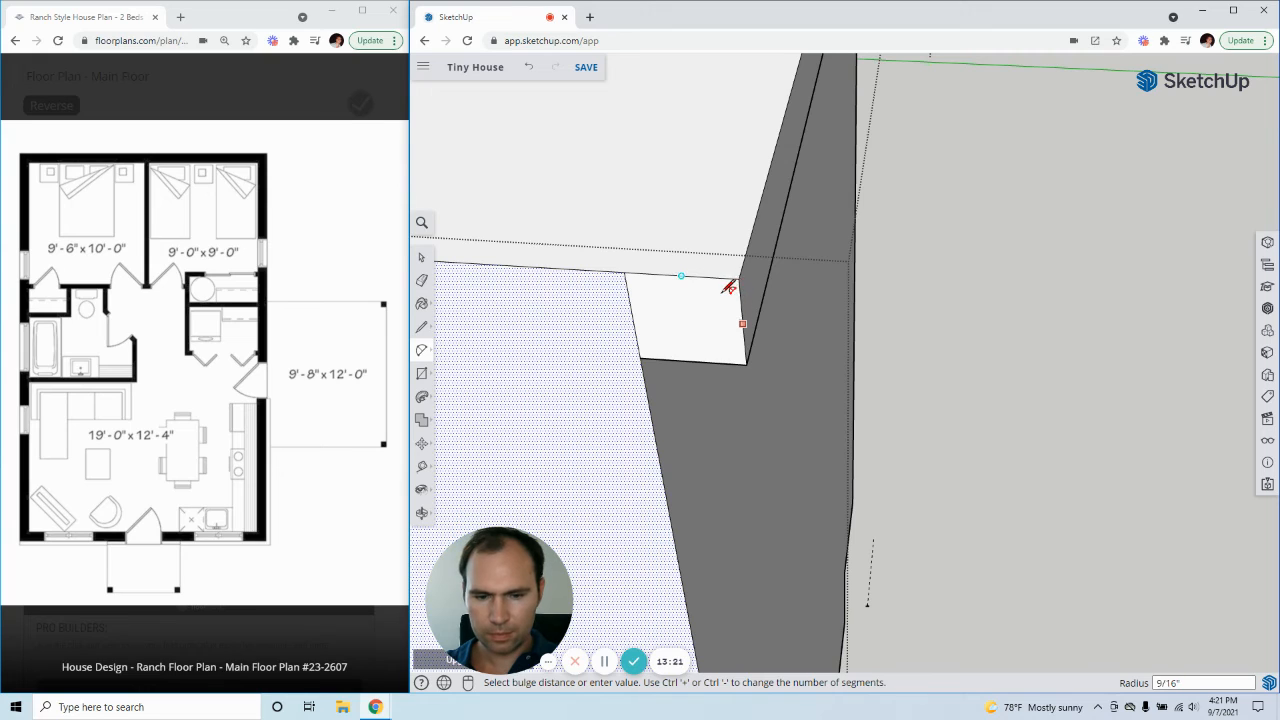
{"action": "scroll", "coordinate": [729, 287], "scroll_direction": "up", "scroll_amount": 1}
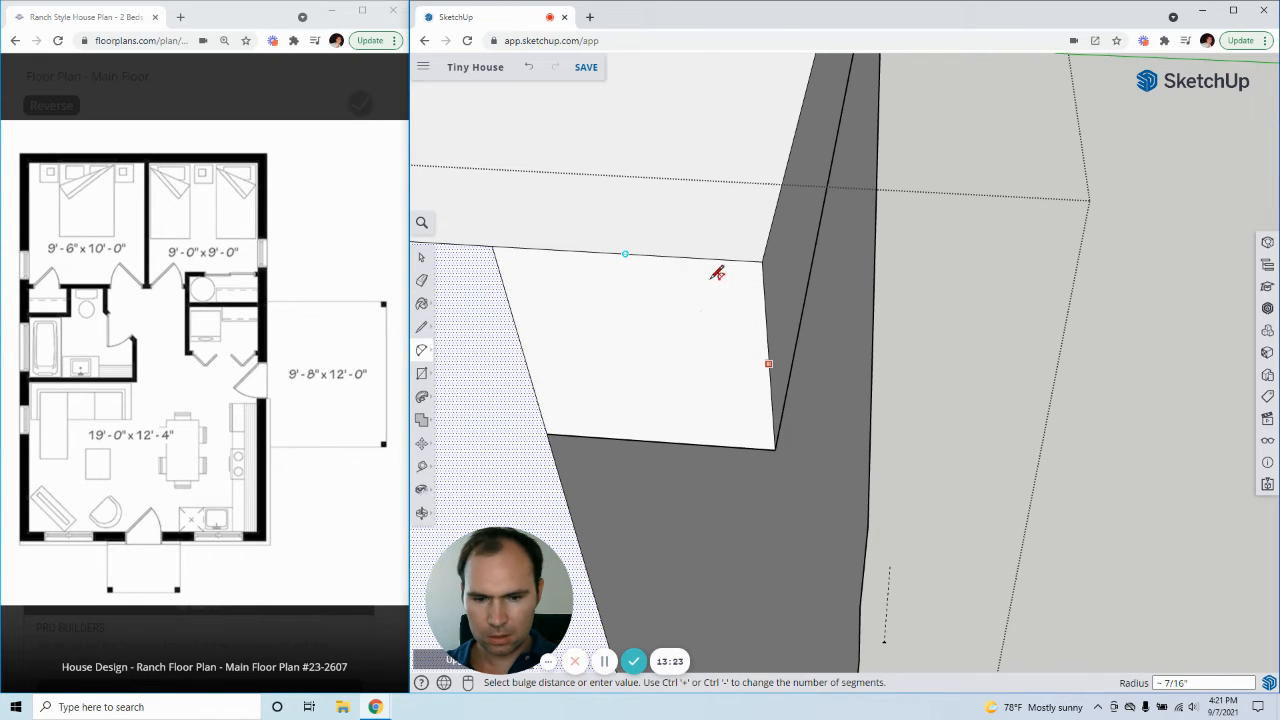
{"action": "left_click", "coordinate": [688, 267]}
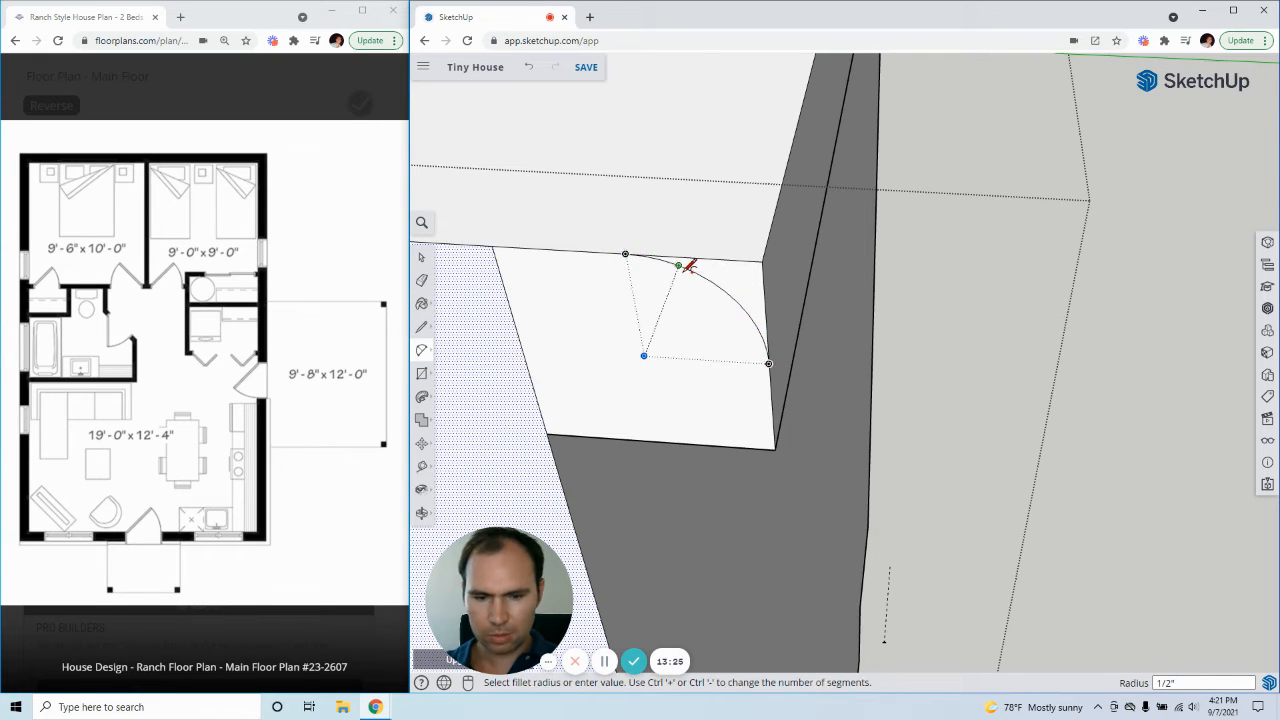
{"action": "left_click", "coordinate": [420, 259]}
- Round the countertop's upper edge using Follow Me with the corner sliver along the longer leg's end, both inner front edges and the shorter leg's end
{"action": "middle_click_drag", "start_coordinate": [881, 321], "coordinate": [629, 367]}
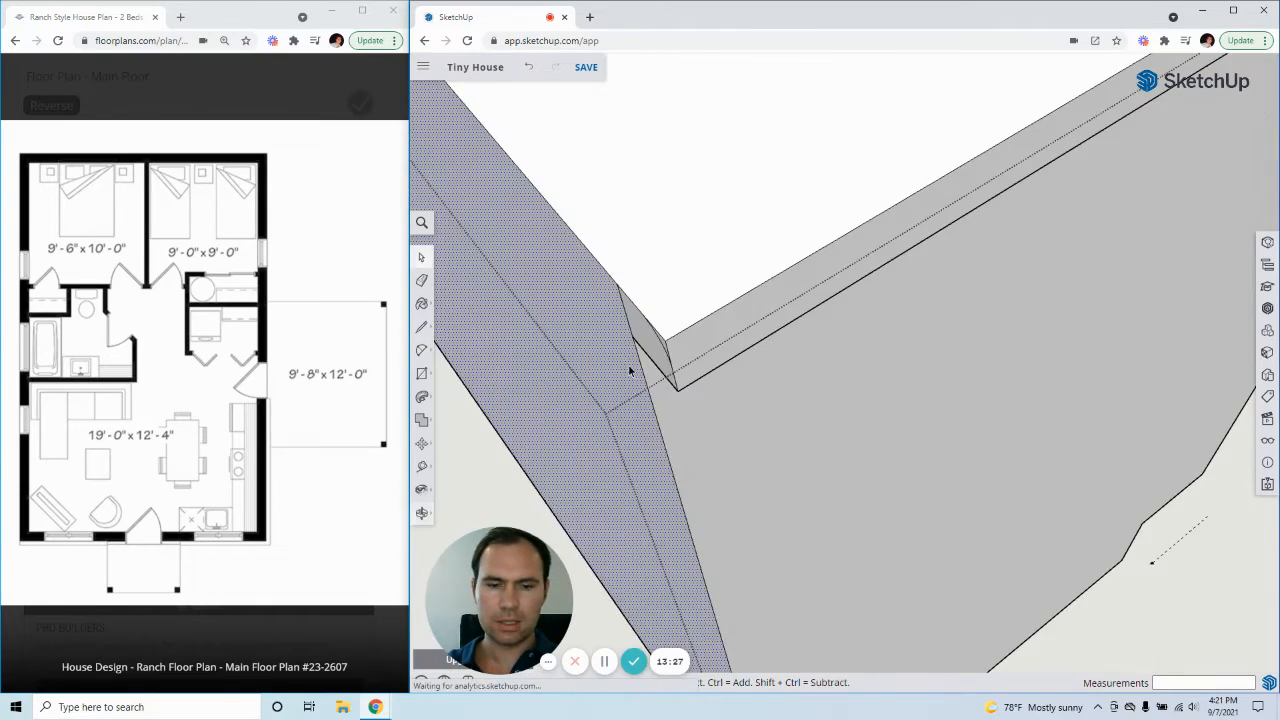
{"action": "scroll", "coordinate": [820, 304], "scroll_direction": "down", "scroll_amount": 5}
{"action": "mouse_move", "coordinate": [833, 332]}
{"action": "middle_mouse_down"}
{"action": "mouse_move", "coordinate": [844, 282]}
{"action": "mouse_move", "coordinate": [862, 360]}
{"action": "middle_mouse_up"}
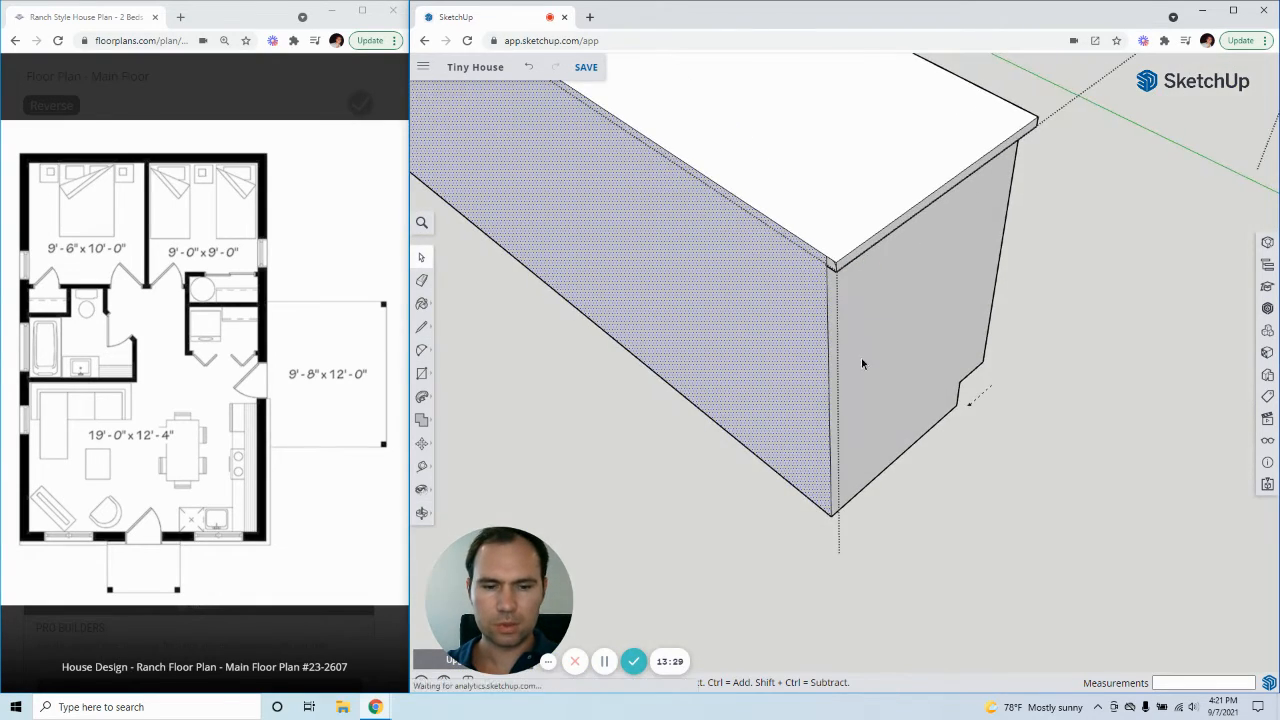
{"action": "scroll", "coordinate": [840, 294], "scroll_direction": "up", "scroll_amount": 5}
{"action": "middle_click_drag", "start_coordinate": [895, 220], "coordinate": [894, 222]}
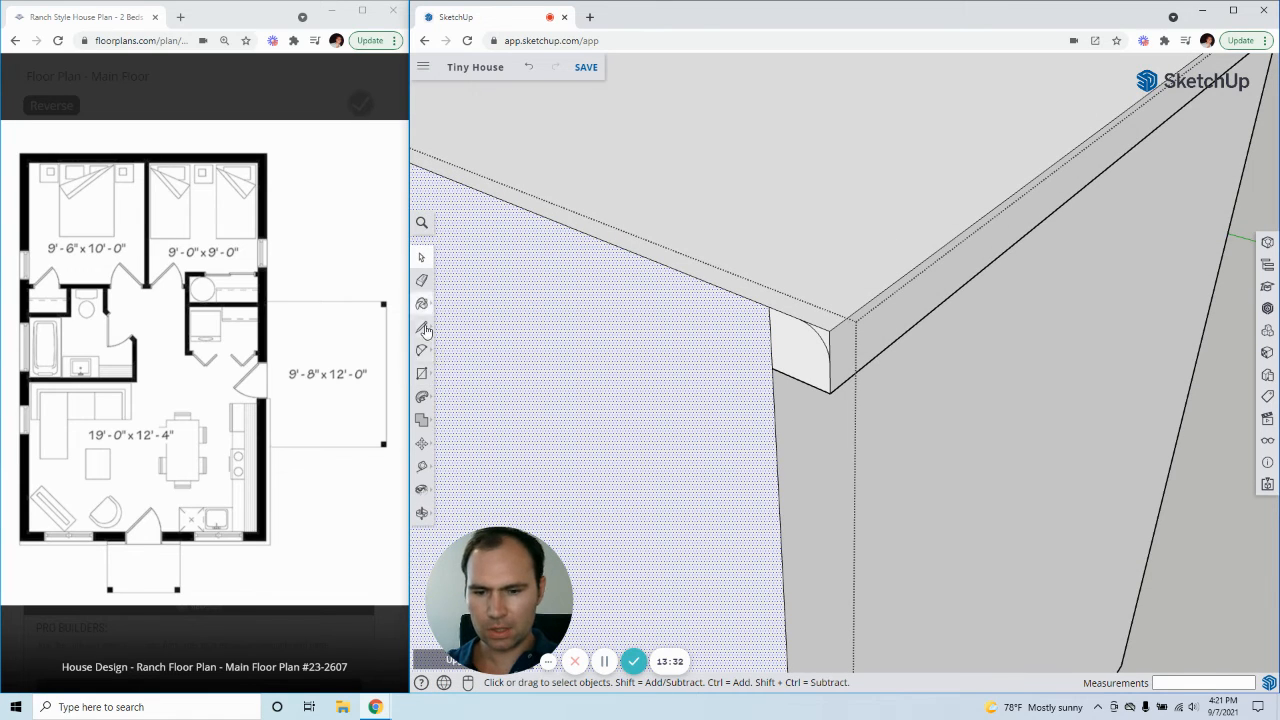
{"action": "left_click", "coordinate": [422, 397]}
{"action": "left_click", "coordinate": [464, 398]}
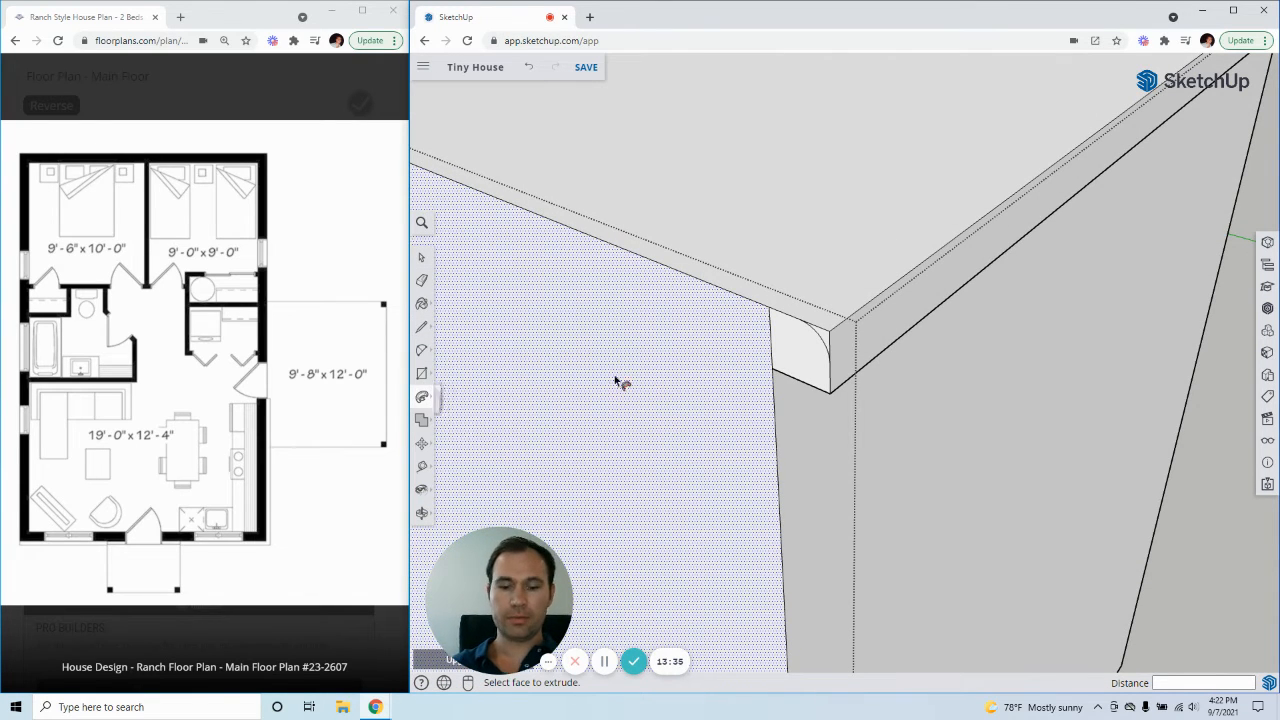
{"action": "left_click", "coordinate": [826, 338]}
{"action": "scroll", "coordinate": [771, 376], "scroll_direction": "down", "scroll_amount": 3}
{"action": "middle_click_drag", "start_coordinate": [771, 376], "coordinate": [558, 358]}
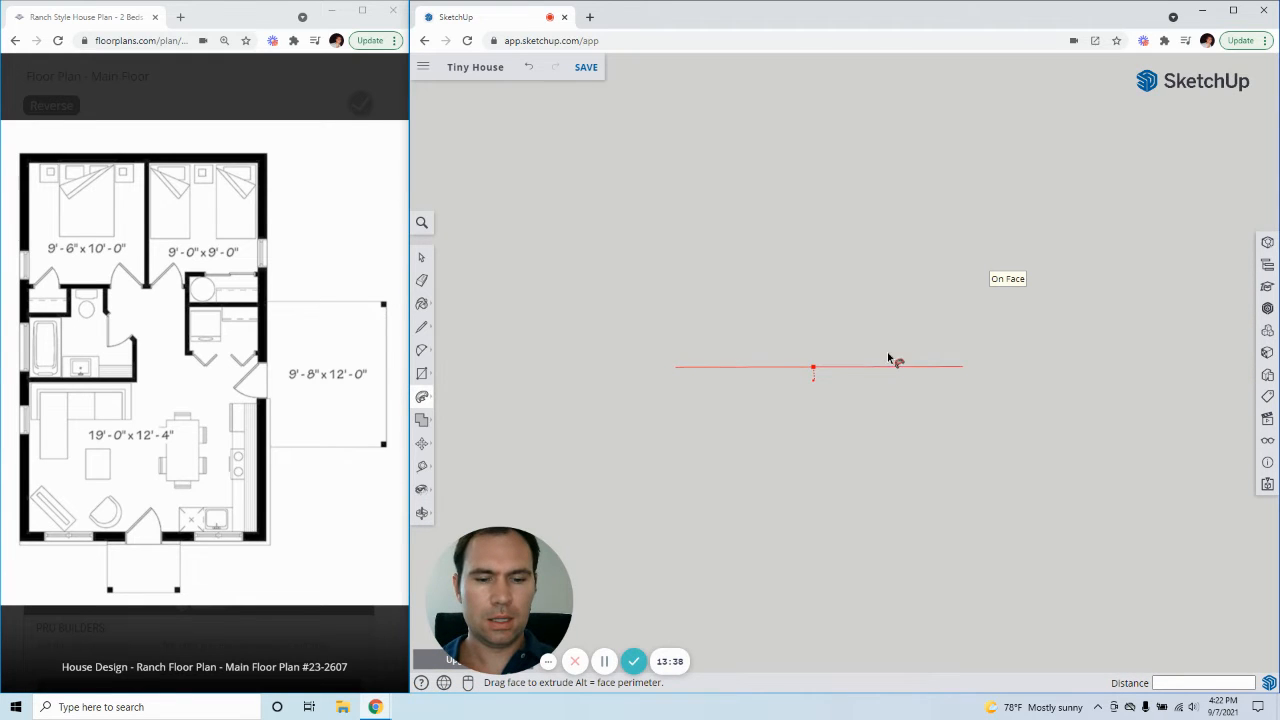
{"action": "mouse_move", "coordinate": [887, 353]}
{"action": "middle_mouse_down"}
{"action": "mouse_move", "coordinate": [912, 317]}
{"action": "mouse_move", "coordinate": [637, 358]}
{"action": "middle_mouse_up"}
{"action": "scroll", "coordinate": [637, 358], "scroll_direction": "down", "scroll_amount": 6}
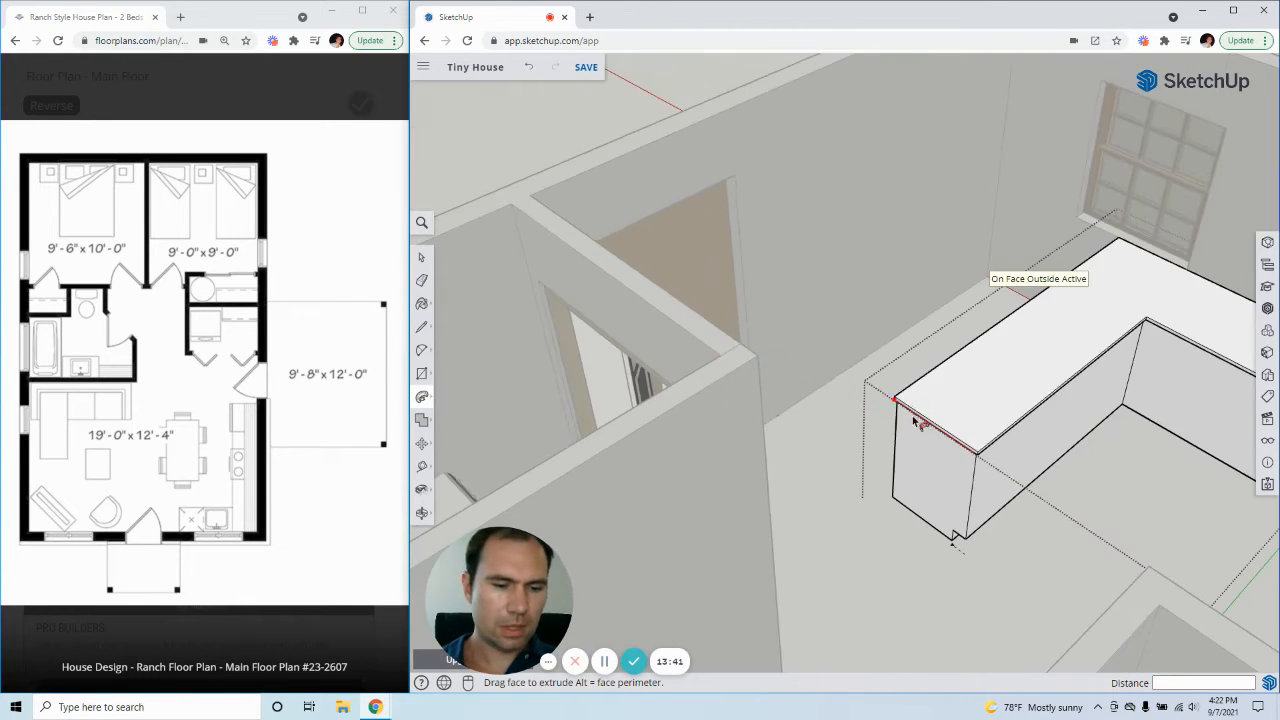
{"action": "scroll", "coordinate": [774, 410], "scroll_direction": "down", "scroll_amount": 3}
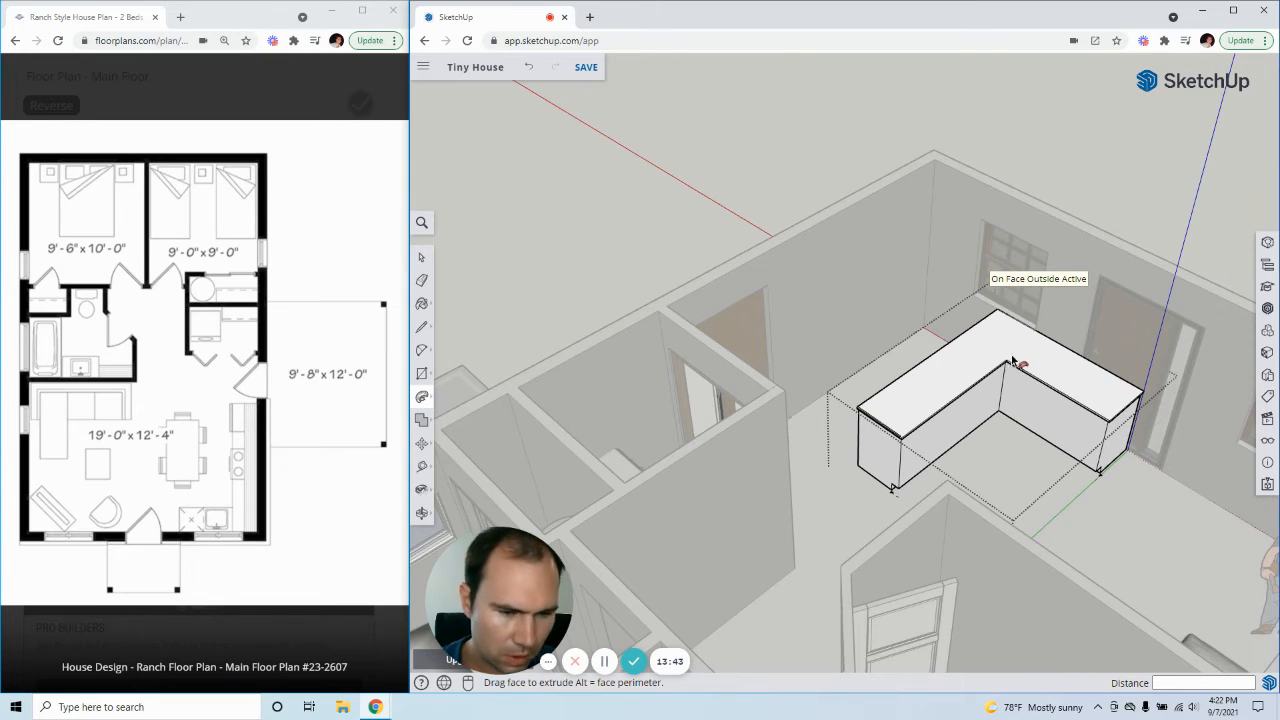
{"action": "scroll", "coordinate": [920, 437], "scroll_direction": "up", "scroll_amount": 5}
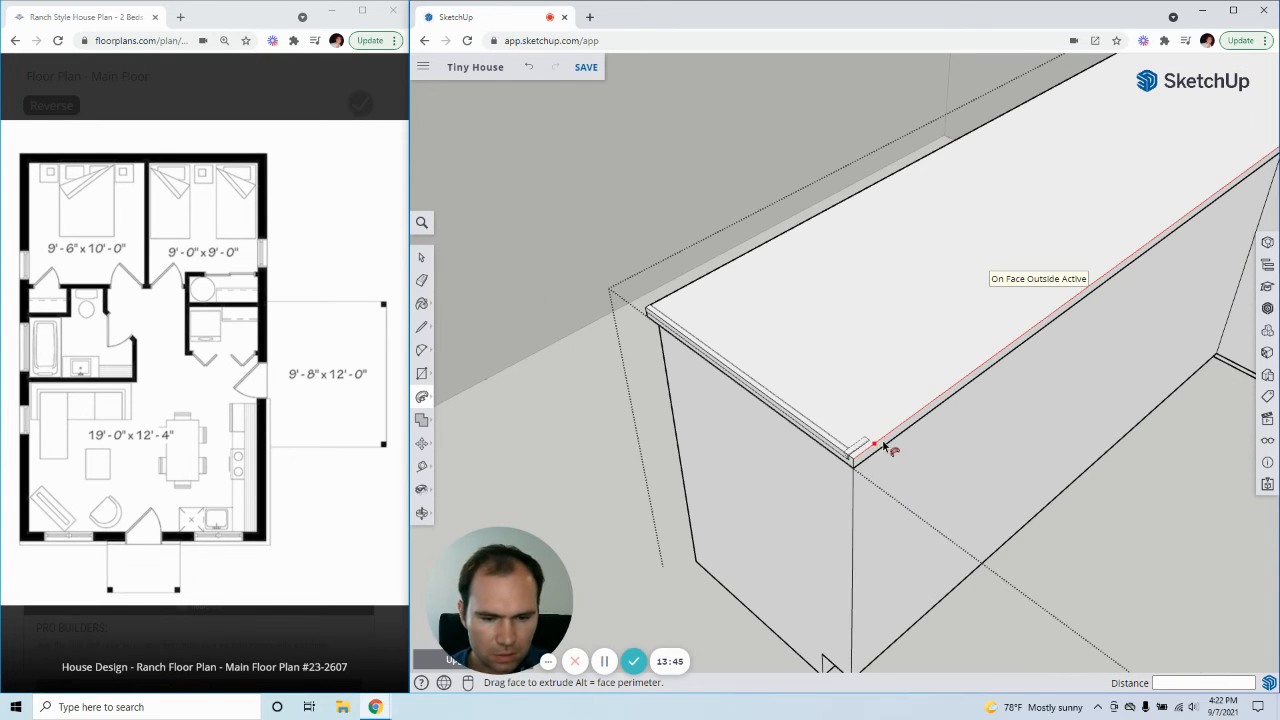
{"action": "scroll", "coordinate": [880, 443], "scroll_direction": "down", "scroll_amount": 2}
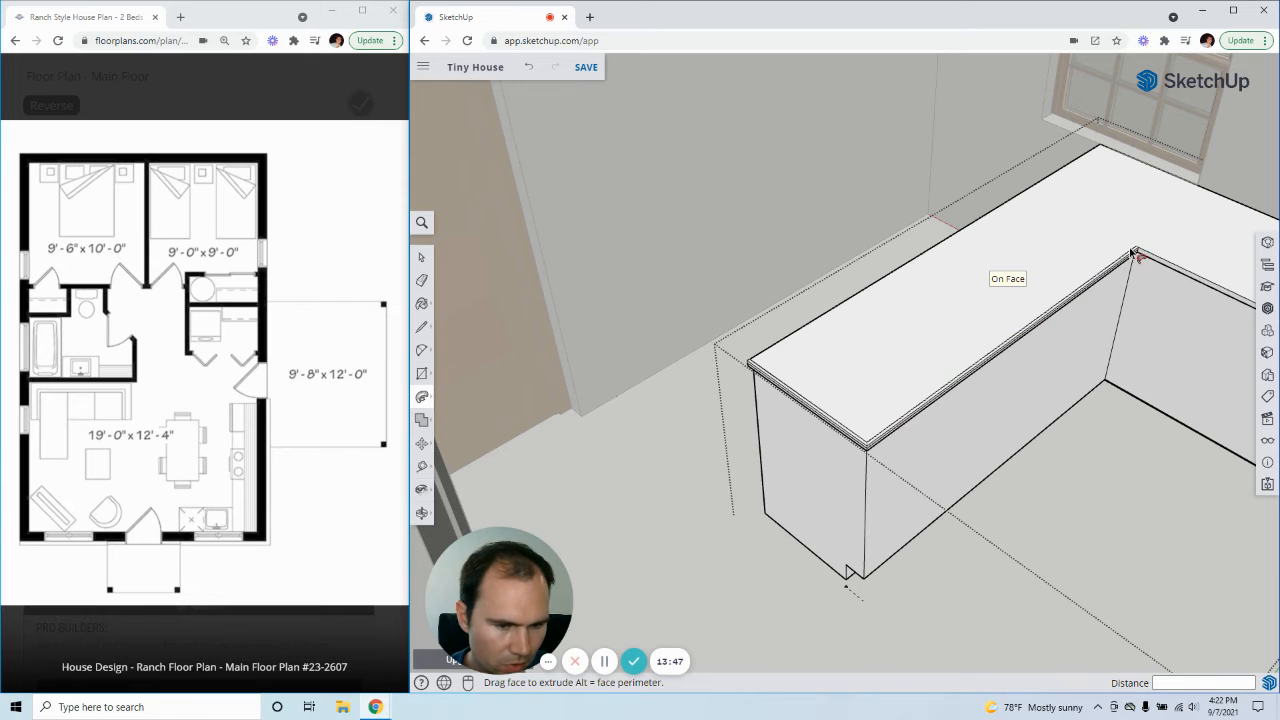
{"action": "scroll", "coordinate": [1160, 262], "scroll_direction": "down", "scroll_amount": 6}
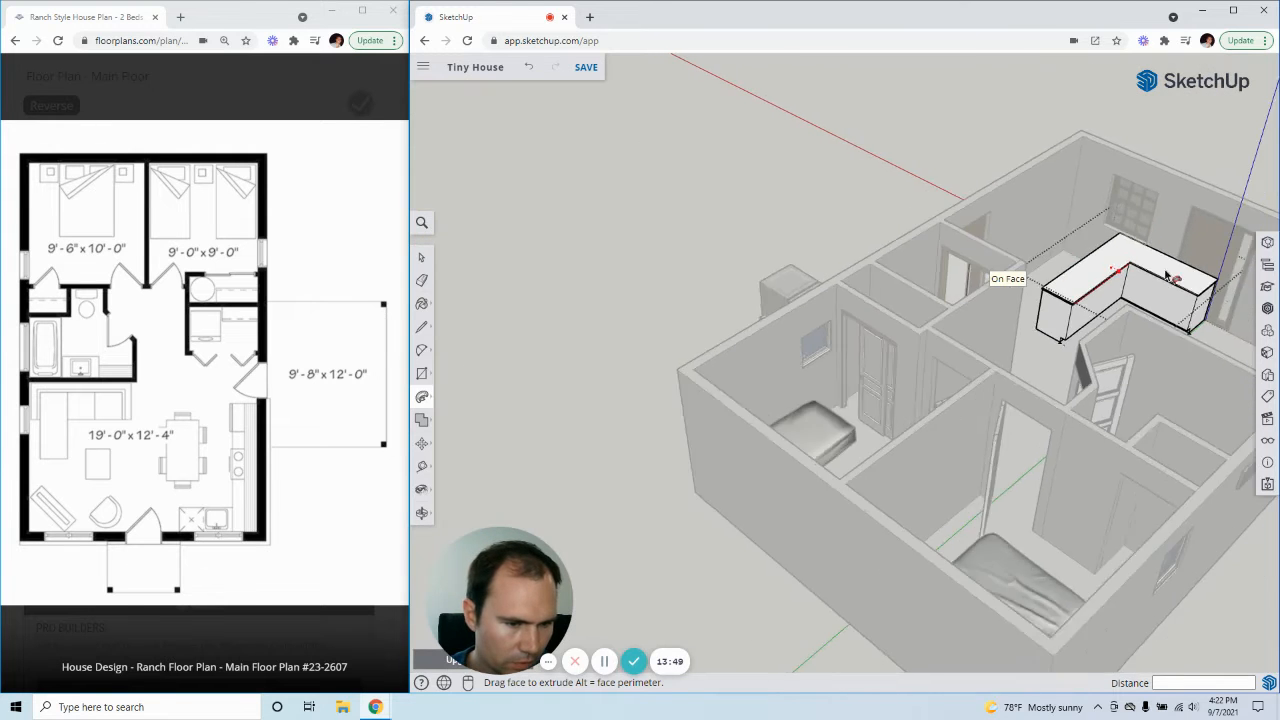
{"action": "scroll", "coordinate": [1197, 288], "scroll_direction": "up", "scroll_amount": 6}
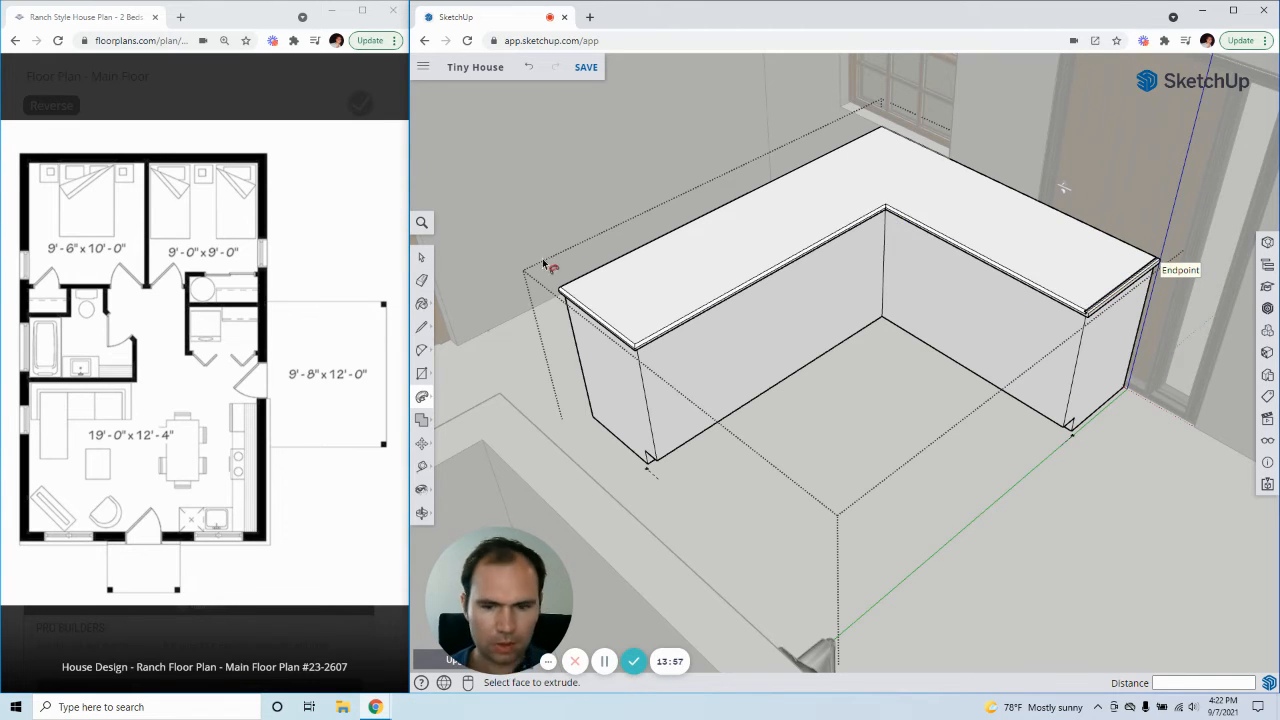
- Finish editing the counter after the edge rounding and return to the whole house model
{"action": "key", "text": "space"}
{"action": "scroll", "coordinate": [640, 330], "scroll_direction": "up", "scroll_amount": 5}
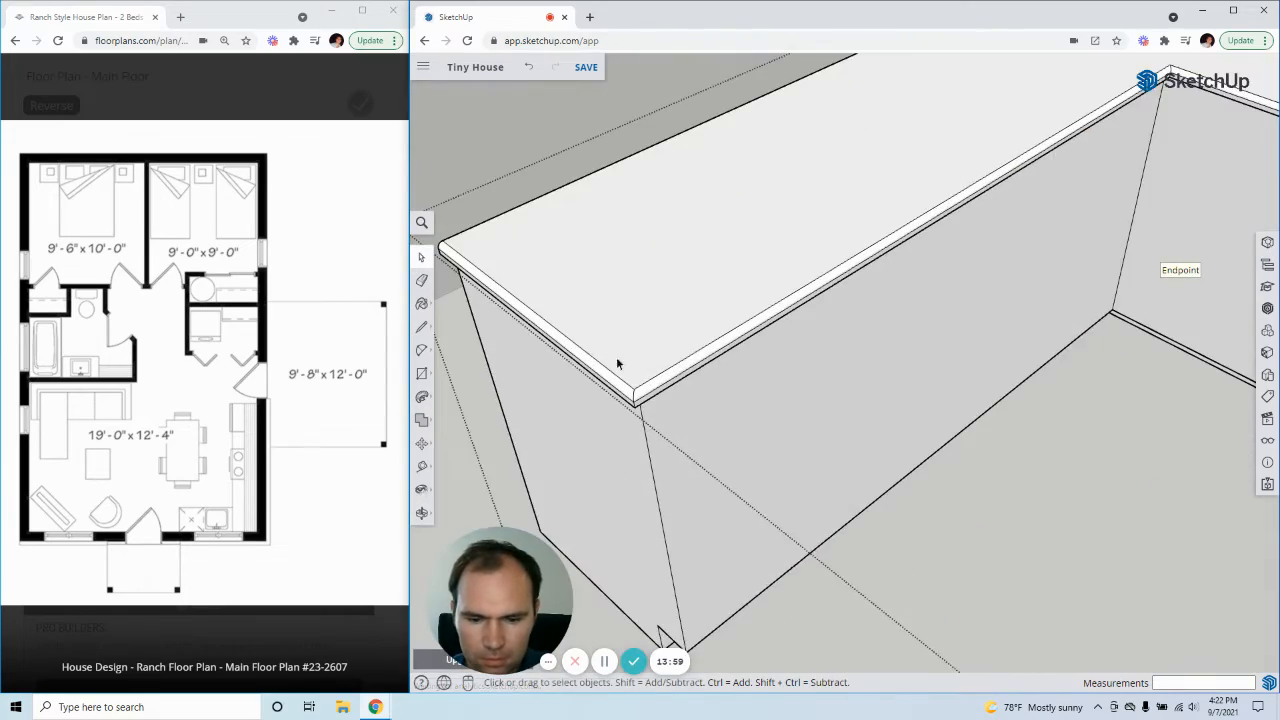
{"action": "middle_click_drag", "start_coordinate": [620, 363], "coordinate": [700, 320]}
{"action": "scroll", "coordinate": [856, 347], "scroll_direction": "down", "scroll_amount": 5}
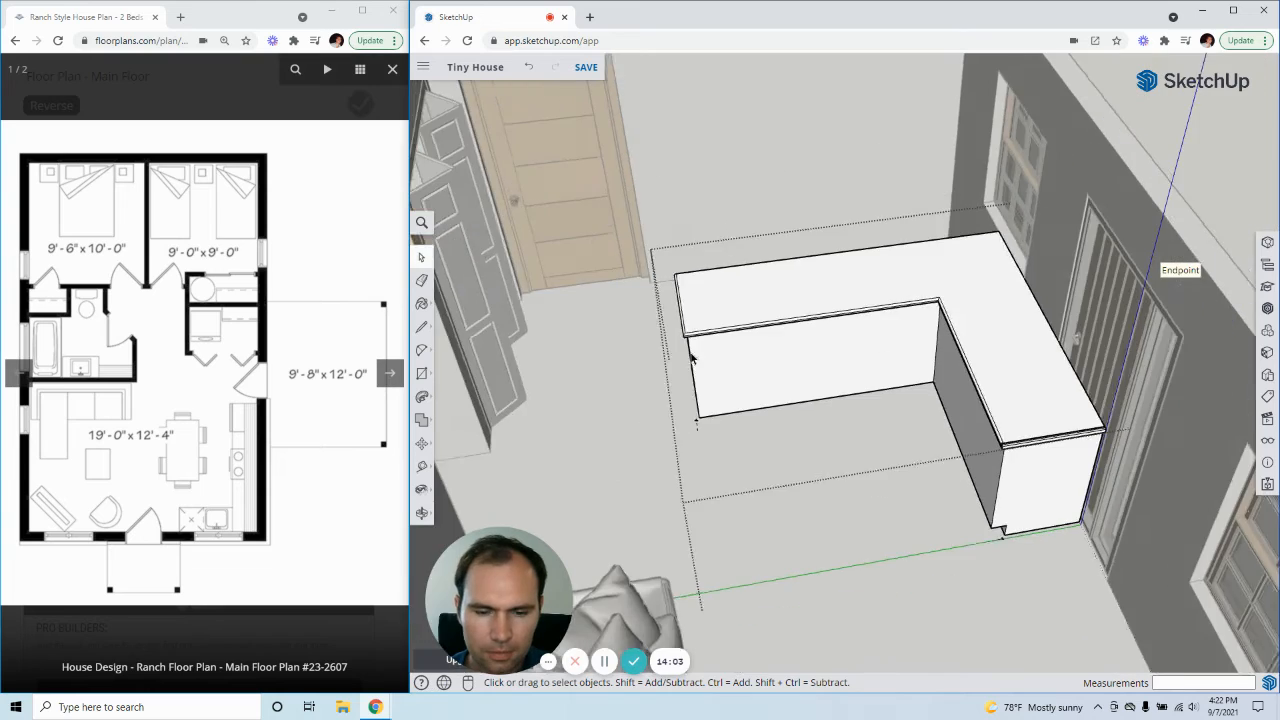
{"action": "mouse_move", "coordinate": [856, 347]}
{"action": "middle_mouse_down"}
{"action": "mouse_move", "coordinate": [968, 403]}
{"action": "mouse_move", "coordinate": [880, 432]}
{"action": "middle_mouse_up"}
{"action": "scroll", "coordinate": [881, 433], "scroll_direction": "down", "scroll_amount": 2}
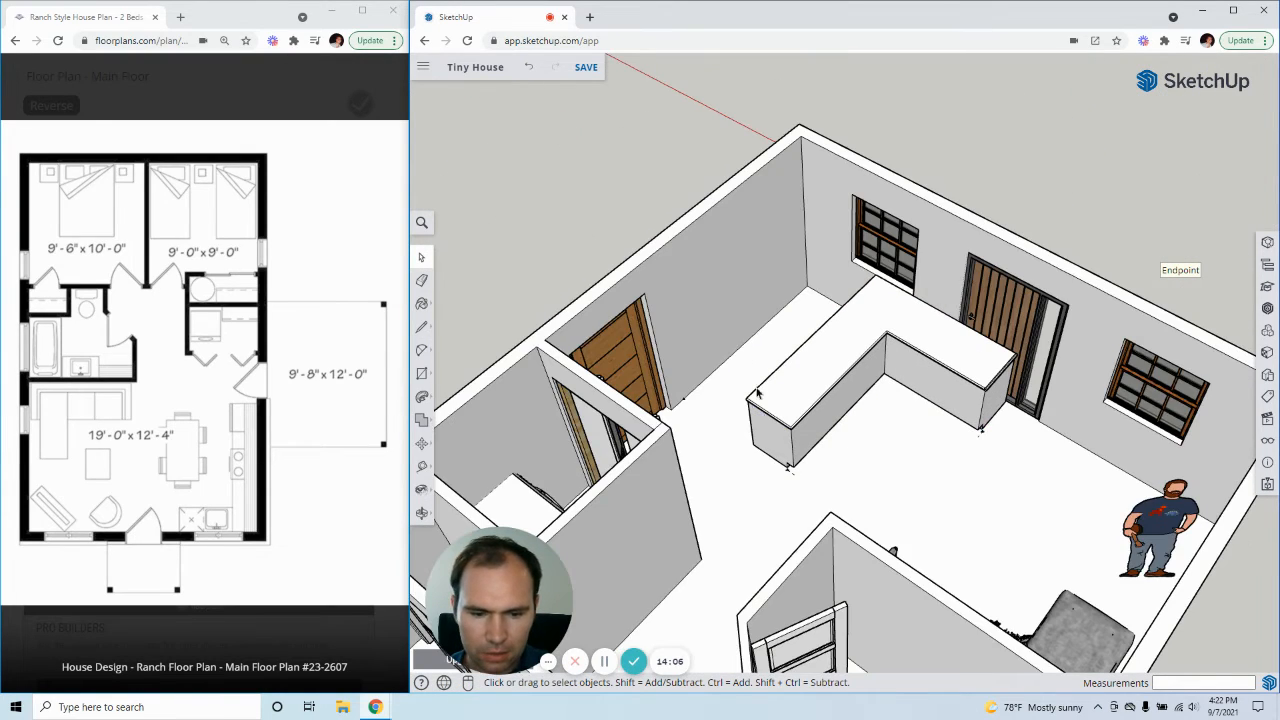
- Move the counter about 3' 6 7/8" into the room's corner, snapping the longer leg's lower back corner to the wall point beside the wooden door
{"action": "left_click", "coordinate": [767, 443]}
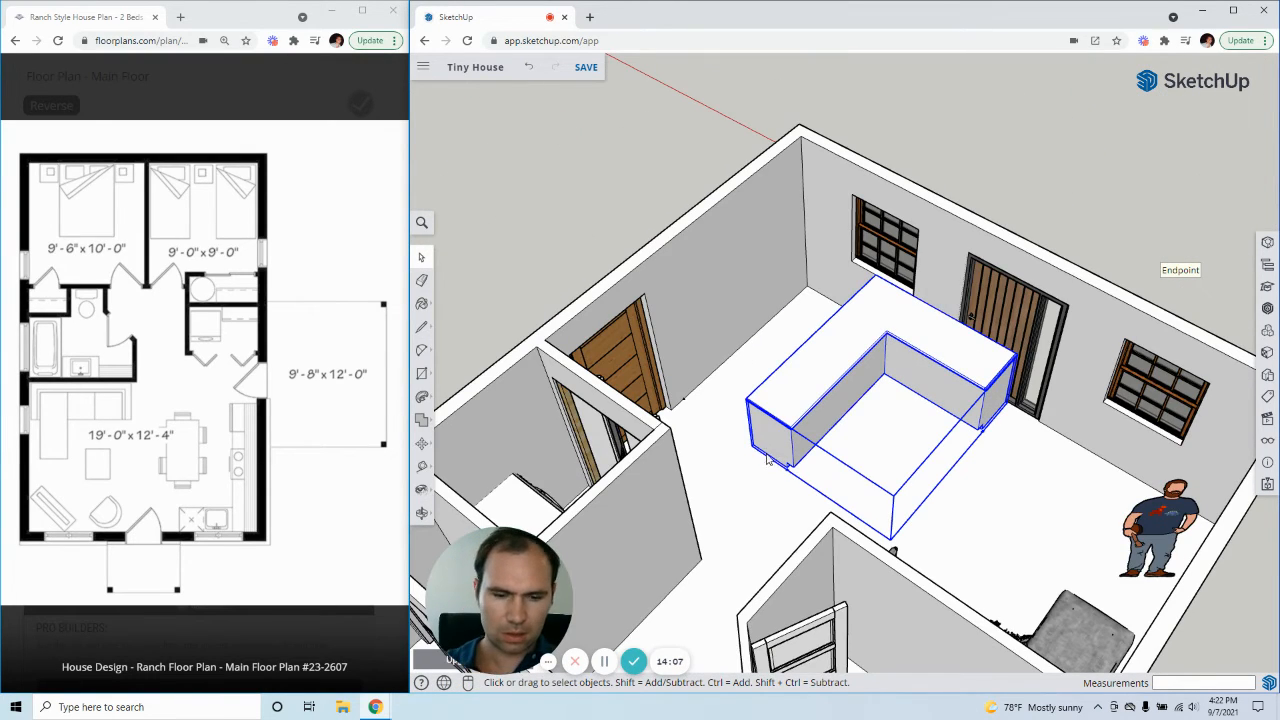
{"action": "key", "text": "m"}
{"action": "scroll", "coordinate": [767, 458], "scroll_direction": "up", "scroll_amount": 5}
{"action": "left_click", "coordinate": [799, 373]}
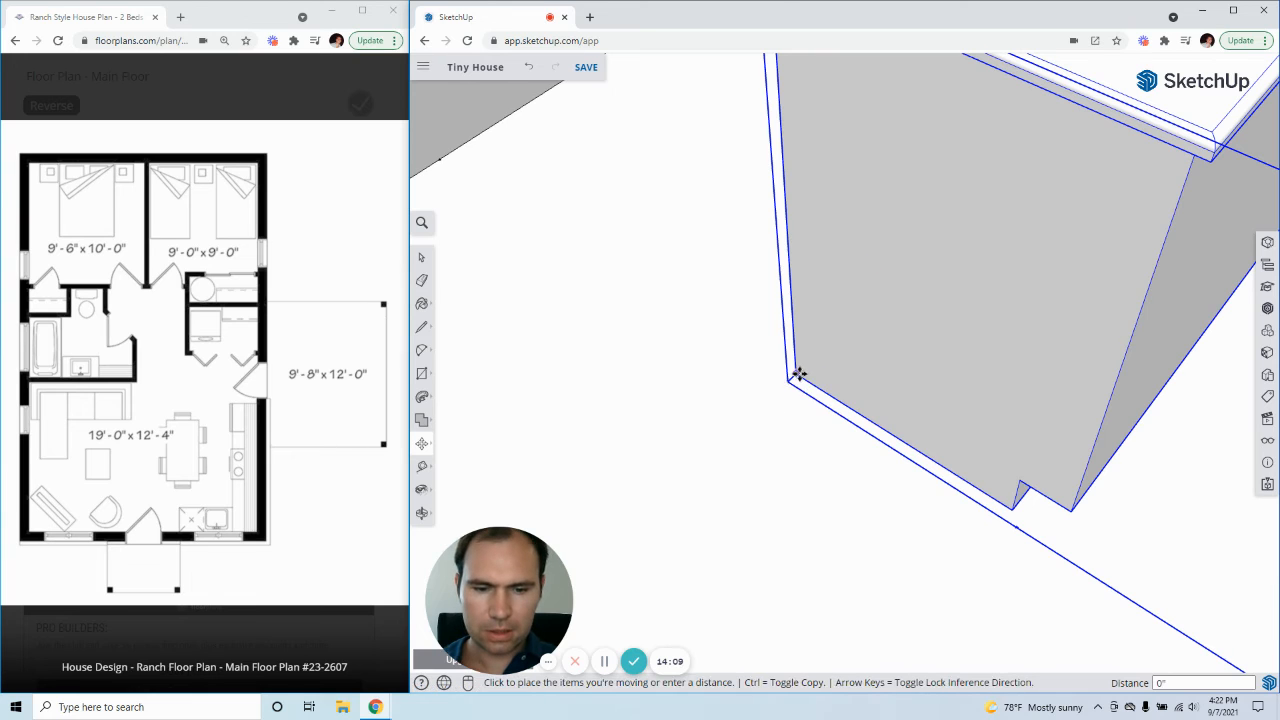
{"action": "scroll", "coordinate": [795, 370], "scroll_direction": "down", "scroll_amount": 3}
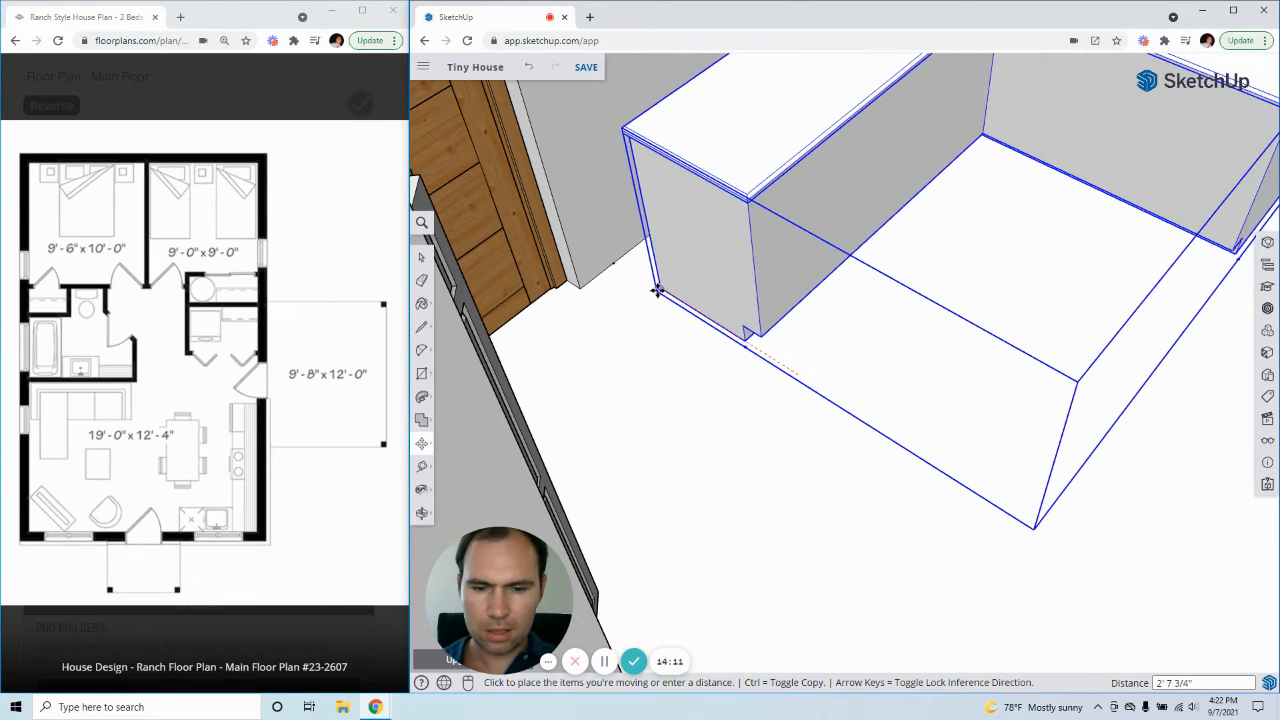
{"action": "left_click", "coordinate": [616, 268]}
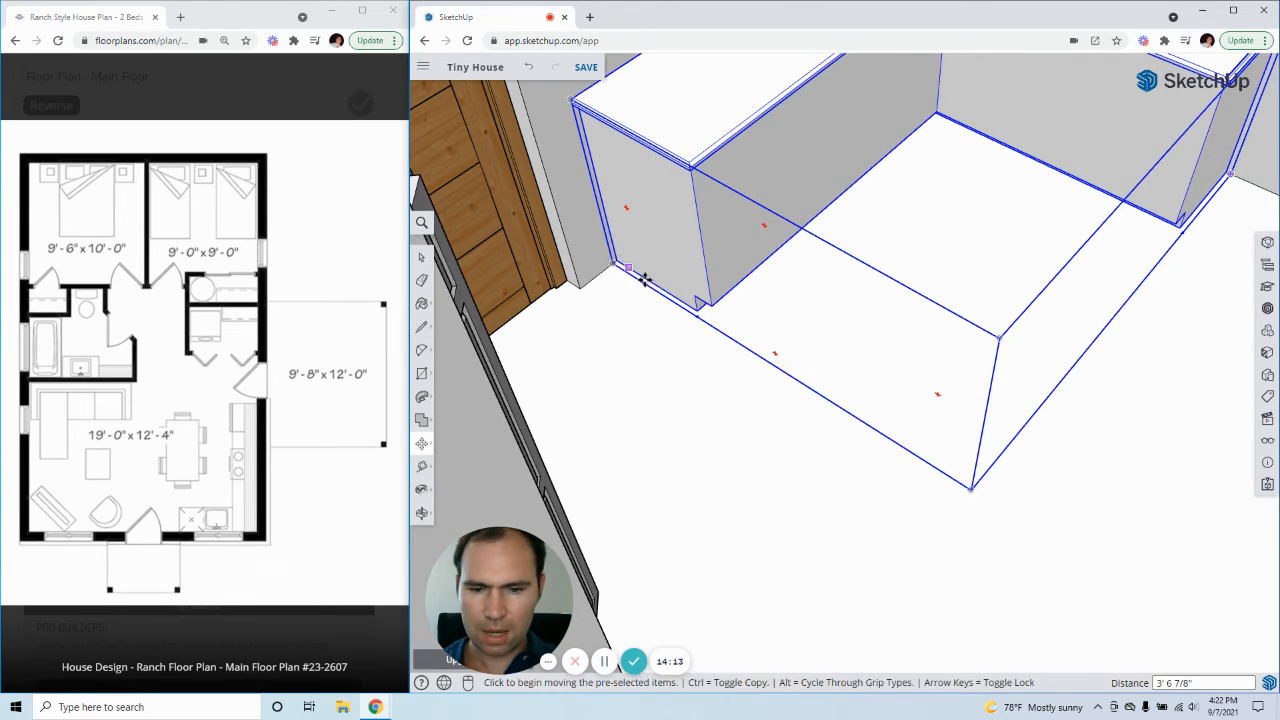
{"action": "scroll", "coordinate": [760, 400], "scroll_direction": "down", "scroll_amount": 5}
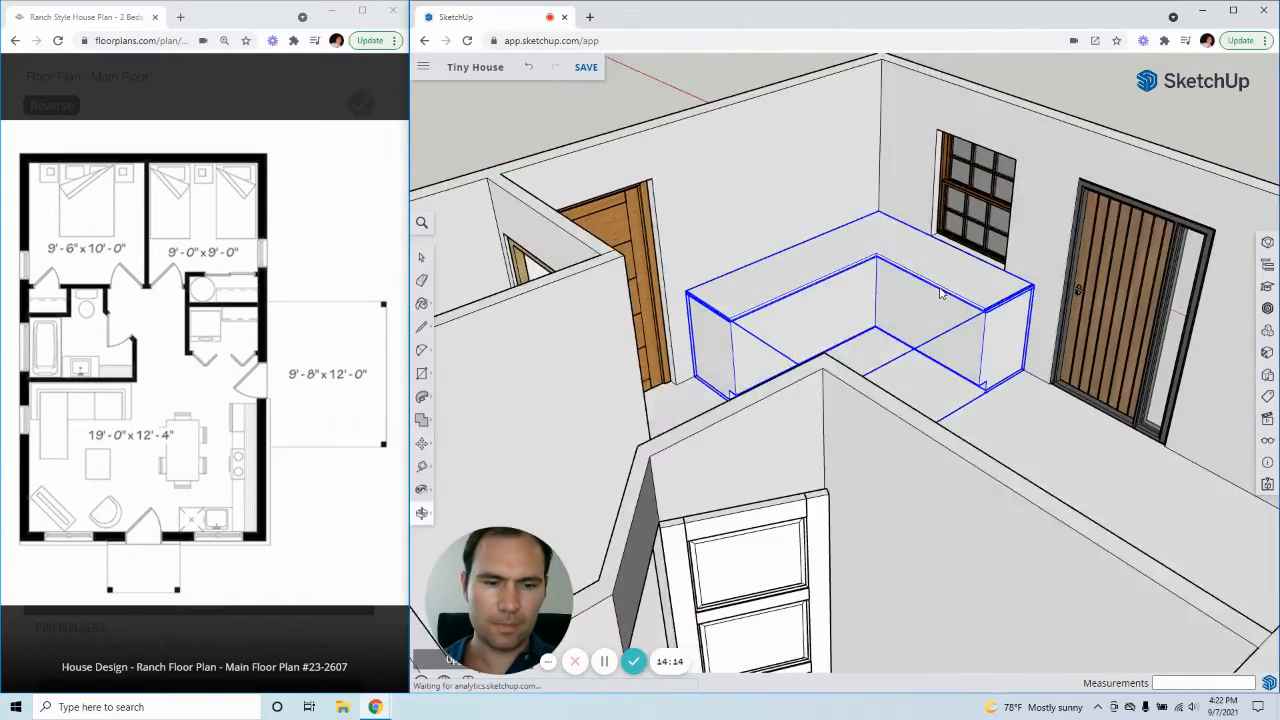
{"action": "middle_click_drag", "start_coordinate": [940, 293], "coordinate": [846, 286]}
{"action": "key", "text": "space"}
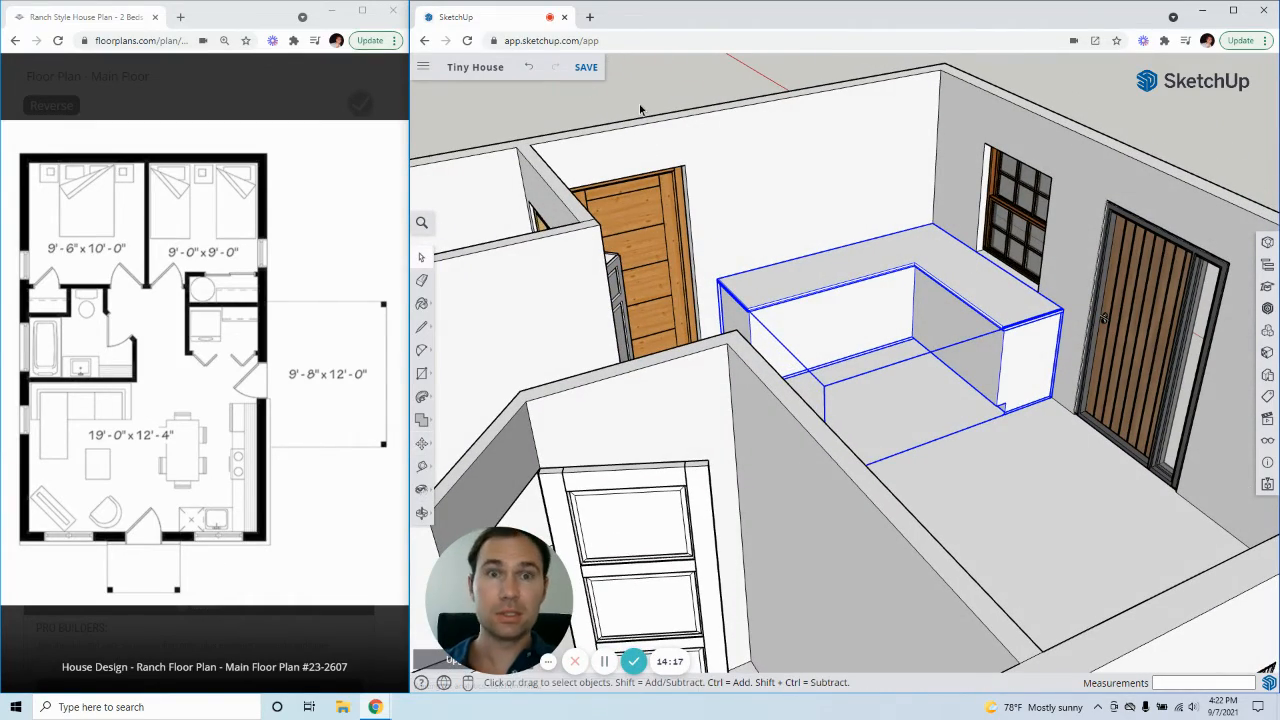
{"action": "left_click", "coordinate": [639, 106]}
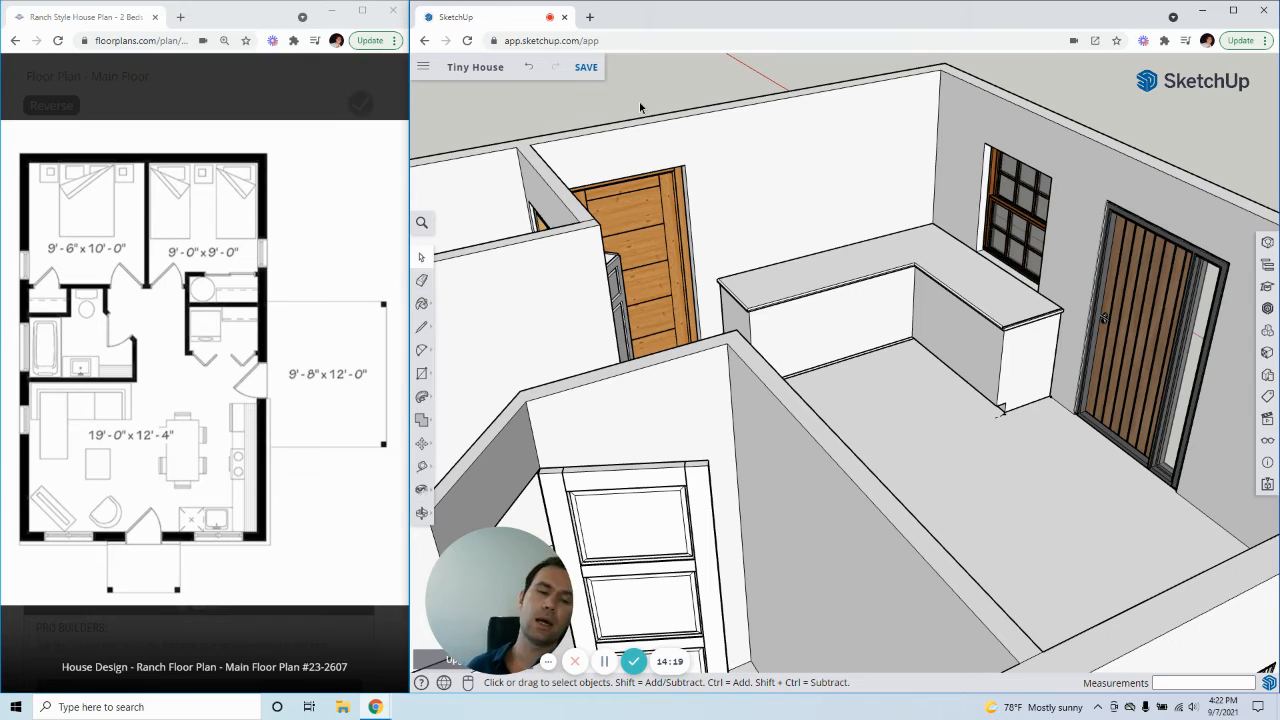
- Search the 3D Warehouse for "Kitchen", and refine the search to "Kitchen cabinet"
{"action": "scroll", "coordinate": [822, 388], "scroll_direction": "up", "scroll_amount": 3}
{"action": "middle_click_drag", "start_coordinate": [822, 388], "coordinate": [802, 364]}
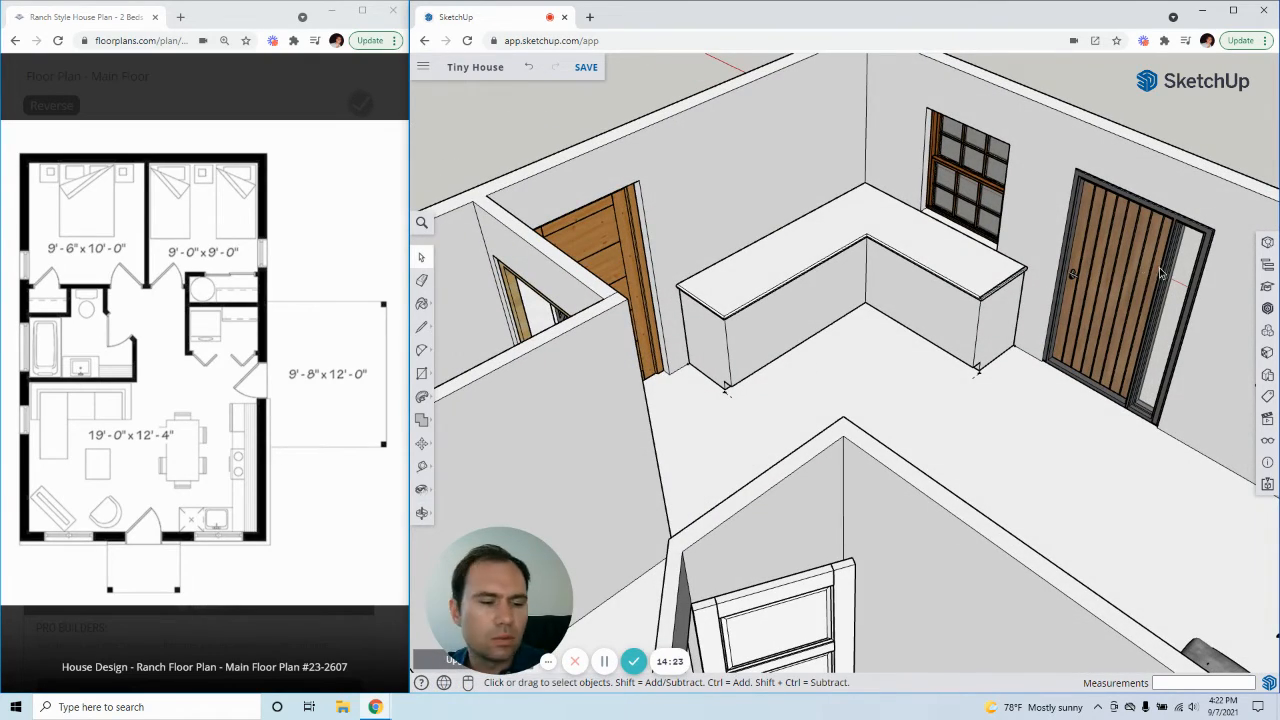
{"action": "left_click", "coordinate": [1268, 328]}
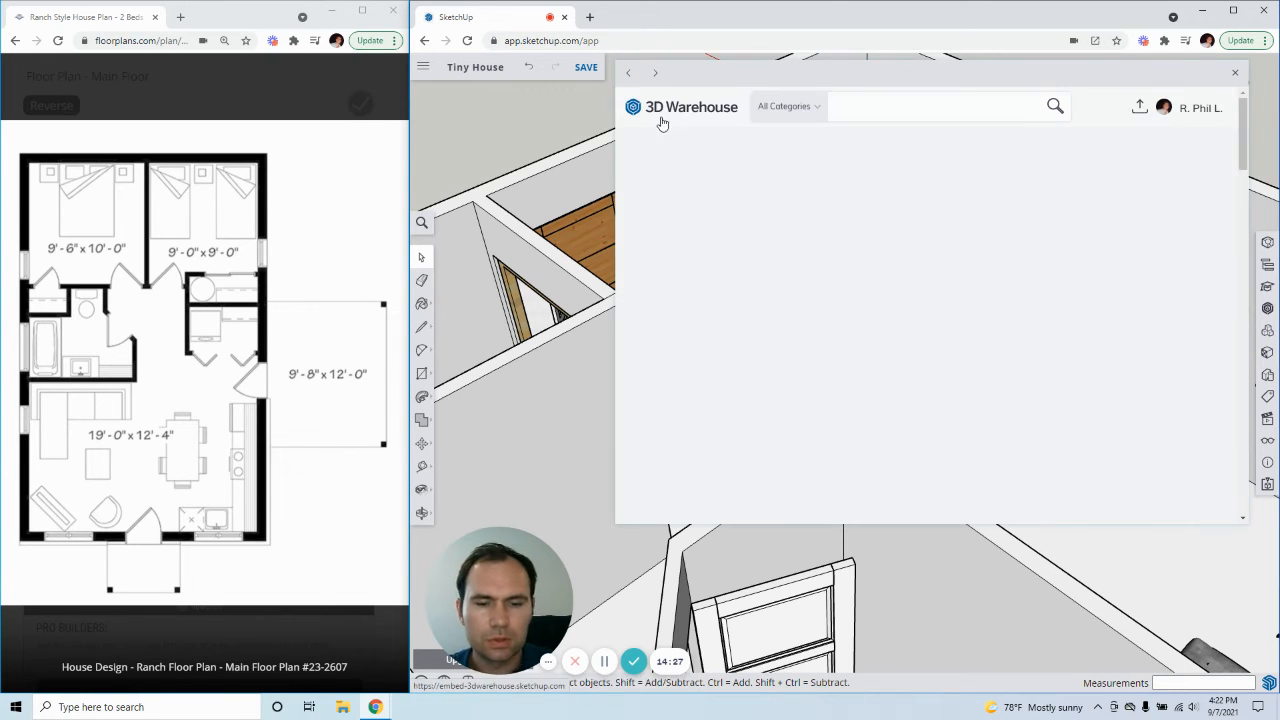
{"action": "type", "text": "k"}
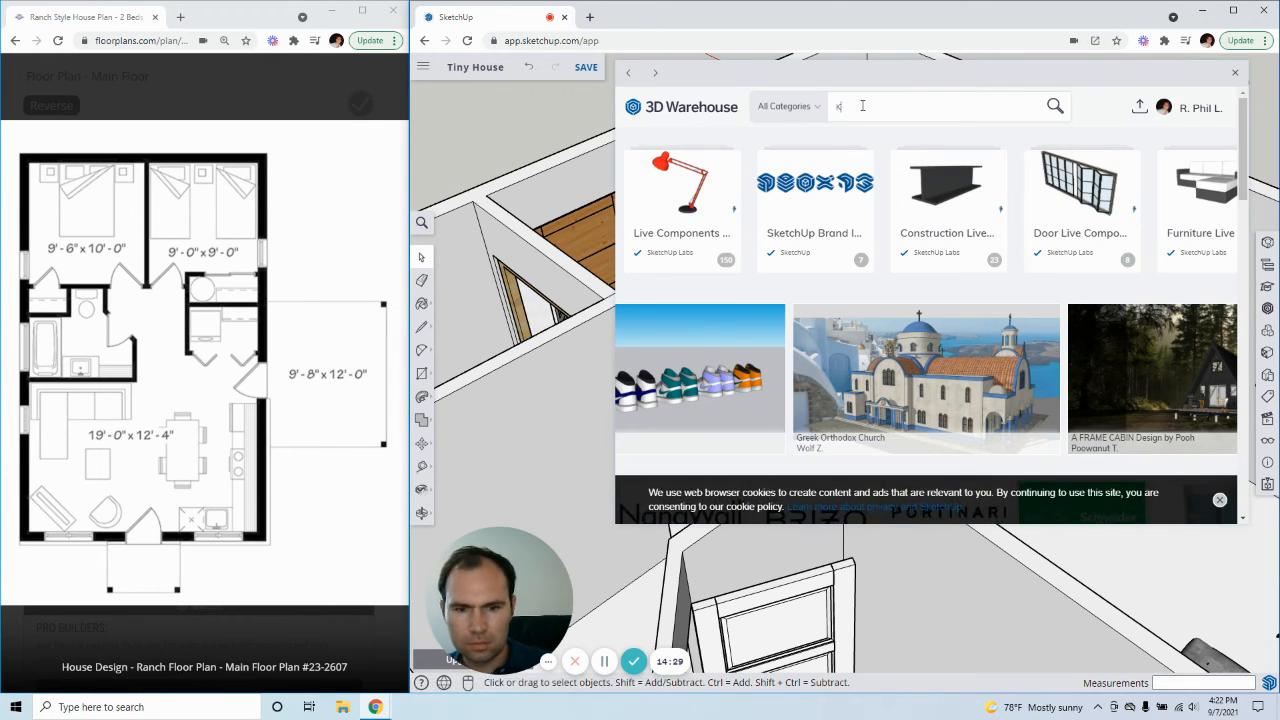
{"action": "type", "text": "itchen"}
{"action": "key", "text": "Return"}
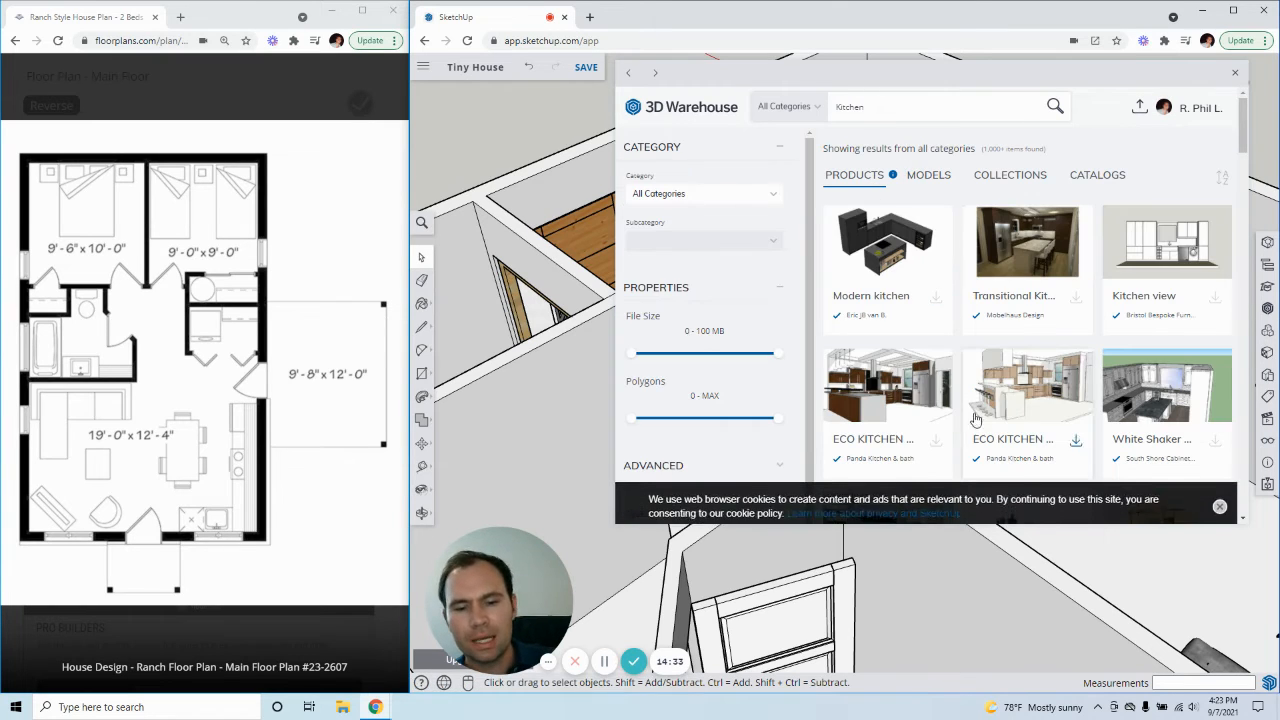
{"action": "type", "text": "cabinet"}
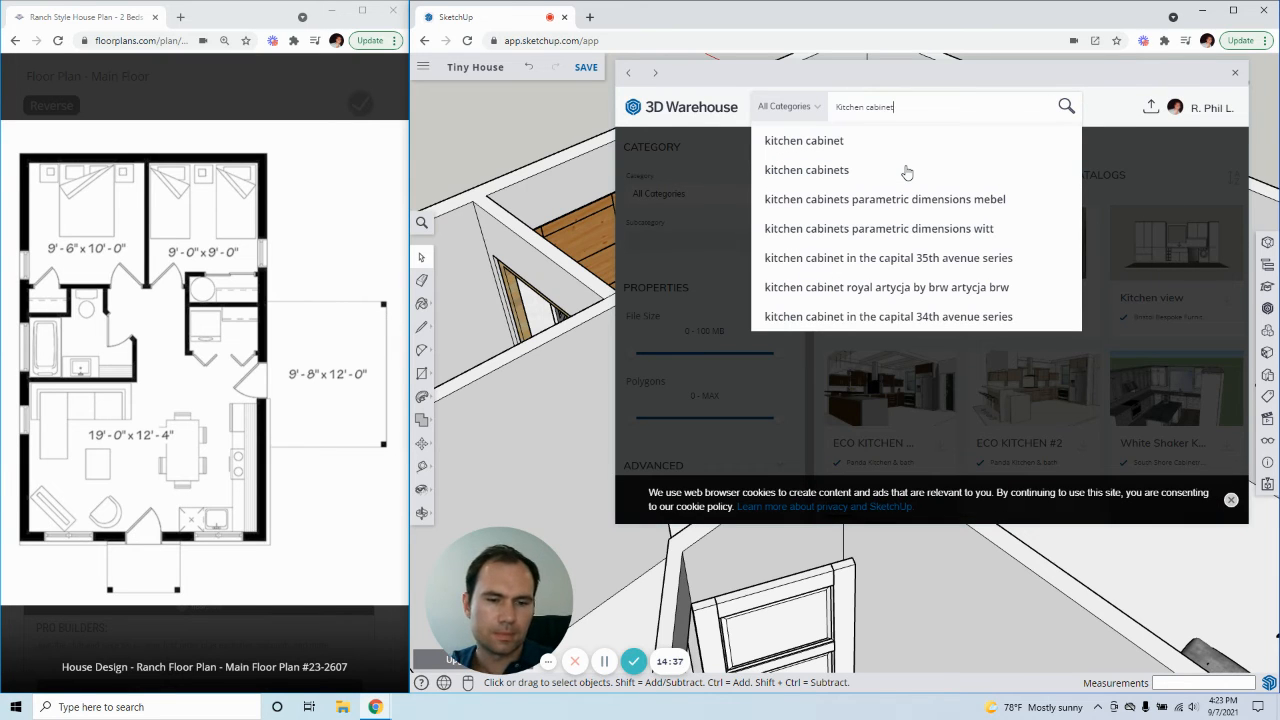
{"action": "key", "text": "Return"}
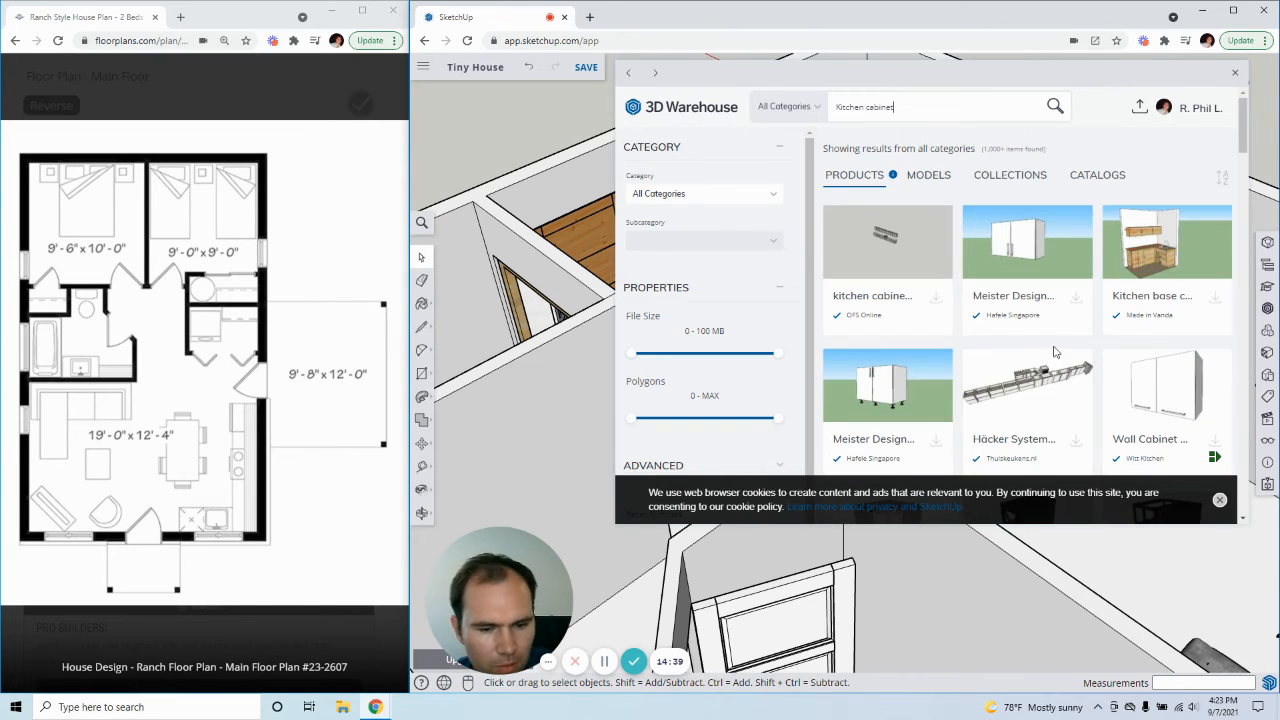
- Browse the product results for suitable kitchen cabinets
{"action": "scroll", "coordinate": [1098, 428], "scroll_direction": "down", "scroll_amount": 6}
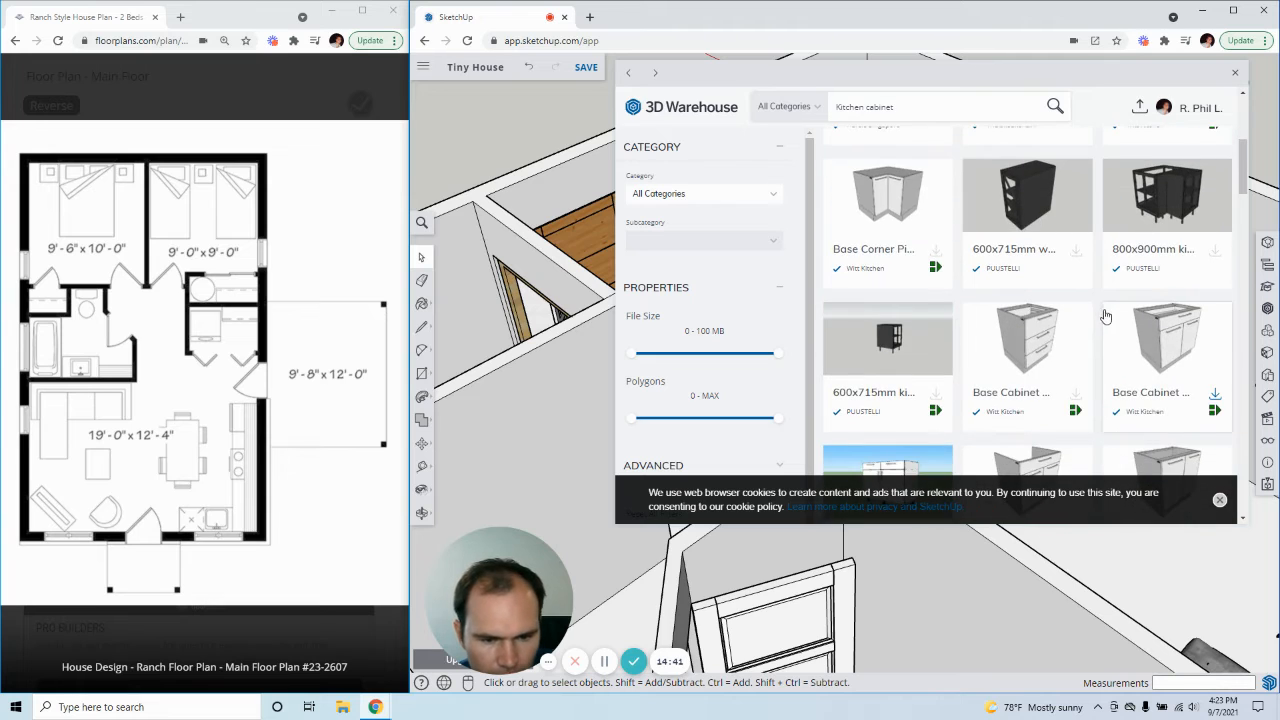
{"action": "scroll", "coordinate": [1074, 309], "scroll_direction": "down", "scroll_amount": 5}
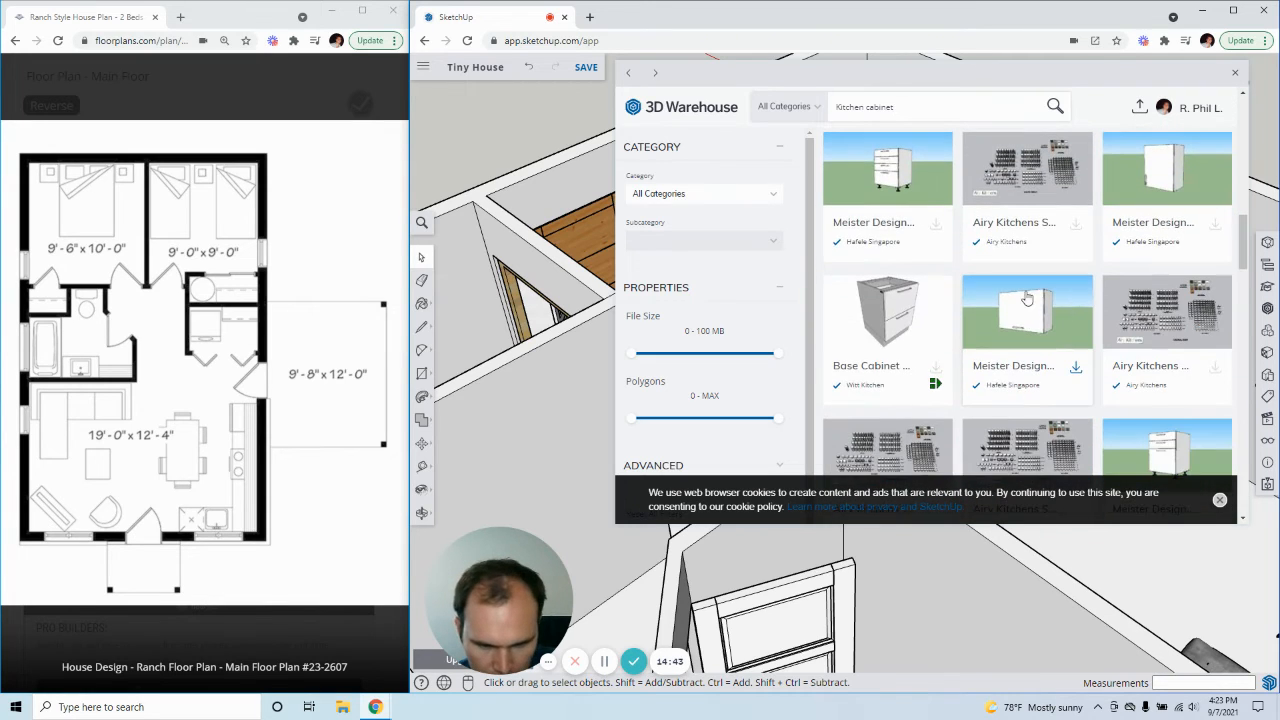
{"action": "scroll", "coordinate": [1007, 305], "scroll_direction": "down", "scroll_amount": 3}
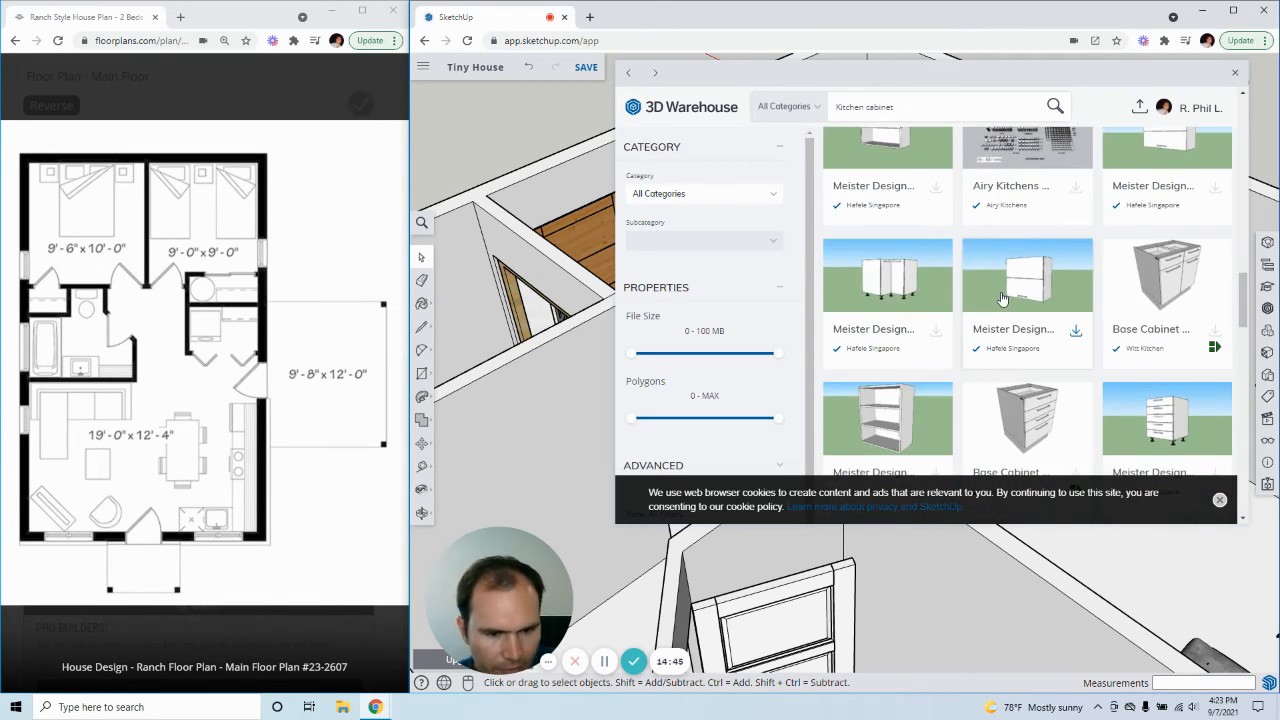
{"action": "scroll", "coordinate": [1002, 298], "scroll_direction": "down", "scroll_amount": 3}
{"action": "scroll", "coordinate": [1009, 293], "scroll_direction": "up", "scroll_amount": 15}
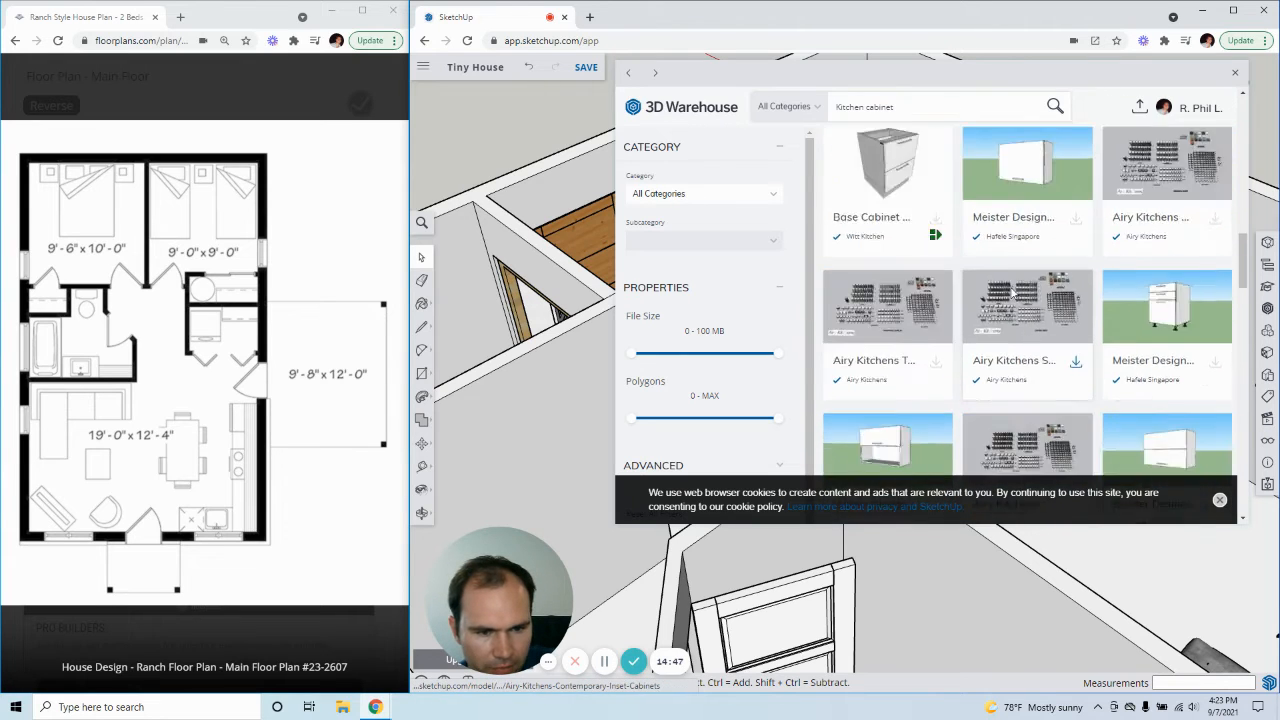
- Import the "Kitchen cabinets" set with the blue-grey cabinets from the model results and place it on the ground outside the house
{"action": "left_click", "coordinate": [929, 176]}
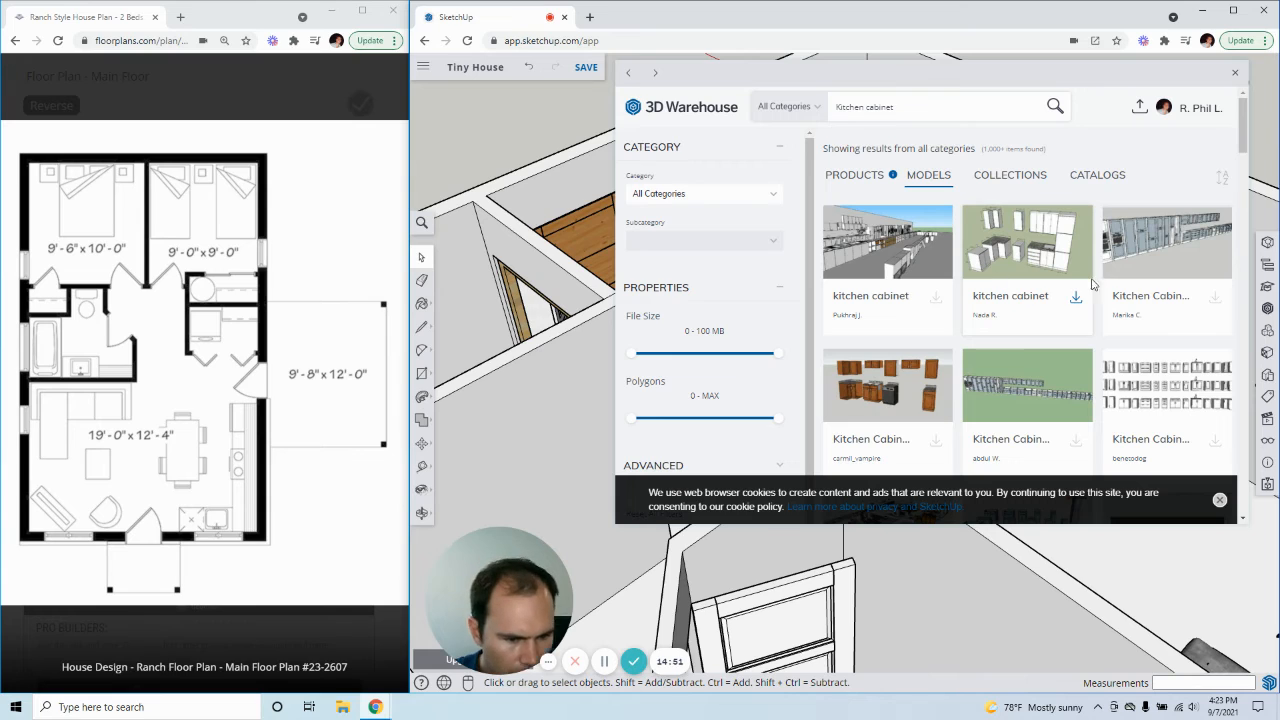
{"action": "scroll", "coordinate": [1031, 278], "scroll_direction": "down", "scroll_amount": 3}
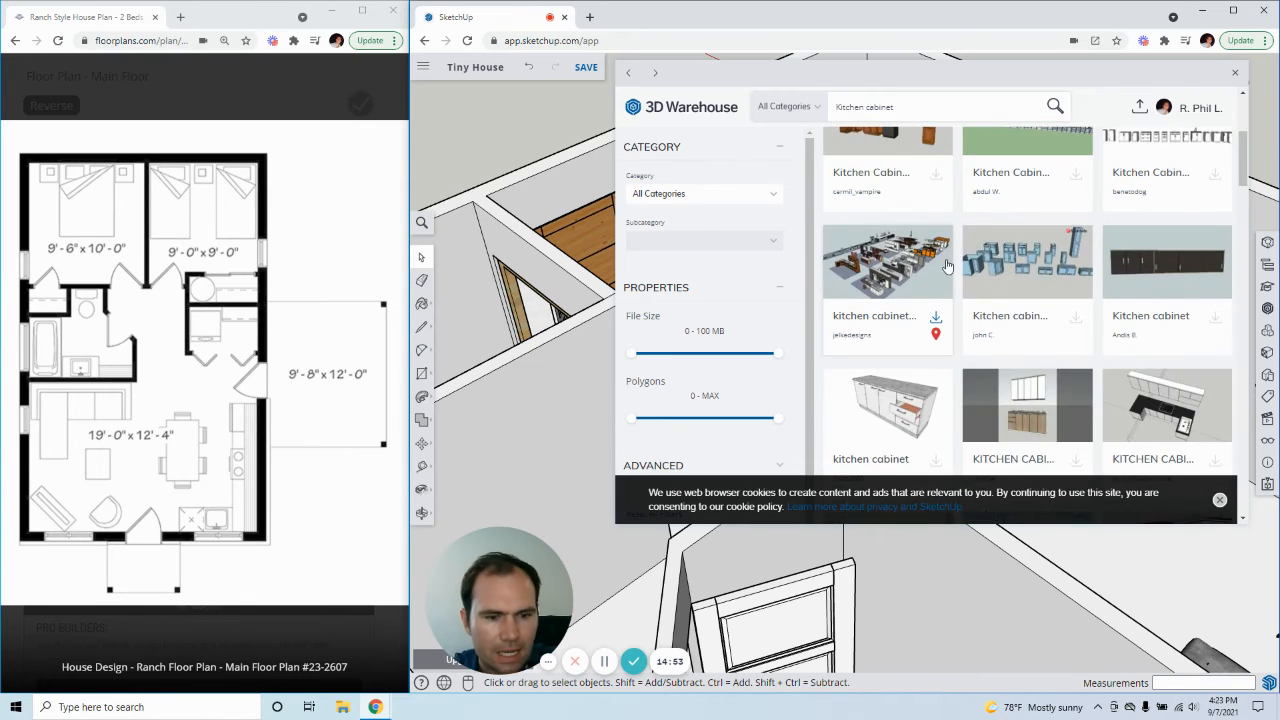
{"action": "left_click", "coordinate": [1022, 286]}
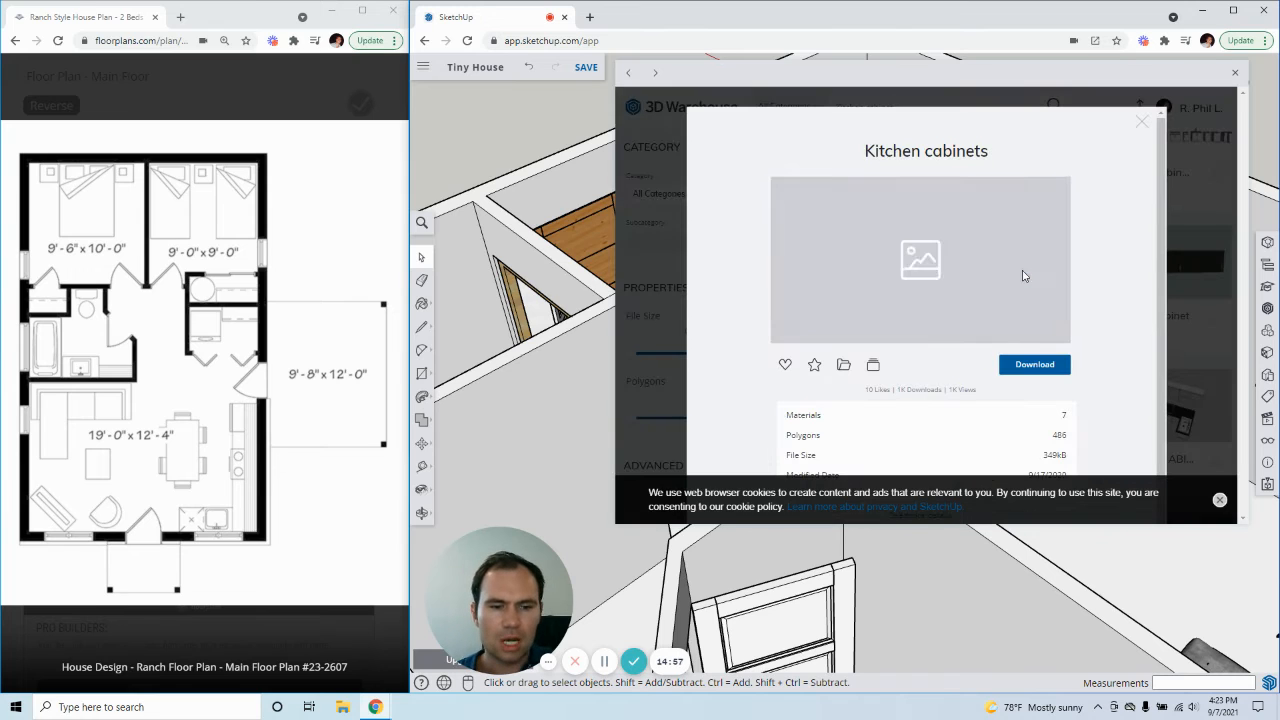
{"action": "left_click", "coordinate": [1035, 366]}
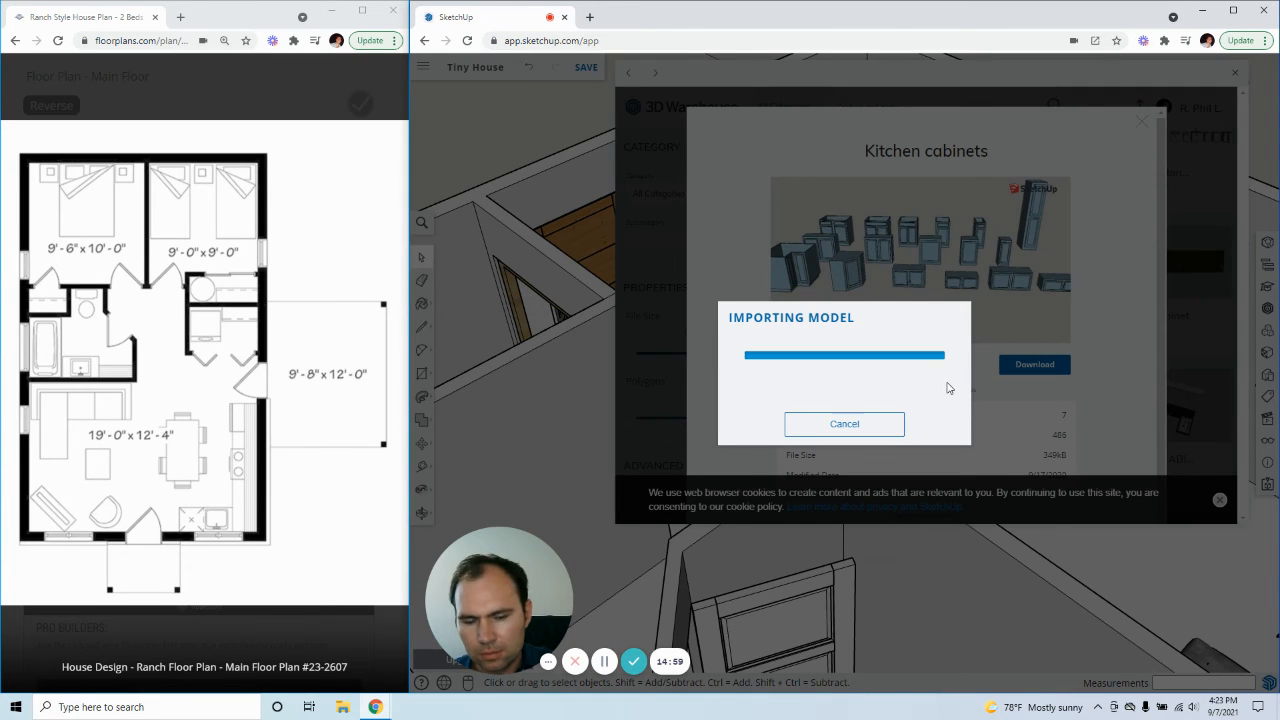
{"action": "scroll", "coordinate": [797, 256], "scroll_direction": "down", "scroll_amount": 5}
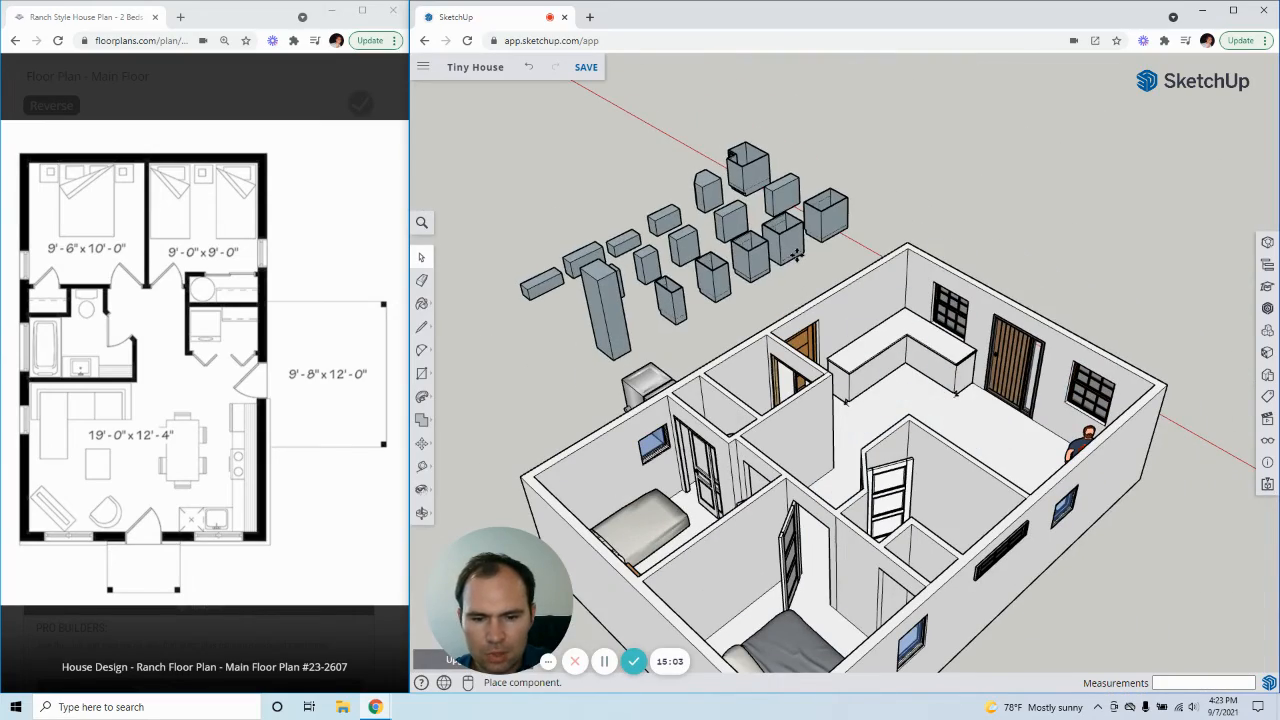
{"action": "left_click", "coordinate": [797, 256]}
- Open the imported cabinet set and its wide base cabinet with two doors and one drawer front for editing
{"action": "middle_click_drag", "start_coordinate": [1052, 270], "coordinate": [536, 310]}
{"action": "middle_click_drag", "start_coordinate": [1080, 480], "coordinate": [786, 414]}
{"action": "scroll", "coordinate": [786, 414], "scroll_direction": "down", "scroll_amount": 6}
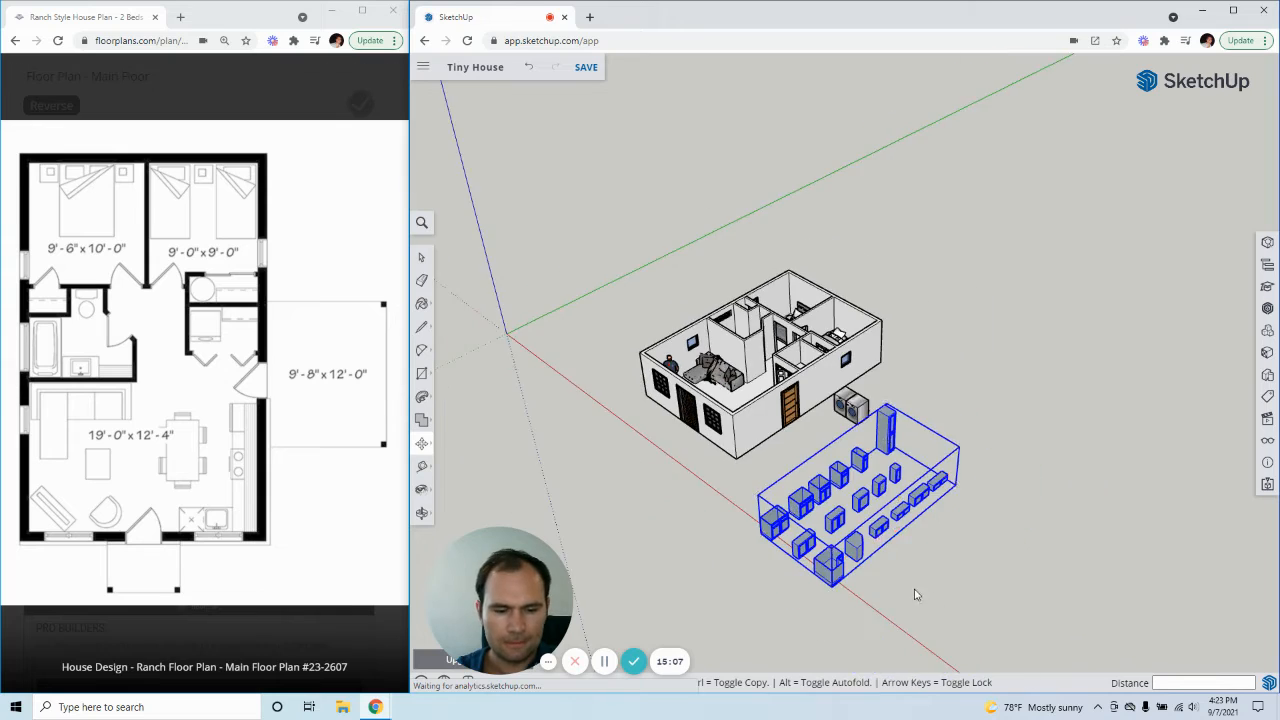
{"action": "middle_click_drag", "start_coordinate": [917, 595], "coordinate": [860, 504]}
{"action": "scroll", "coordinate": [742, 445], "scroll_direction": "up", "scroll_amount": 10}
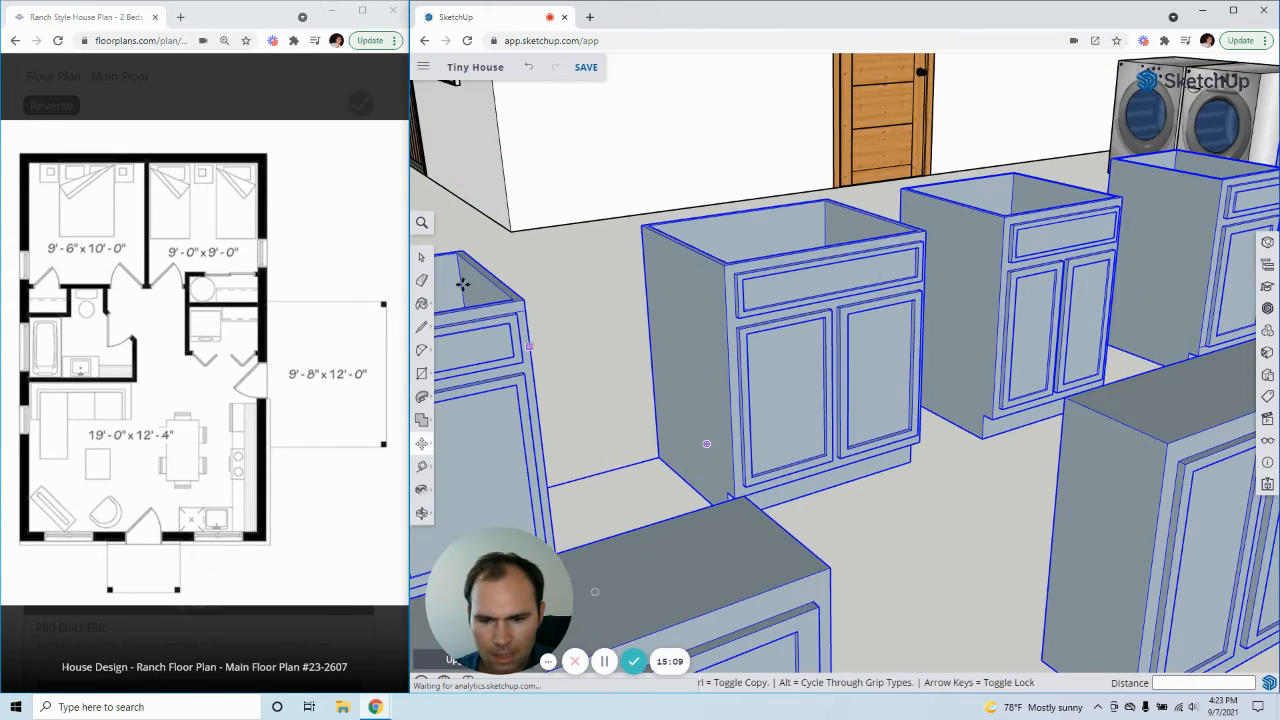
{"action": "left_click", "coordinate": [422, 258]}
{"action": "double_click", "coordinate": [762, 385]}
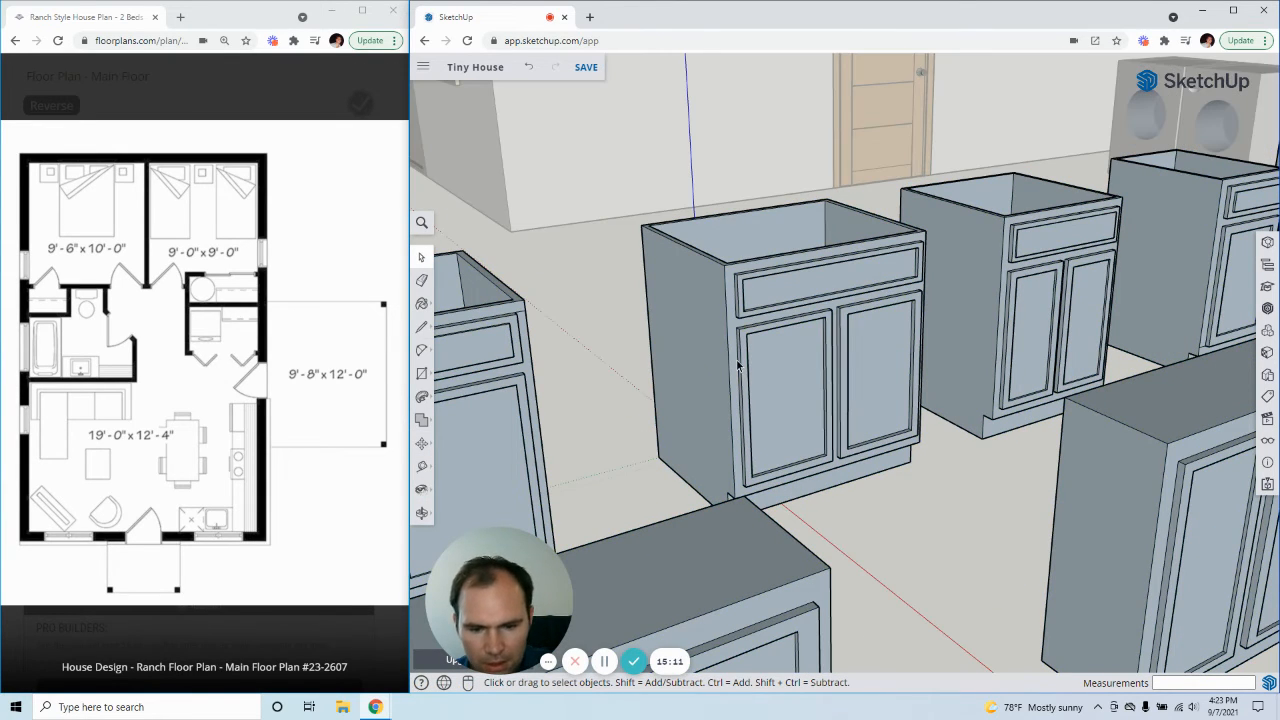
{"action": "left_click", "coordinate": [741, 365]}
{"action": "double_click", "coordinate": [744, 363]}
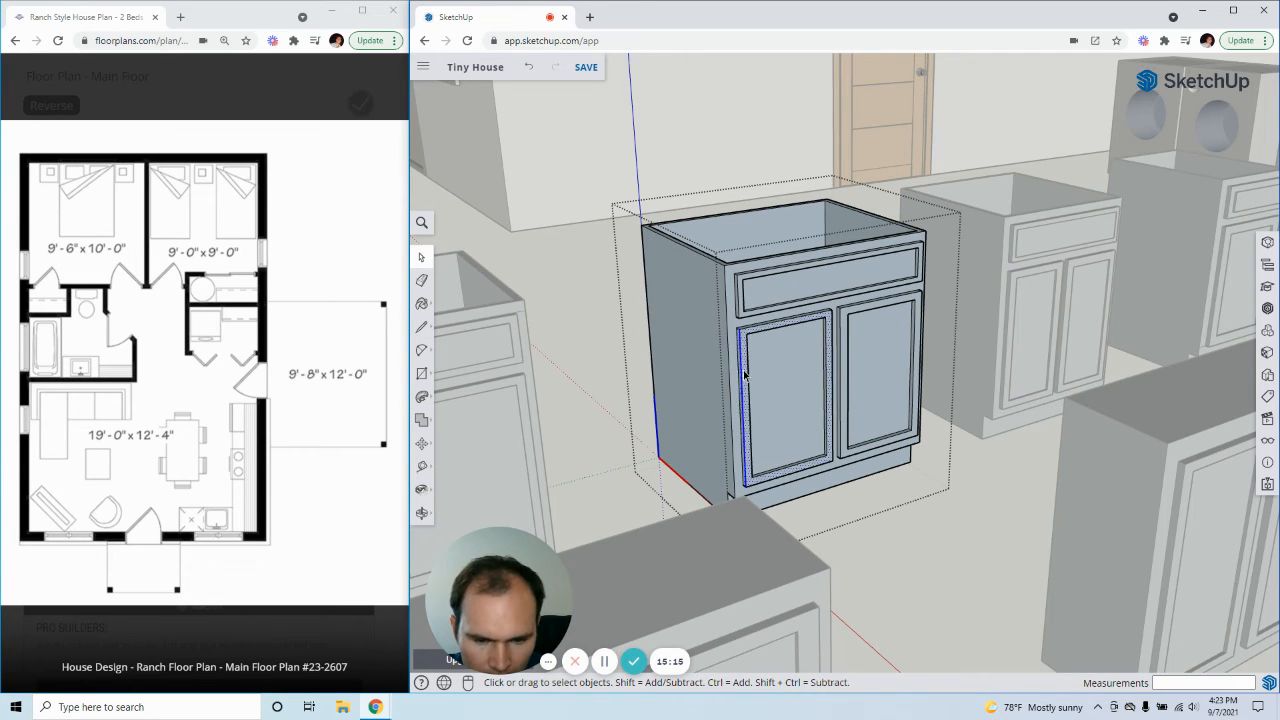
- Try selecting all geometry of the two-door base cabinet, and close the editing of the cabinet and the set
{"action": "key", "text": "ctrl+a"}
{"action": "left_click", "coordinate": [610, 438]}
{"action": "left_click", "coordinate": [740, 408]}
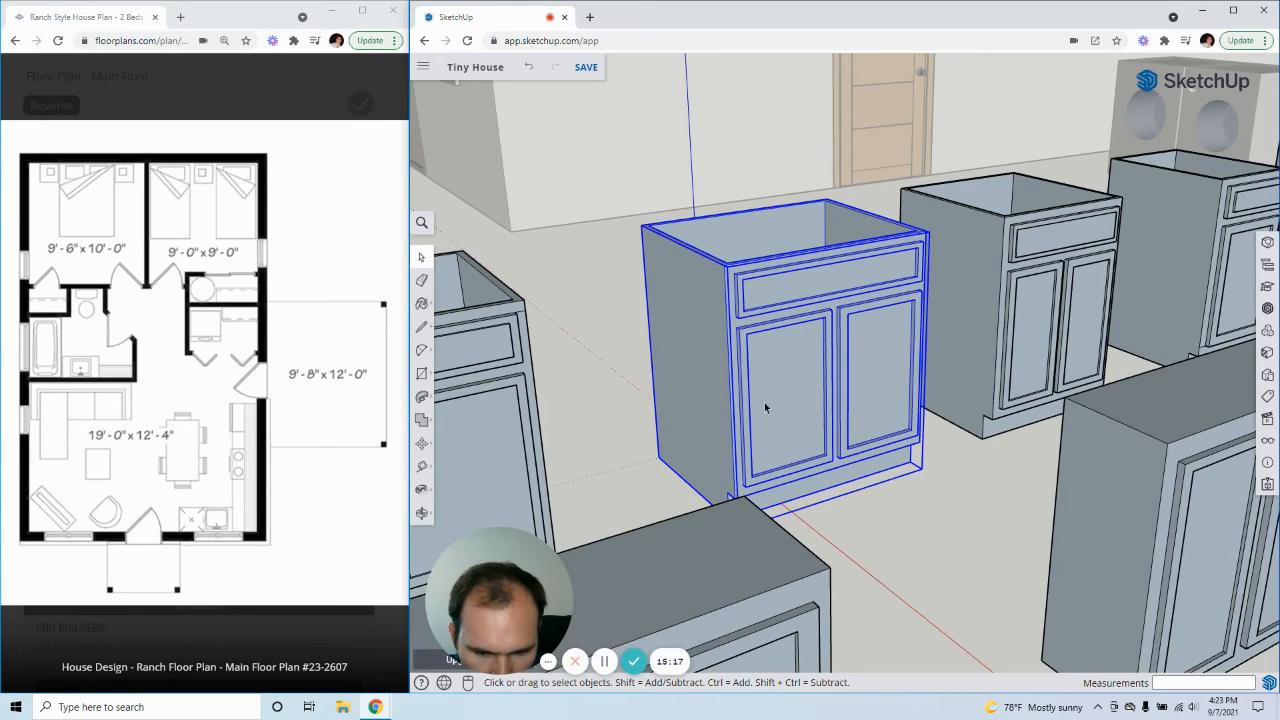
{"action": "double_click", "coordinate": [748, 408]}
{"action": "key", "text": "ctrl+a"}
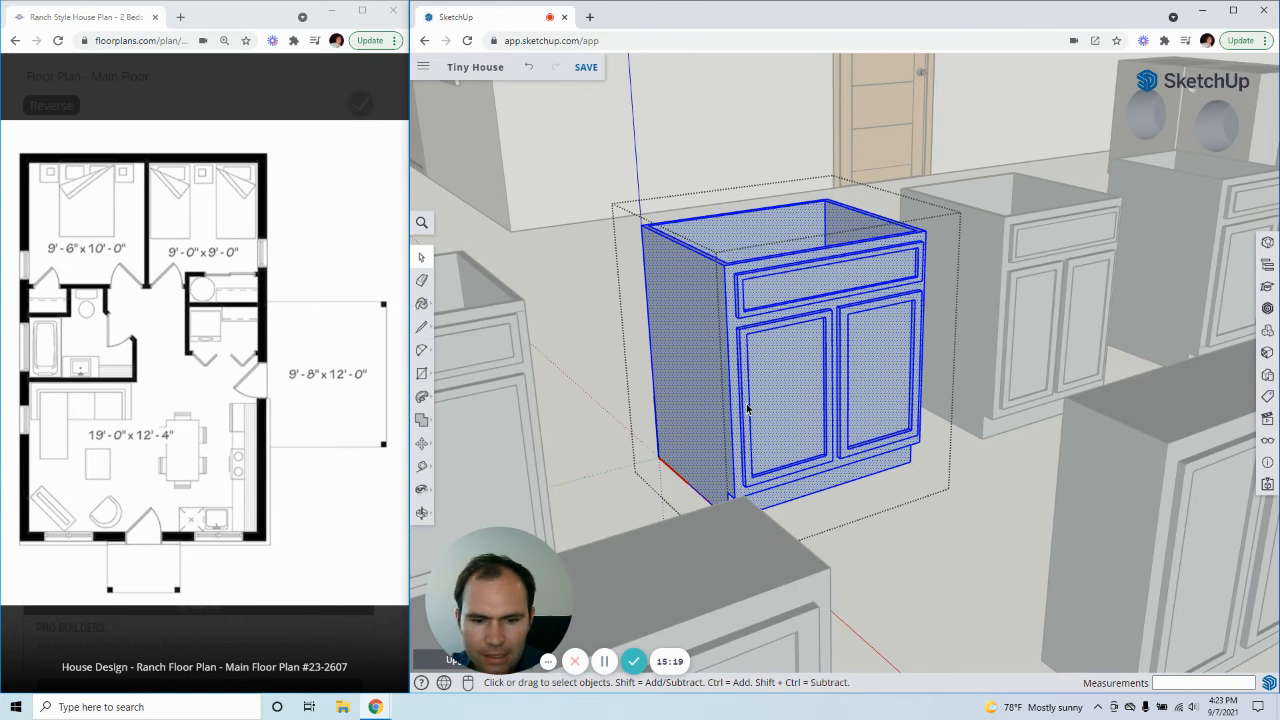
{"action": "middle_click_drag", "start_coordinate": [748, 408], "coordinate": [898, 430]}
{"action": "left_click", "coordinate": [826, 397]}
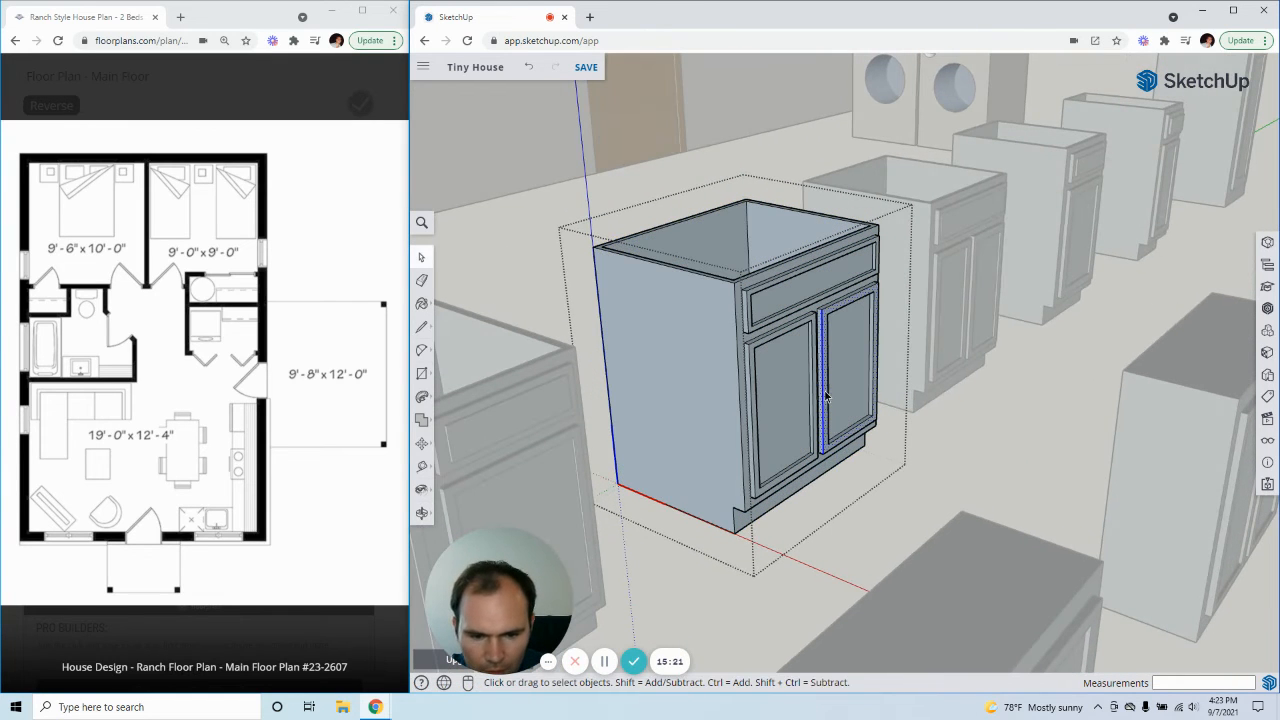
{"action": "left_click", "coordinate": [693, 436]}
{"action": "left_click", "coordinate": [1006, 447]}
{"action": "left_click", "coordinate": [1006, 447]}
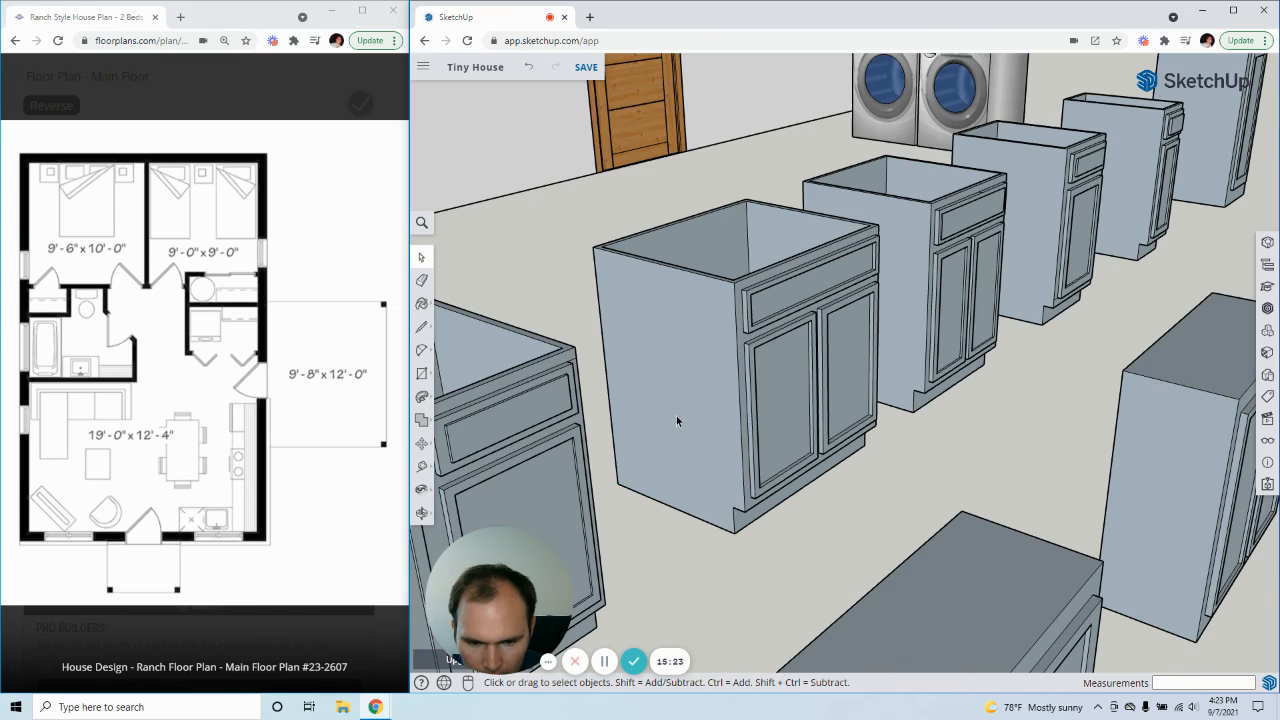
- Reopen the same two-door base cabinet inside the imported set for editing
{"action": "left_click", "coordinate": [677, 416]}
{"action": "double_click", "coordinate": [675, 416]}
{"action": "left_click", "coordinate": [675, 406]}
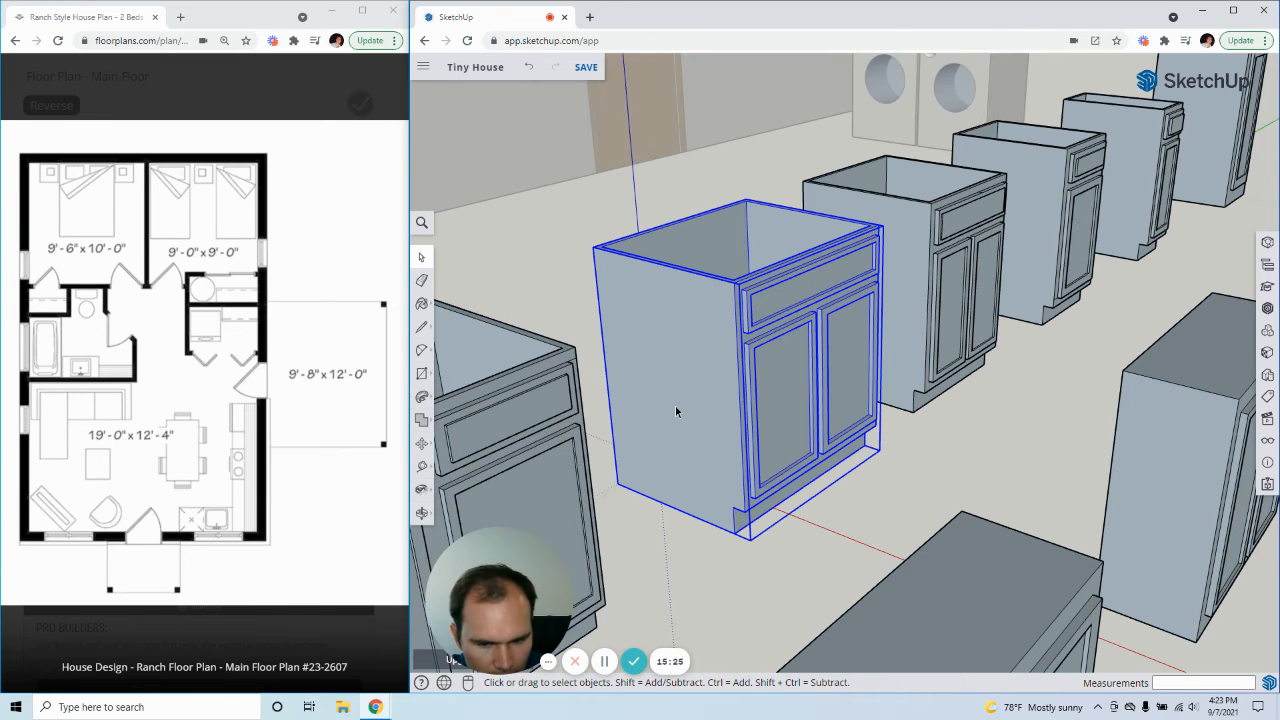
{"action": "double_click", "coordinate": [675, 406]}
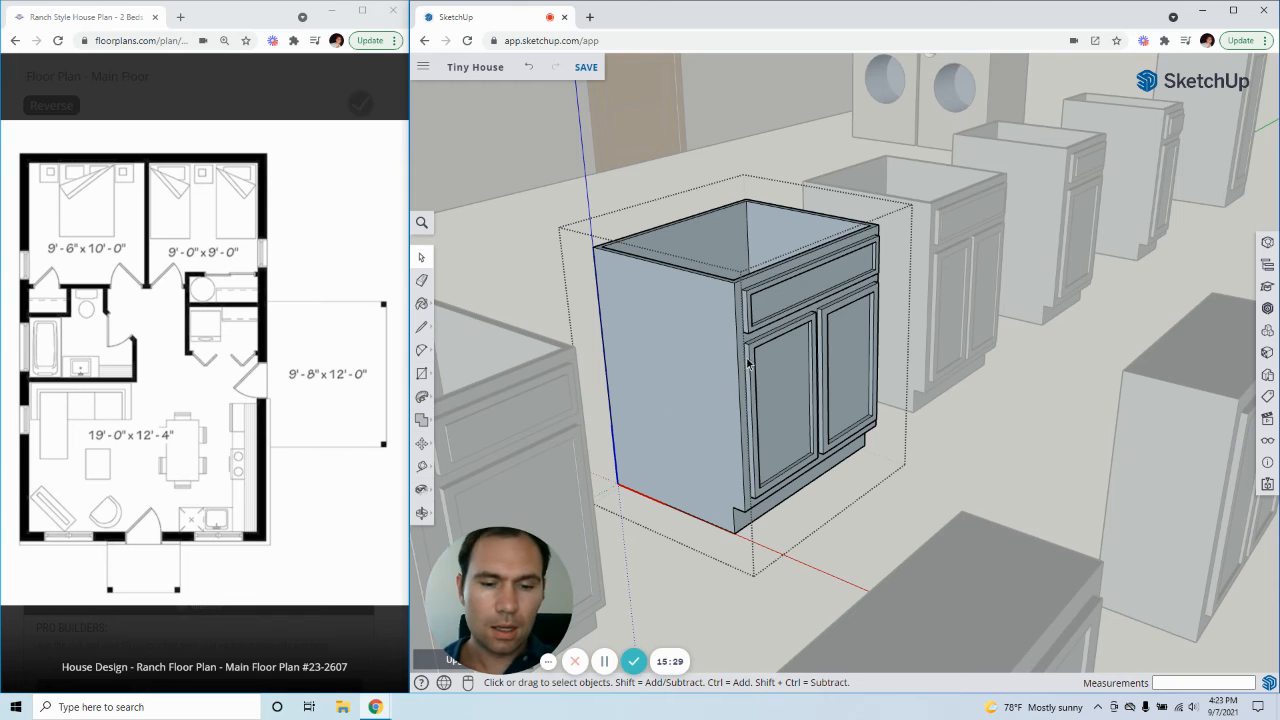
- Inspect the two-door base cabinet's front, close the editing of the cabinet and its set, and delete the whole imported set
{"action": "scroll", "coordinate": [748, 360], "scroll_direction": "up", "scroll_amount": 6}
{"action": "middle_click_drag", "start_coordinate": [760, 360], "coordinate": [651, 291]}
{"action": "scroll", "coordinate": [797, 340], "scroll_direction": "down", "scroll_amount": 5}
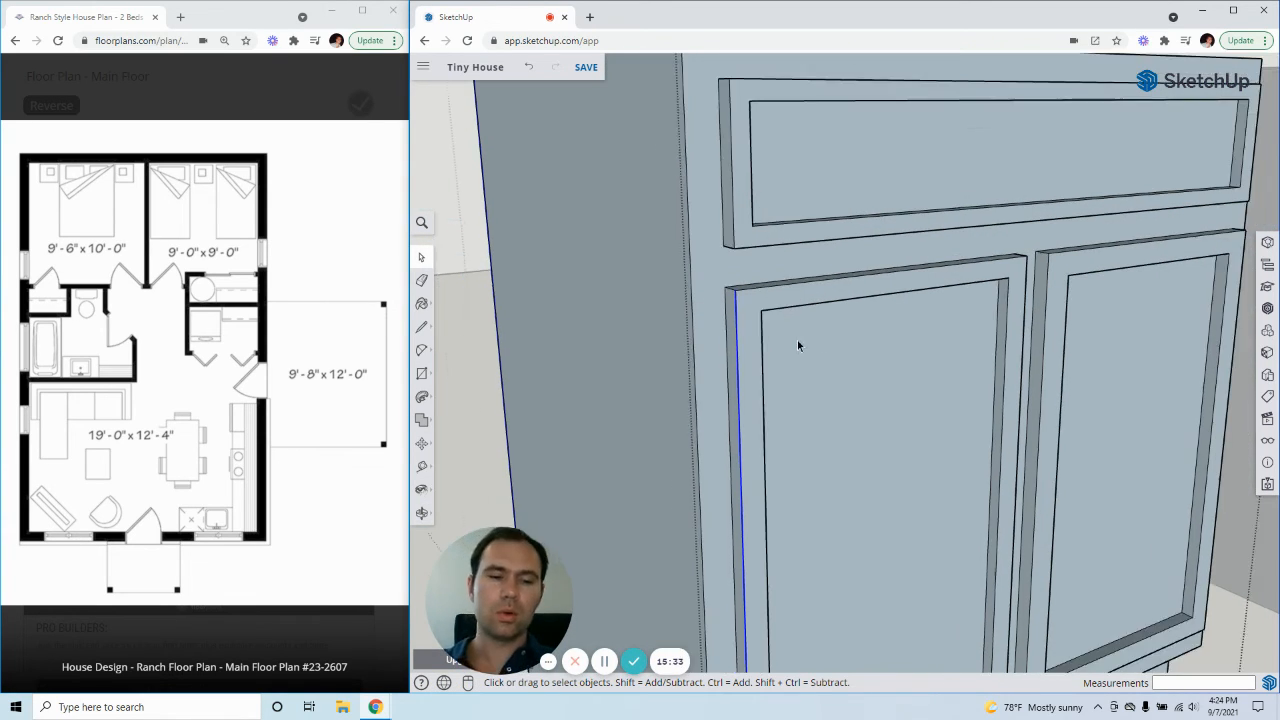
{"action": "scroll", "coordinate": [847, 356], "scroll_direction": "down", "scroll_amount": 8}
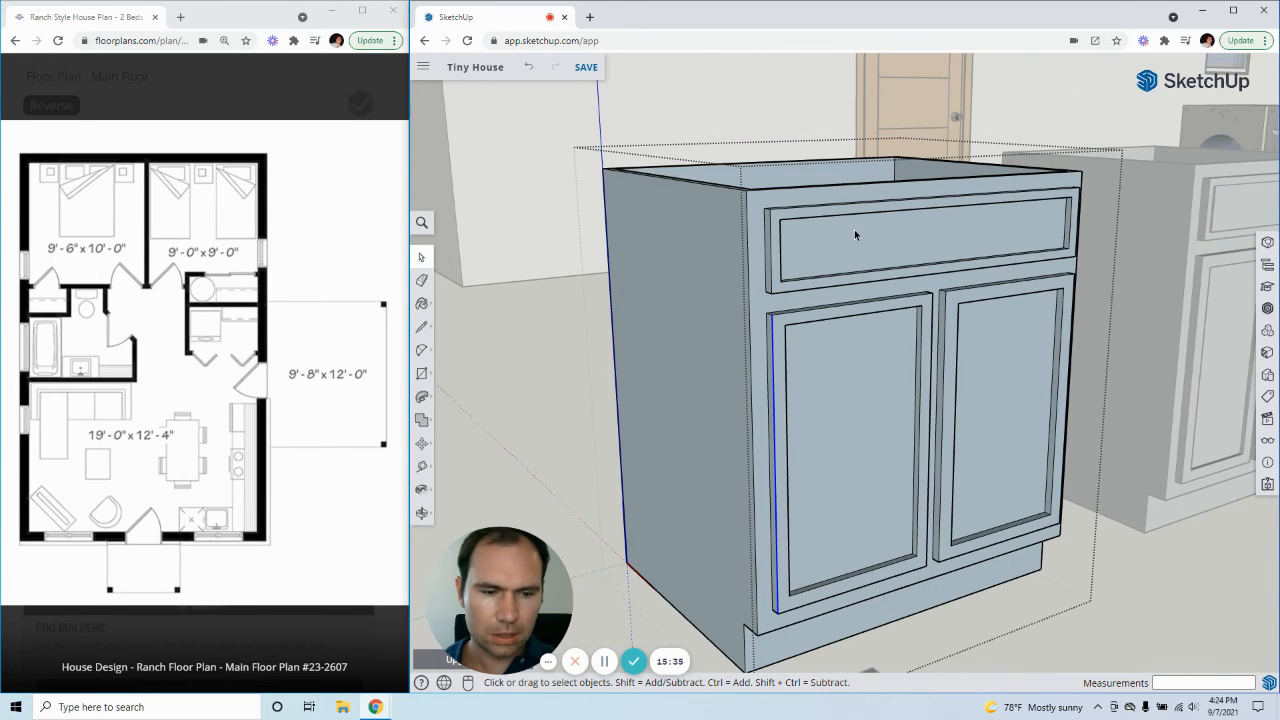
{"action": "scroll", "coordinate": [927, 388], "scroll_direction": "down", "scroll_amount": 1}
{"action": "left_click", "coordinate": [747, 314]}
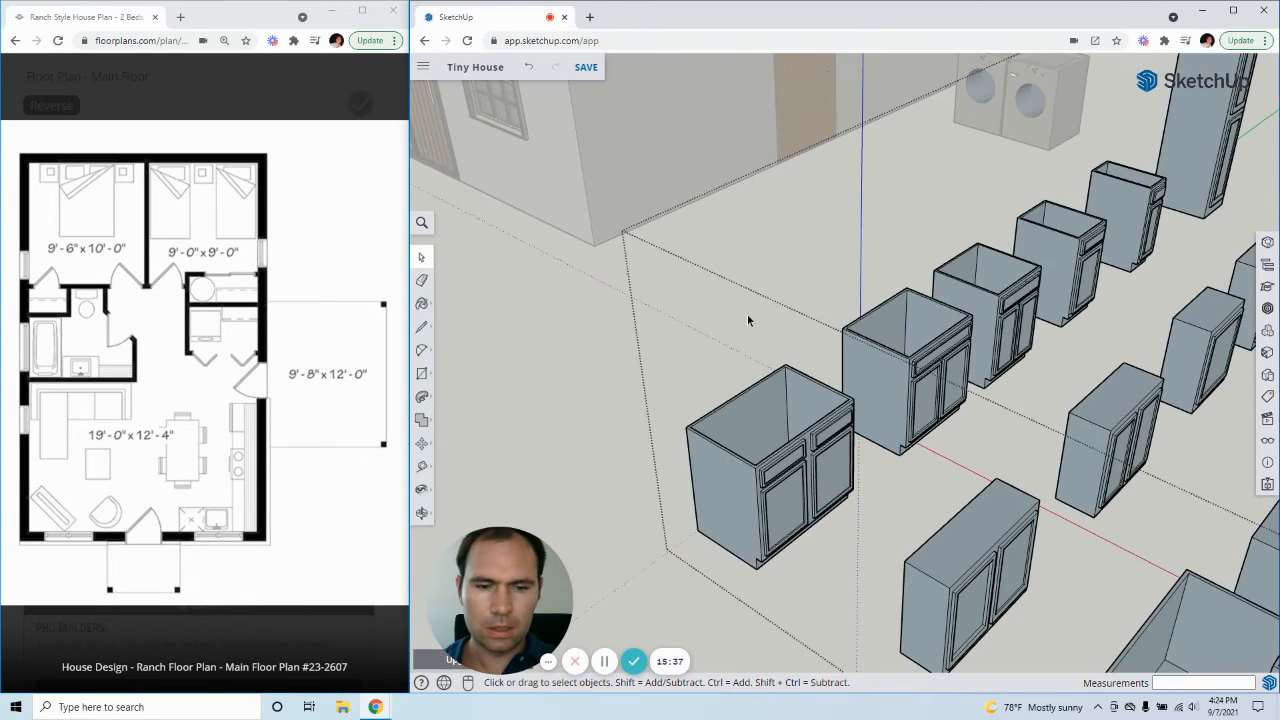
{"action": "left_click", "coordinate": [747, 314]}
{"action": "left_click", "coordinate": [983, 316]}
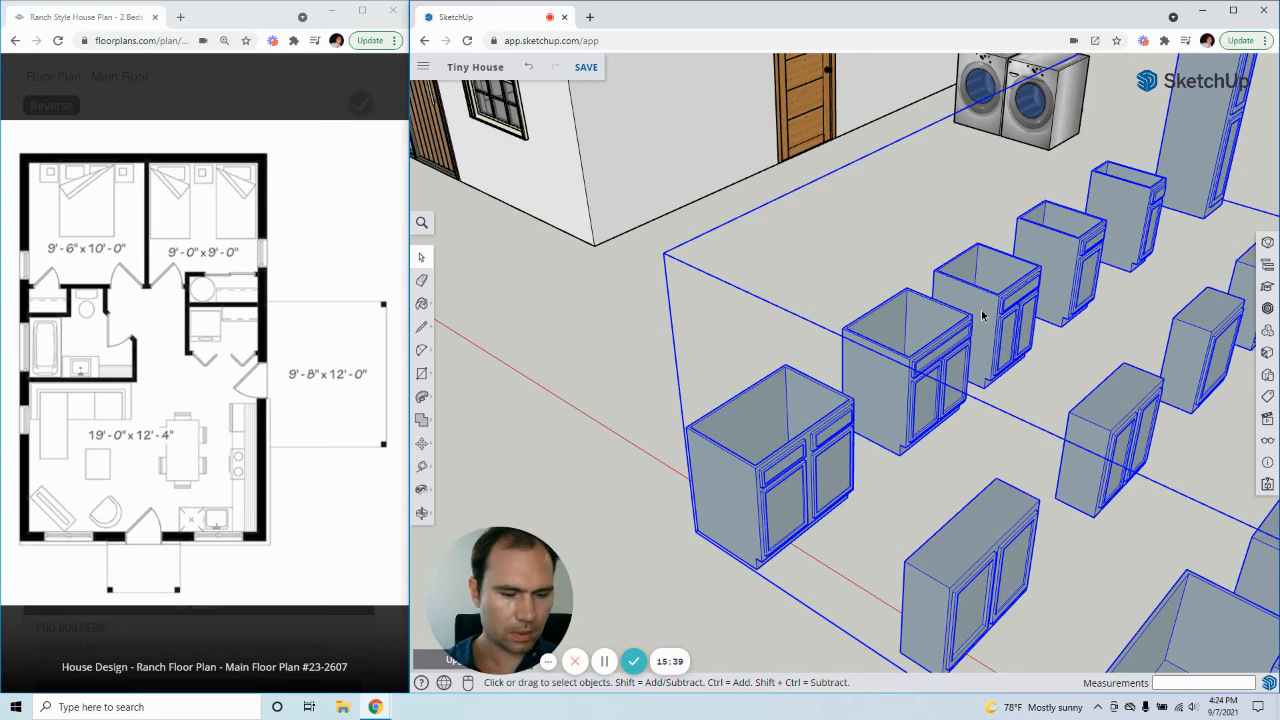
{"action": "key", "text": "Delete"}
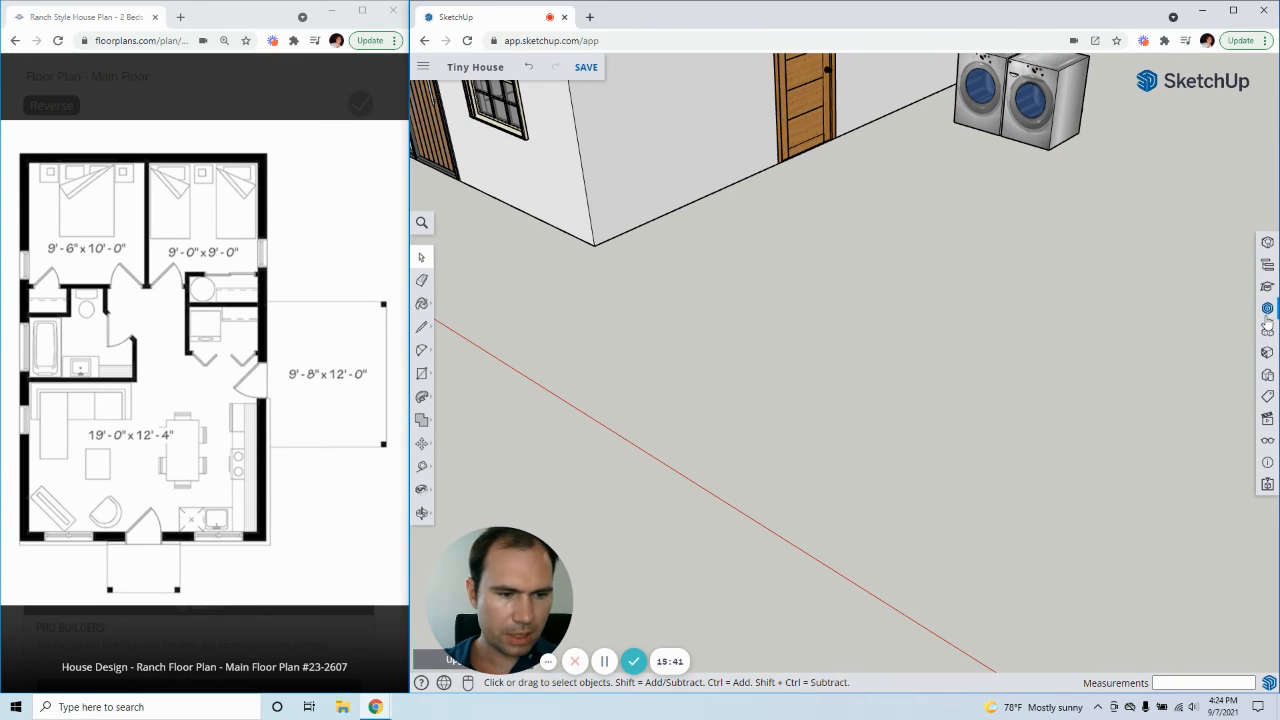
- Search 3D Warehouse for "Kitchen Cabinet Door"
{"action": "left_click", "coordinate": [1267, 312]}
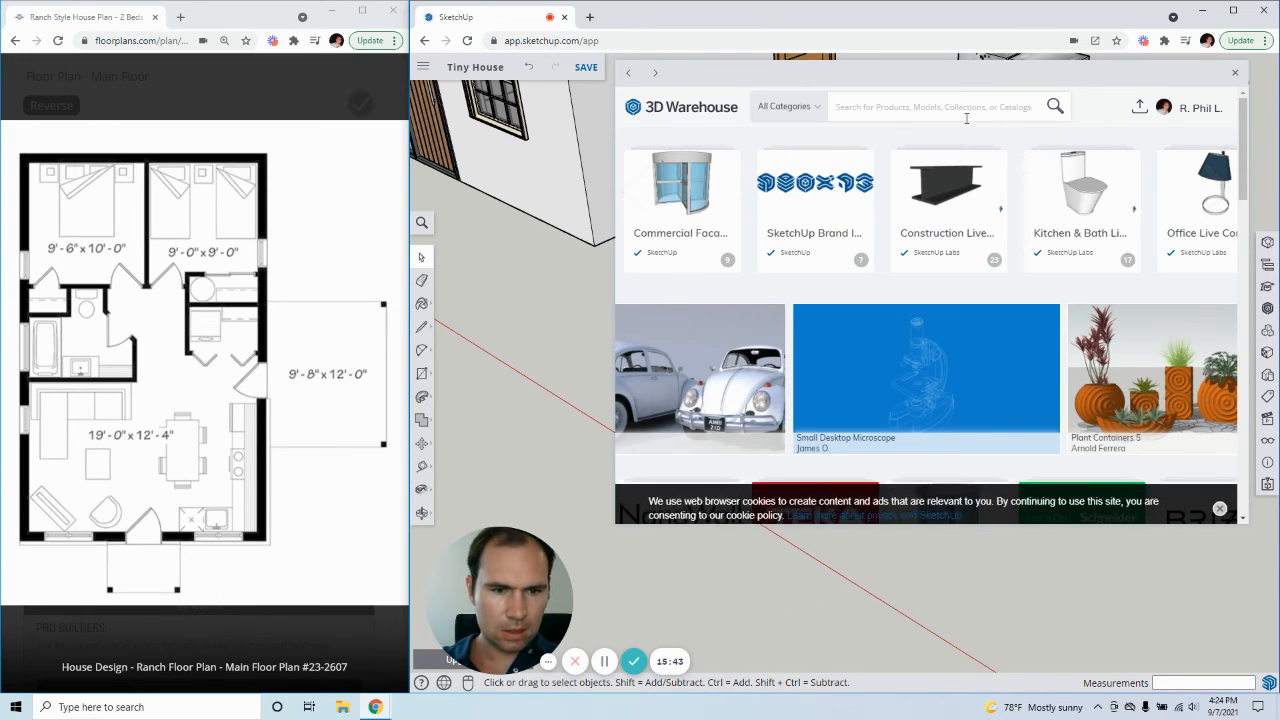
{"action": "left_click", "coordinate": [949, 112]}
{"action": "type", "text": "k"}
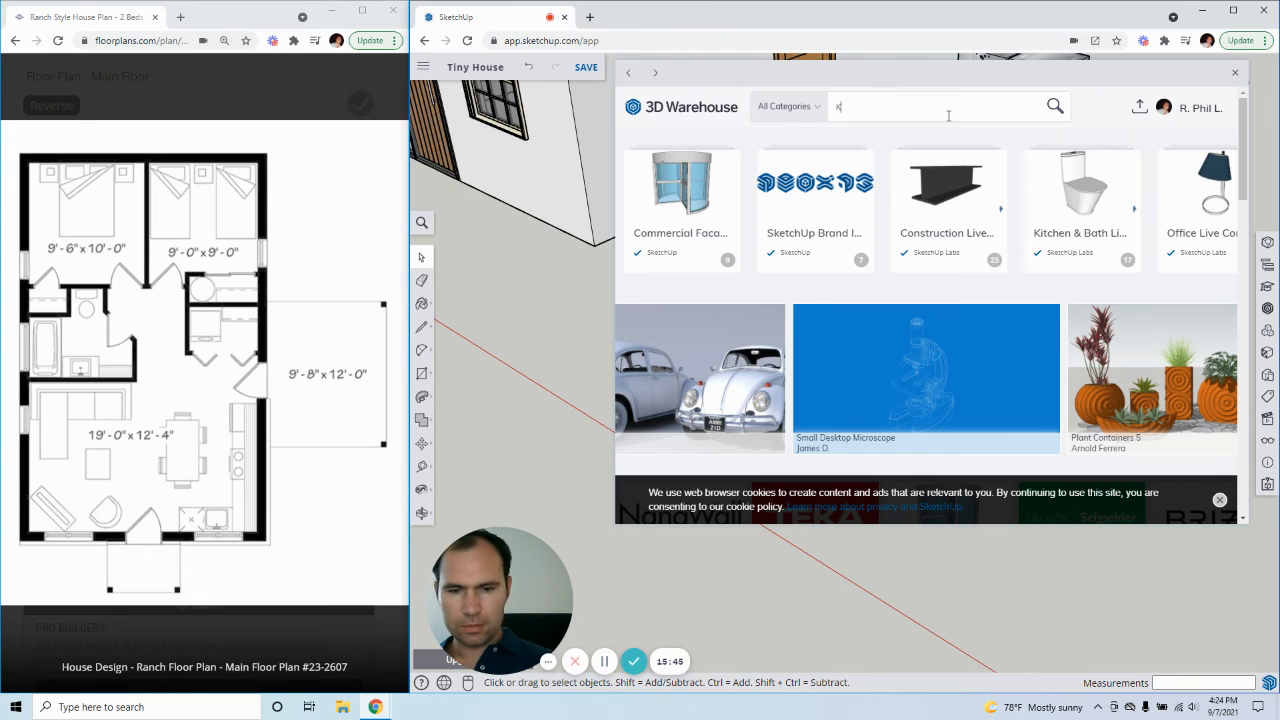
{"action": "type", "text": "itchen"}
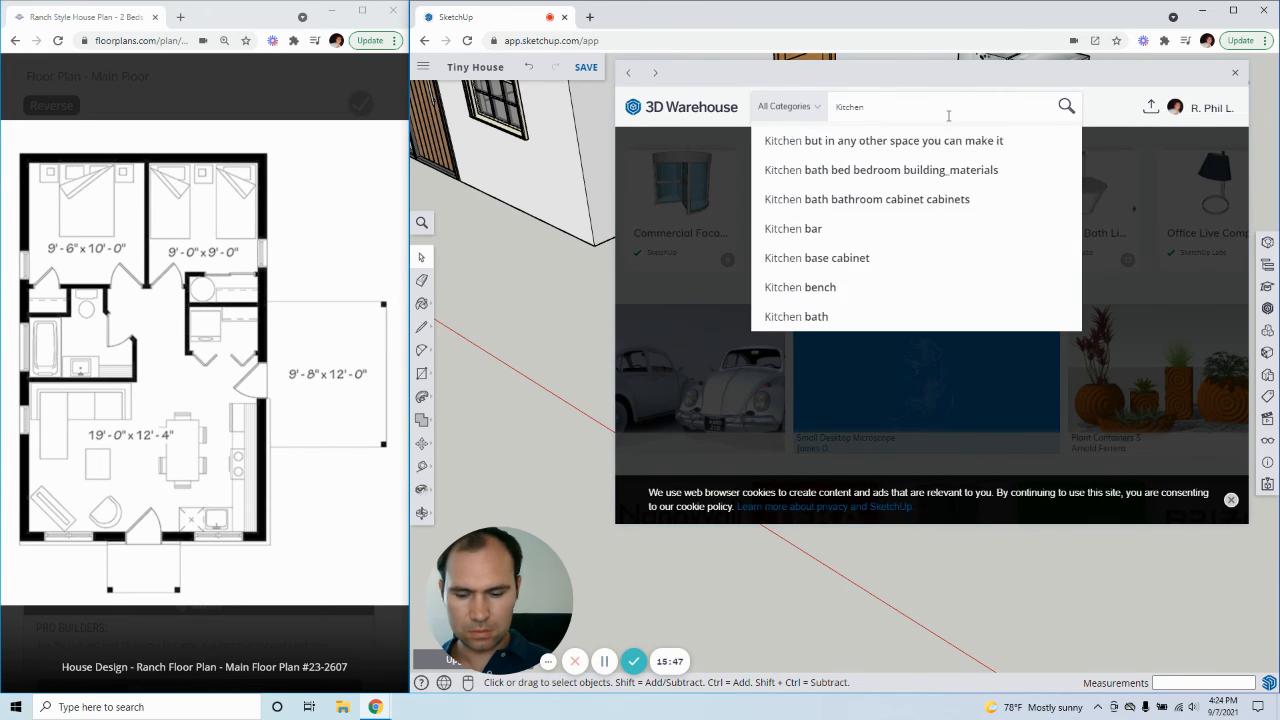
{"action": "type", "text": " Cabinet Door"}
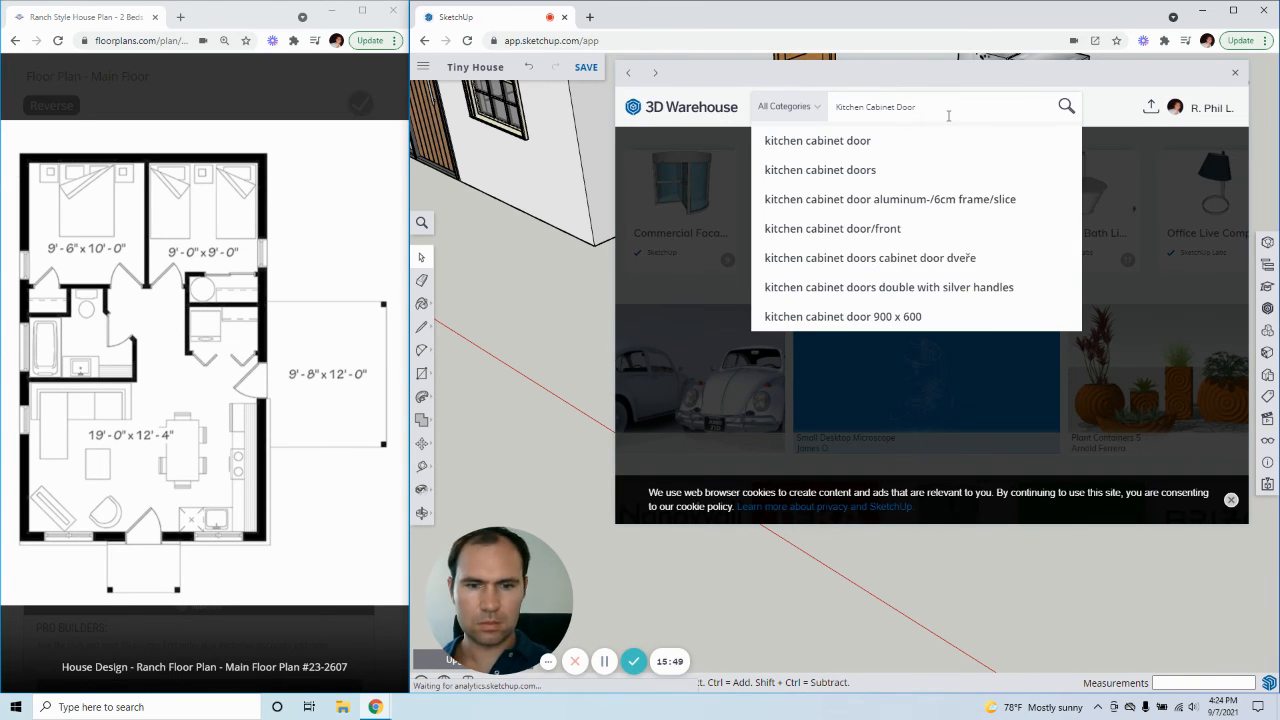
{"action": "key", "text": "Return"}
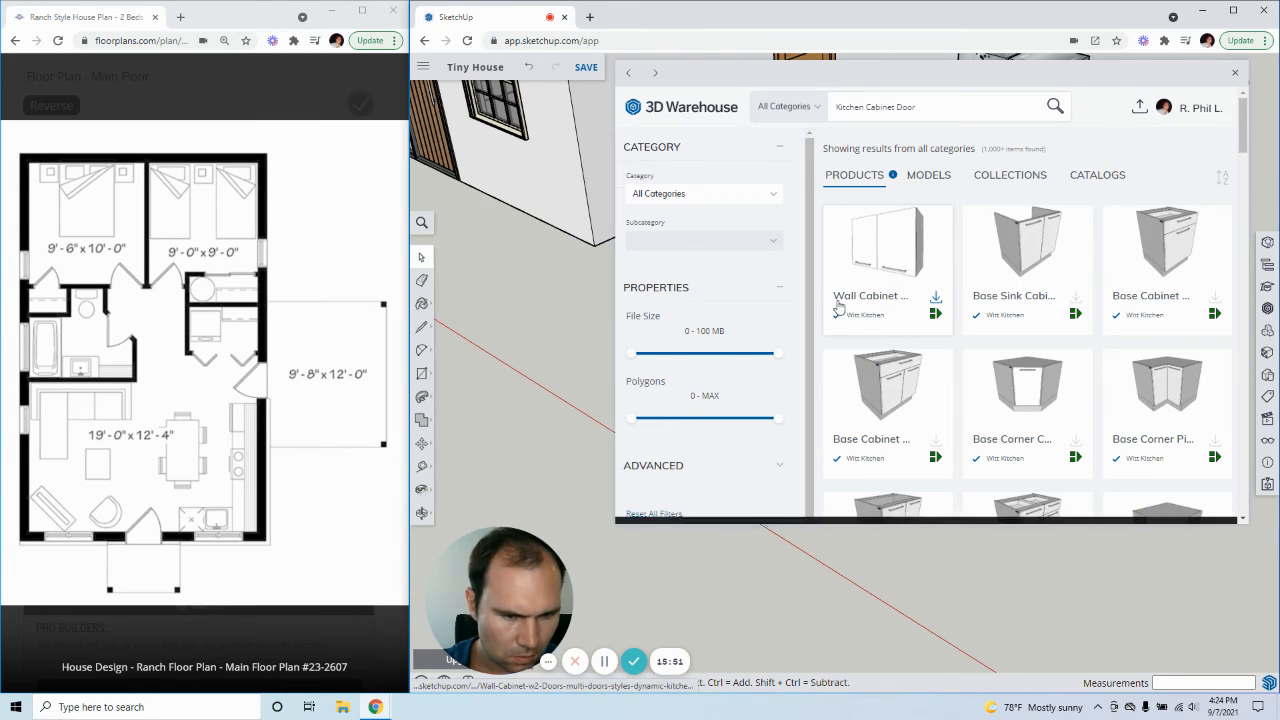
- Look through the product results for a suitable kitchen cabinet door and close 3D Warehouse without importing a model
{"action": "scroll", "coordinate": [1040, 305], "scroll_direction": "down", "scroll_amount": 10}
{"action": "scroll", "coordinate": [1042, 305], "scroll_direction": "up", "scroll_amount": 3}
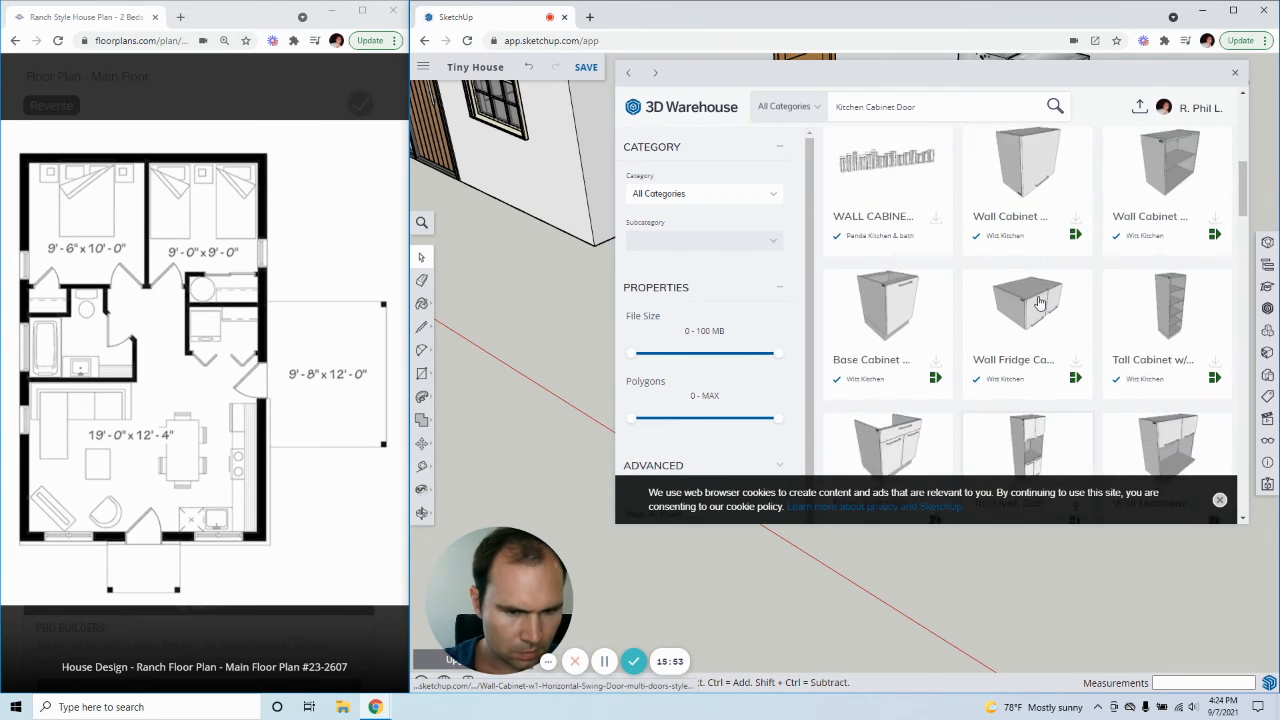
{"action": "scroll", "coordinate": [895, 220], "scroll_direction": "down", "scroll_amount": 10}
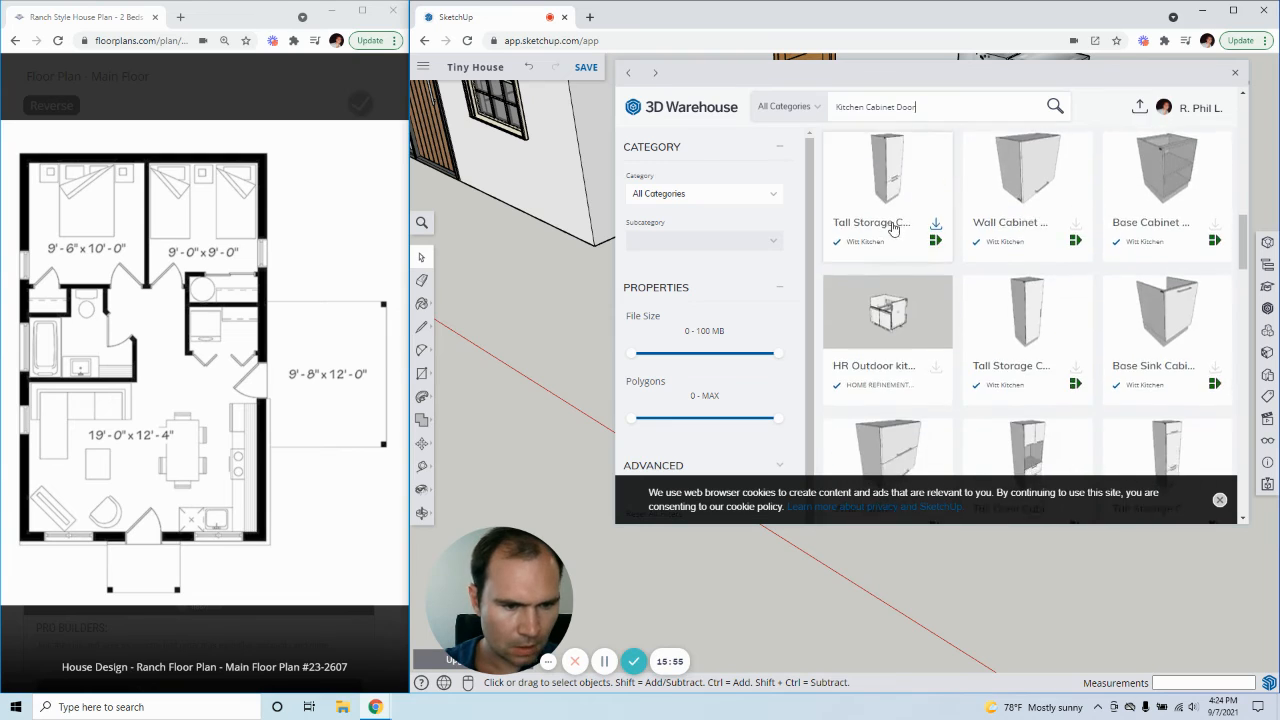
{"action": "scroll", "coordinate": [895, 228], "scroll_direction": "down", "scroll_amount": 6}
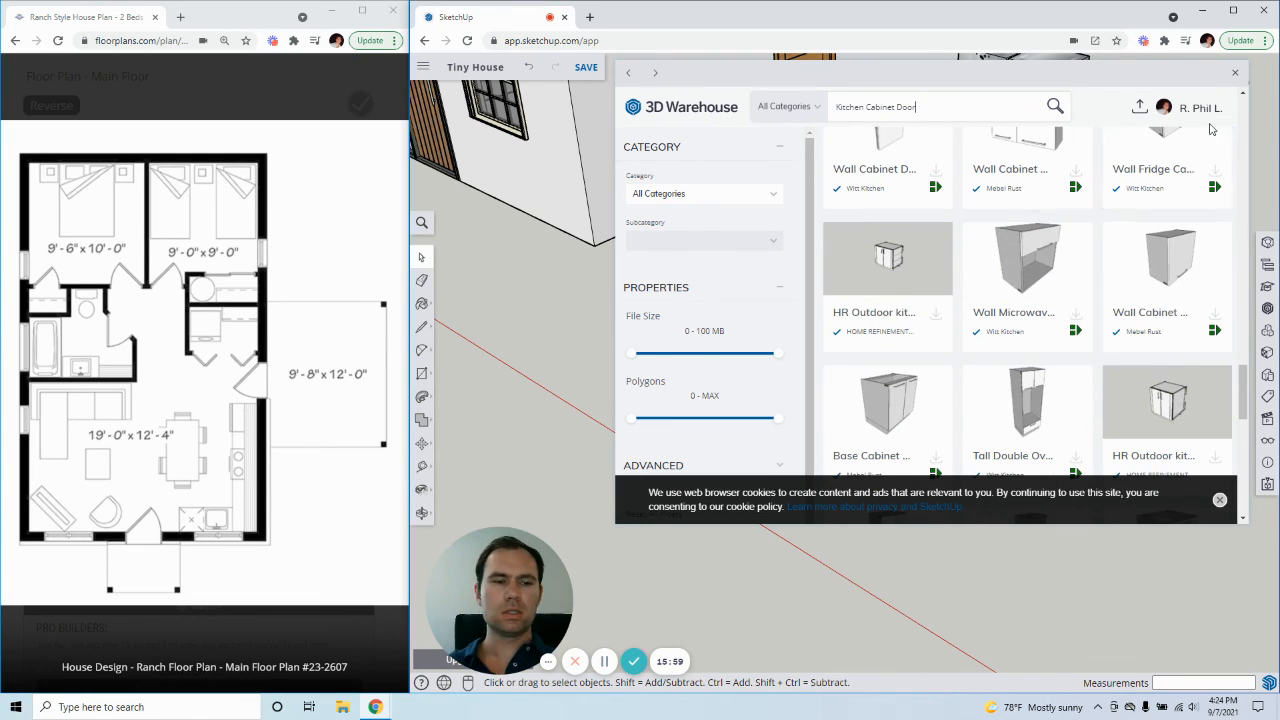
{"action": "left_click", "coordinate": [1235, 72]}
- Return to the kitchen corner inside the house and examine the plain fronts of the L-shaped counter
{"action": "scroll", "coordinate": [975, 474], "scroll_direction": "down", "scroll_amount": 4}
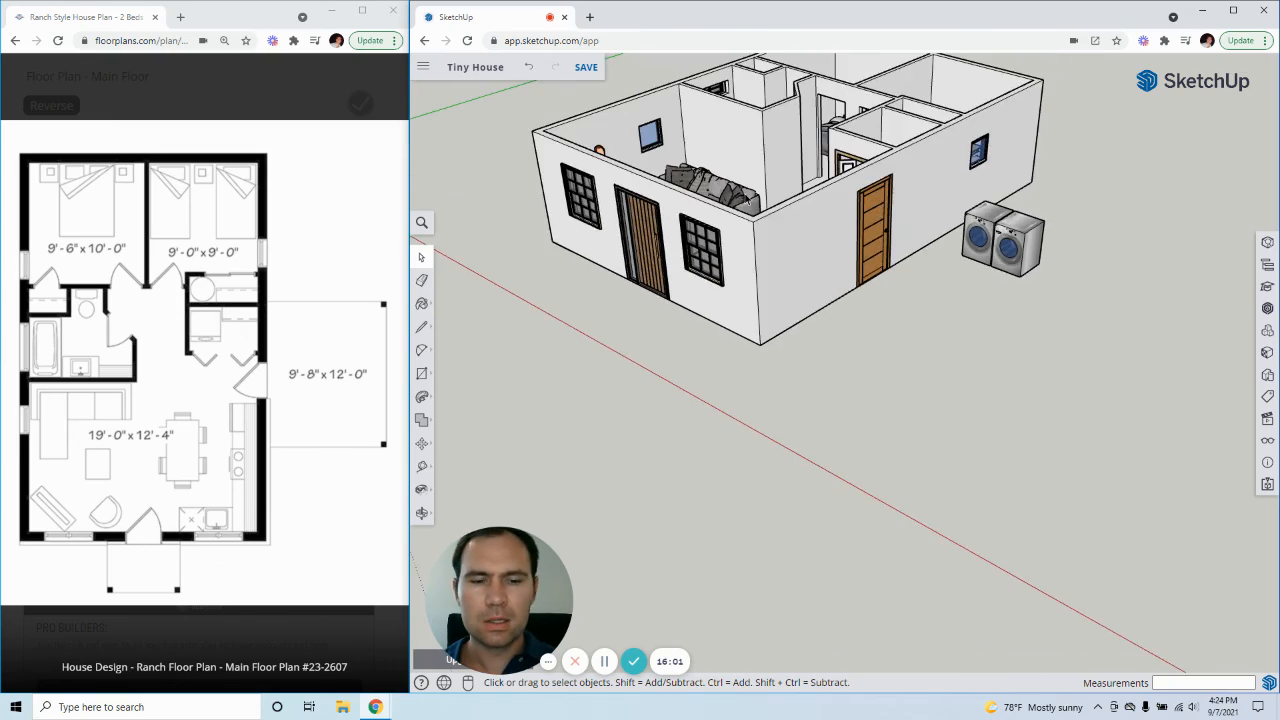
{"action": "middle_click_drag", "start_coordinate": [1040, 270], "coordinate": [1225, 335]}
{"action": "middle_click_drag", "start_coordinate": [740, 315], "coordinate": [948, 347]}
{"action": "scroll", "coordinate": [946, 348], "scroll_direction": "up", "scroll_amount": 10}
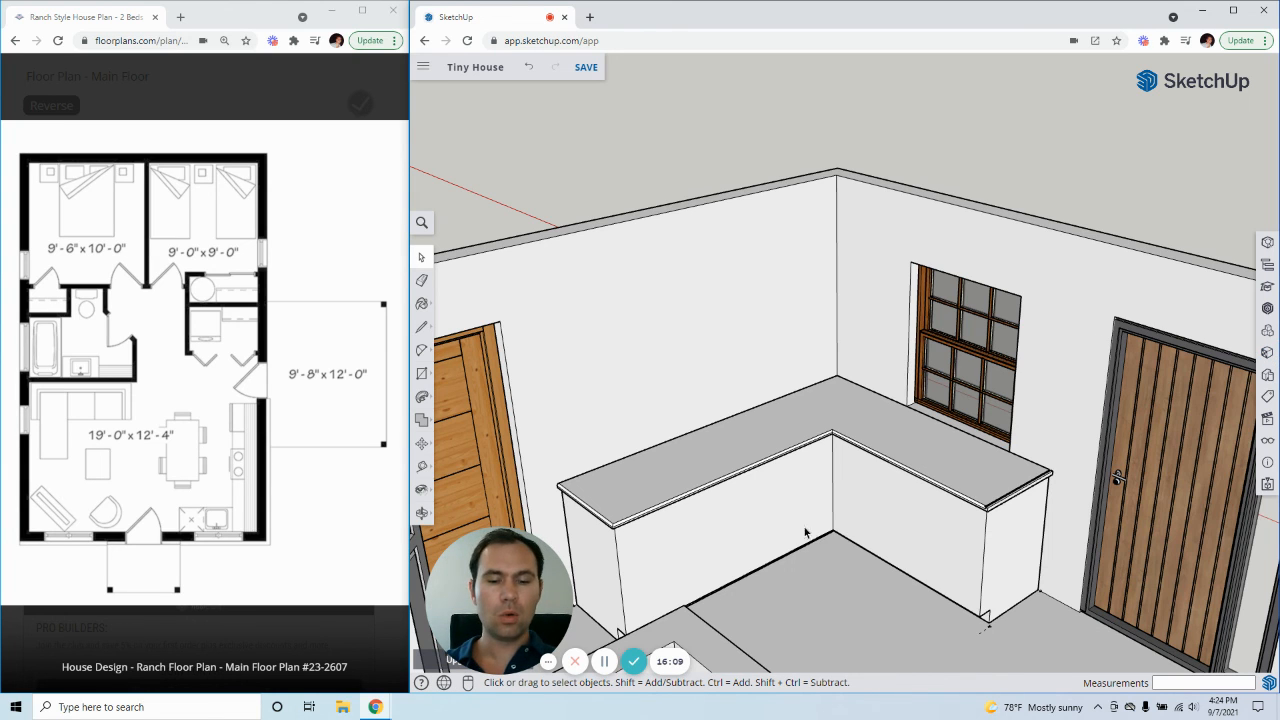
{"action": "middle_click_drag", "start_coordinate": [836, 497], "coordinate": [700, 530]}
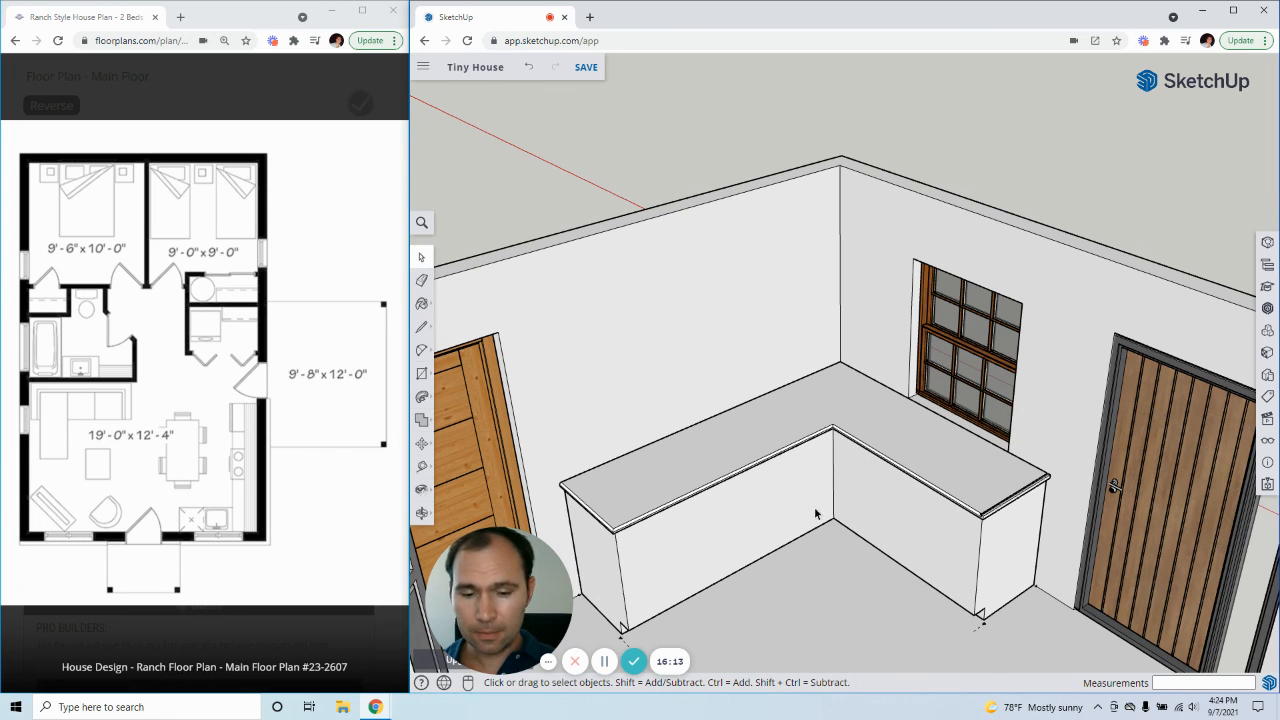
{"action": "middle_click_drag", "start_coordinate": [815, 513], "coordinate": [763, 528]}
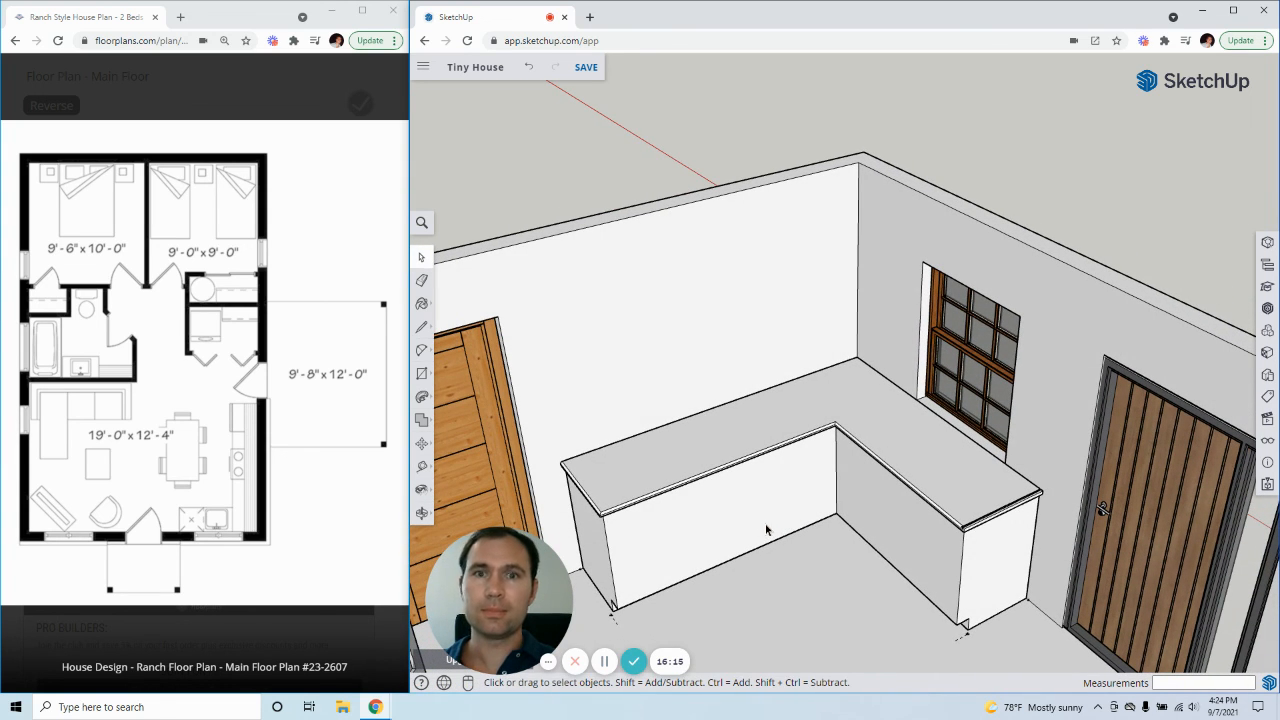